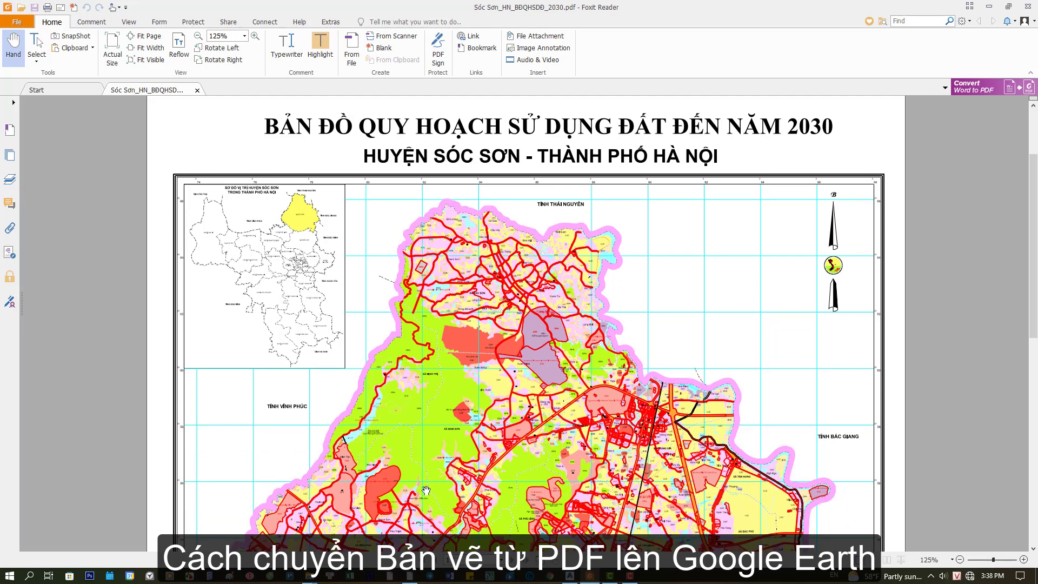
scroll(411, 358, down, 3)
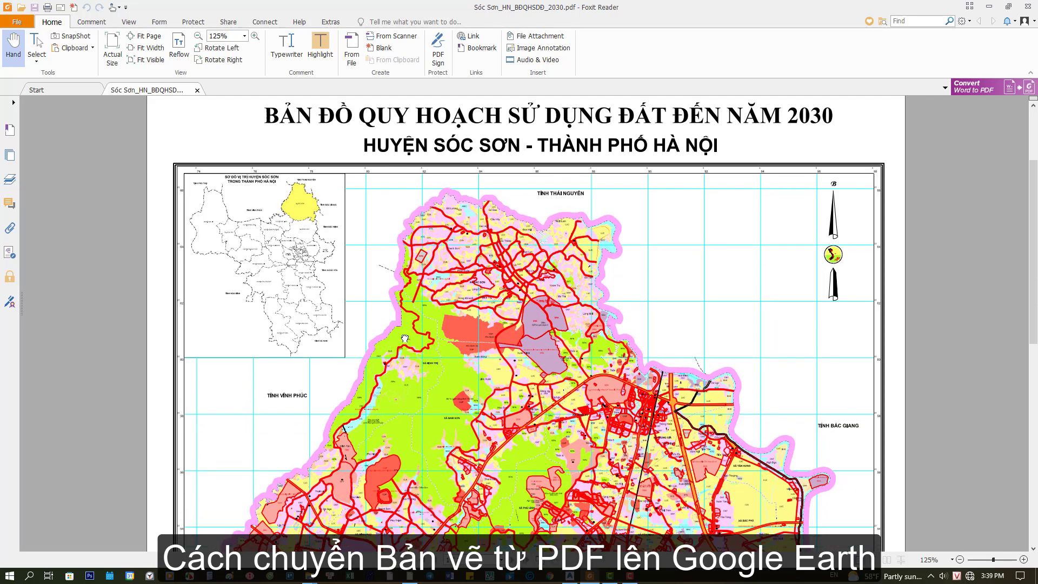
- Scroll through the Sóc Sơn land-use planning map PDF in Foxit Reader
scroll(402, 263, up, 6)
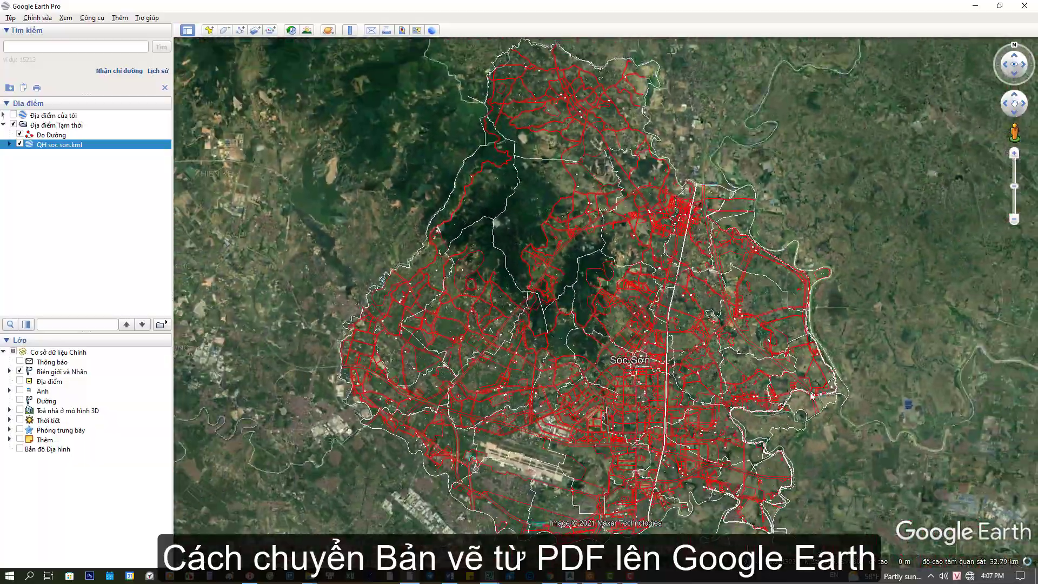
scroll(573, 265, up, 10)
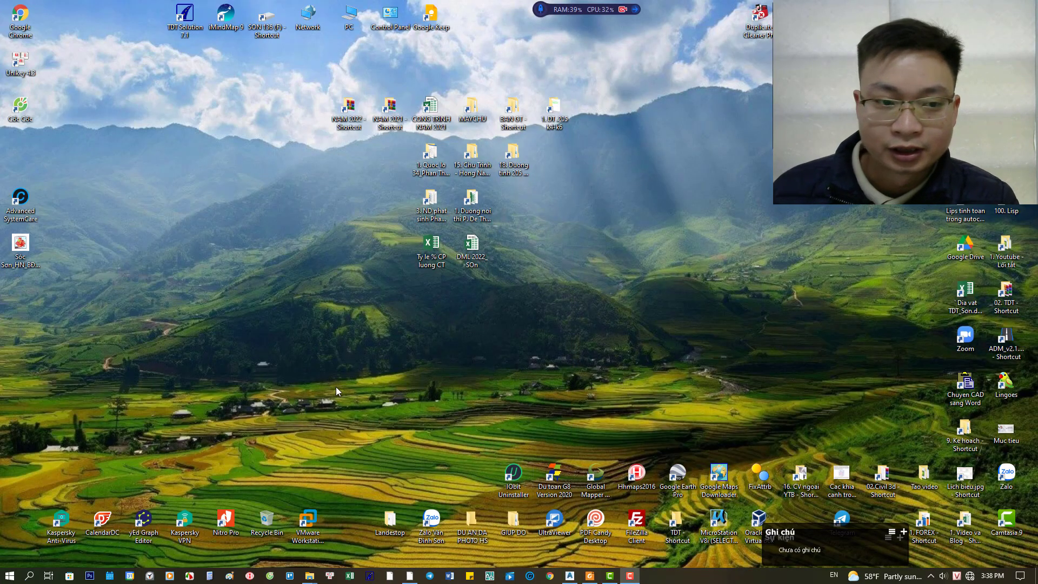
- Bring the Sóc Sơn PDF forward, glance at Google Earth Pro, and pan the map
click(589, 576)
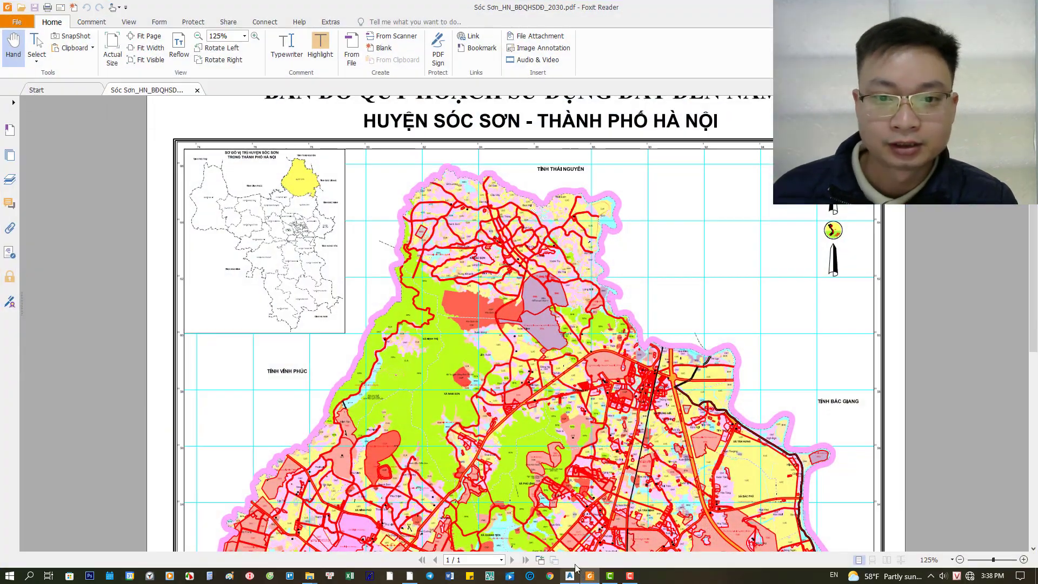
scroll(368, 270, up, 3)
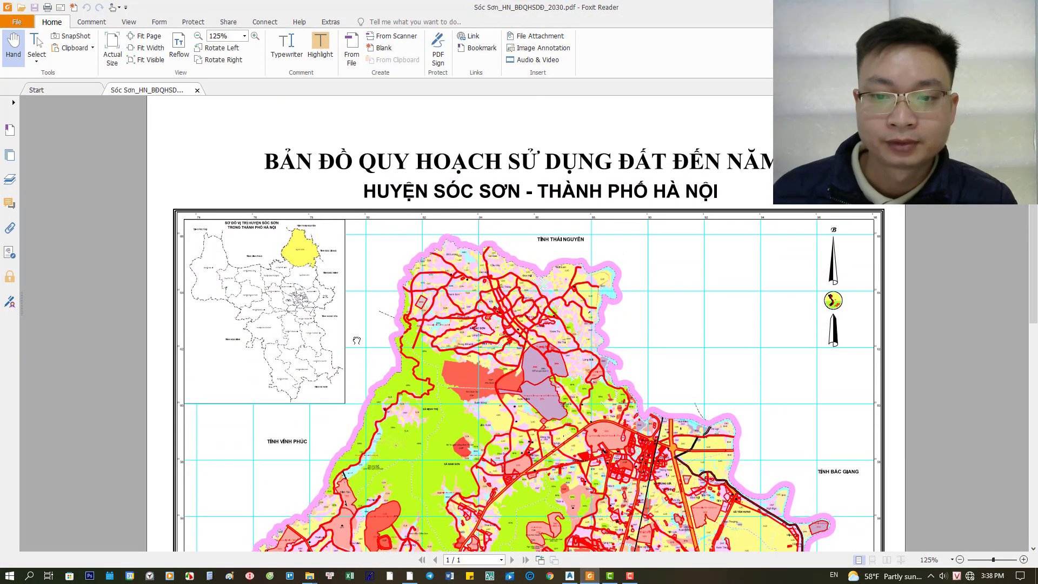
click(410, 575)
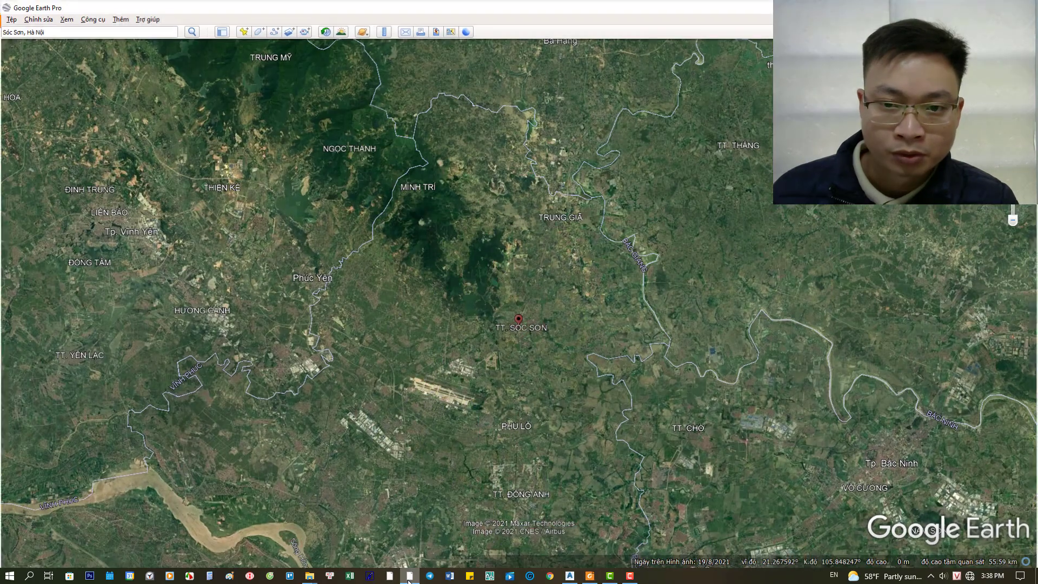
click(409, 575)
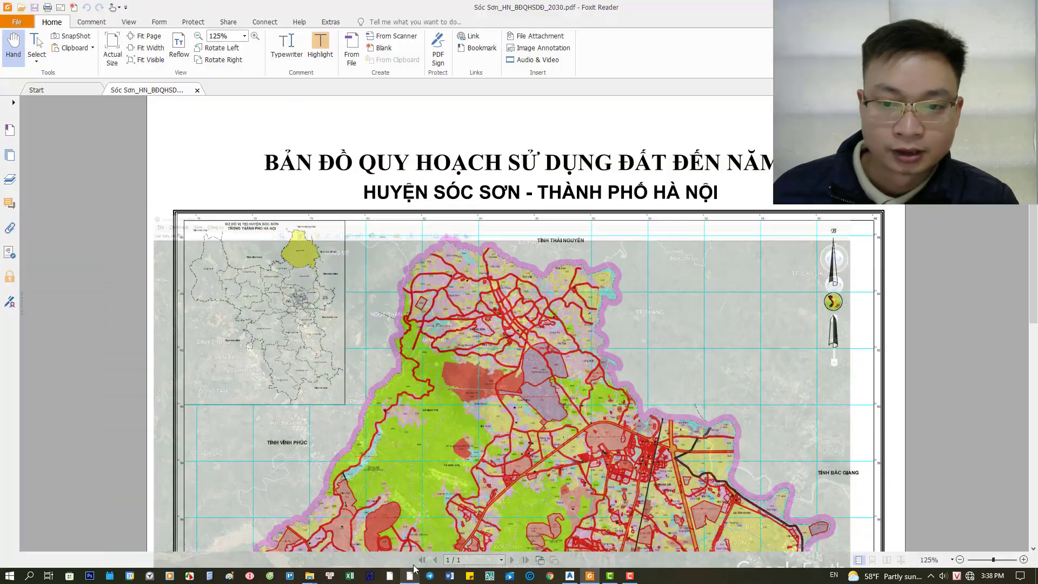
drag(308, 393, 308, 355)
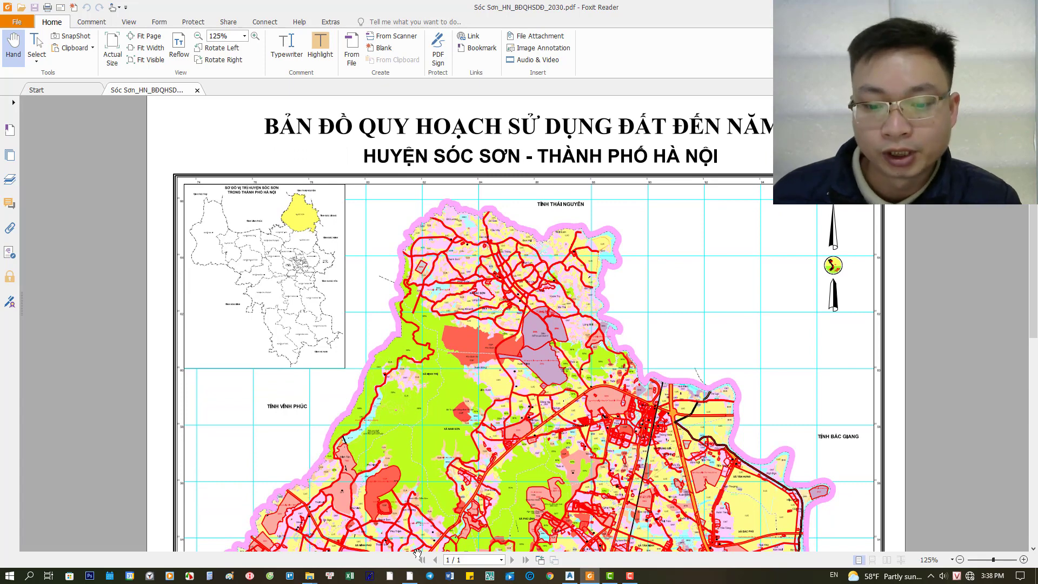
mouse_move(569, 575)
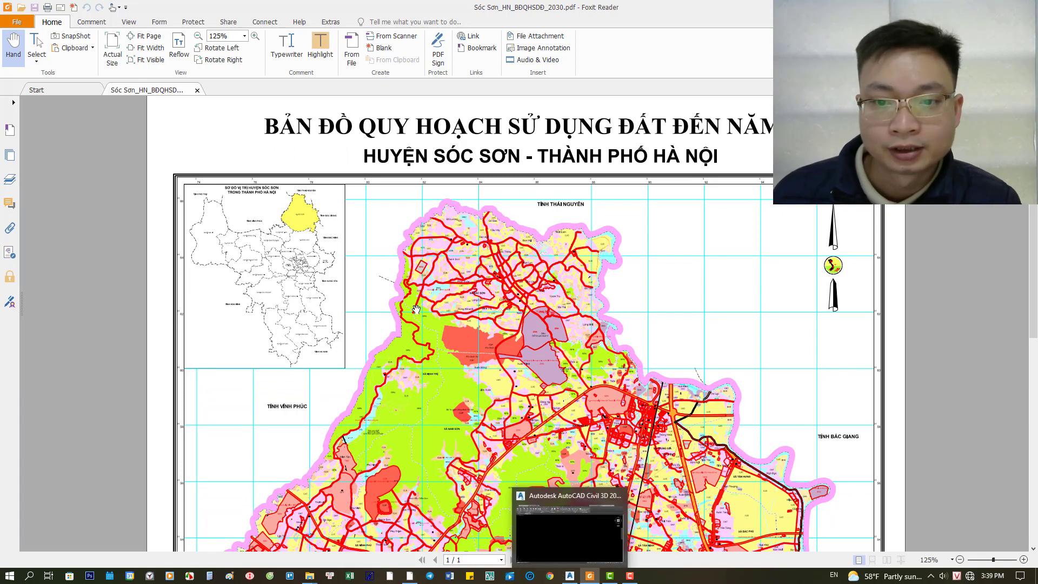
drag(414, 330, 412, 360)
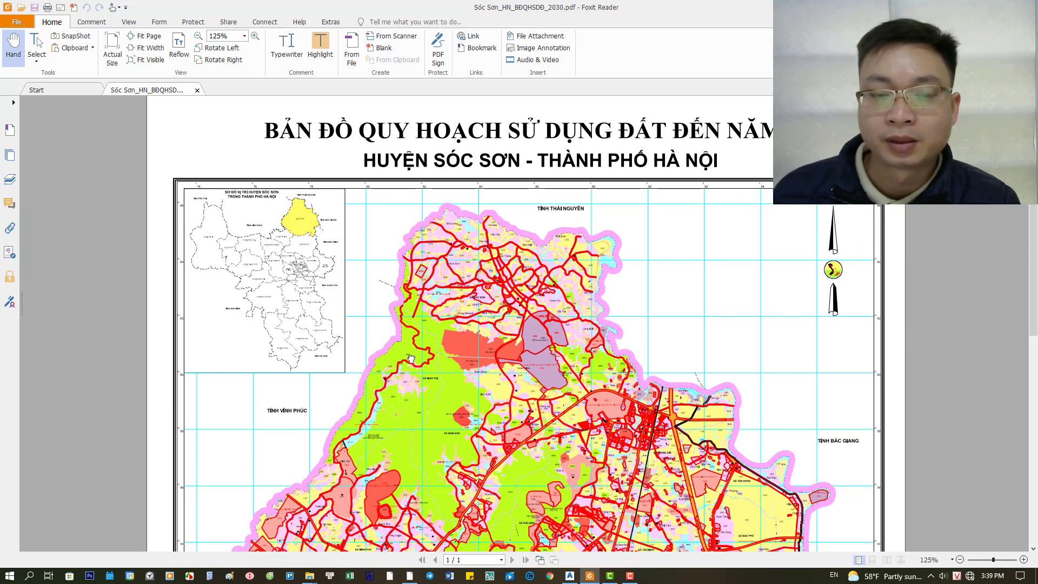
drag(411, 359, 405, 338)
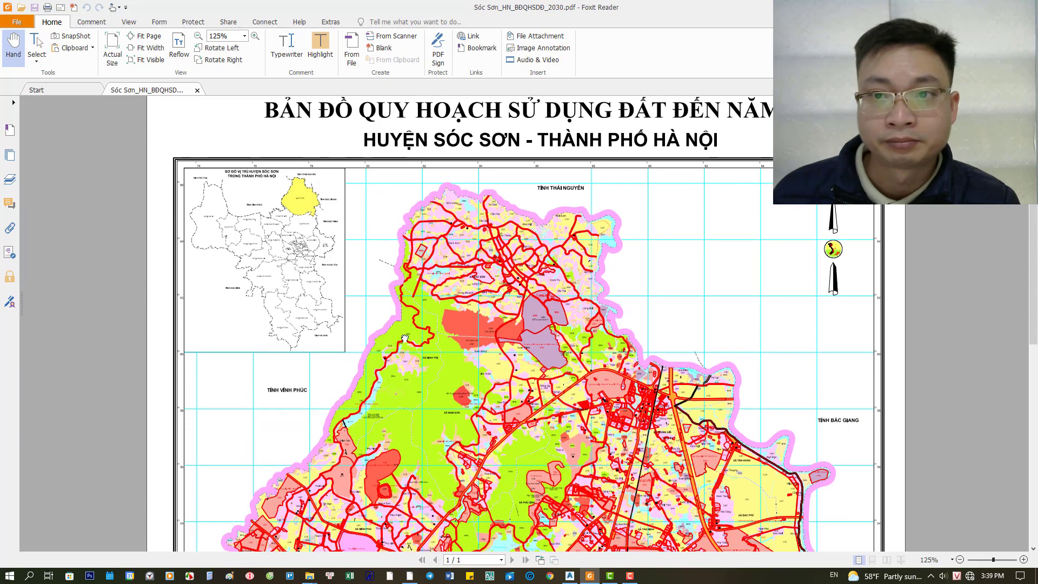
- Zoom the PDF to 100%, then compare briefly with Google Earth and return
scroll(465, 302, down, 3)
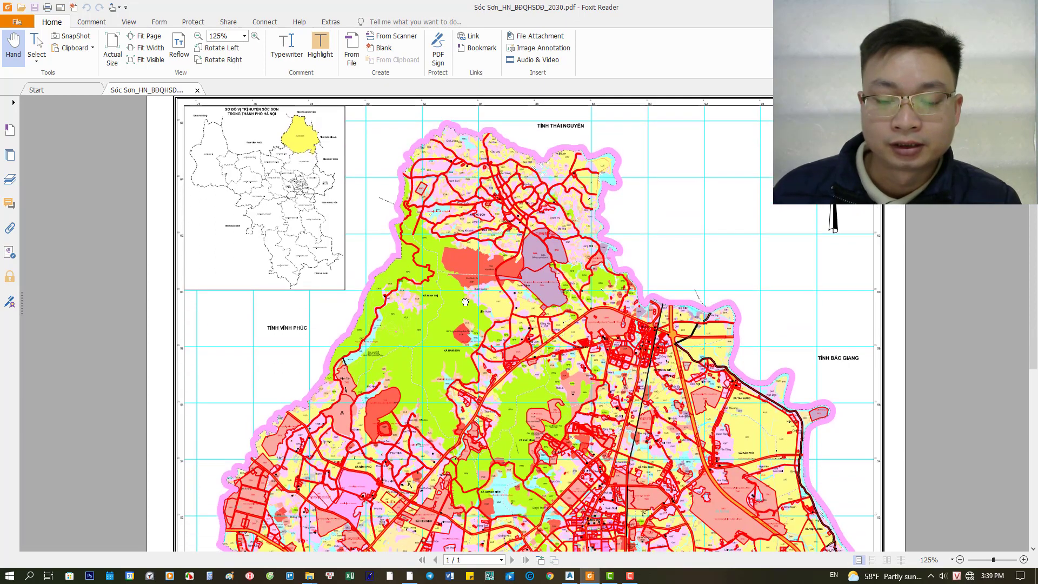
scroll(411, 303, up, 5)
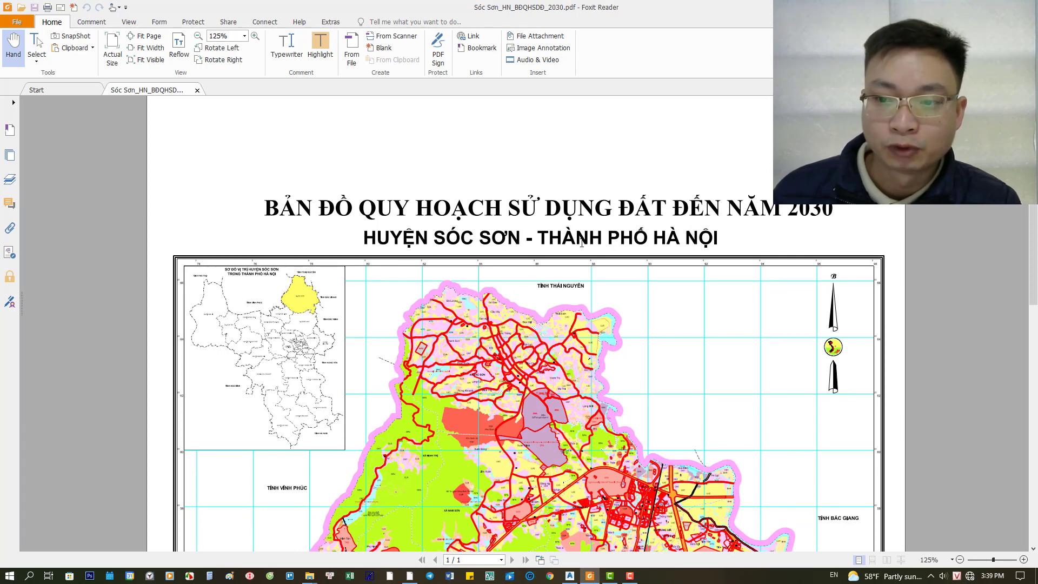
scroll(648, 368, down, 5)
scroll(486, 335, down, 1)
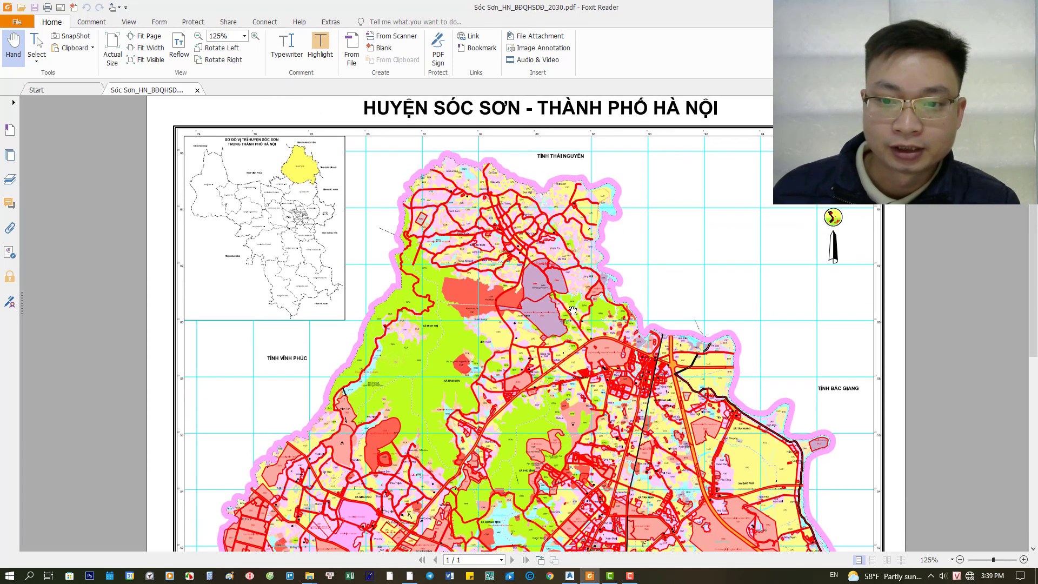
ctrl+scroll(407, 316, down, 1)
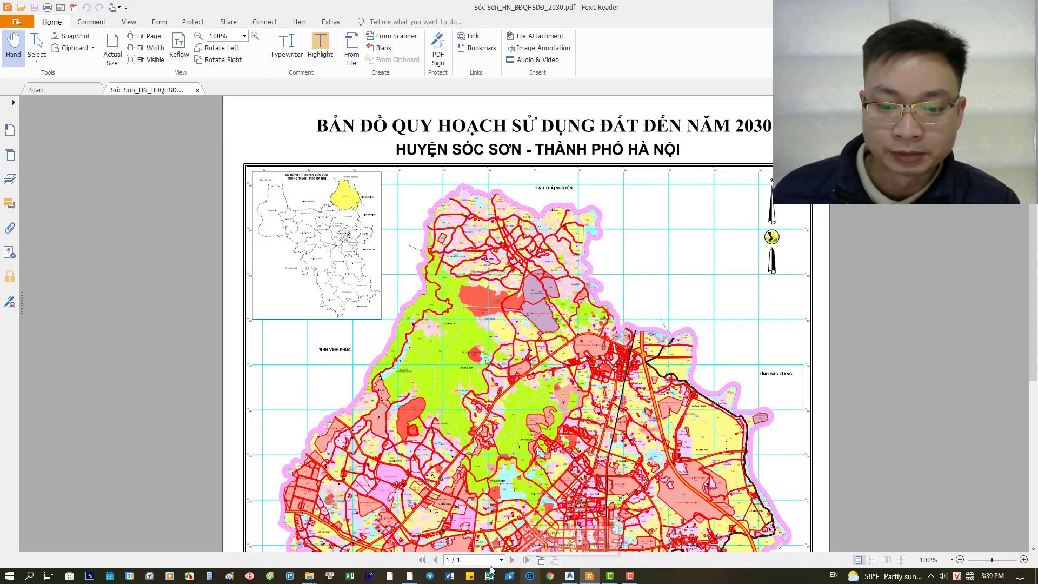
click(409, 579)
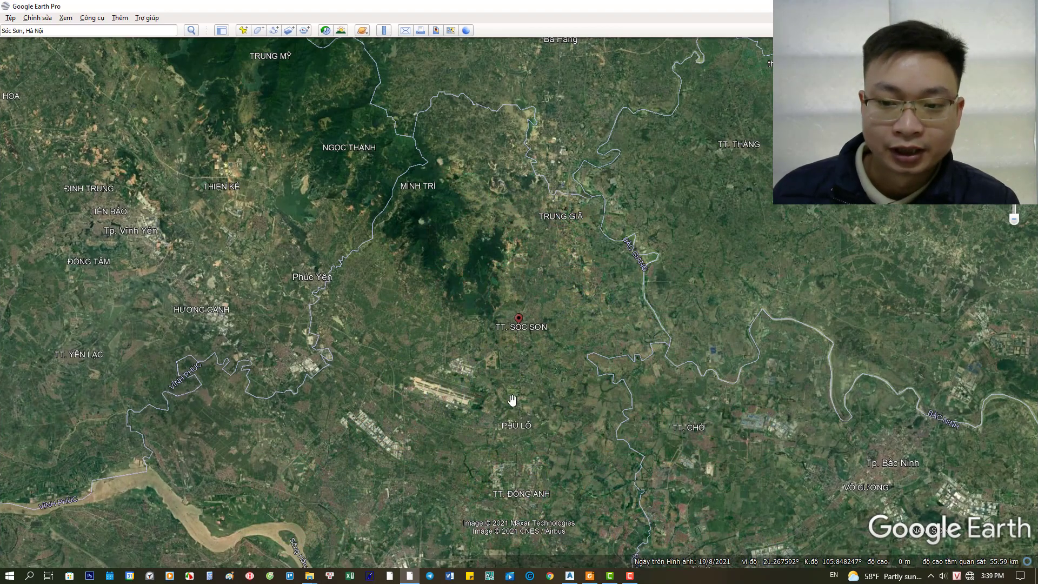
click(409, 577)
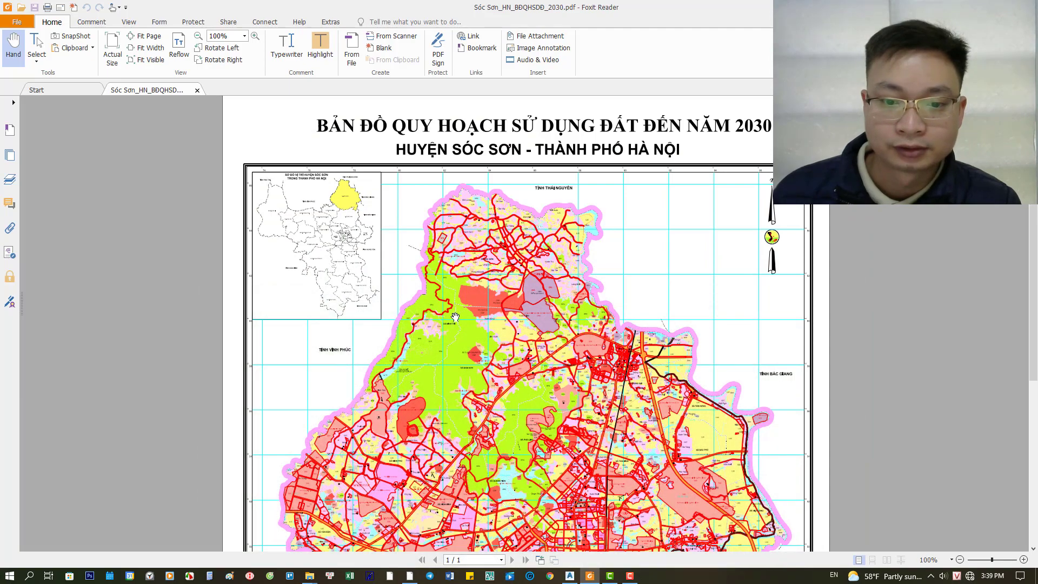
- Zoom the map to 200–300% and pan across its northern and southern parts
scroll(449, 322, down, 3)
scroll(448, 323, down, 2)
scroll(454, 319, down, 2)
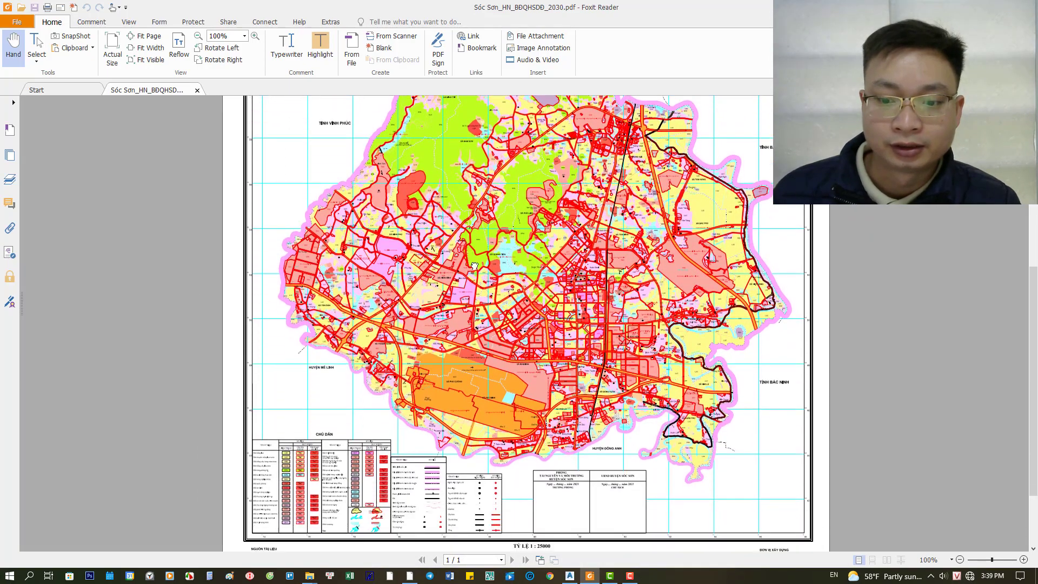
scroll(463, 313, up, 3)
scroll(463, 313, up, 2)
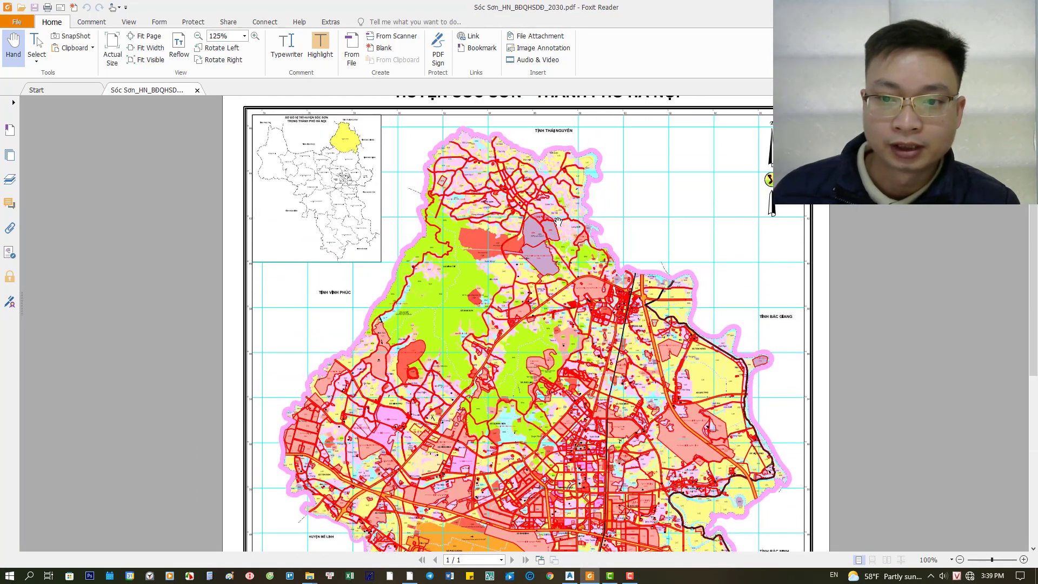
ctrl+scroll(558, 221, up, 3)
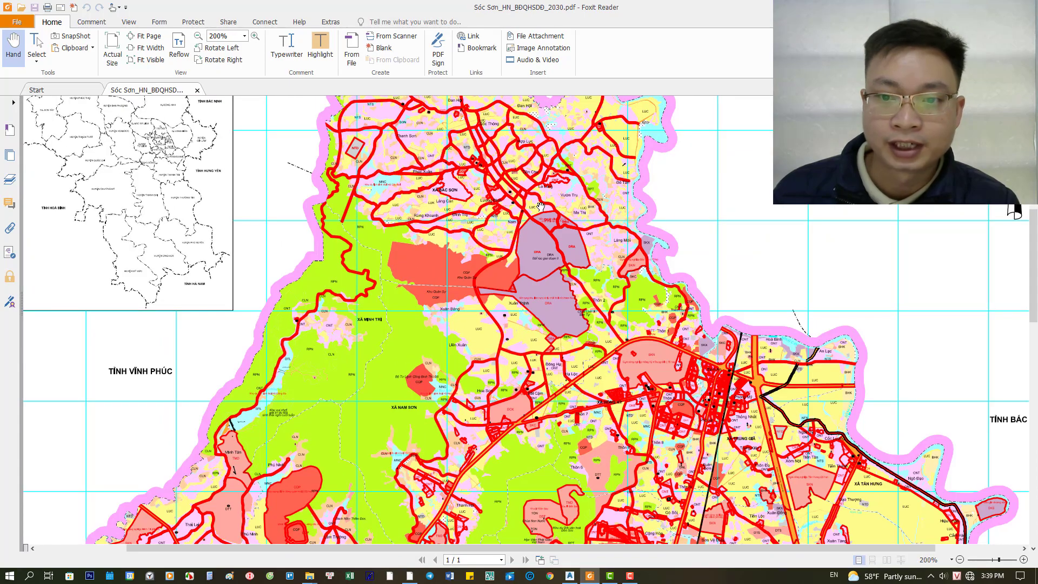
ctrl+scroll(541, 205, up, 1)
drag(504, 213, 497, 306)
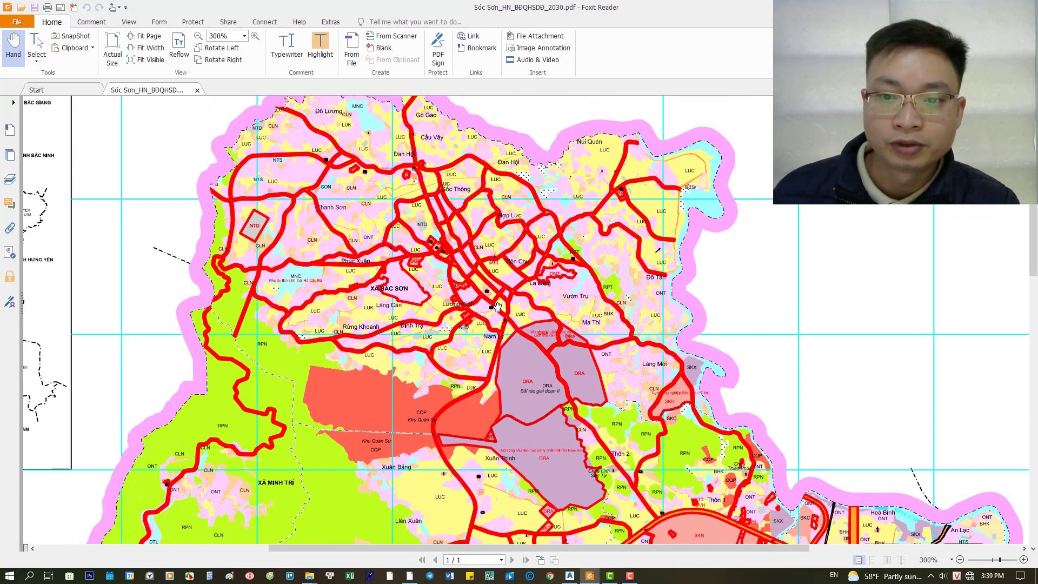
drag(544, 436, 459, 247)
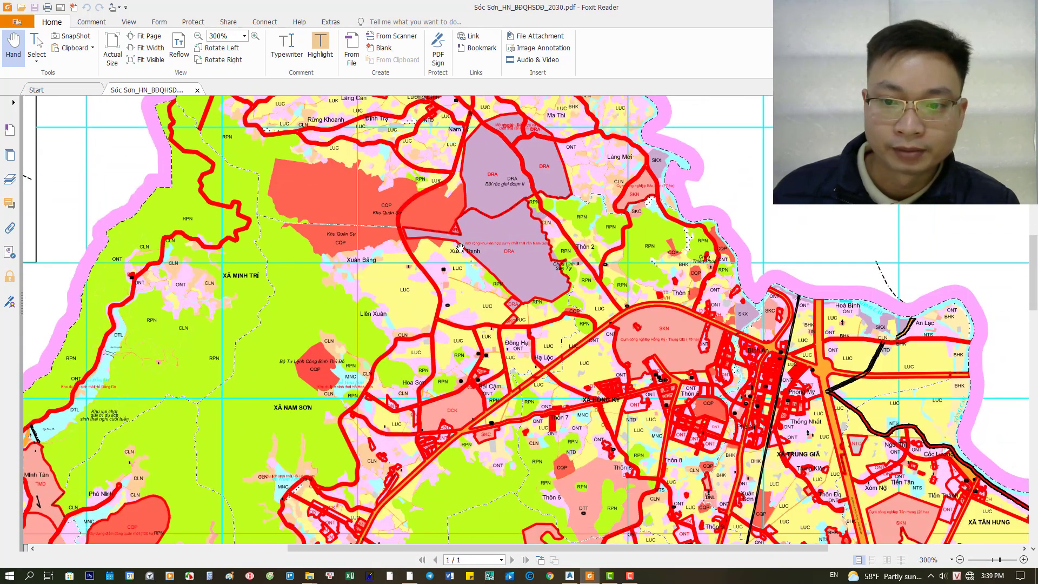
- Zoom onto the CHÚ DẪN legend at the bottom of the map
ctrl+scroll(454, 248, down, 1)
scroll(433, 287, down, 3)
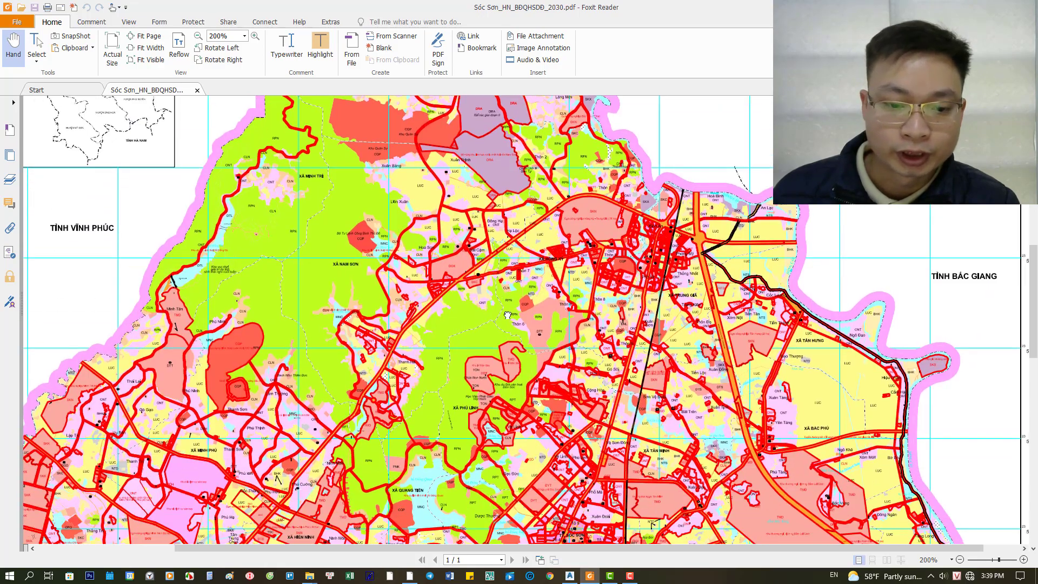
scroll(415, 324, down, 1)
ctrl+scroll(415, 325, down, 1)
ctrl+scroll(422, 303, down, 1)
ctrl+scroll(427, 281, down, 1)
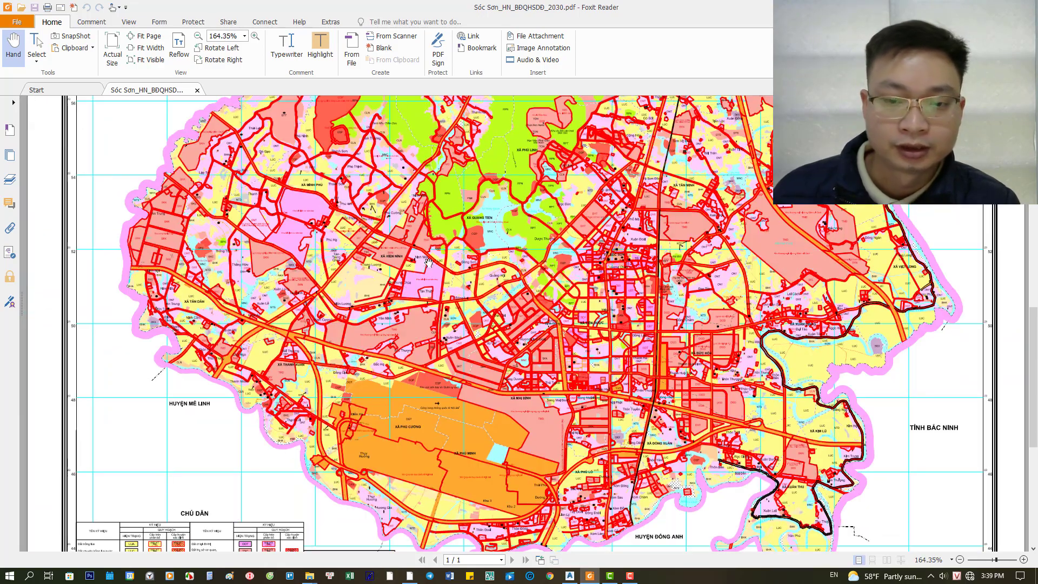
scroll(324, 303, down, 3)
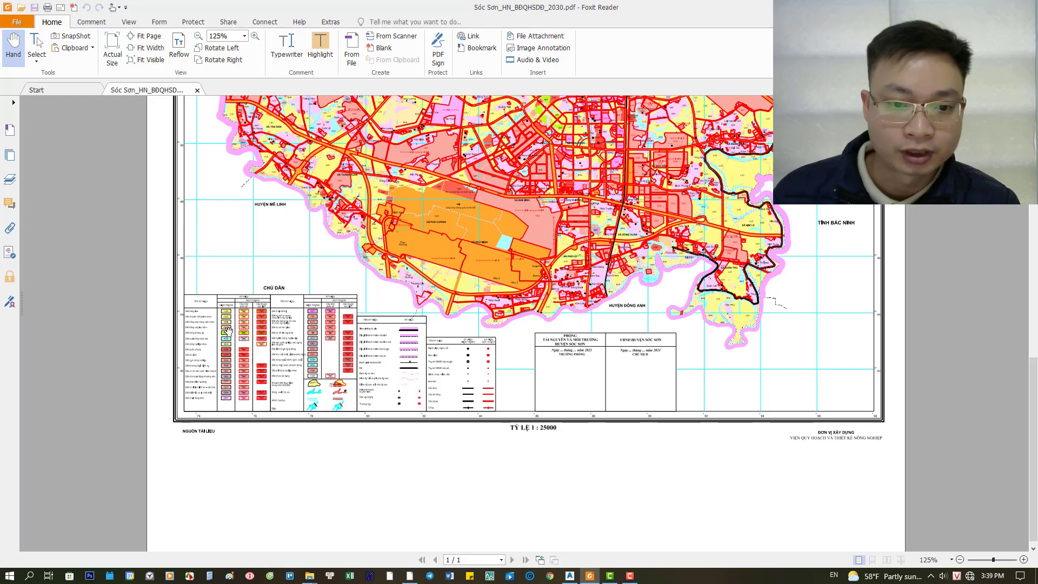
ctrl+scroll(221, 335, up, 2)
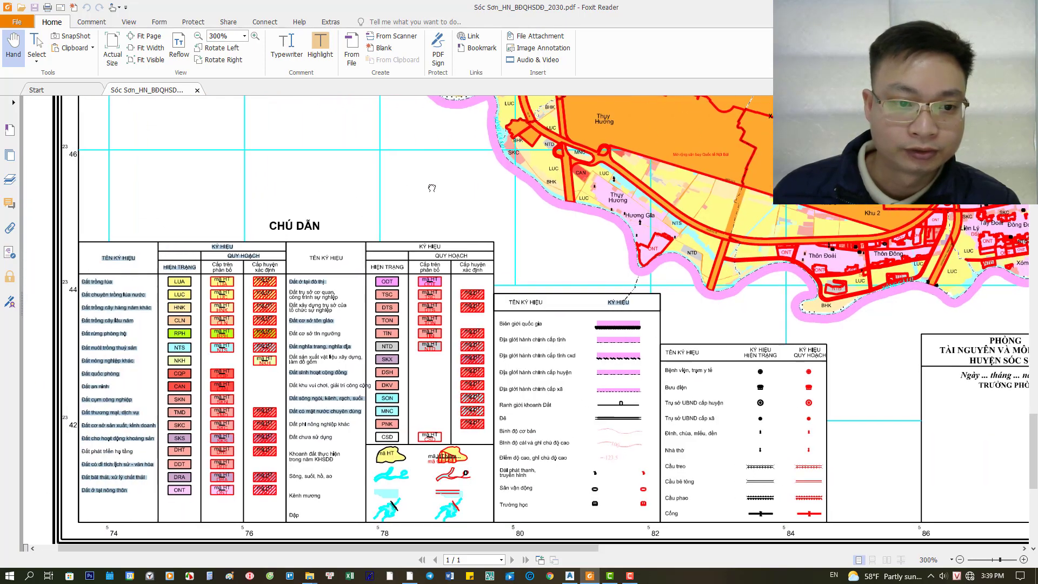
drag(348, 209, 500, 211)
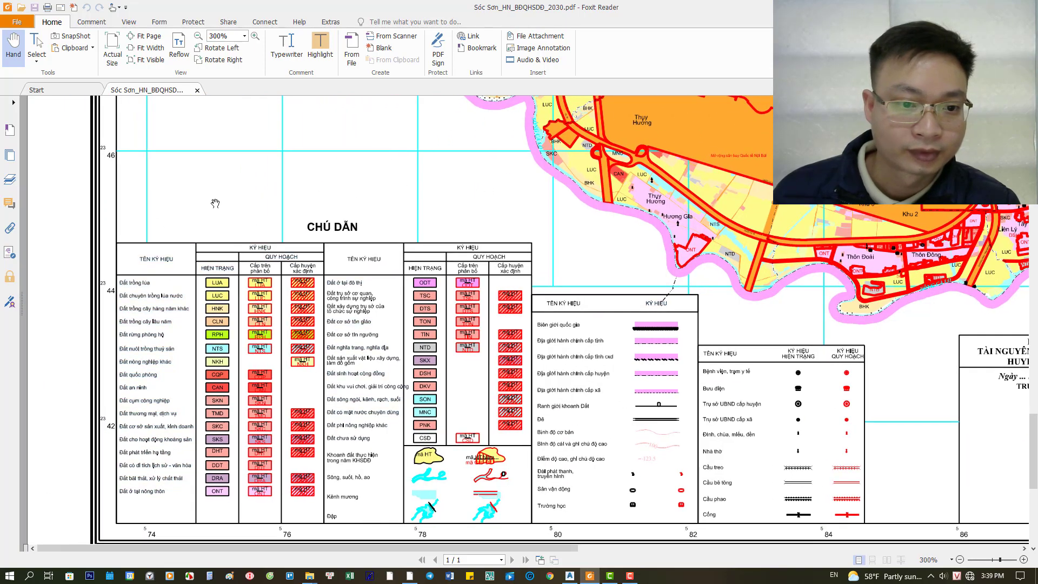
ctrl+scroll(176, 282, up, 1)
ctrl+scroll(172, 397, down, 1)
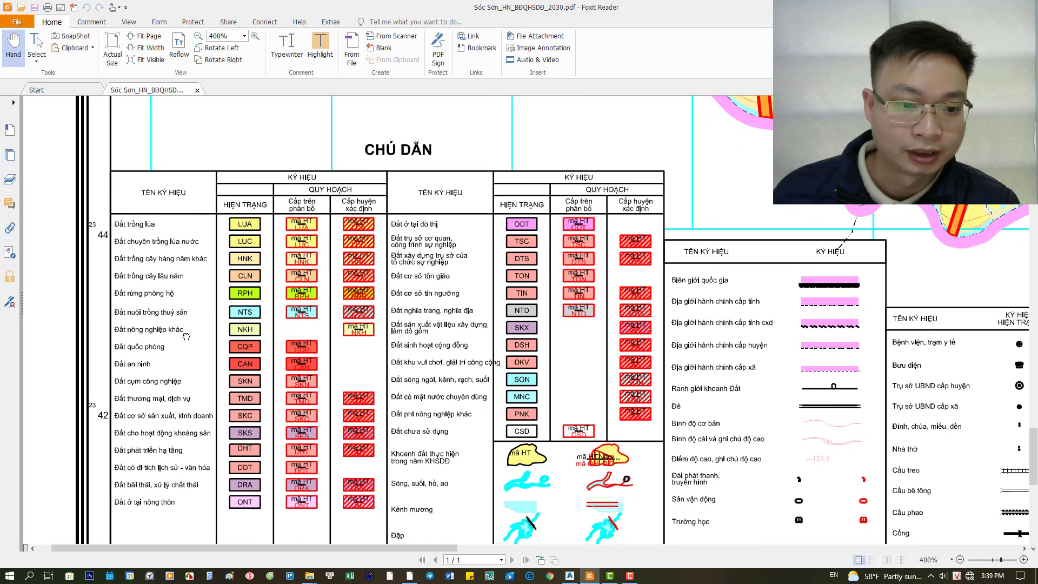
ctrl+scroll(130, 427, up, 1)
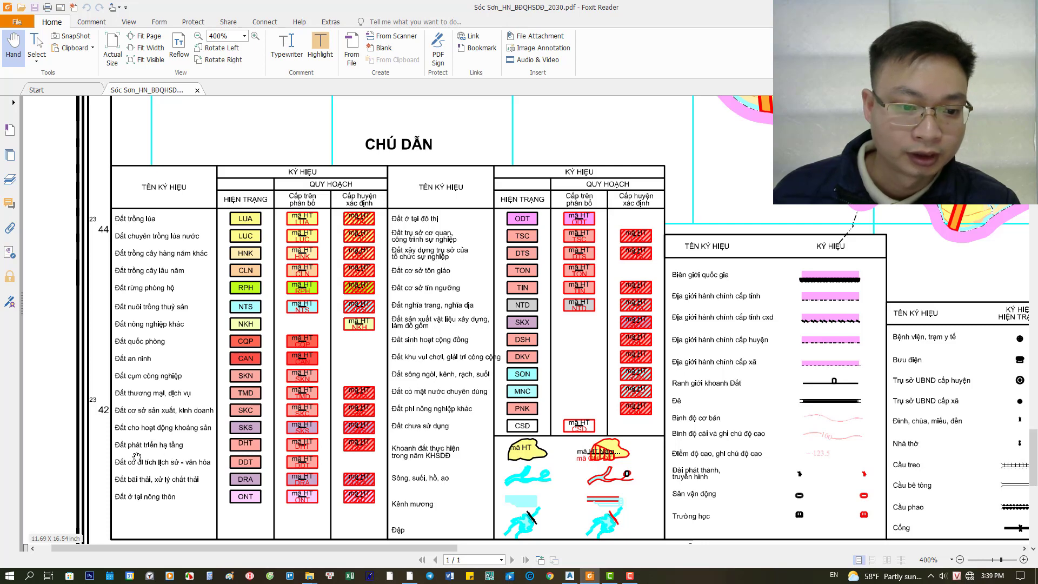
mouse_move(152, 448)
mouse_down()
mouse_move(218, 458)
mouse_move(205, 451)
mouse_up()
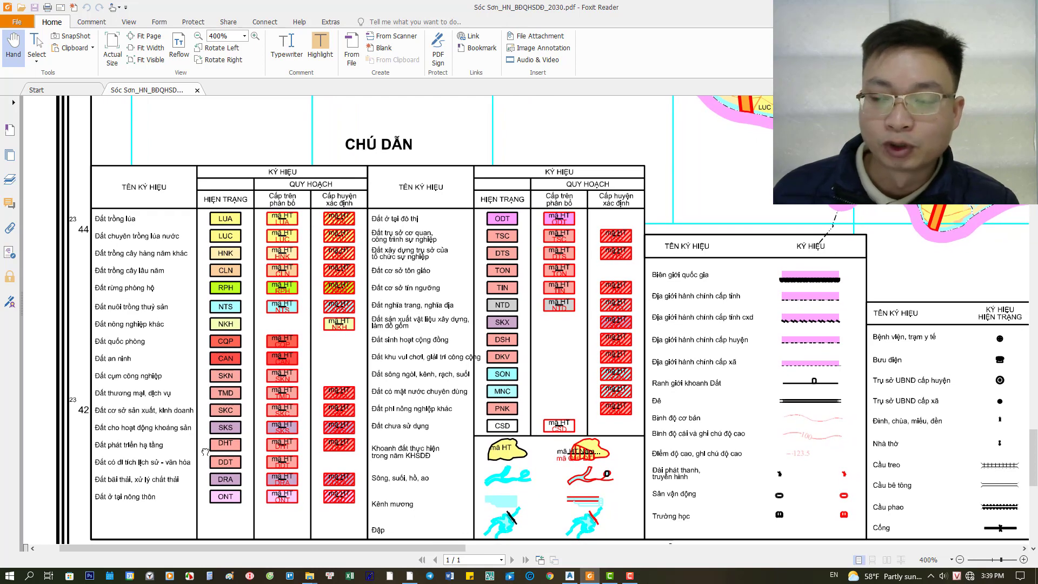
drag(205, 452, 186, 451)
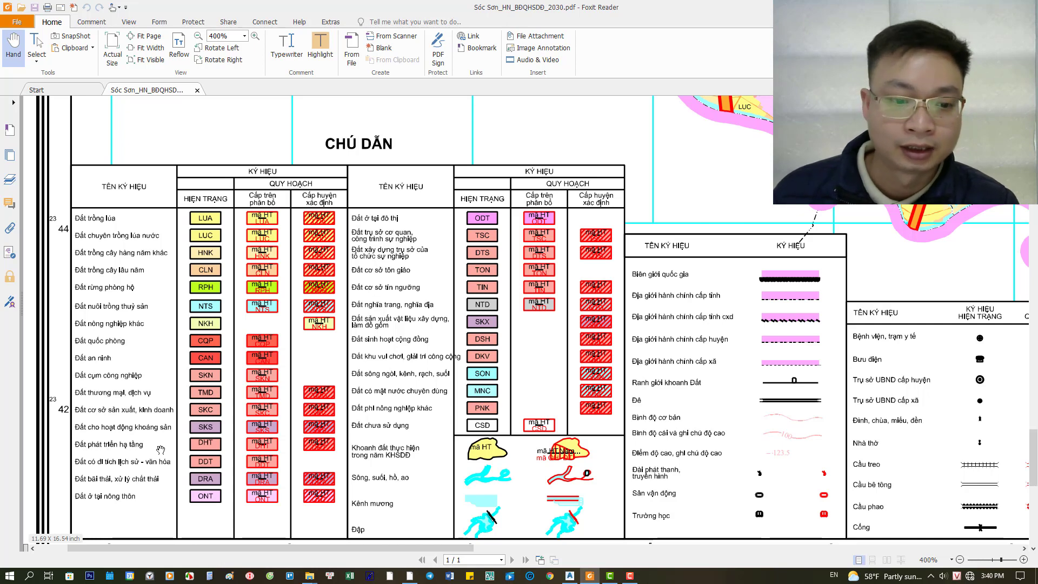
drag(161, 450, 143, 450)
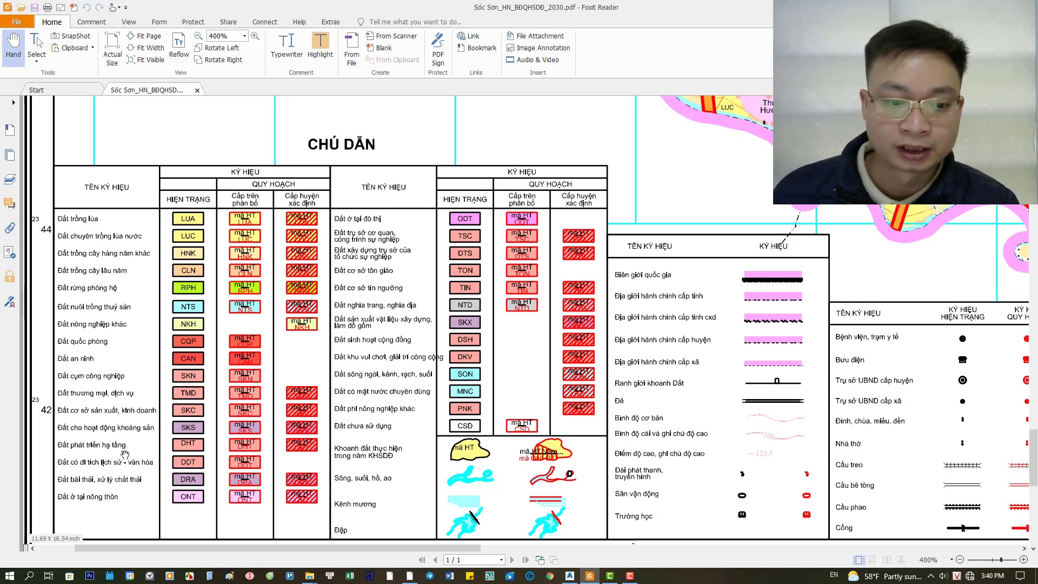
ctrl+scroll(103, 445, down, 1)
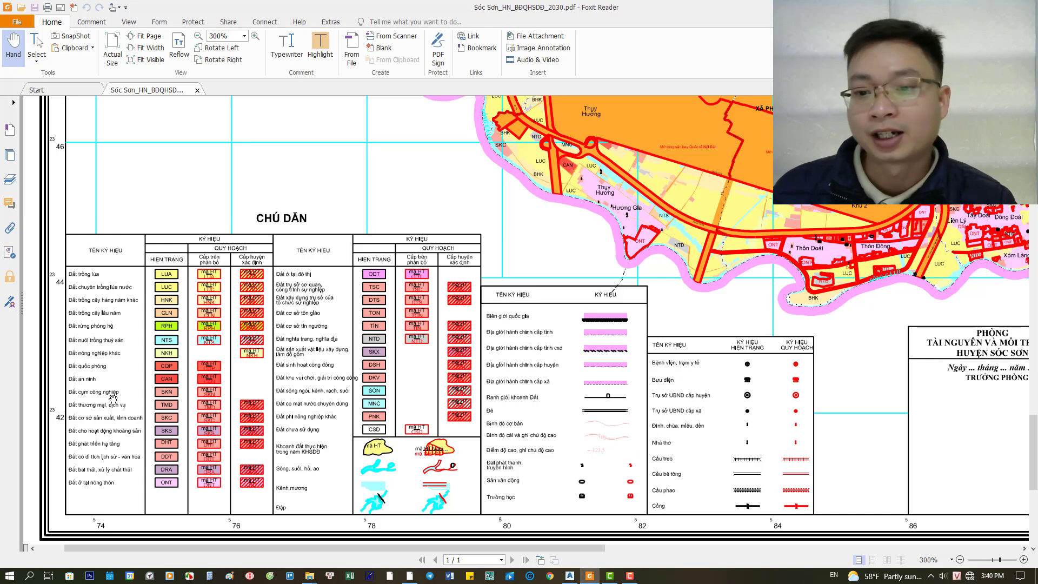
- Pan and zoom around the whole Sóc Sơn planning map in Foxit Reader
drag(678, 310, 492, 302)
drag(791, 337, 536, 327)
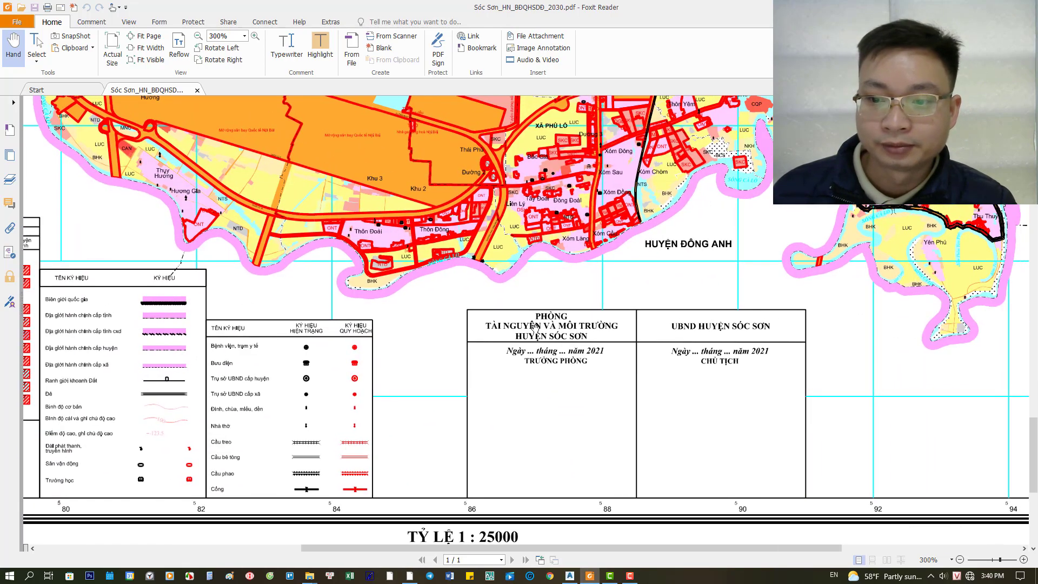
ctrl+scroll(510, 337, down, 3)
scroll(673, 272, up, 3)
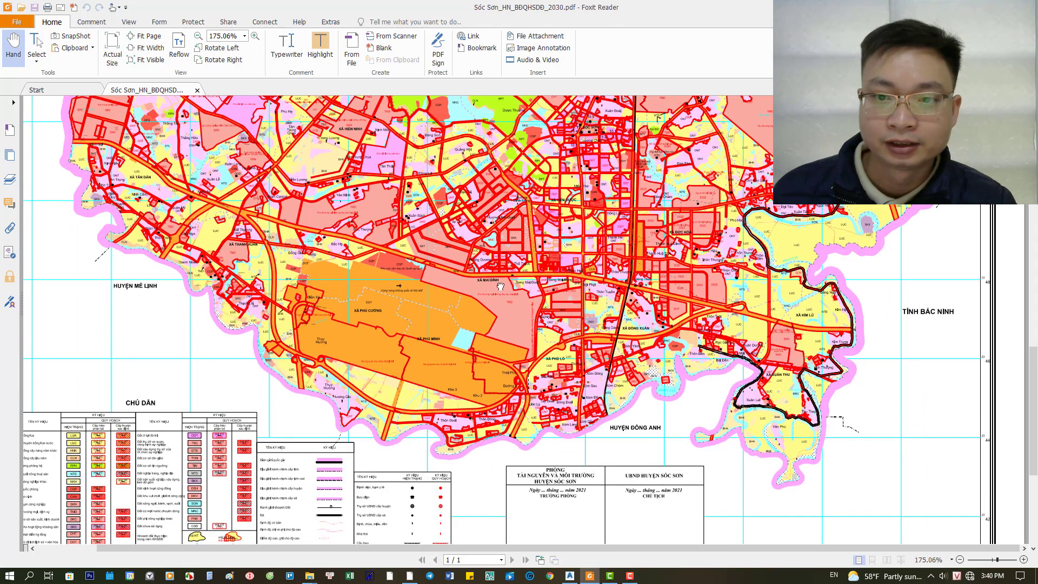
scroll(398, 260, up, 3)
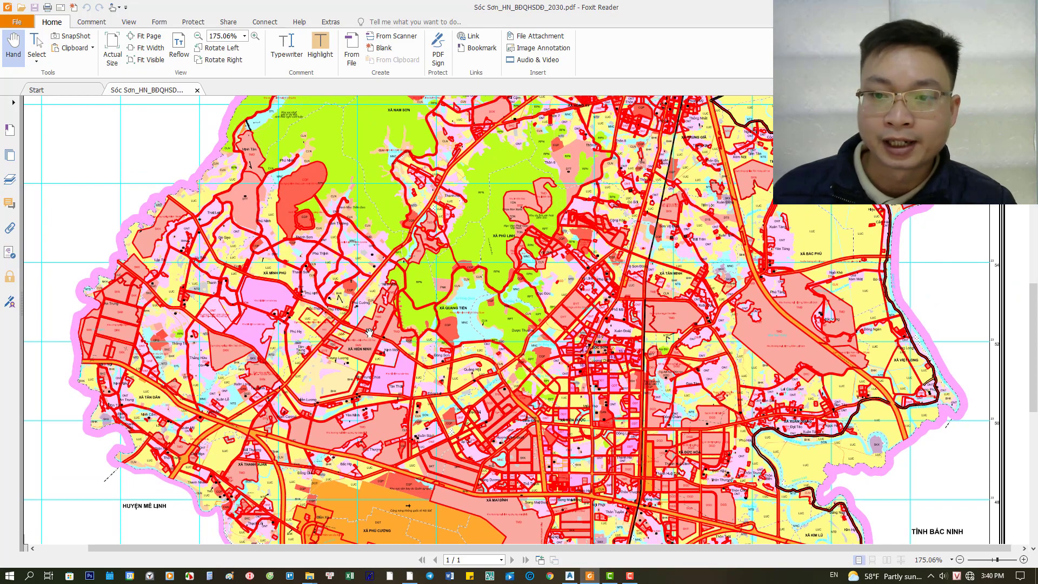
ctrl+scroll(369, 332, down, 1)
scroll(509, 318, up, 2)
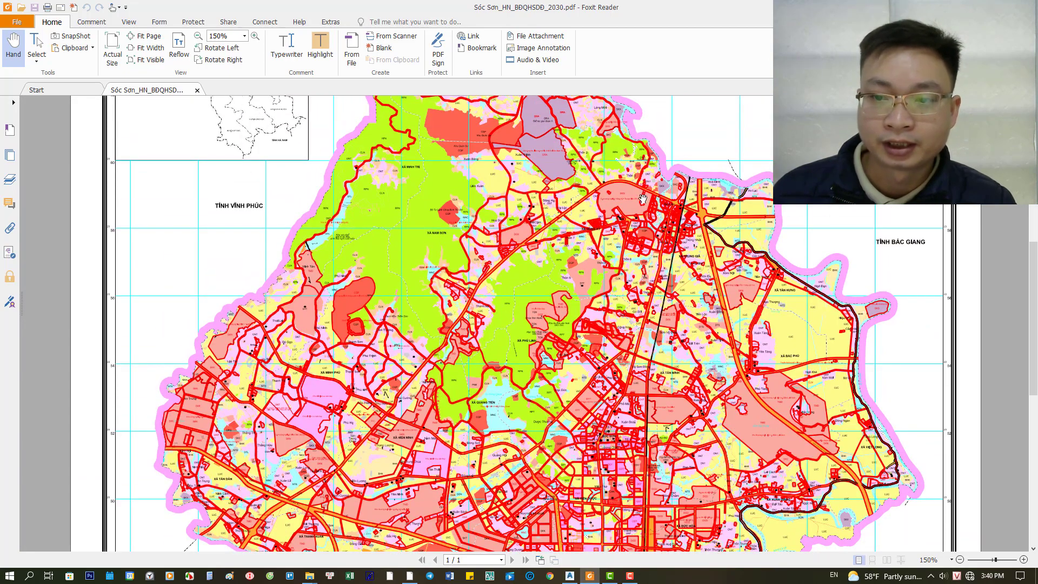
scroll(643, 198, up, 3)
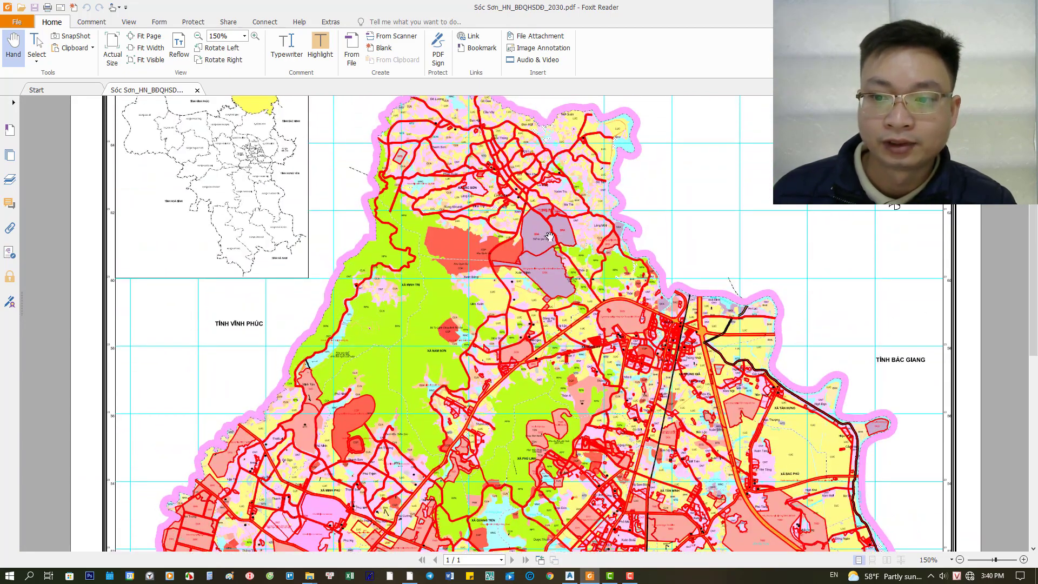
scroll(550, 236, down, 3)
scroll(568, 281, down, 1)
scroll(589, 329, down, 2)
ctrl+scroll(609, 380, up, 1)
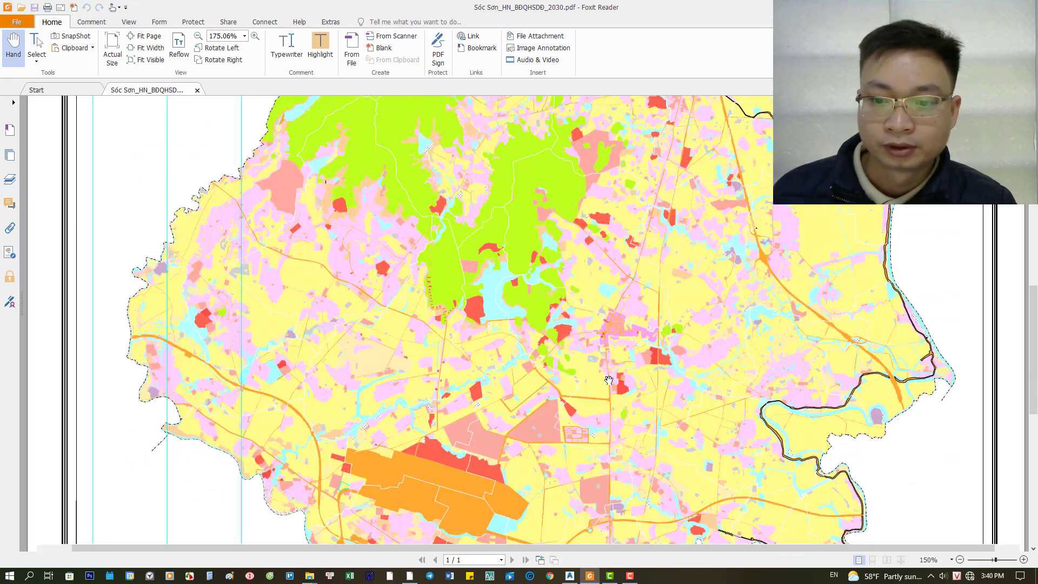
ctrl+scroll(538, 369, up, 1)
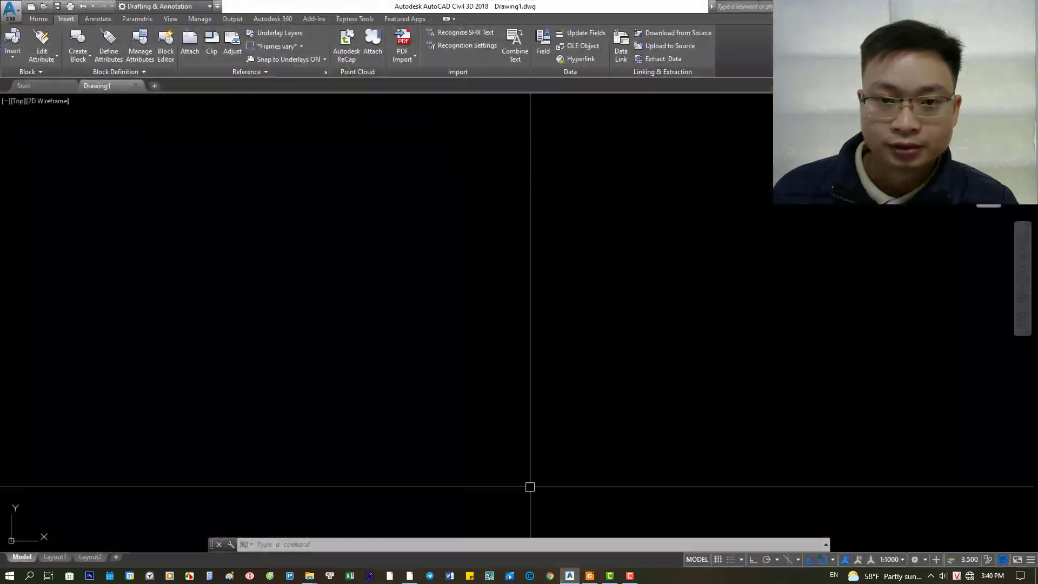
- Switch to the empty AutoCAD drawing and drag a trial selection window
click(570, 575)
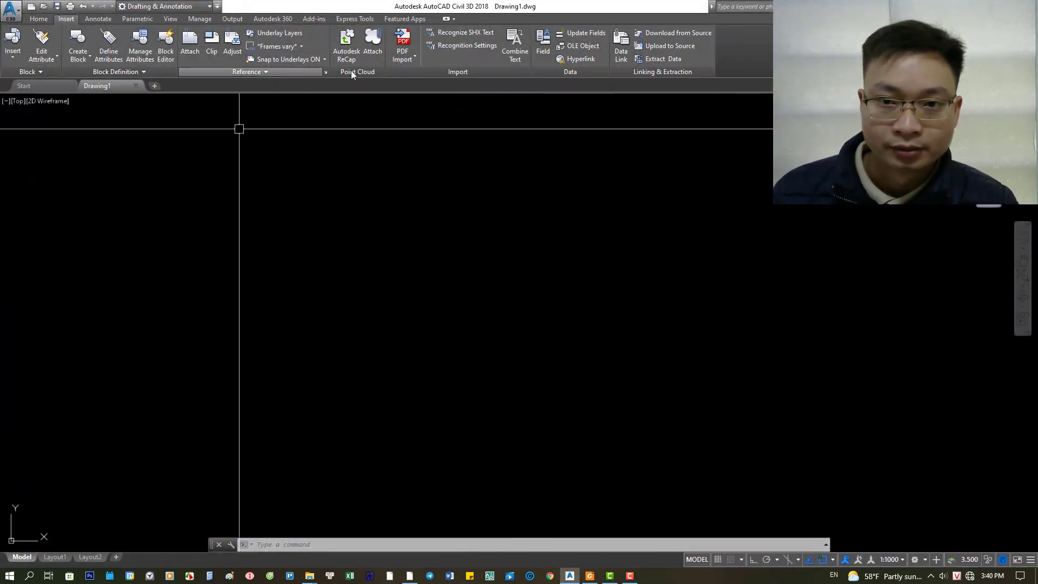
click(39, 18)
click(667, 342)
click(111, 199)
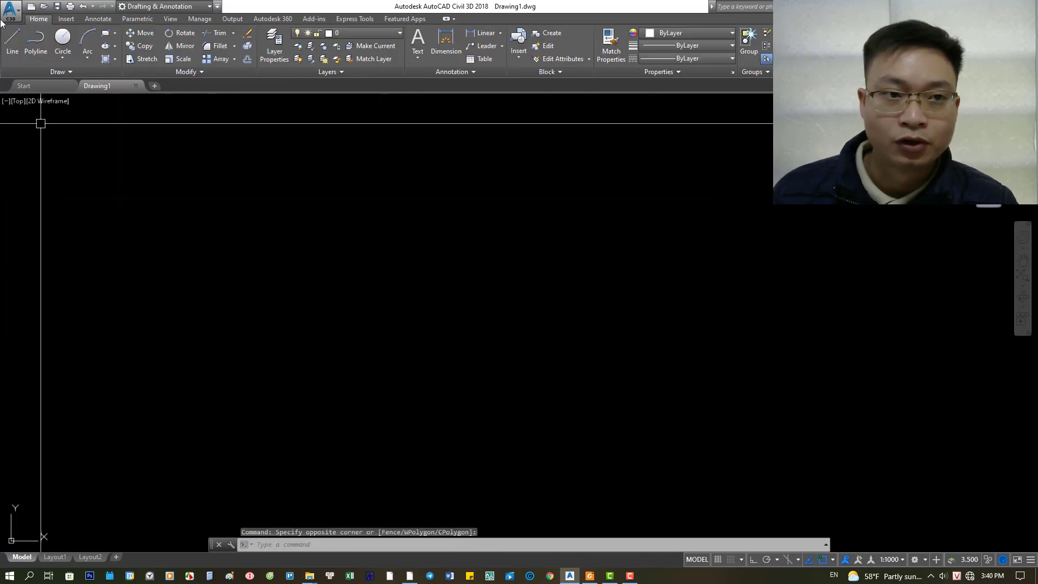
- Start PDF Import from the Insert tab's import dropdown
click(65, 20)
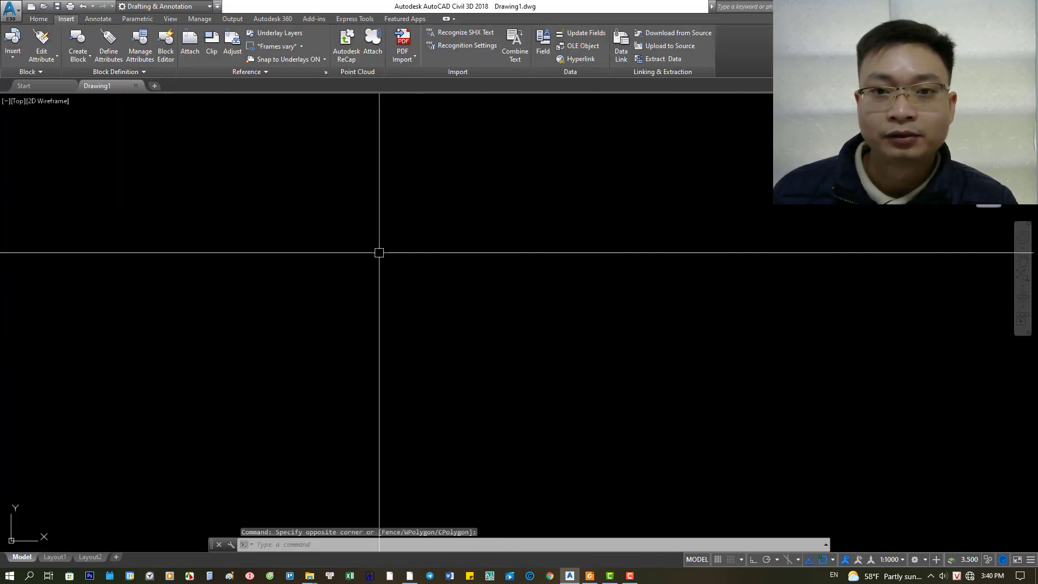
click(416, 58)
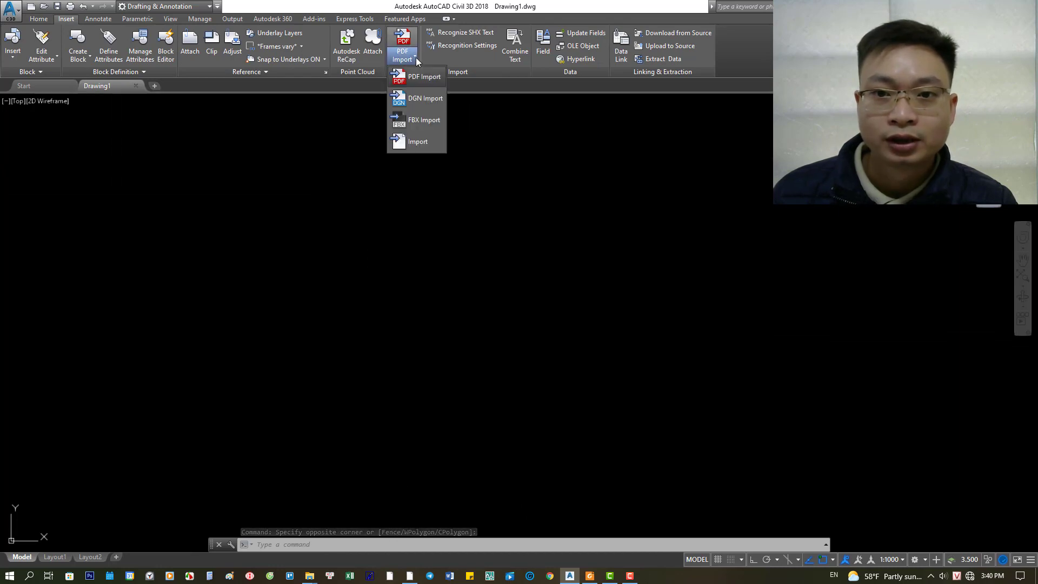
click(412, 77)
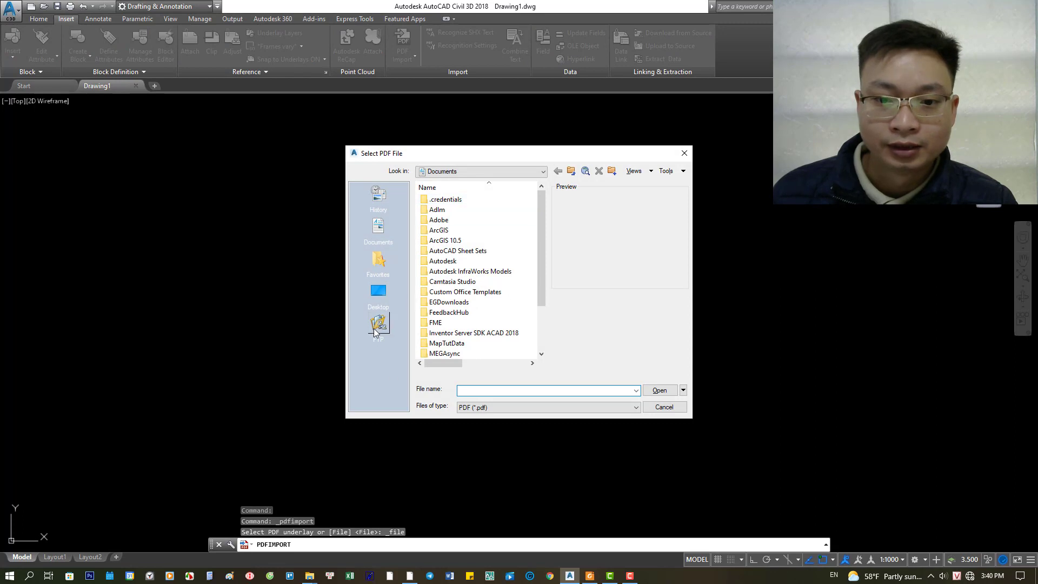
- Import Sóc Sơn_HN_BĐQHSDĐ_2030.pdf from the Desktop onto the current layer at 0,0
click(380, 294)
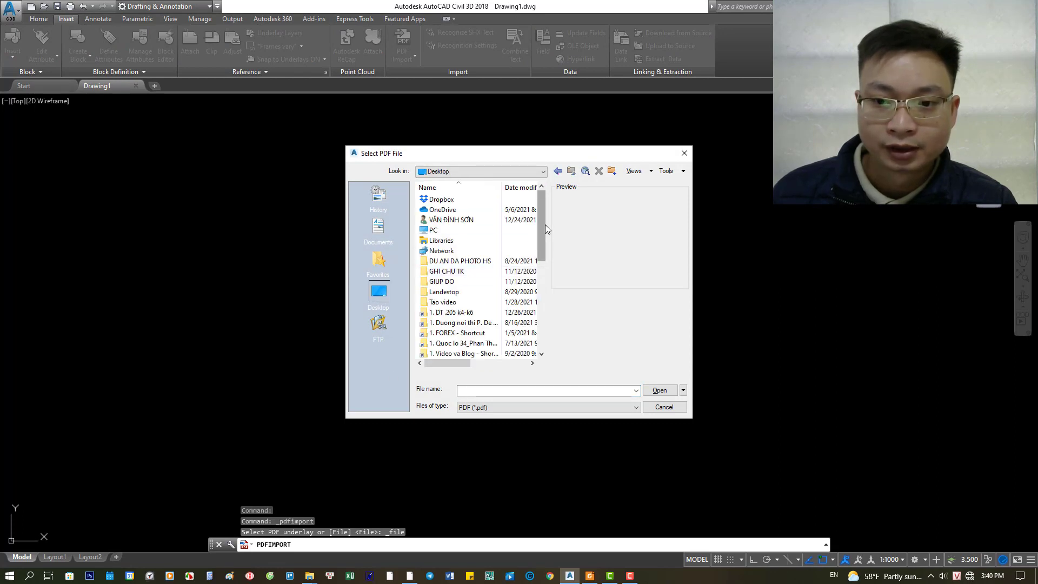
drag(545, 238, 554, 342)
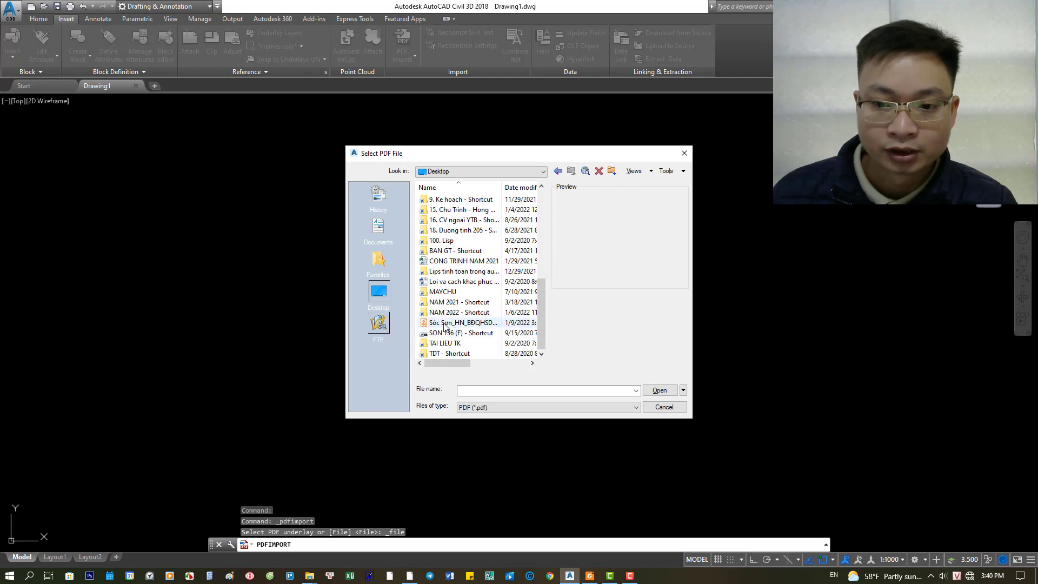
click(475, 324)
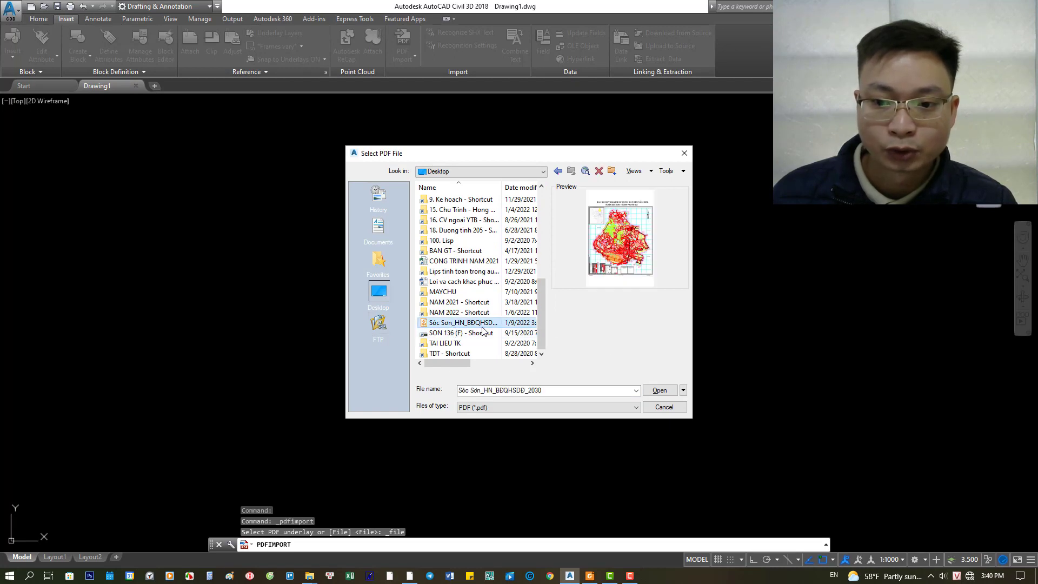
click(660, 391)
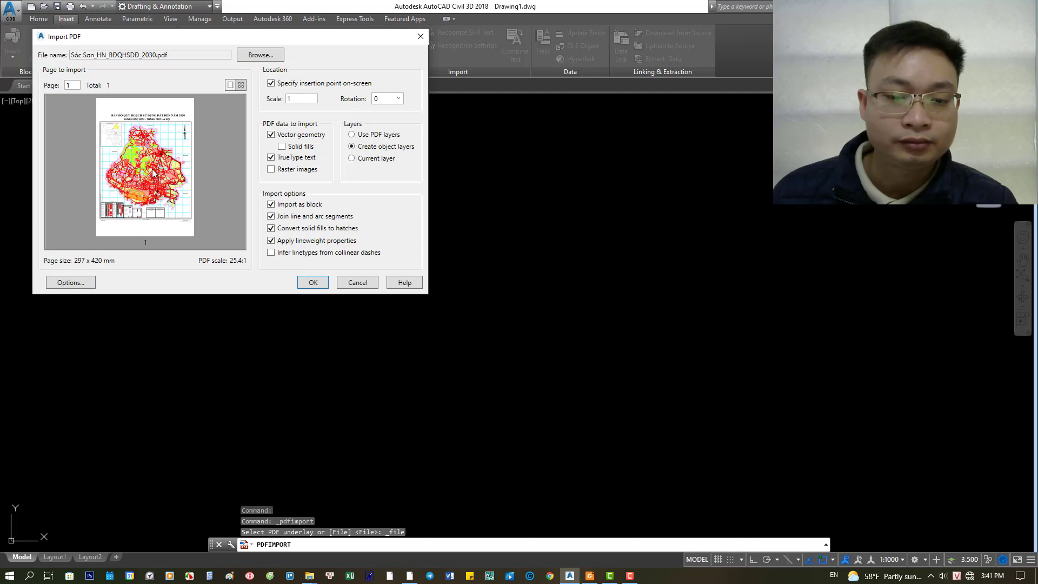
click(359, 160)
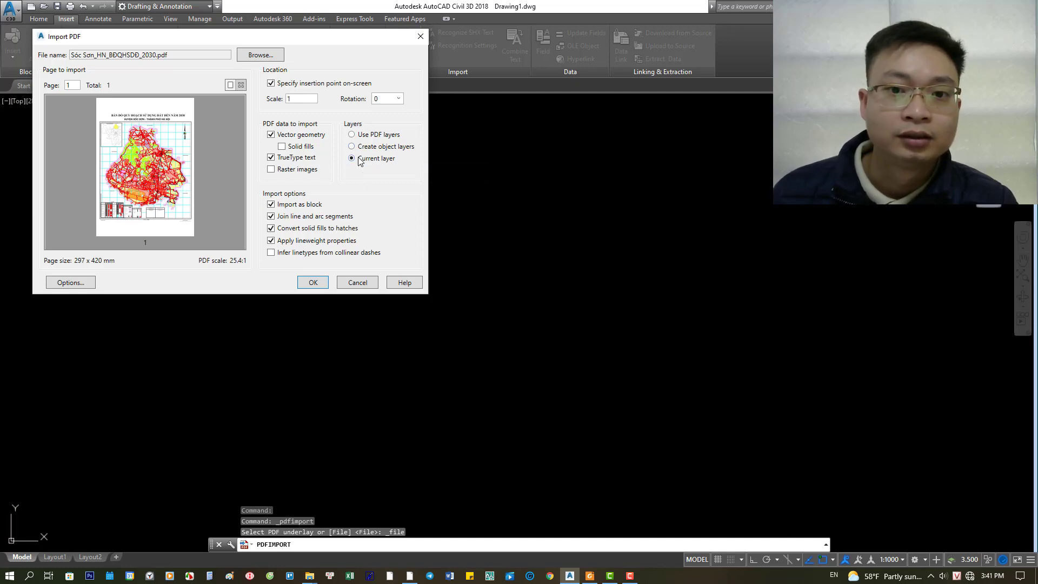
click(312, 283)
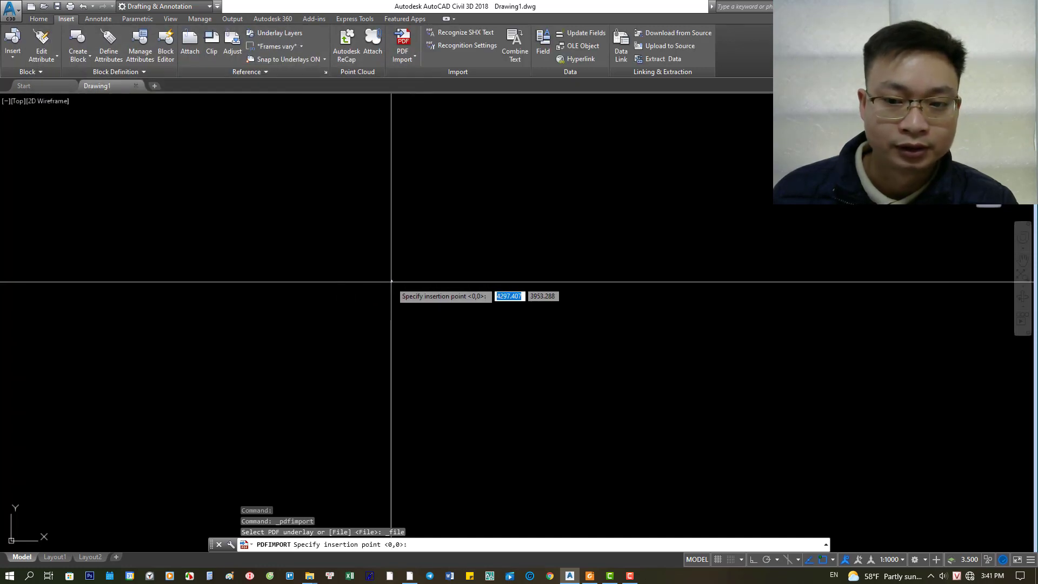
key(Return)
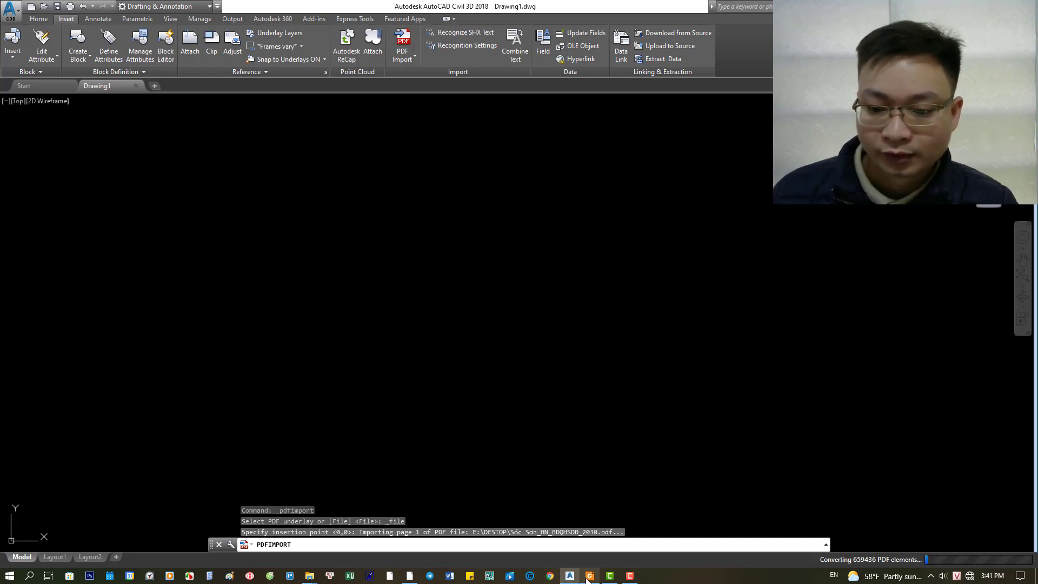
- Return to the Foxit map and zoom out to 66.67% to see the whole page
click(588, 578)
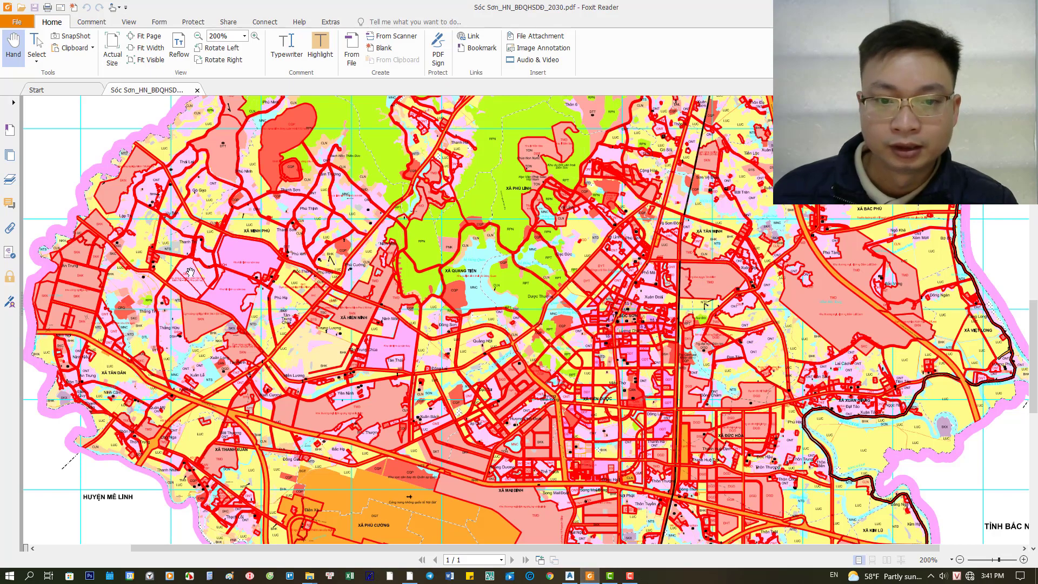
drag(191, 273, 230, 282)
ctrl+scroll(253, 343, down, 2)
ctrl+scroll(252, 346, down, 2)
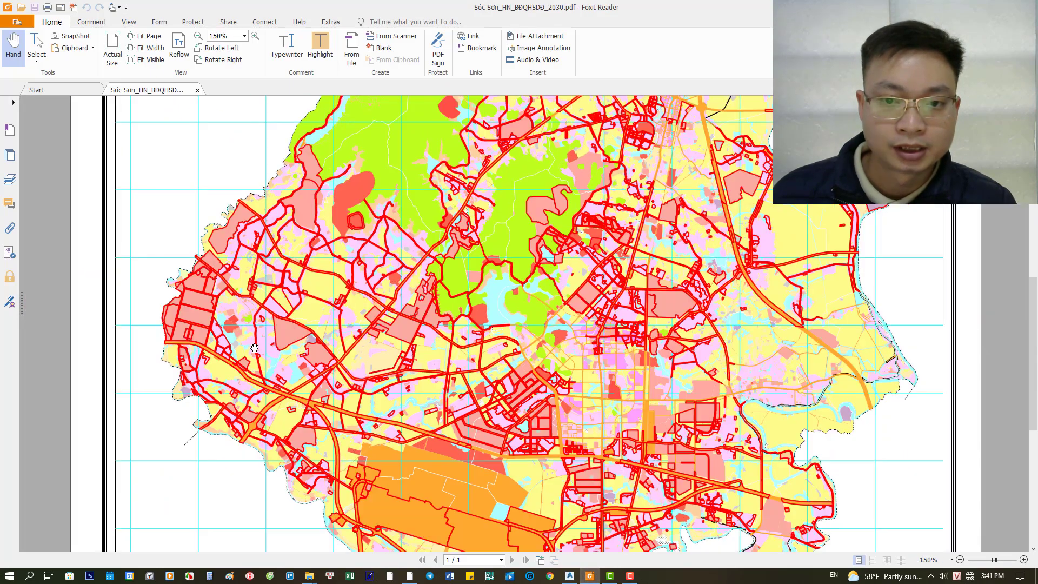
ctrl+scroll(250, 349, down, 2)
ctrl+scroll(249, 352, down, 1)
ctrl+scroll(249, 352, down, 1)
ctrl+scroll(252, 354, down, 1)
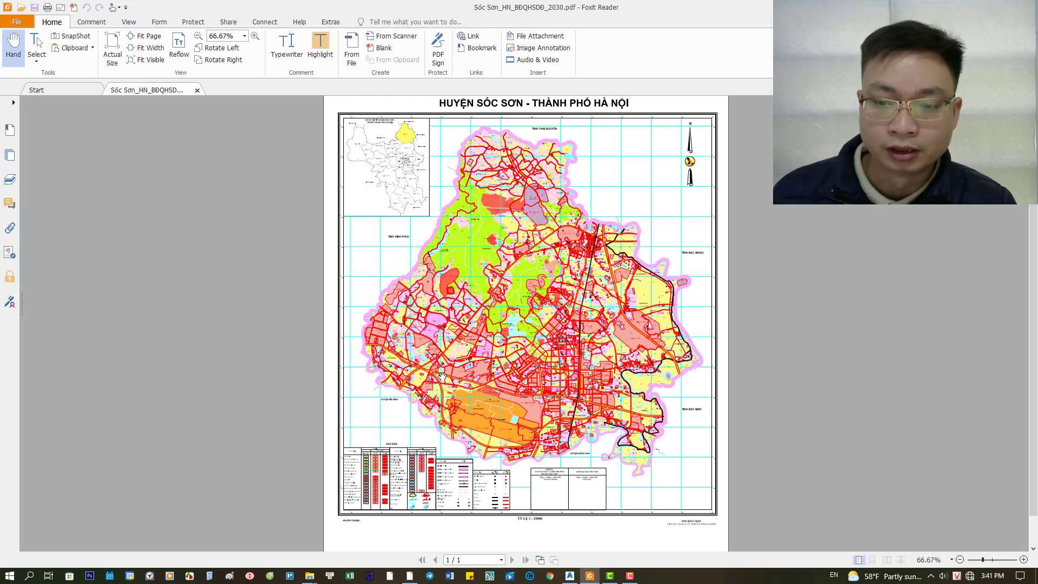
scroll(602, 169, up, 1)
scroll(621, 155, up, 1)
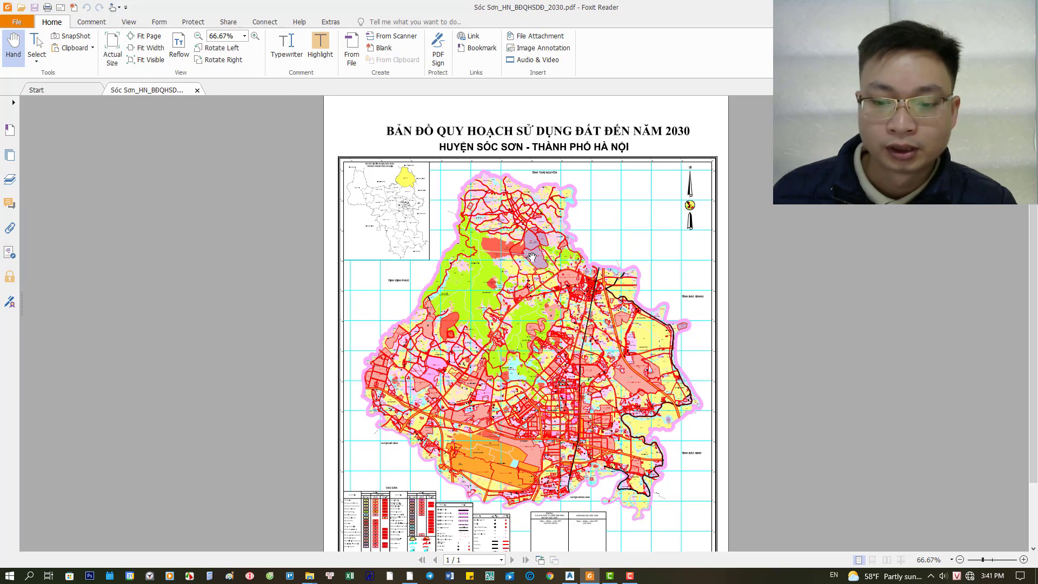
- View the page's lower part with its title, then bring up Google Earth Pro
drag(655, 531, 644, 468)
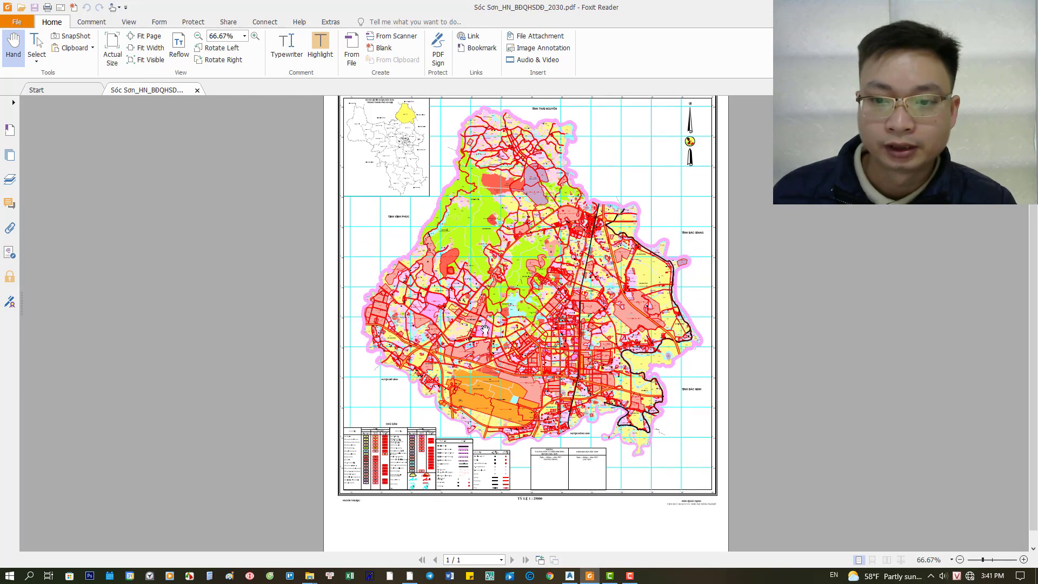
scroll(631, 221, up, 1)
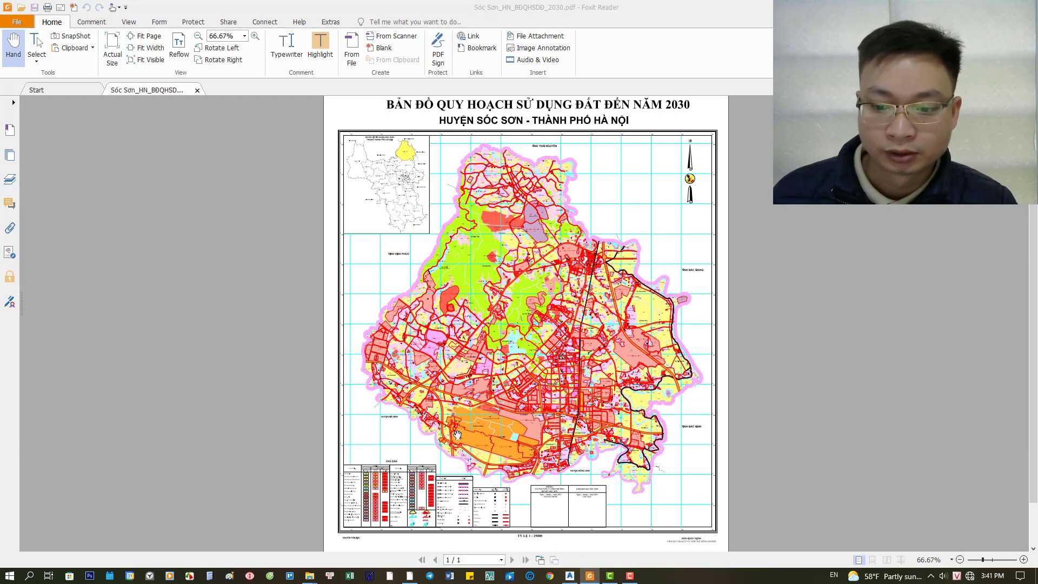
click(412, 576)
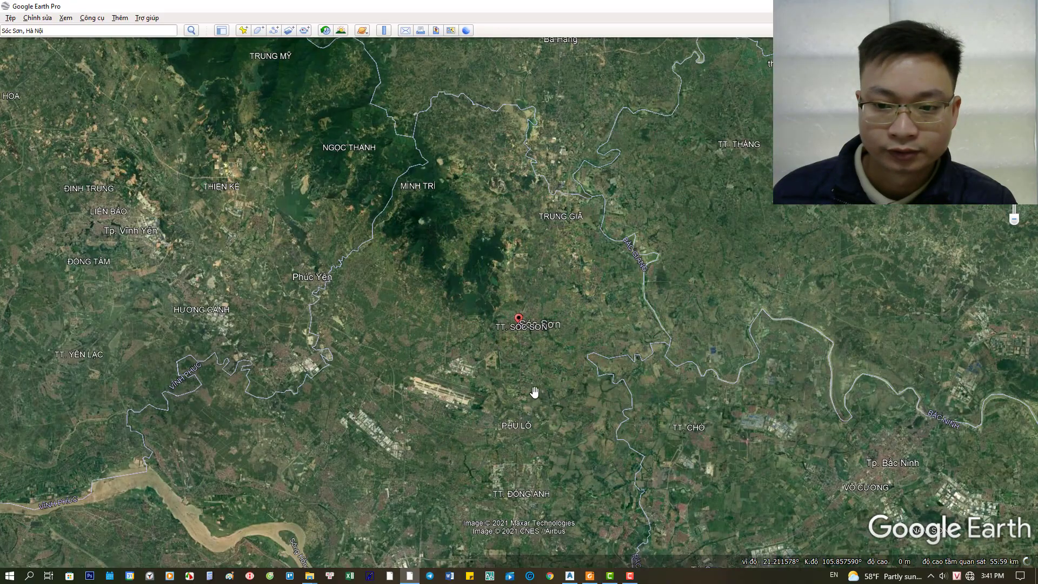
- Measure a 403.28 m ruler path along the main road and save it as 'Đo Đường'
scroll(505, 279, up, 3)
scroll(498, 282, up, 5)
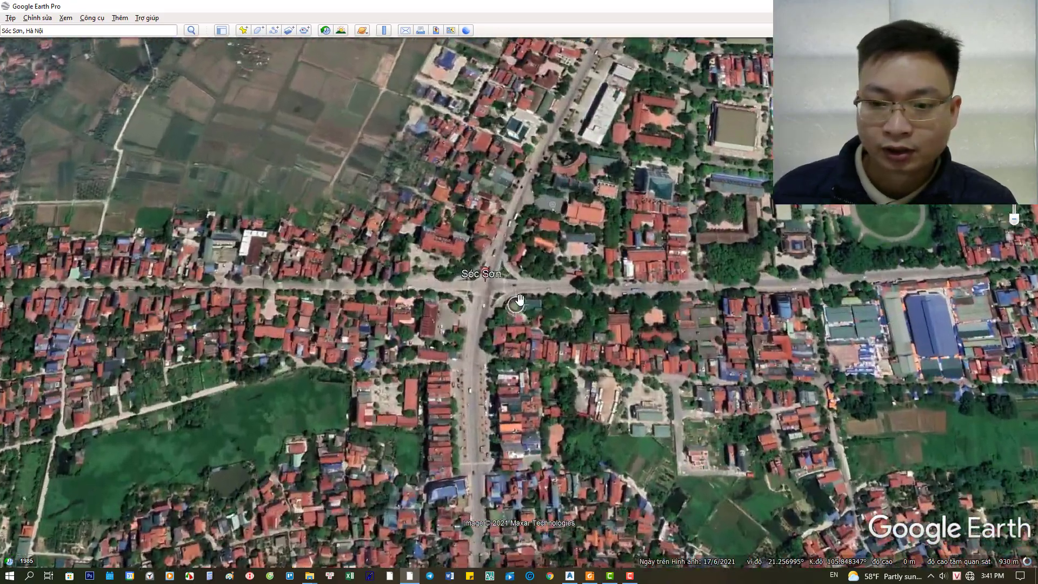
scroll(536, 295, up, 2)
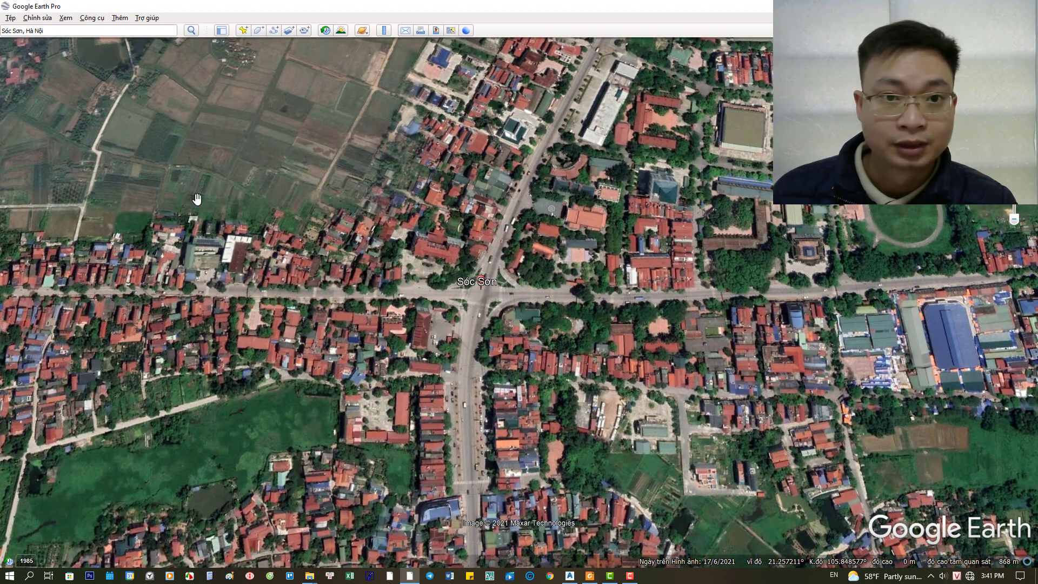
click(383, 30)
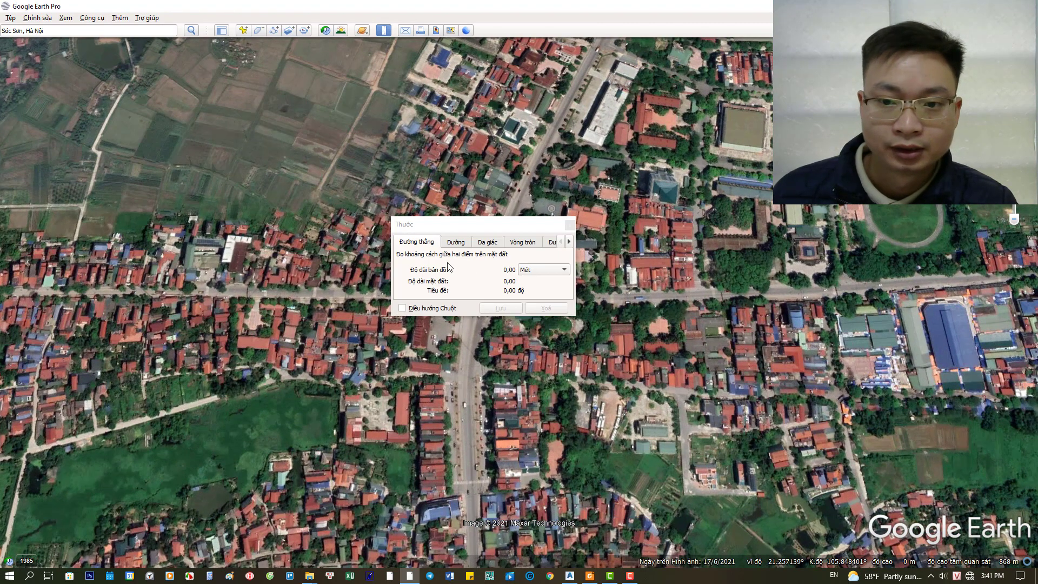
drag(466, 224, 618, 131)
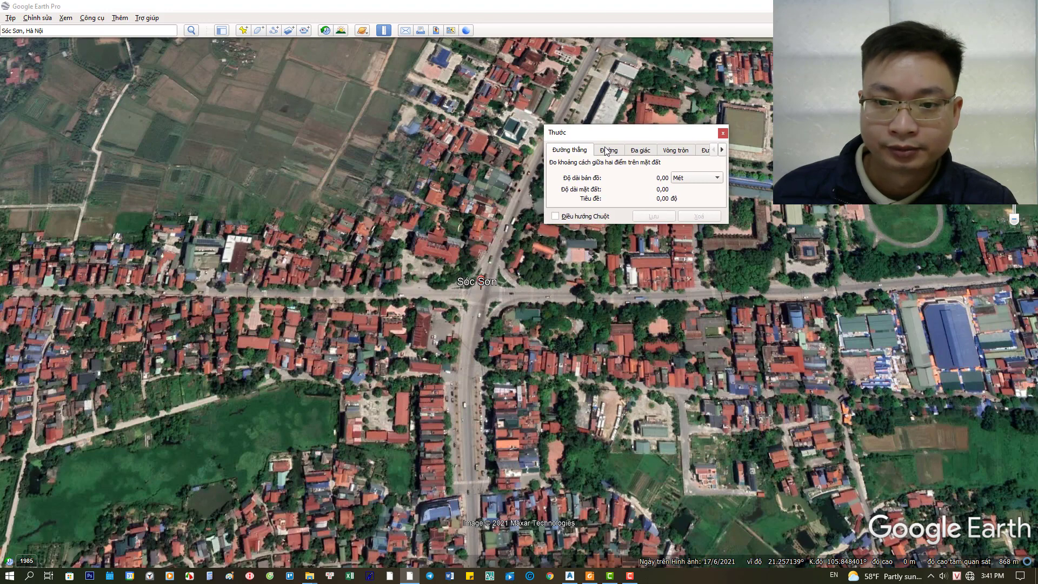
click(608, 149)
click(697, 299)
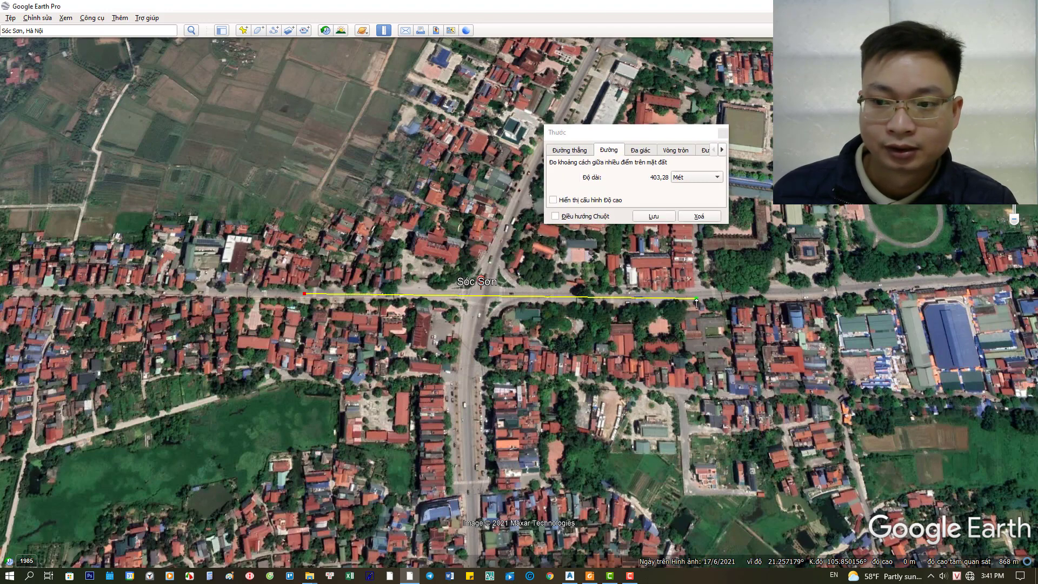
click(648, 215)
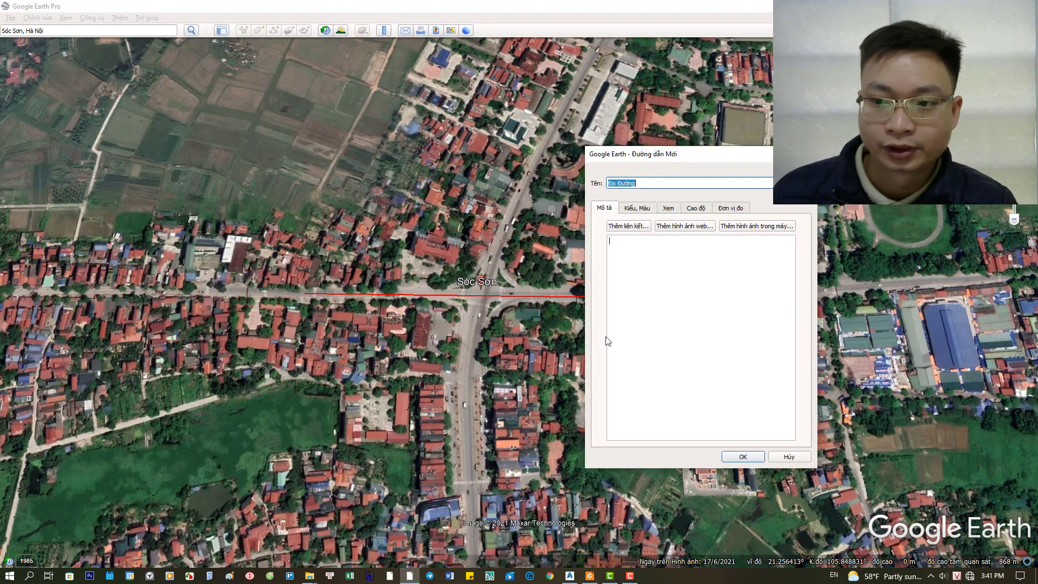
click(742, 456)
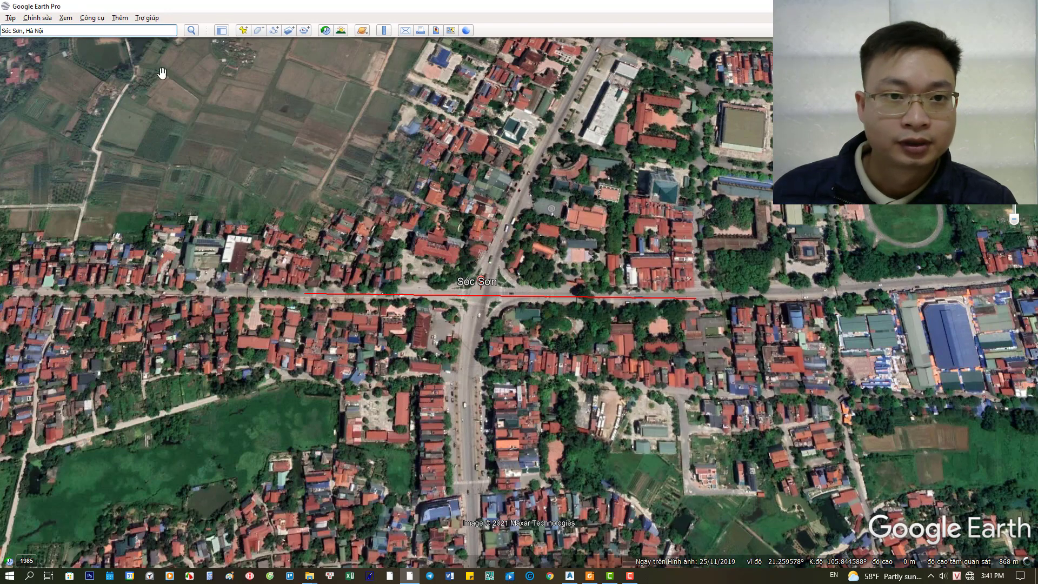
click(221, 31)
- Save the Đo Đường place to the Desktop as KMZ file 'Vi tri soc son'
right_click(79, 137)
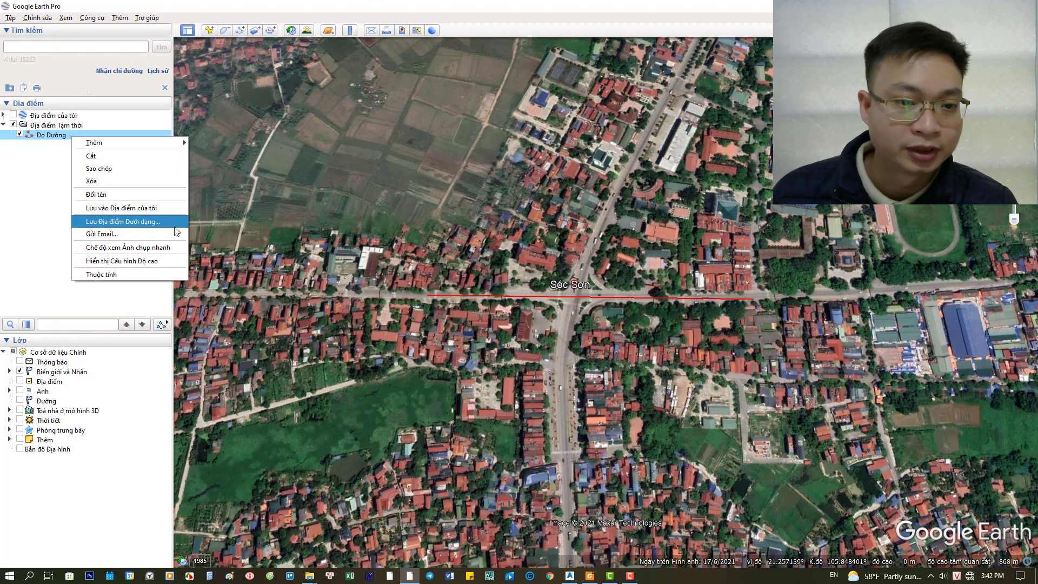
click(106, 223)
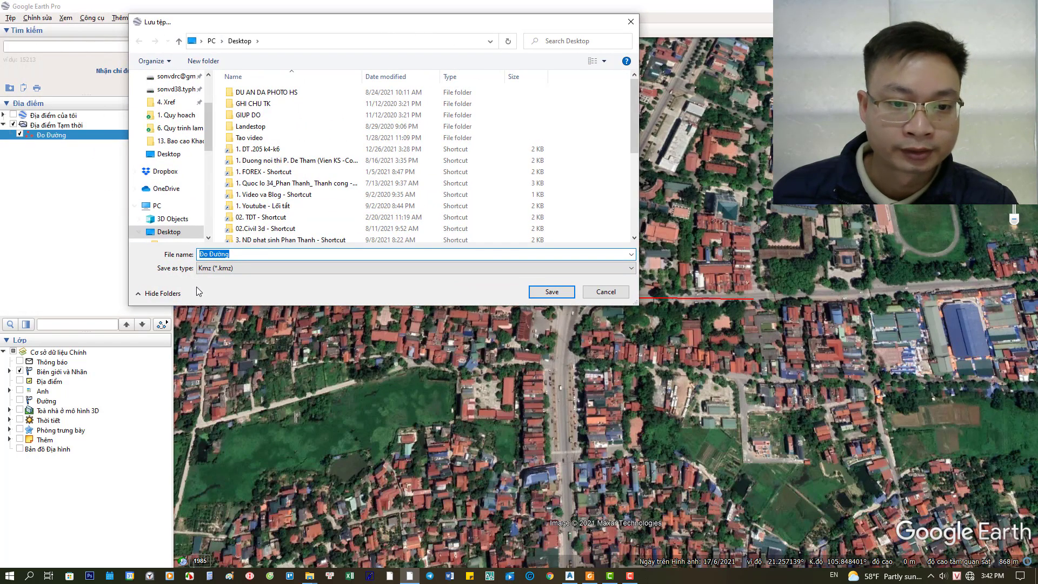
drag(240, 252, 198, 254)
text(V)
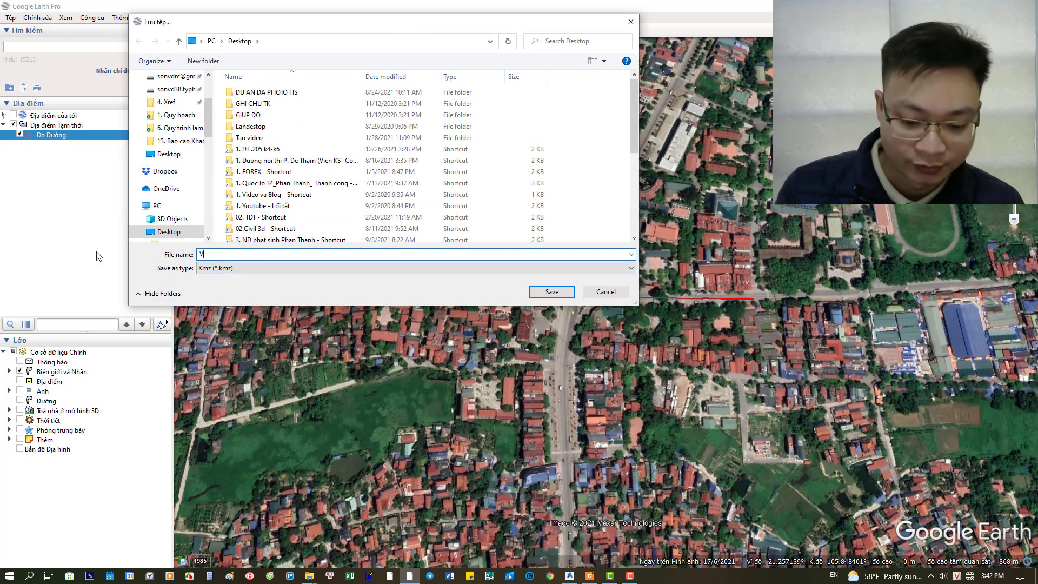
text(i tri soc son)
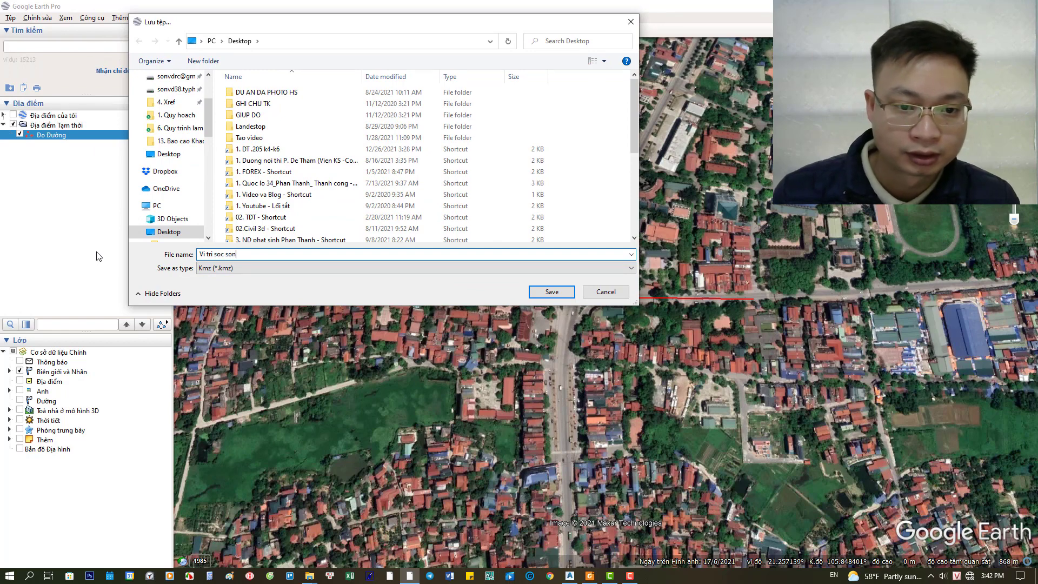
key(Return)
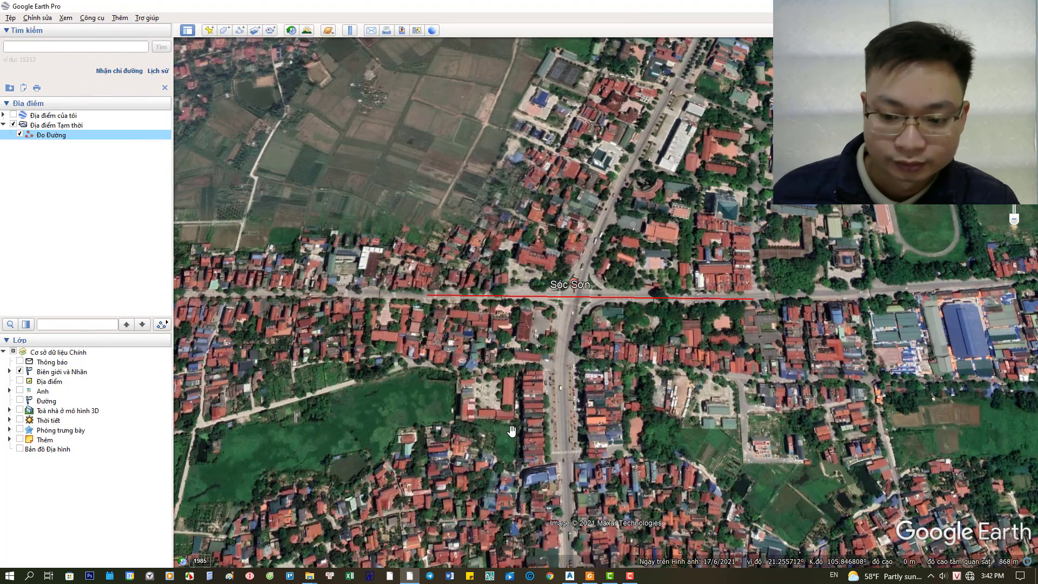
click(247, 576)
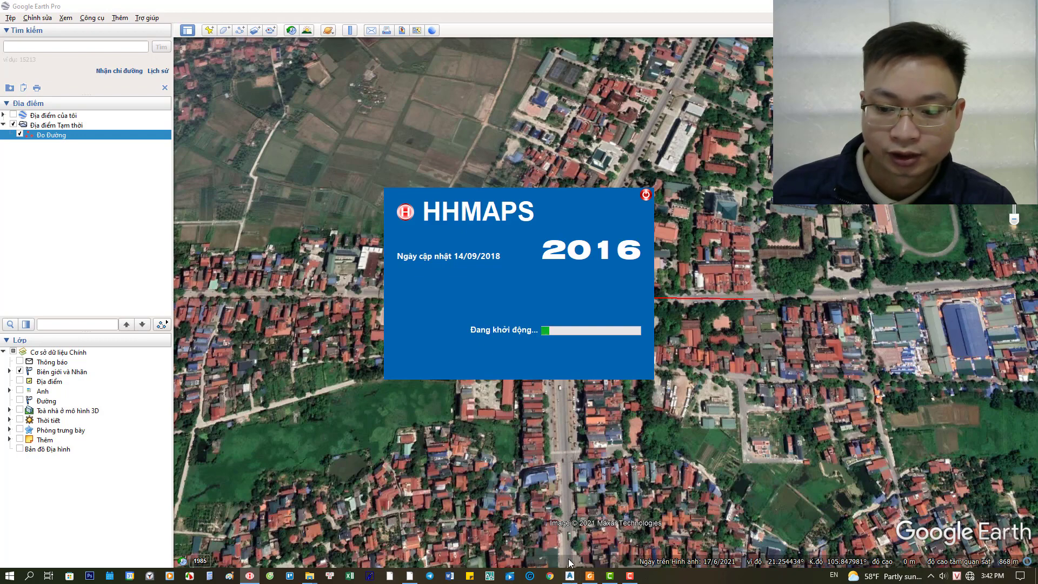
- Glance at the Foxit PDF map and raise the system volume while HHMAPS 2016 loads
click(592, 580)
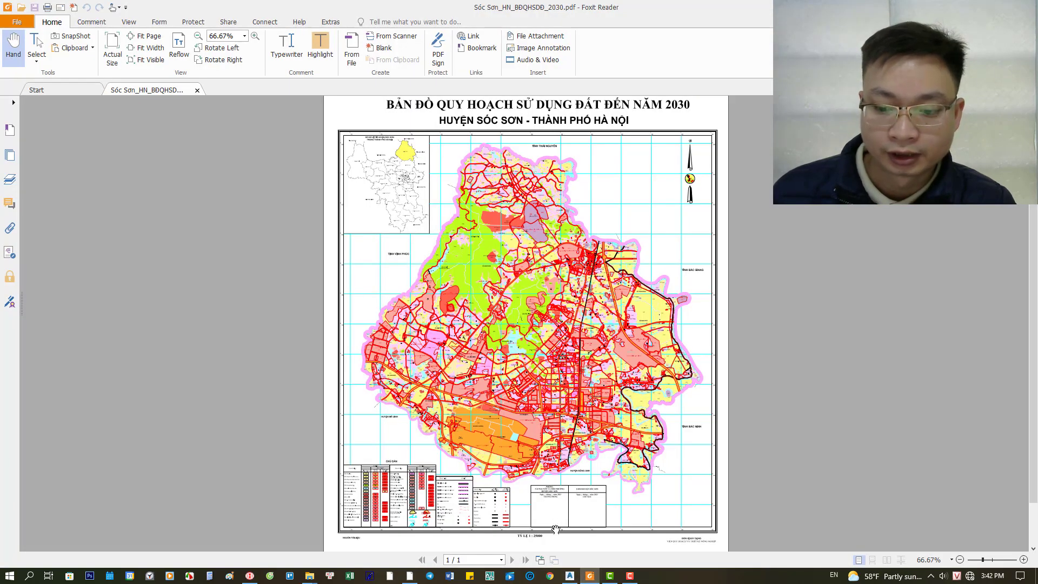
click(570, 577)
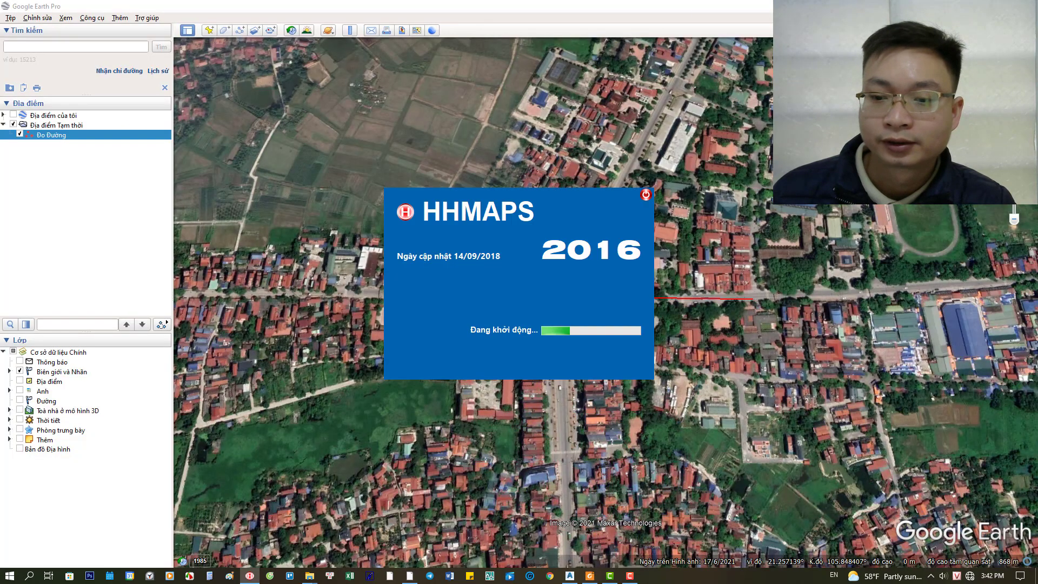
click(943, 576)
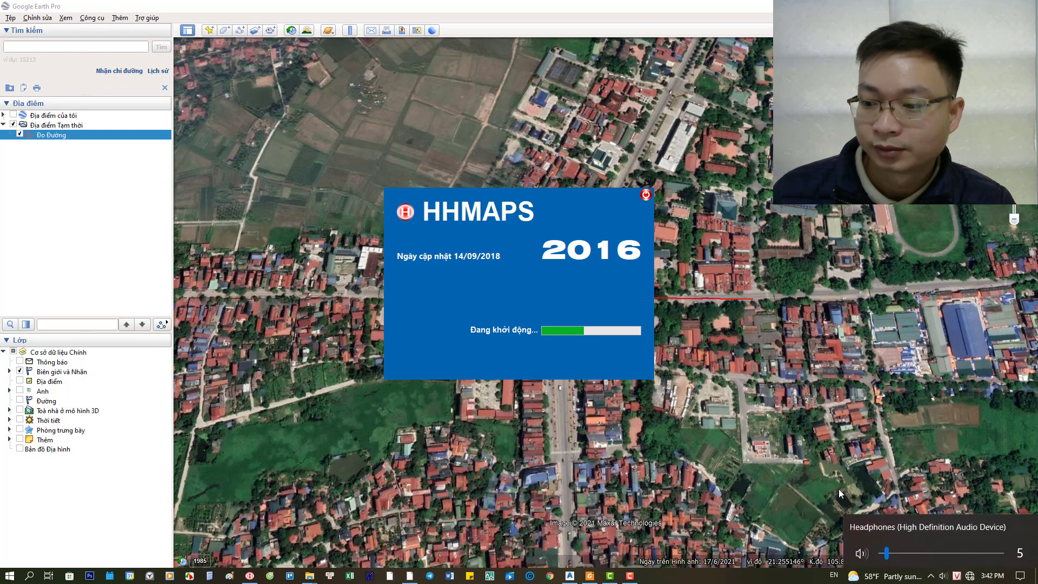
key(XF86AudioRaiseVolume)
key(XF86AudioRaiseVolume)
key(XF86AudioRaiseVolume)
key(XF86AudioRaiseVolume)
key(XF86AudioRaiseVolume)
key(XF86AudioRaiseVolume)
key(XF86AudioRaiseVolume)
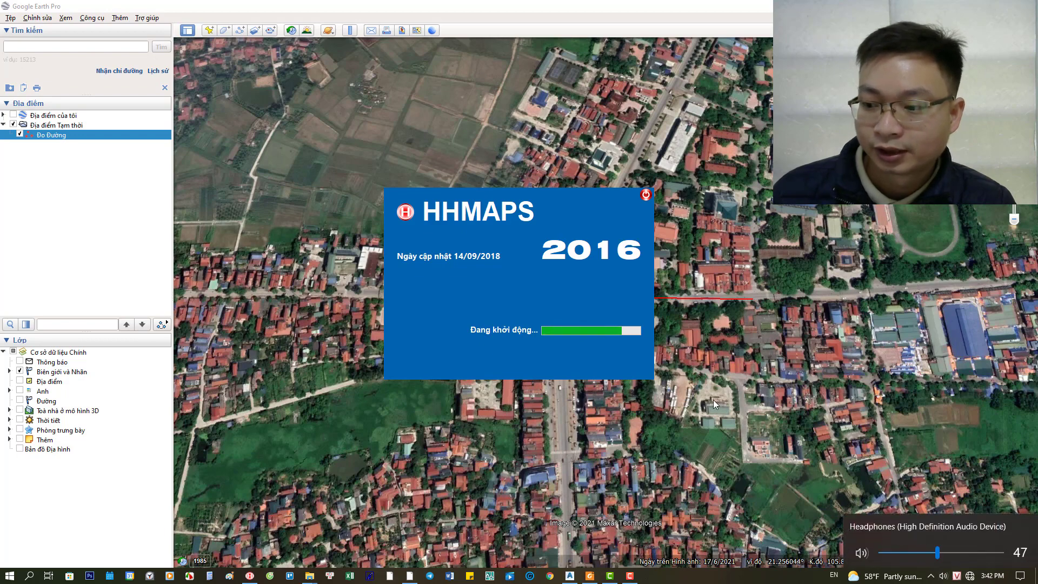
key(XF86AudioRaiseVolume)
key(XF86AudioRaiseVolume)
key(XF86AudioRaiseVolume)
key(XF86AudioRaiseVolume)
key(XF86AudioRaiseVolume)
key(XF86AudioRaiseVolume)
key(XF86AudioRaiseVolume)
key(XF86AudioRaiseVolume)
key(XF86AudioRaiseVolume)
key(XF86AudioRaiseVolume)
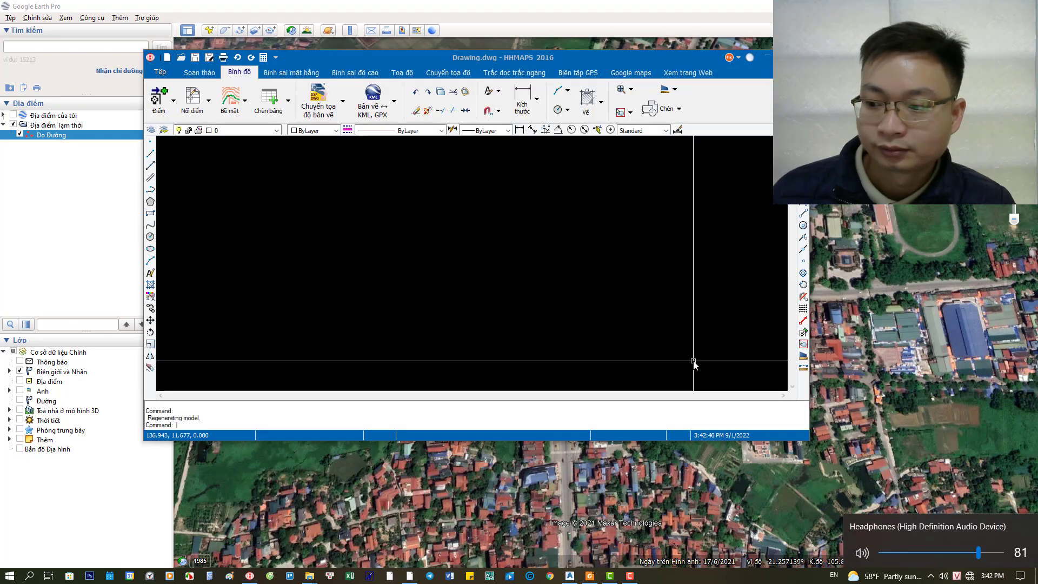
key(XF86AudioRaiseVolume)
key(XF86AudioRaiseVolume)
key(XF86AudioRaiseVolume)
key(XF86AudioRaiseVolume)
key(XF86AudioRaiseVolume)
key(XF86AudioRaiseVolume)
key(XF86AudioRaiseVolume)
key(XF86AudioRaiseVolume)
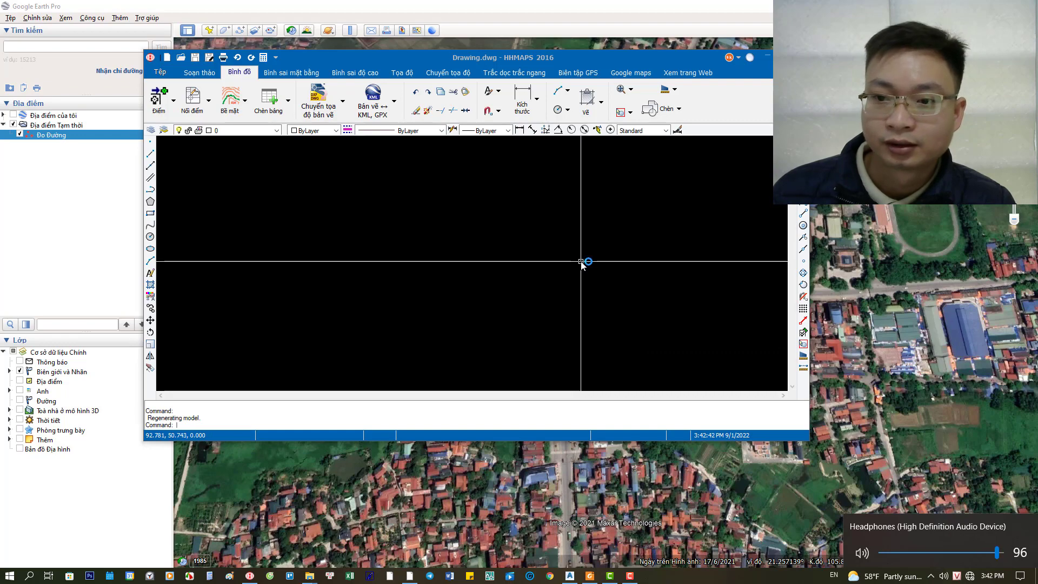
- Maximize the HHMAPS 2016 window and cancel the open-drawing dialog
click(581, 263)
click(442, 250)
click(784, 56)
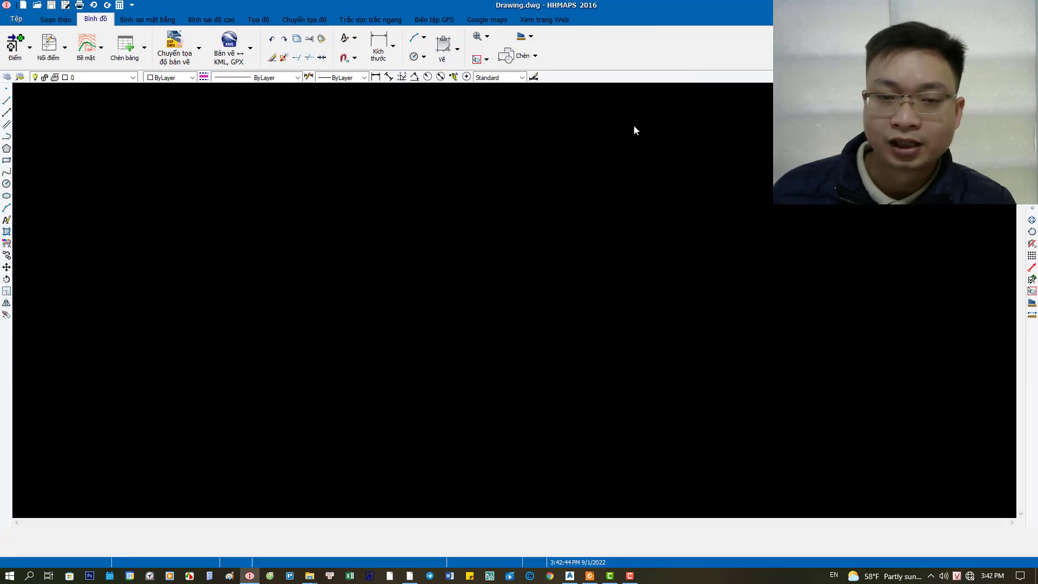
click(35, 7)
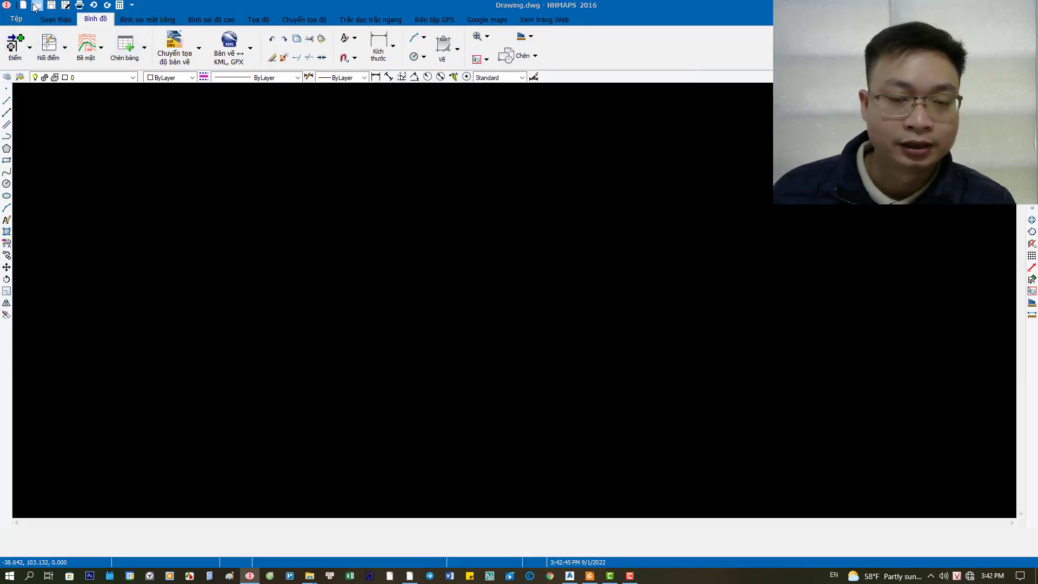
click(856, 387)
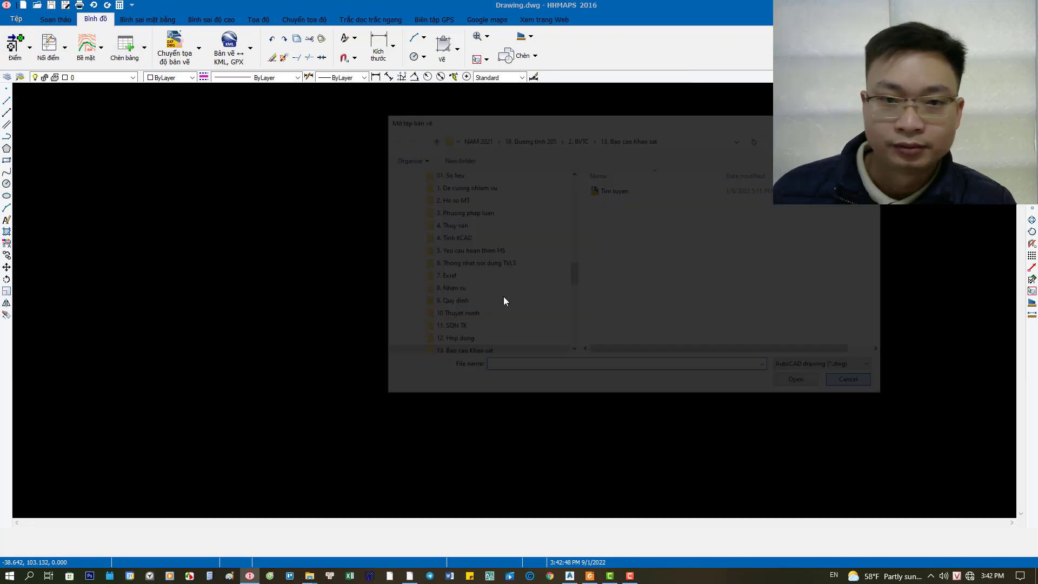
- Import Desktop 'Vi tri soc son.kmz' in VN2000 Hà Nội 105°00', then start saving under a new name
click(224, 59)
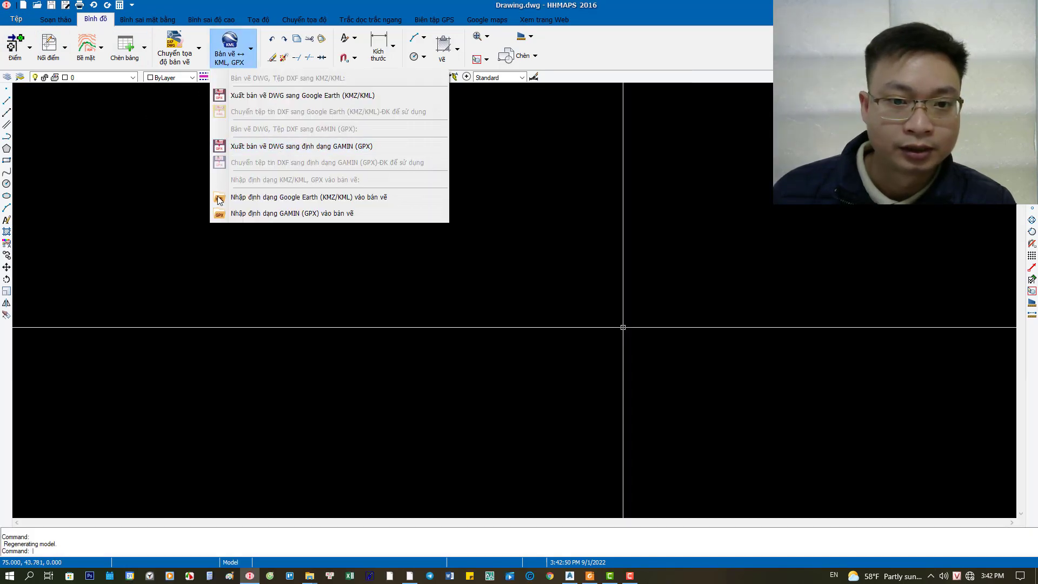
click(304, 197)
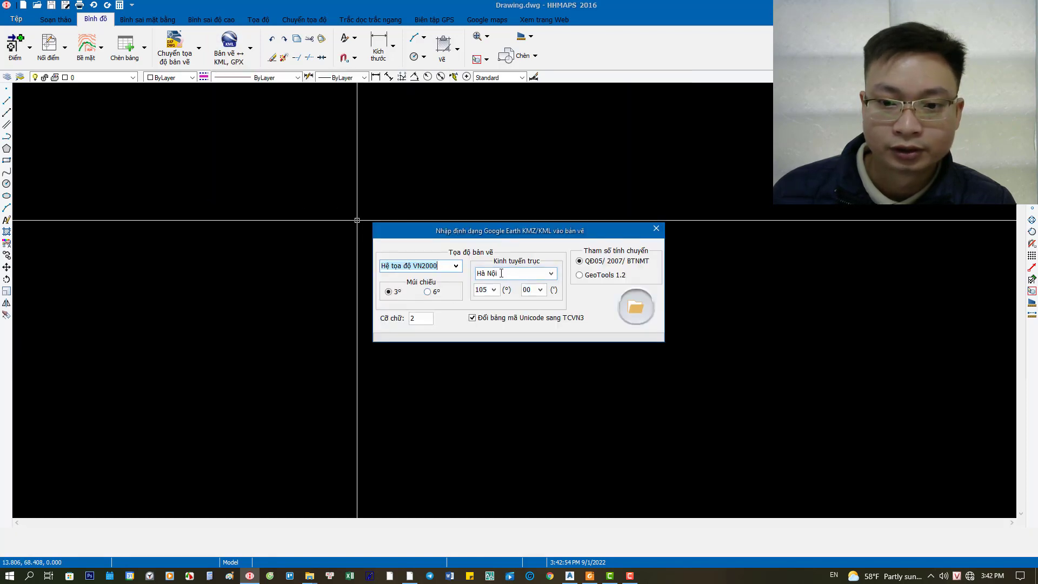
click(627, 309)
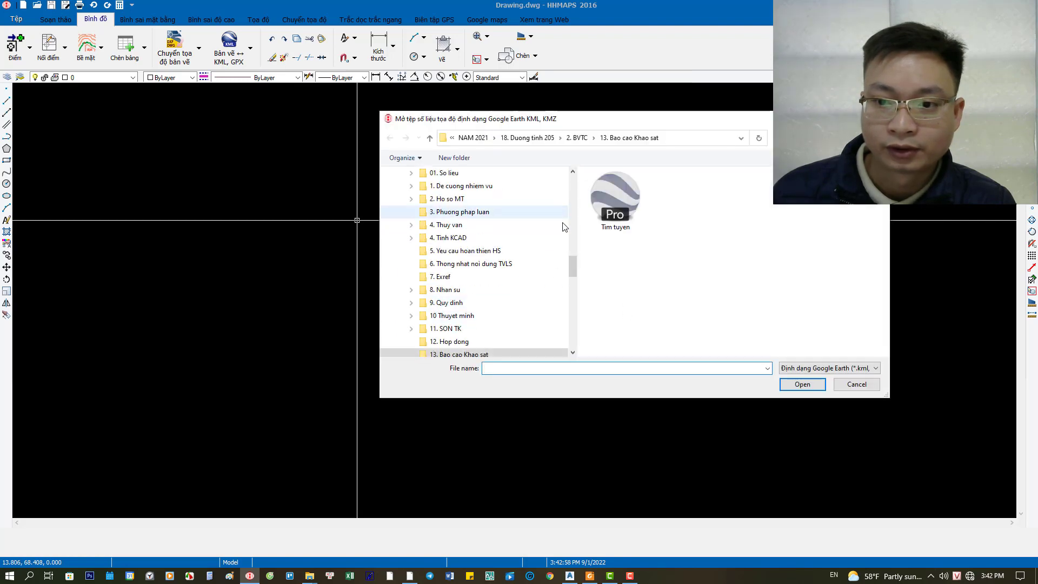
drag(573, 263, 572, 196)
click(464, 226)
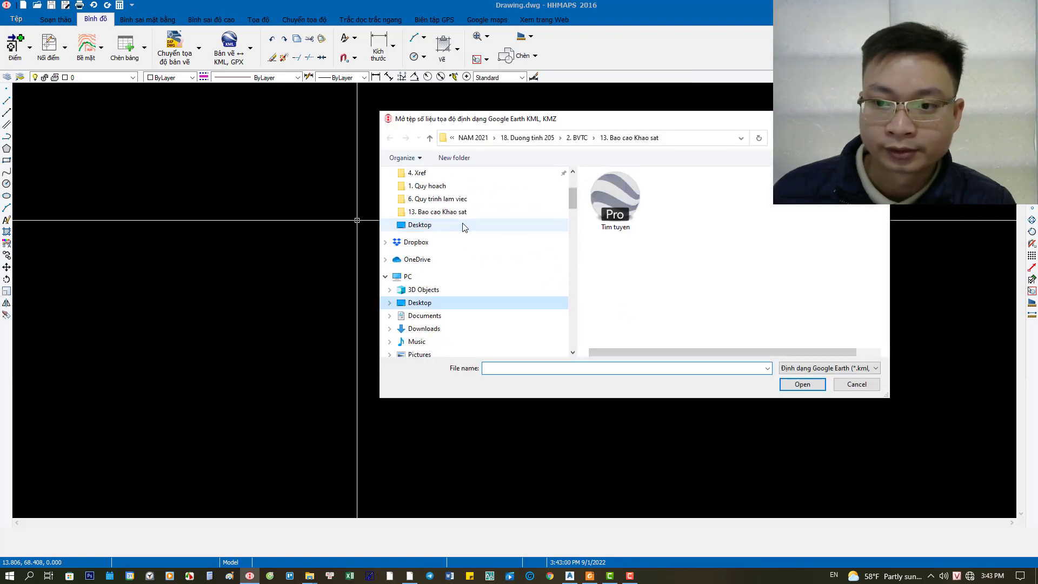
click(721, 305)
scroll(722, 306, down, 3)
scroll(719, 305, down, 1)
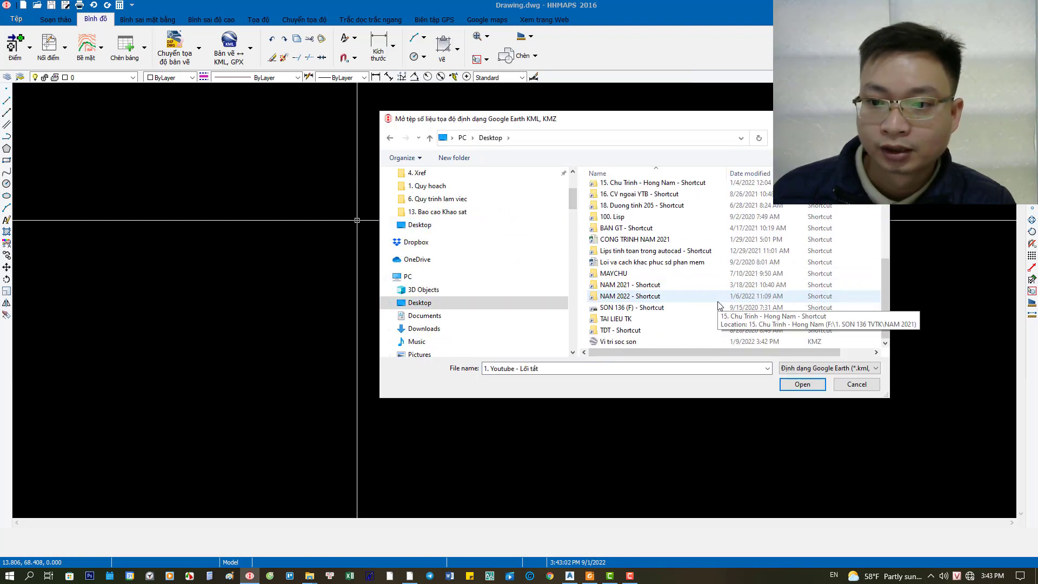
click(605, 341)
click(799, 384)
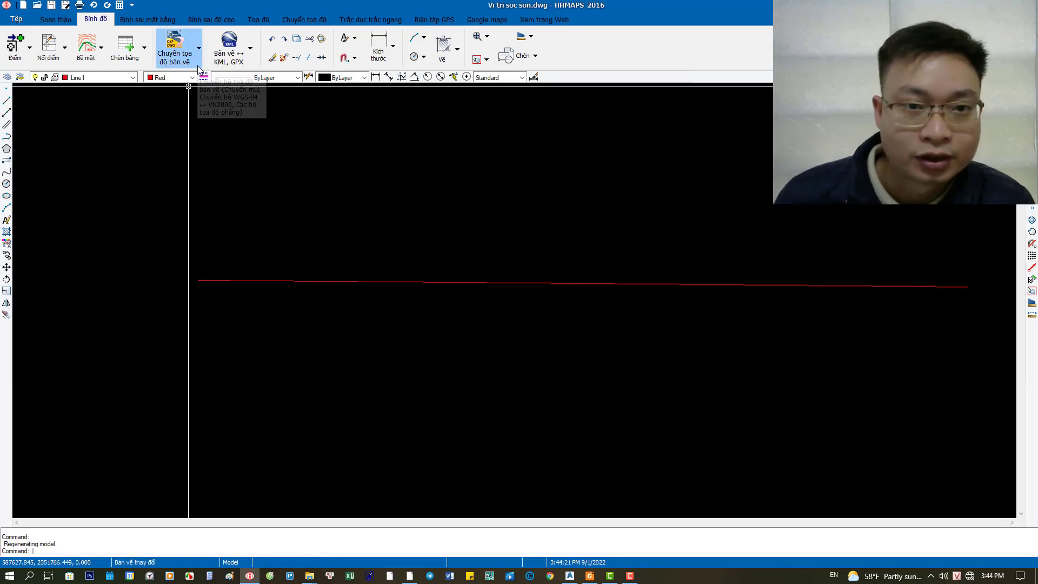
click(20, 19)
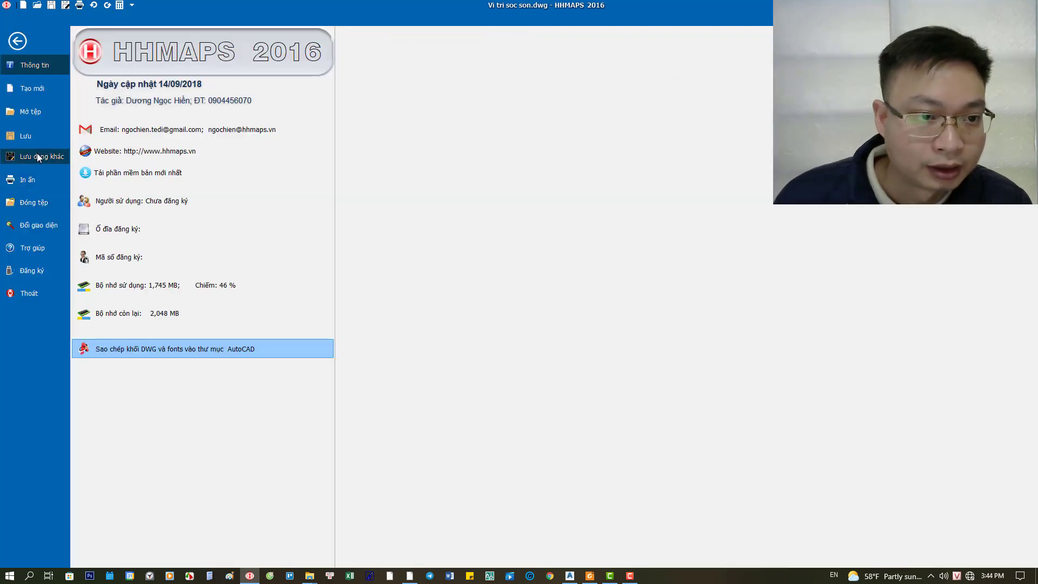
click(37, 155)
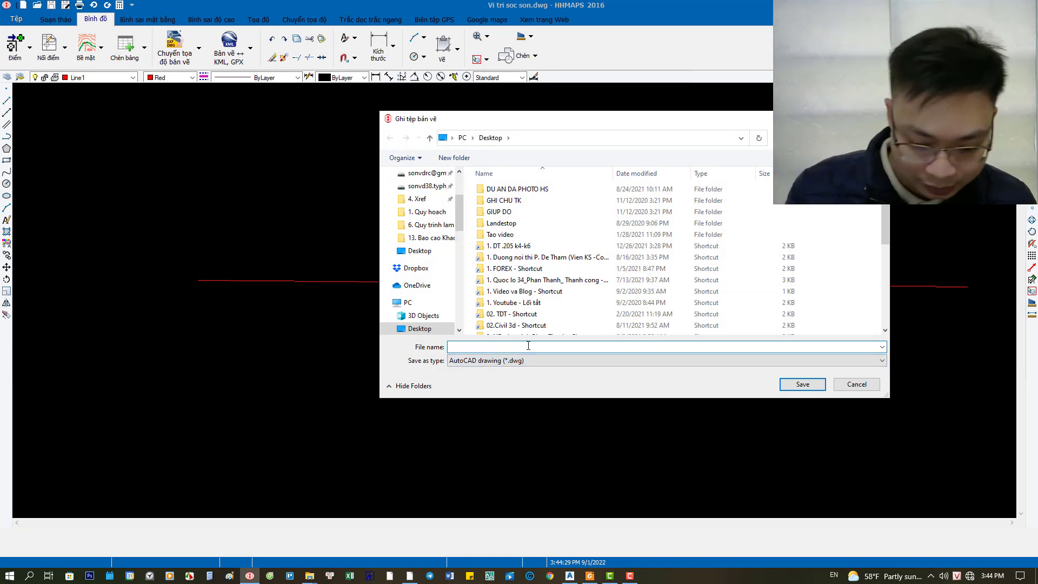
- Save the drawing as 'Hien tai (SS)' and close HHMAPS
text(Hien tai (SS)
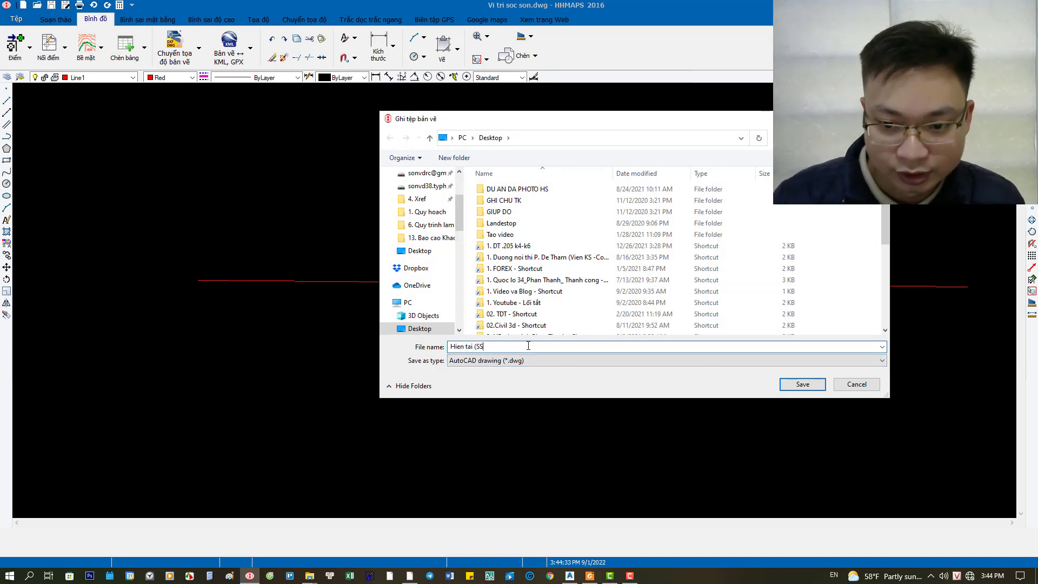
text())
key(Return)
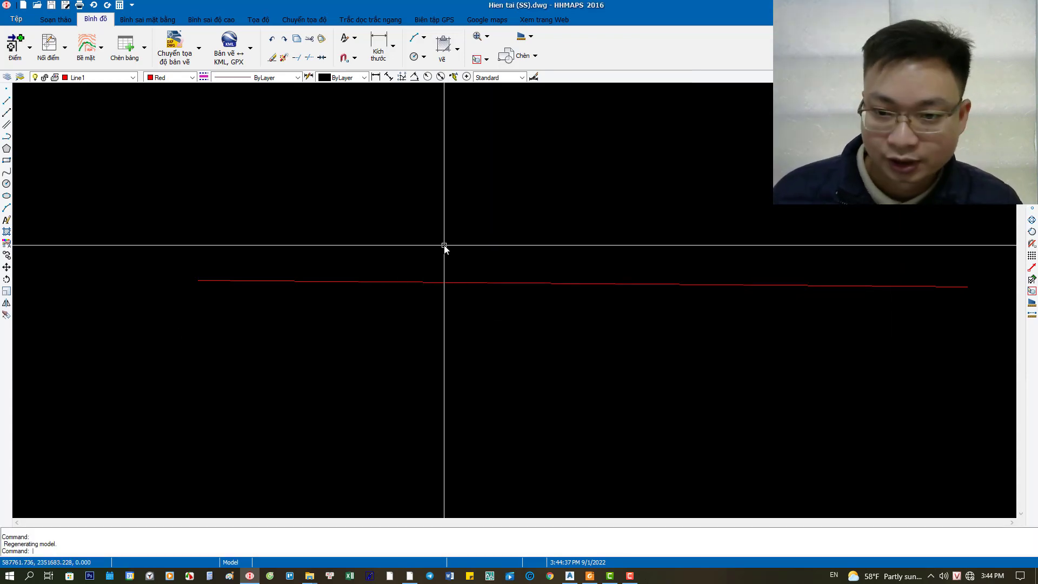
click(975, 6)
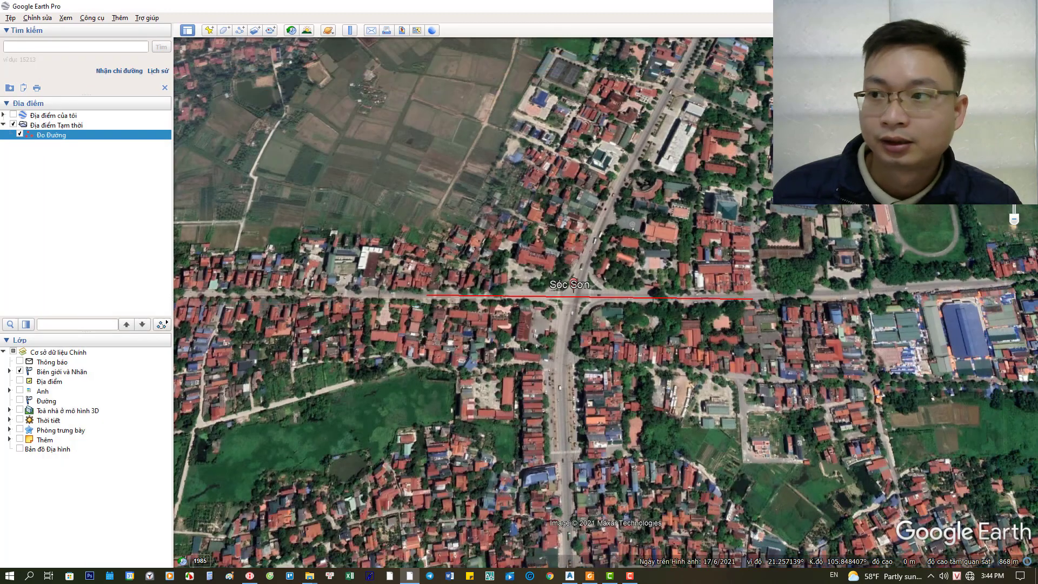
- Create a desktop folder 'Soc son', move Hien tai (SS) into it, and open it
click(976, 6)
right_click(167, 234)
mouse_move(191, 336)
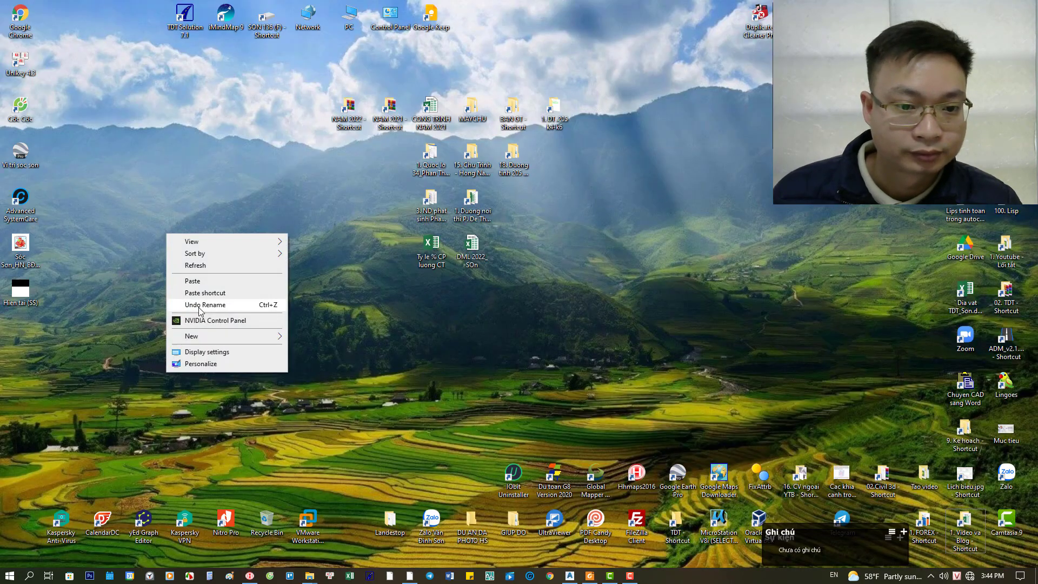
click(329, 338)
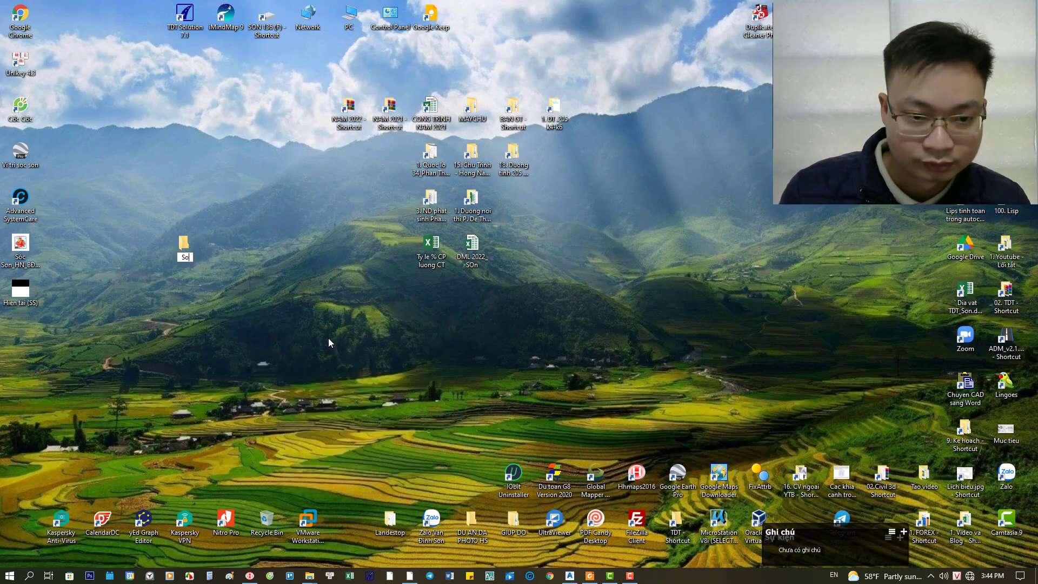
text(Soc son)
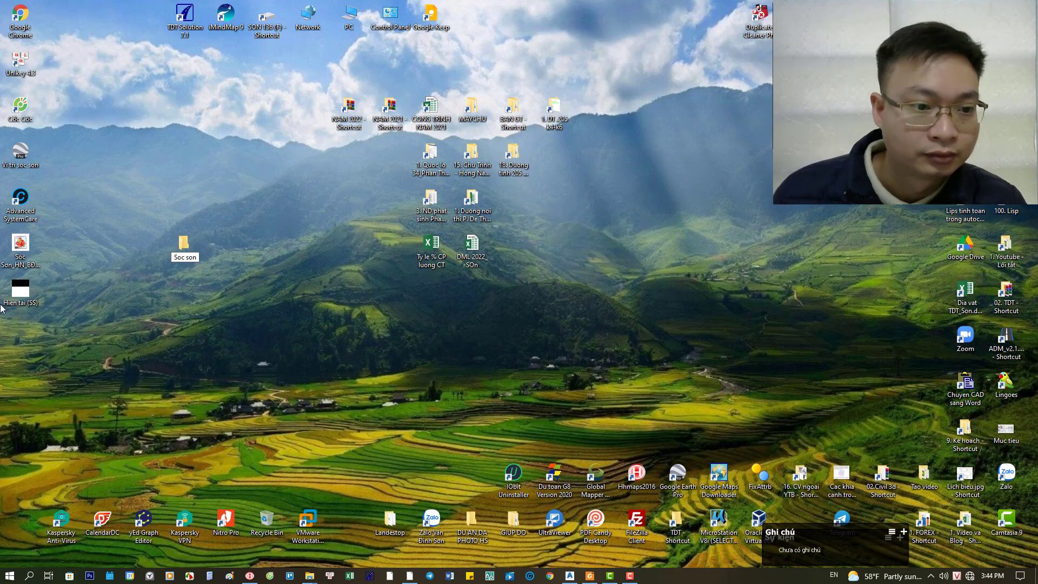
drag(18, 294, 185, 248)
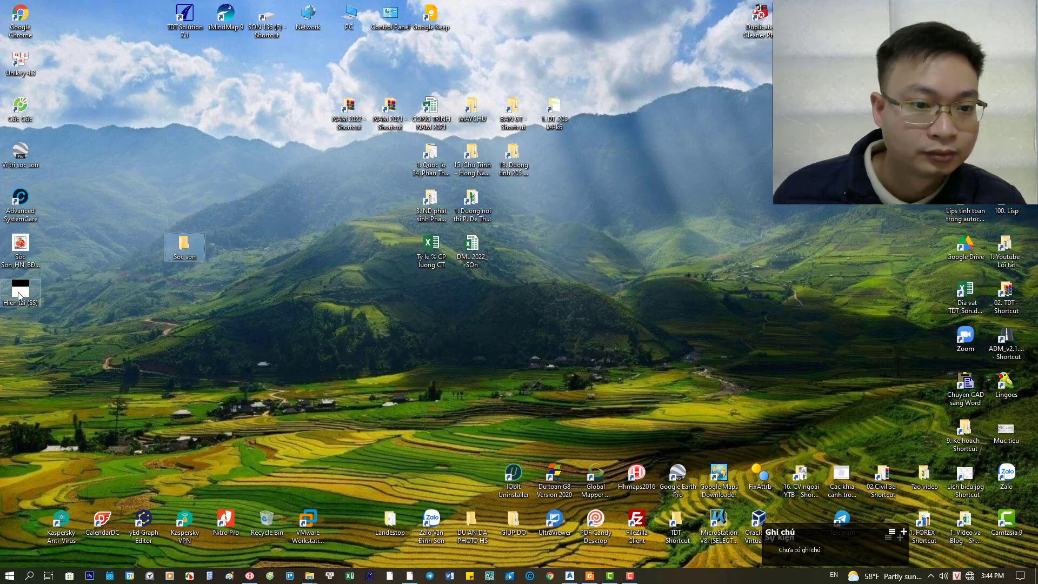
double_click(186, 249)
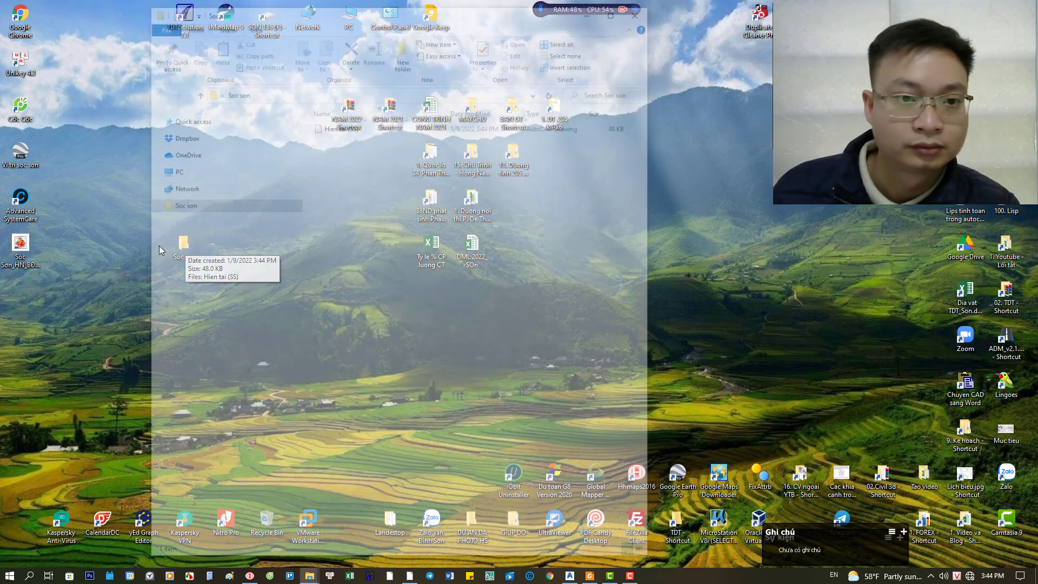
click(328, 129)
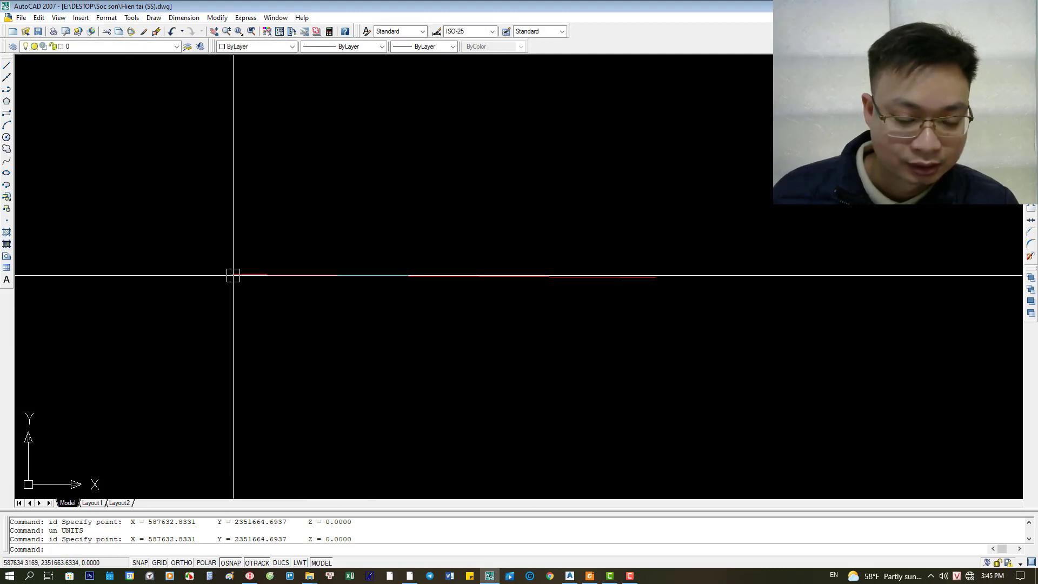
- Select the 587632 digits of X 587632.8331 in AutoCAD's command history, then switch to the PDF map
key(F2)
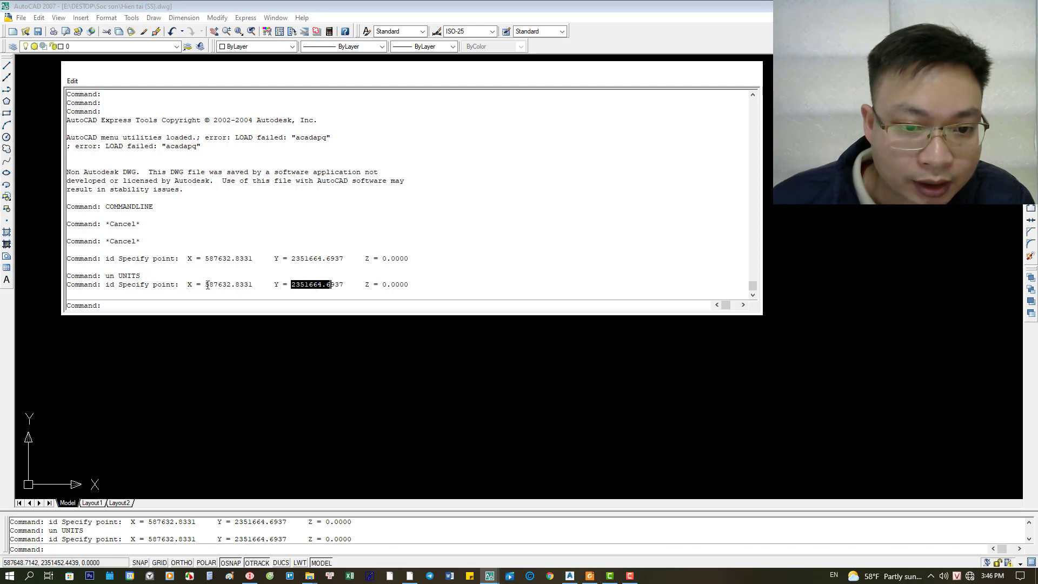
drag(206, 284, 229, 284)
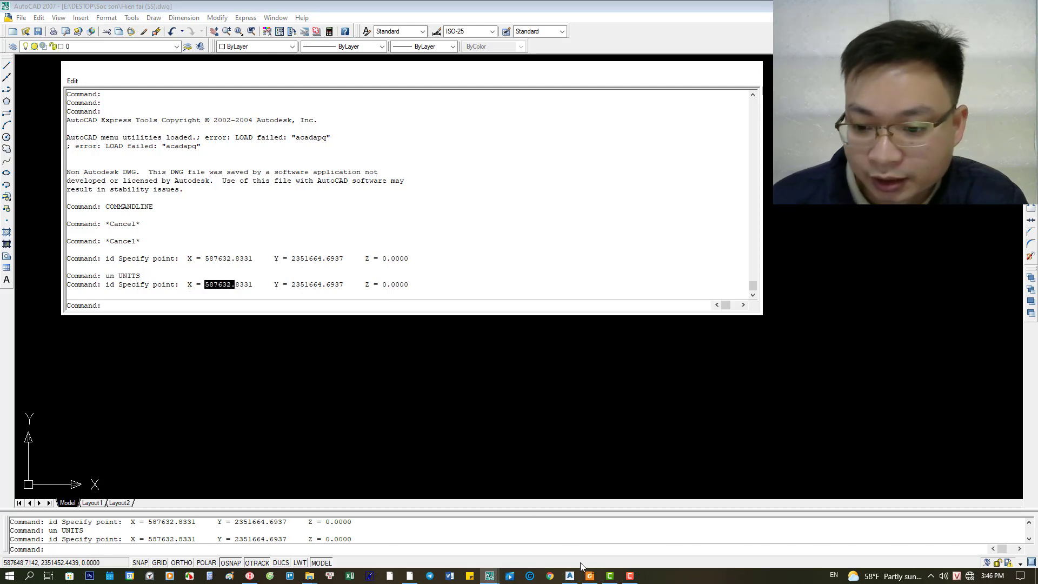
click(590, 576)
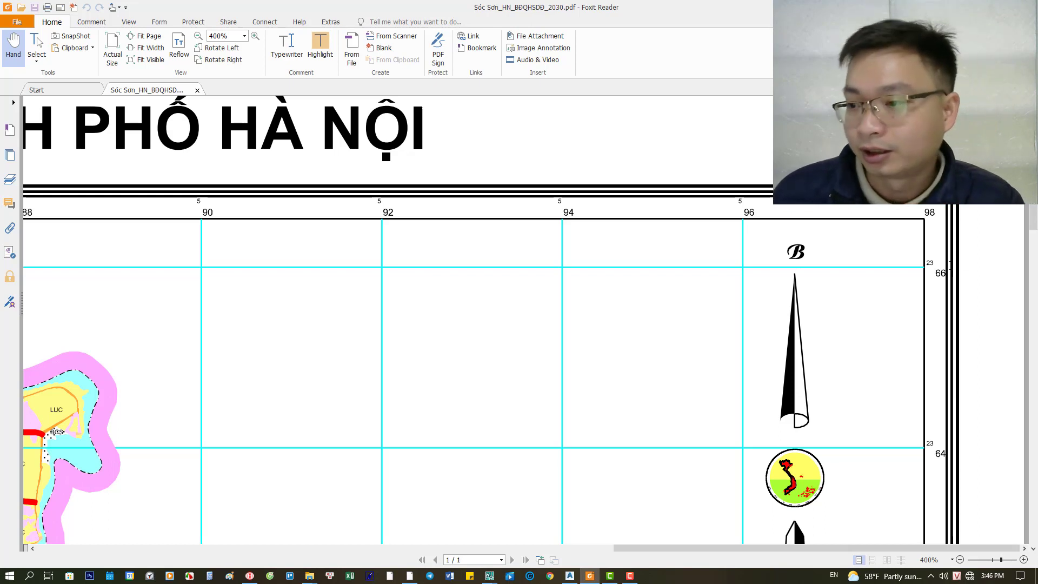
- Start a blank Word document past the activation notice and restore it to a smaller window
click(449, 576)
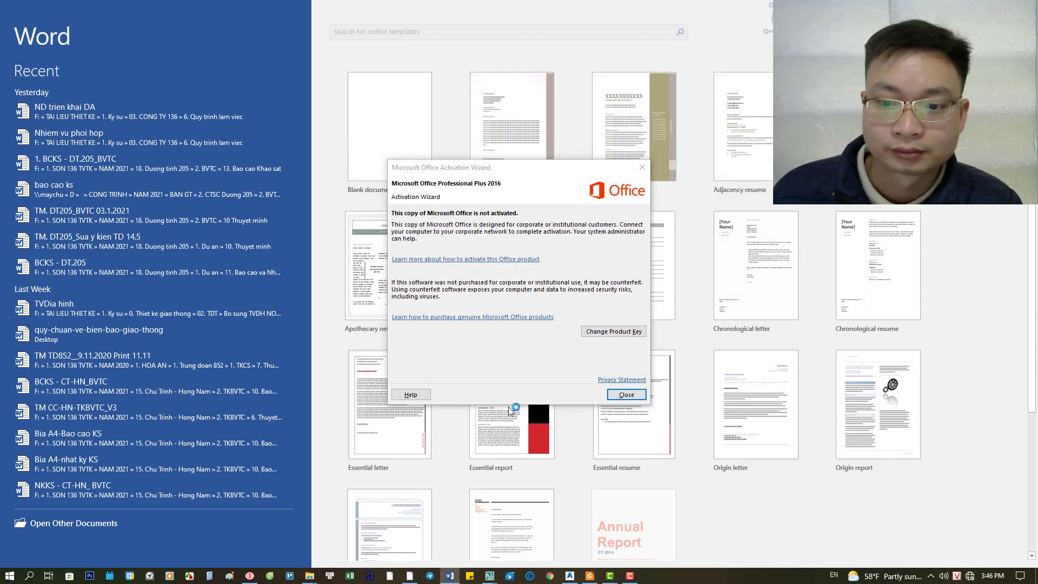
click(626, 396)
click(399, 139)
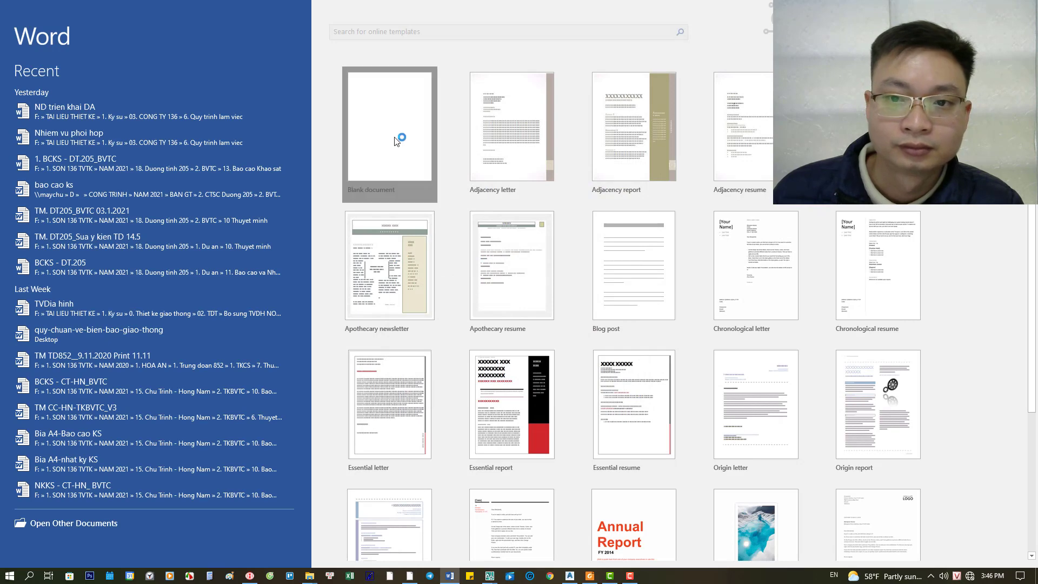
key(super+Down)
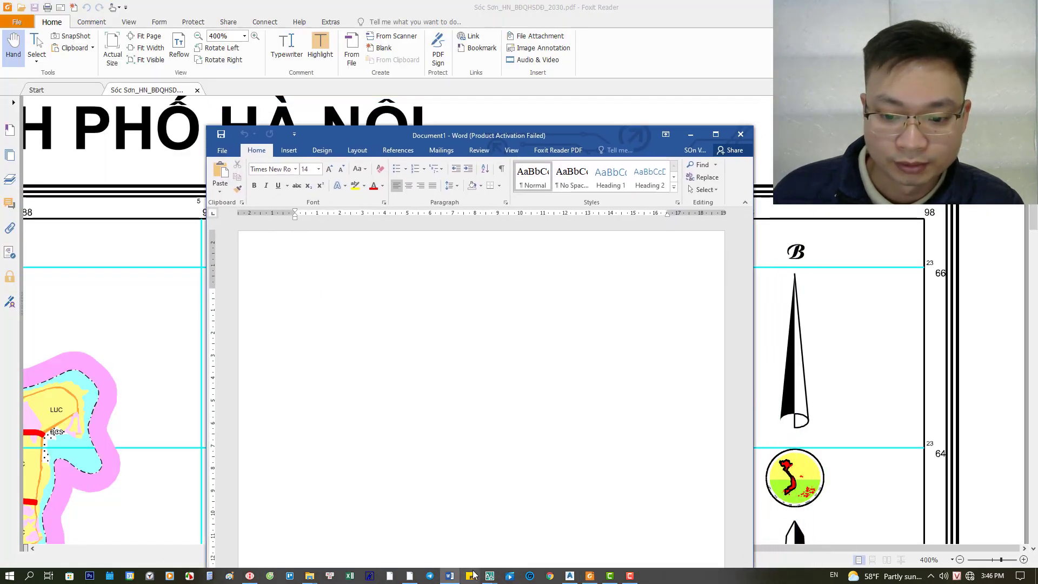
- Begin typing the 'Y= 2.366.000' coordinate line in the Word document
click(490, 576)
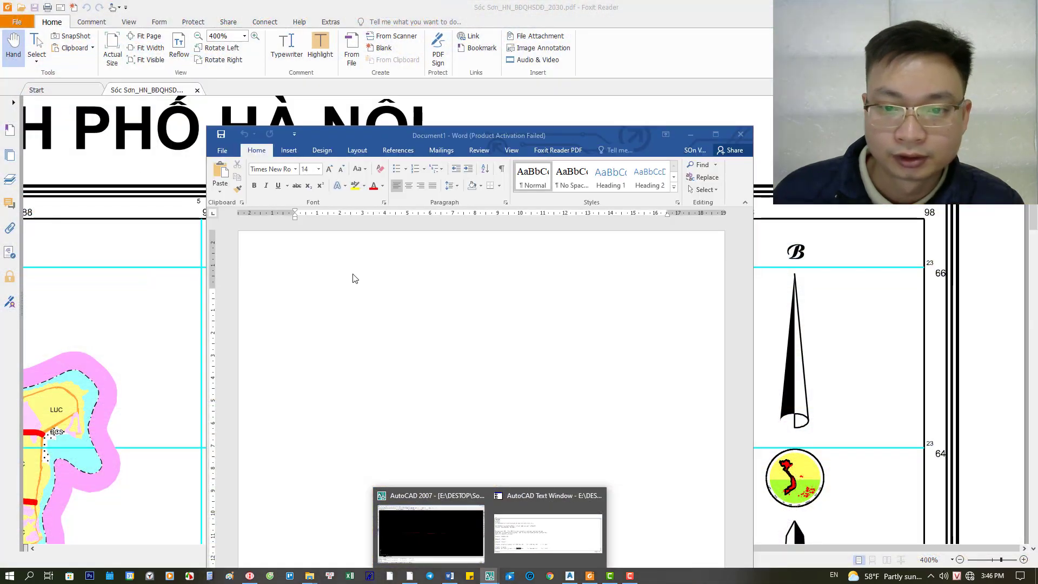
click(377, 289)
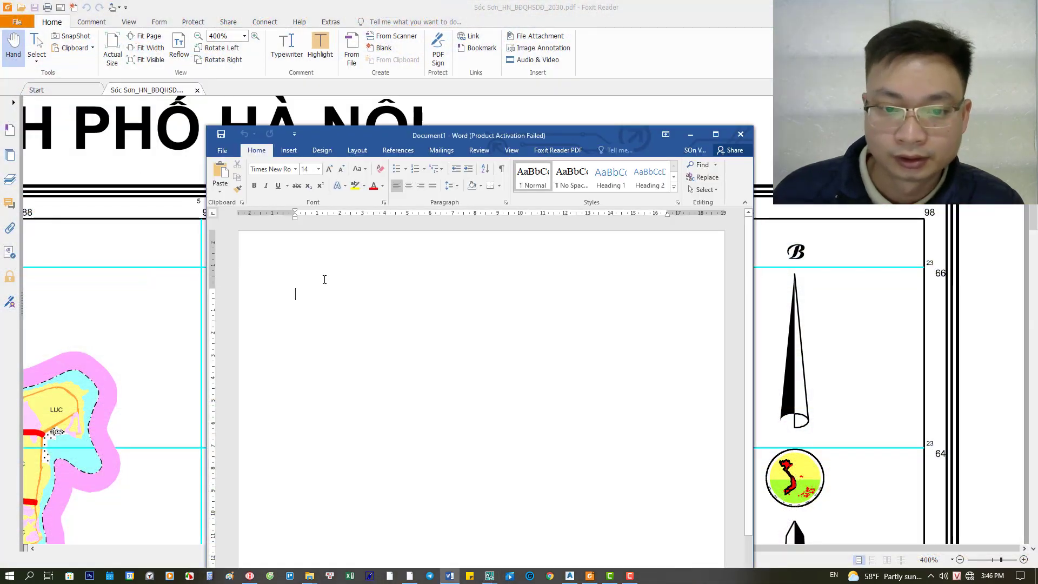
text(Y)
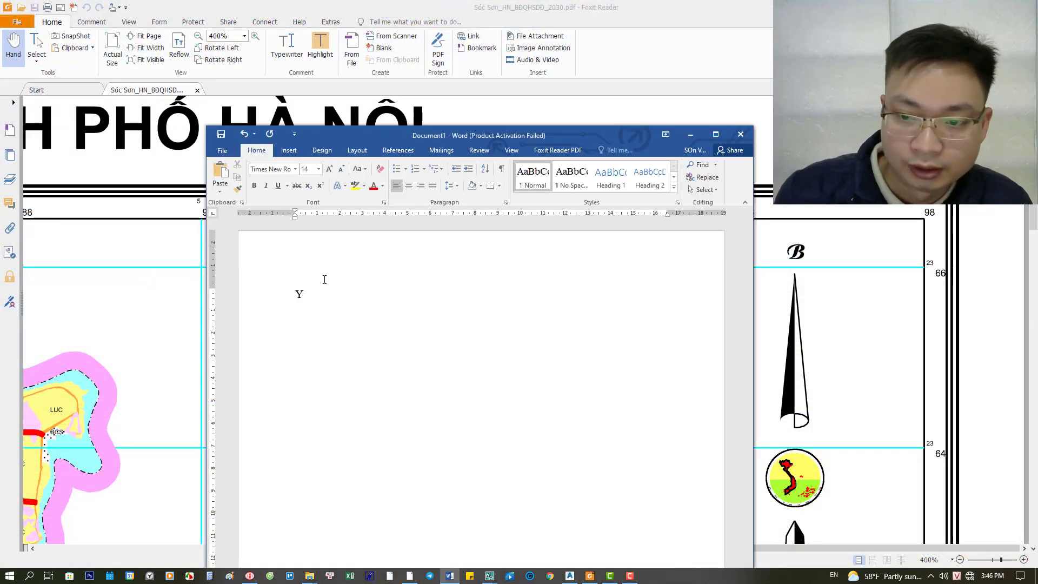
text(= 2.366)
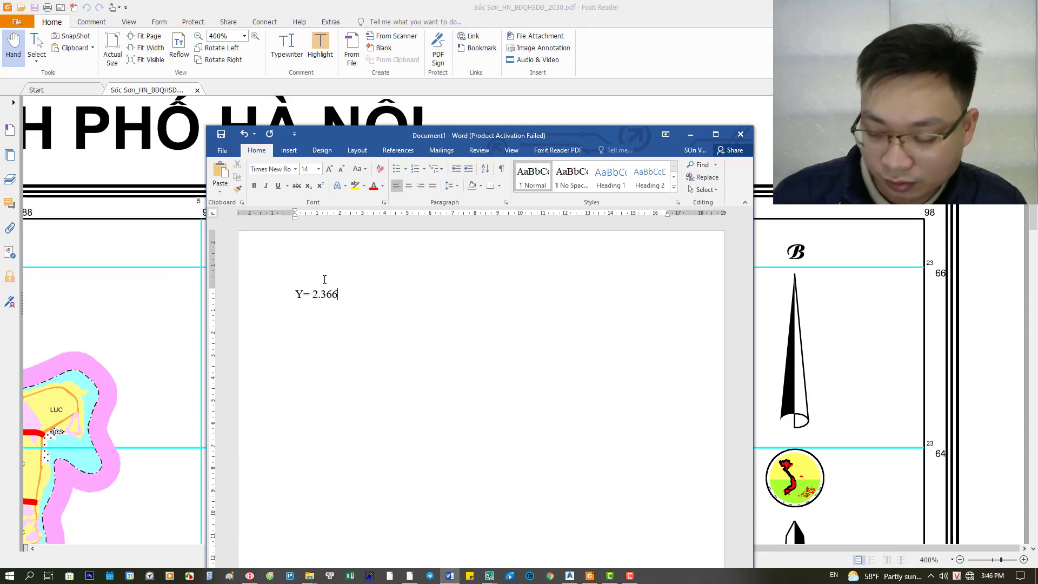
text(.000)
text(X=)
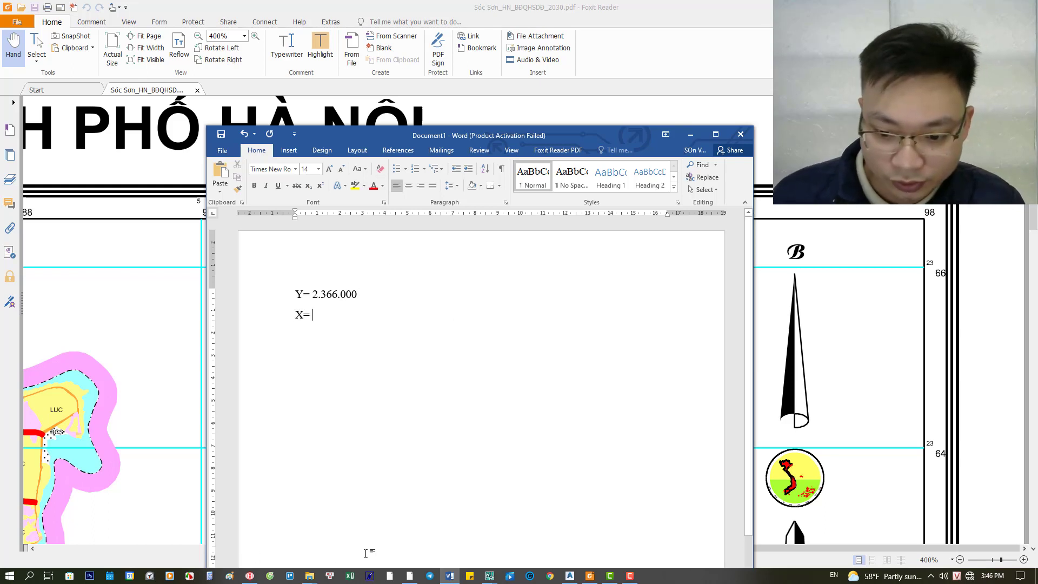
- Copy the 587632 X value from AutoCAD's history and paste it into Word
click(489, 576)
click(492, 535)
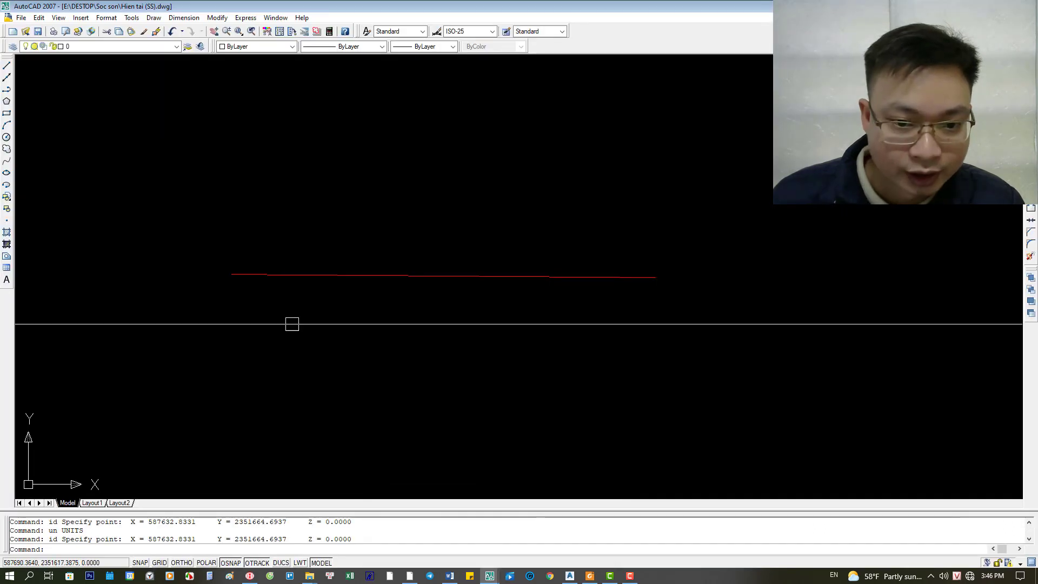
drag(149, 539, 183, 540)
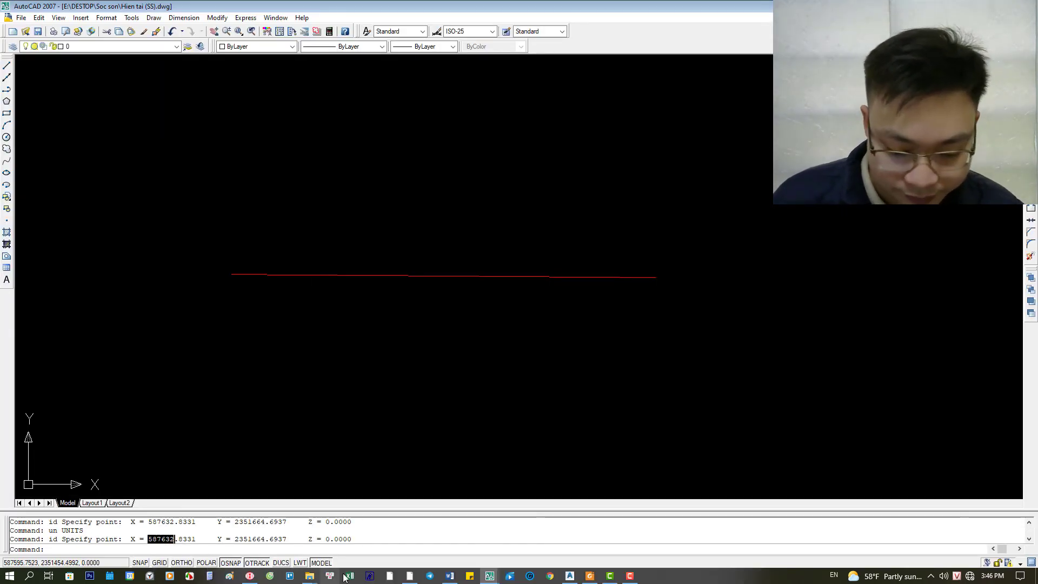
click(449, 577)
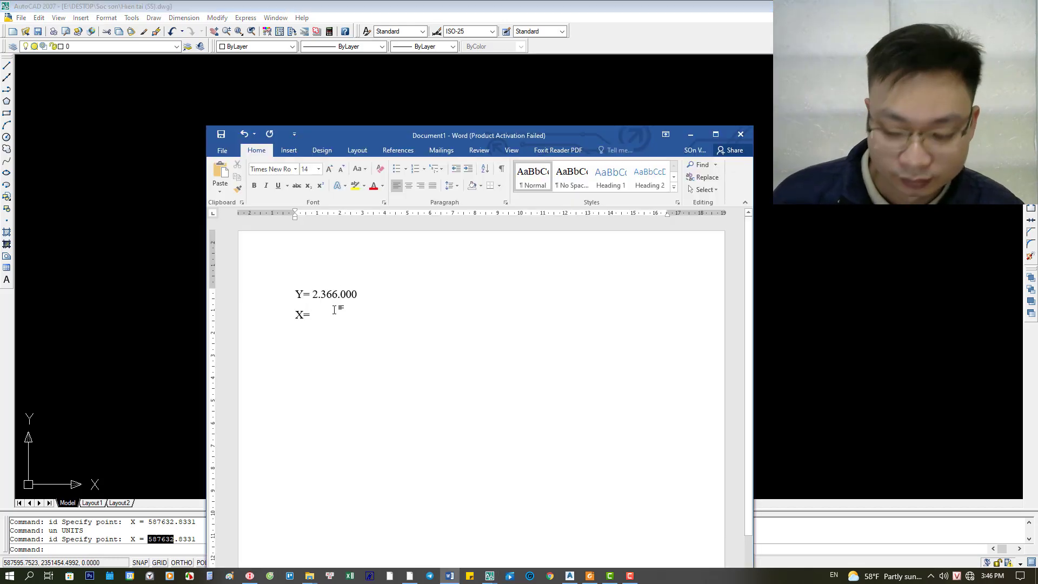
text(587632)
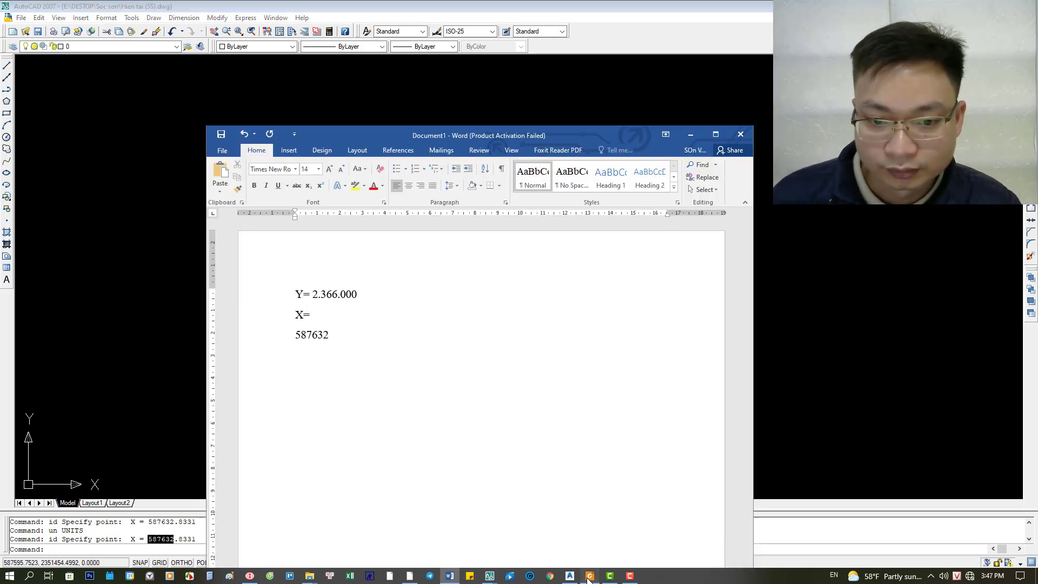
click(589, 576)
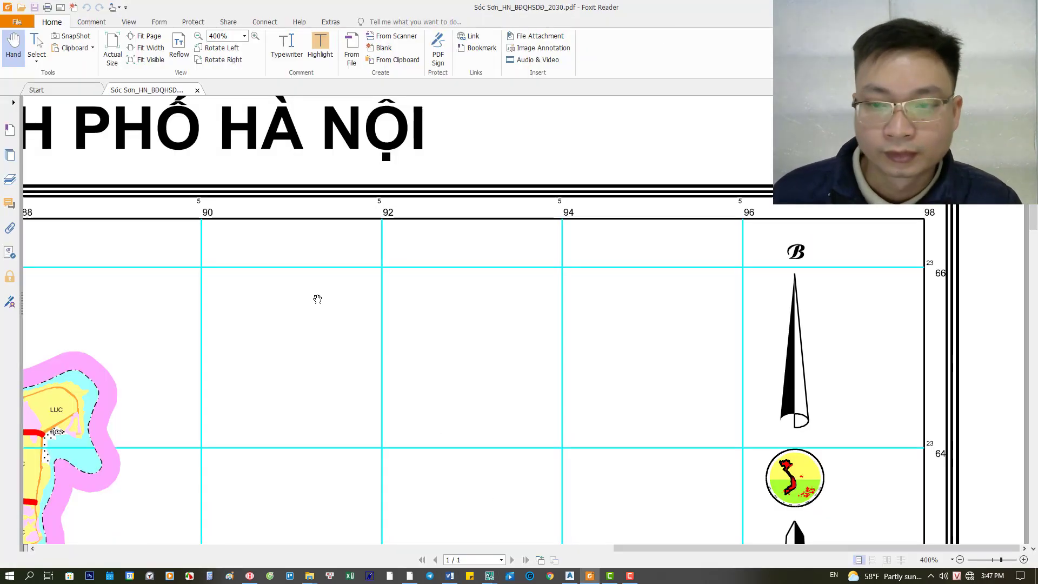
click(449, 575)
drag(444, 135, 362, 118)
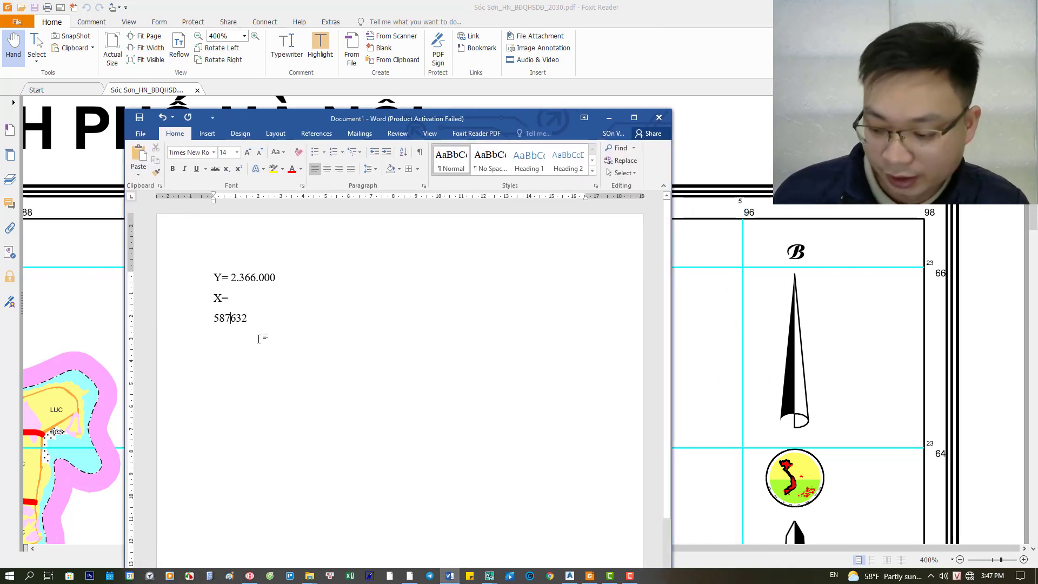
- Complete the 'X= 598.000' line and delete the pasted 587.632 value
text(.)
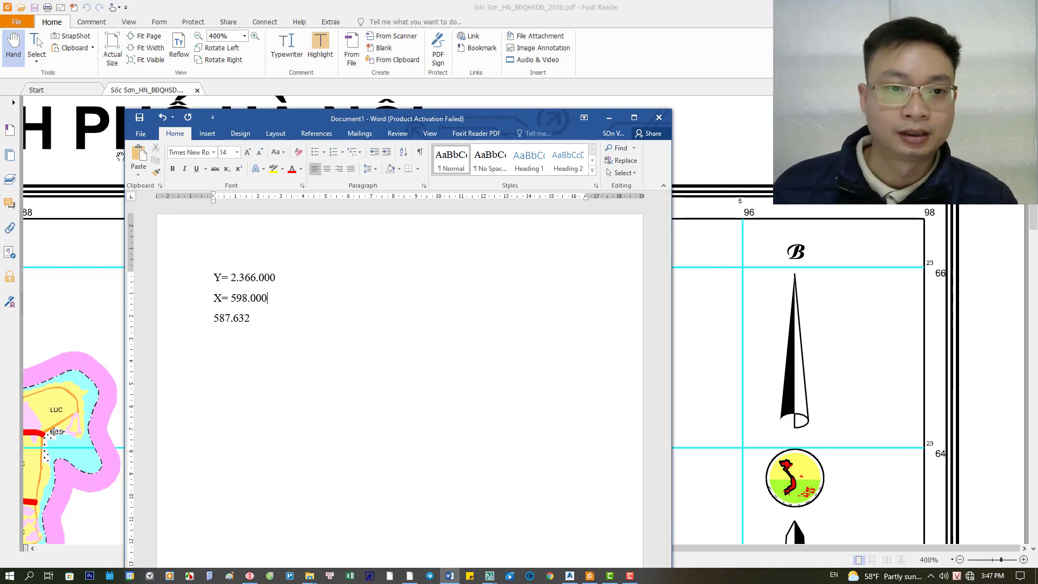
click(141, 134)
click(160, 131)
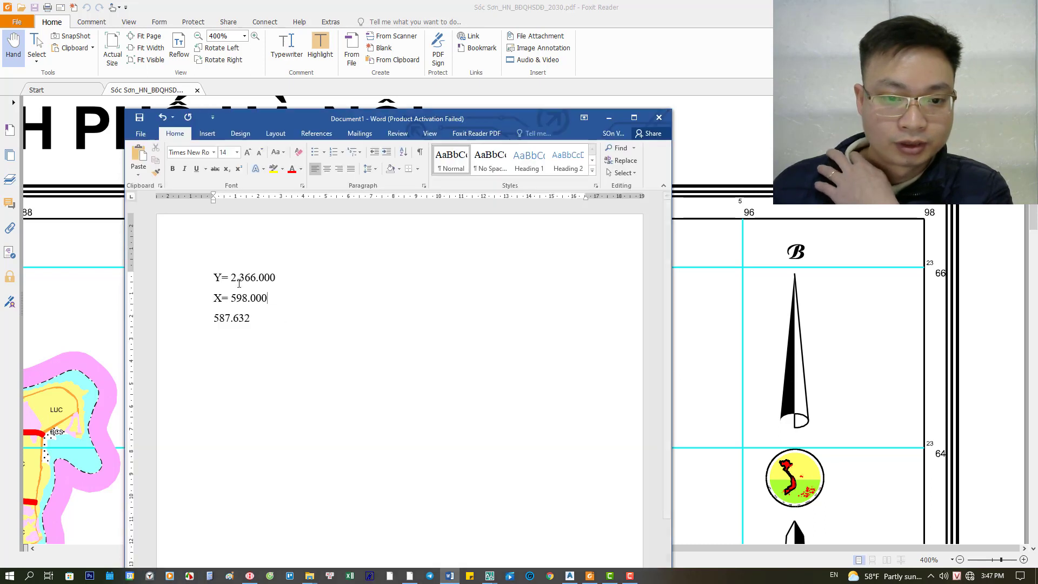
double_click(231, 318)
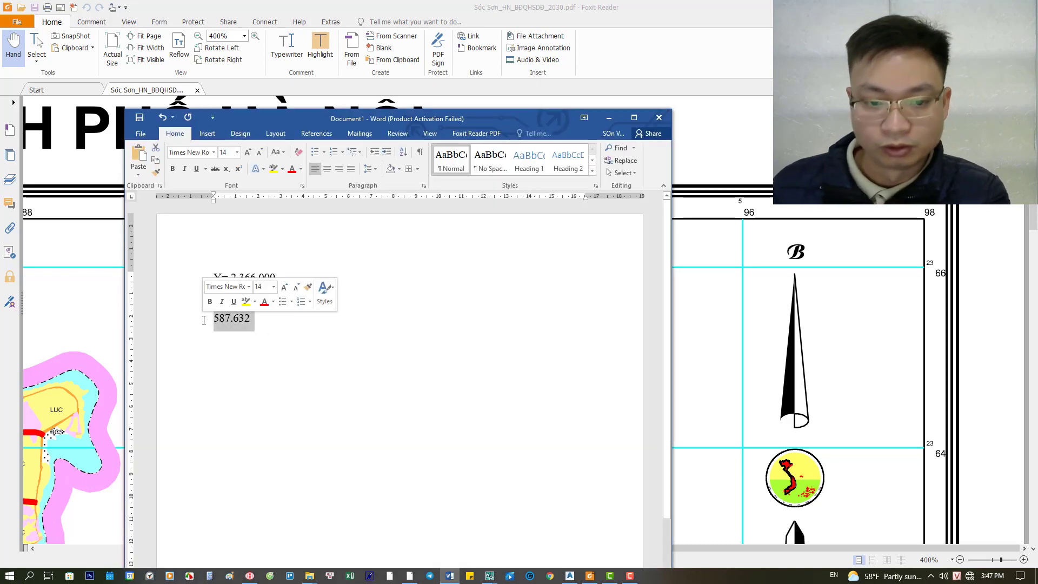
key(BackSpace)
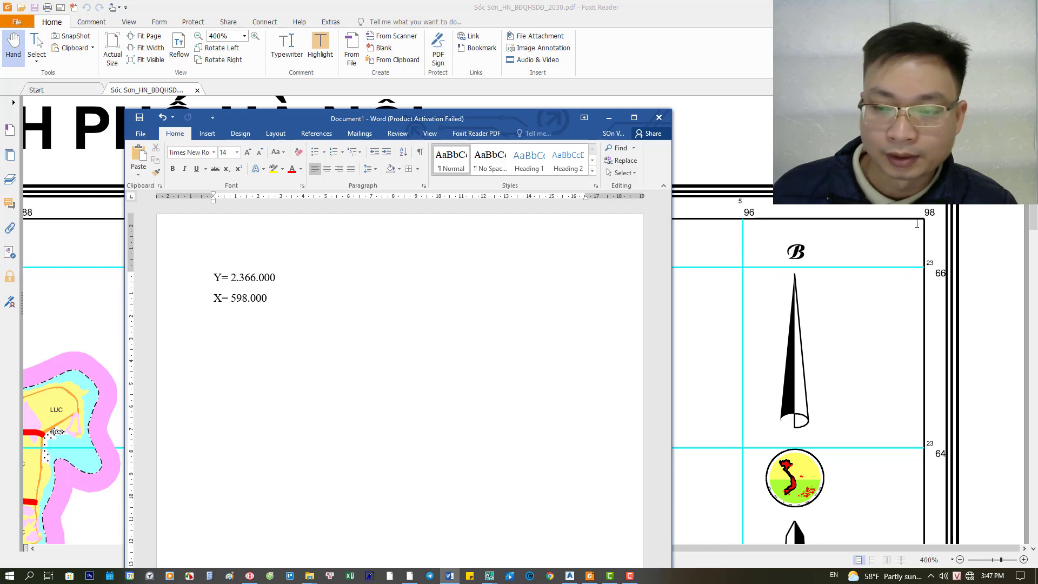
- Insert an 'Điểm 1:' heading above the Y line and correct X to 596.000
mouse_move(483, 123)
mouse_down()
mouse_move(310, 279)
mouse_move(281, 344)
mouse_up()
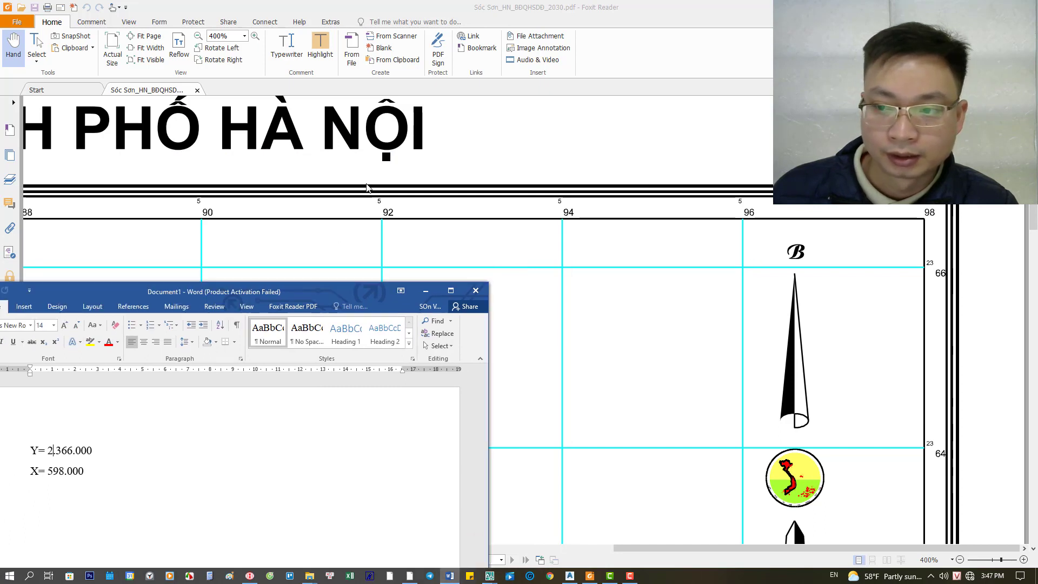
drag(171, 335, 314, 100)
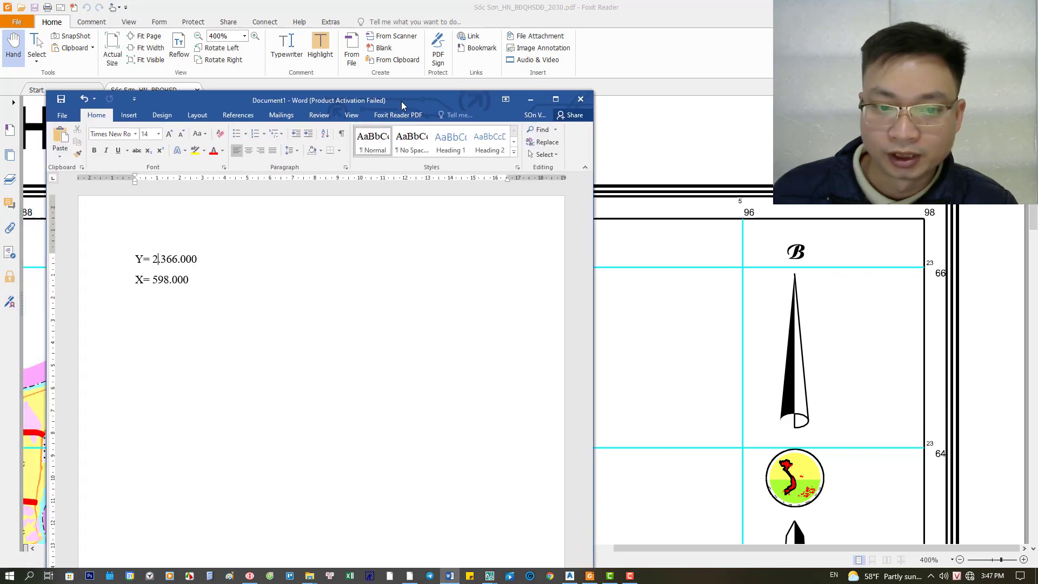
click(136, 255)
key(Return)
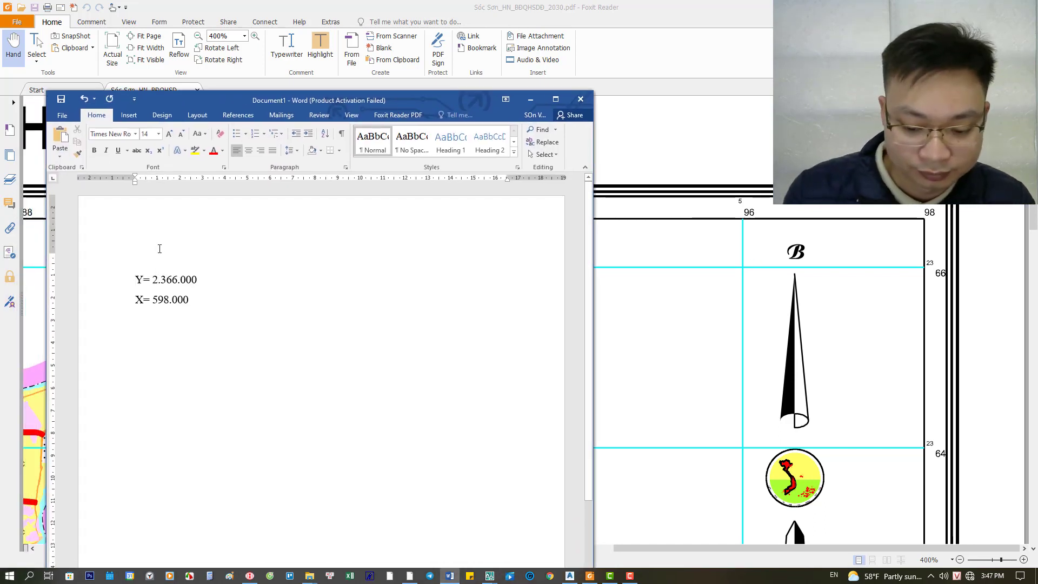
text(Đ)
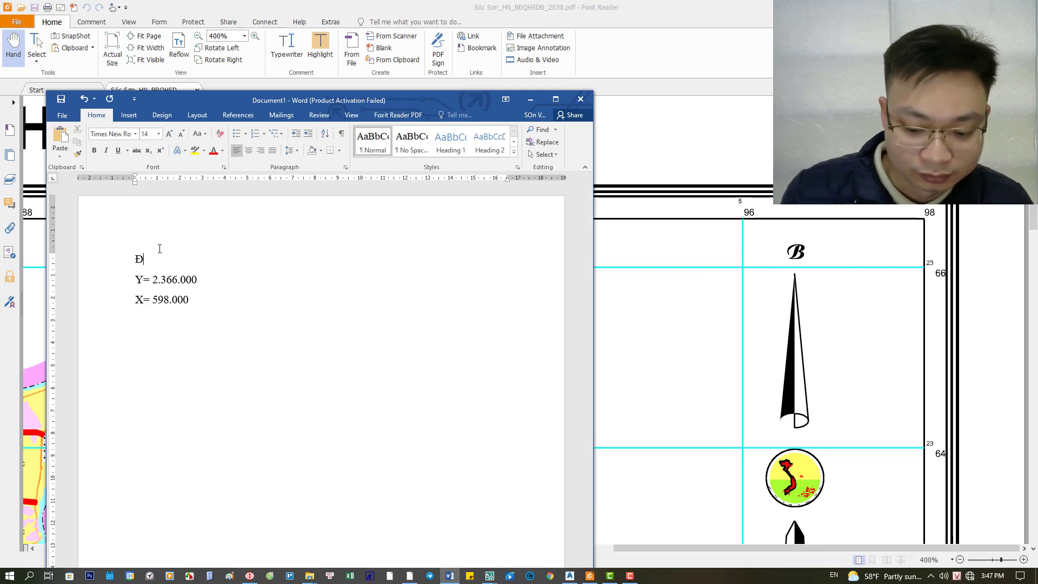
text(iểm 1:)
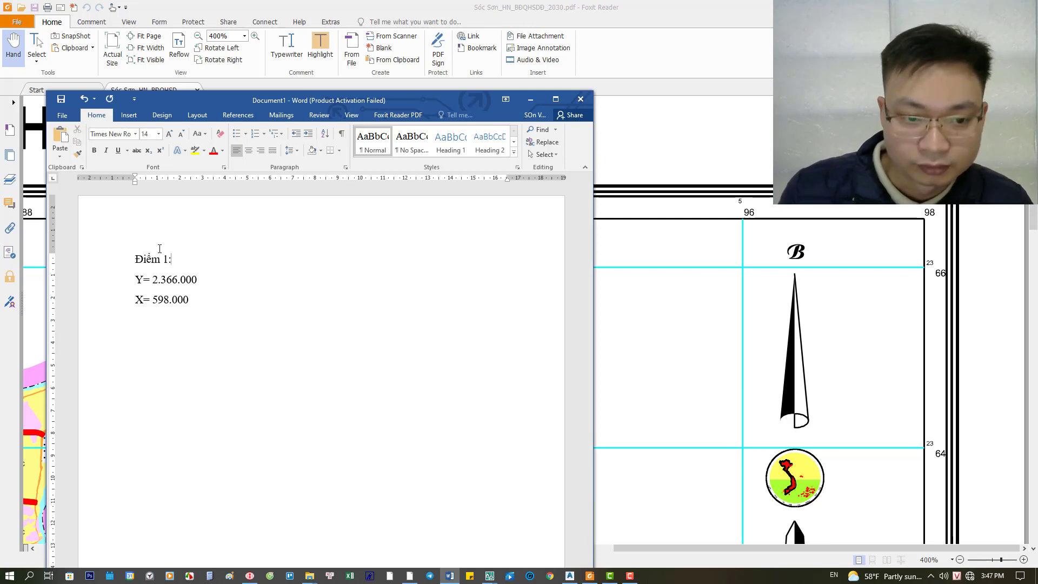
drag(417, 103, 336, 77)
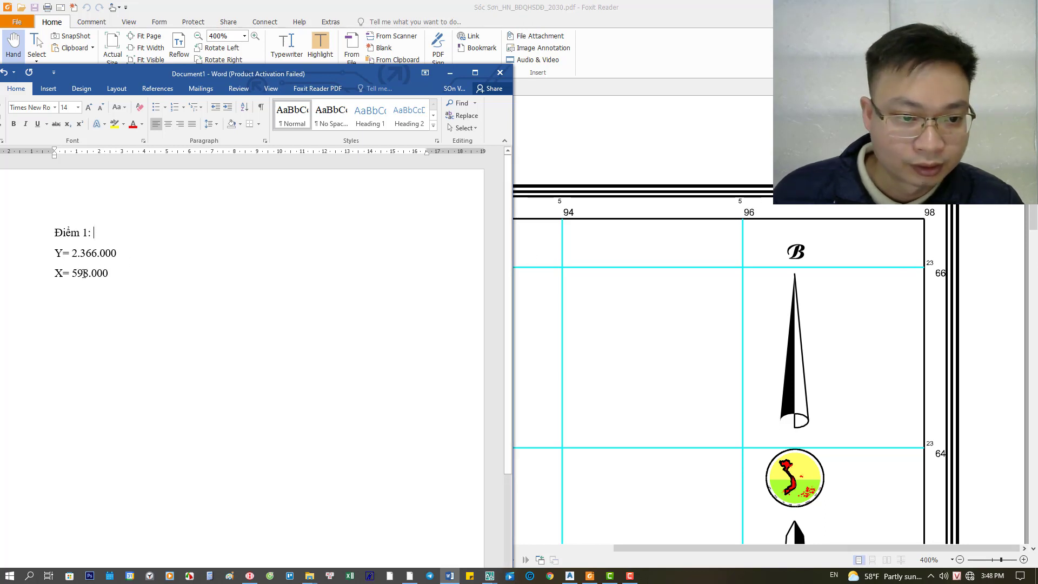
text(6)
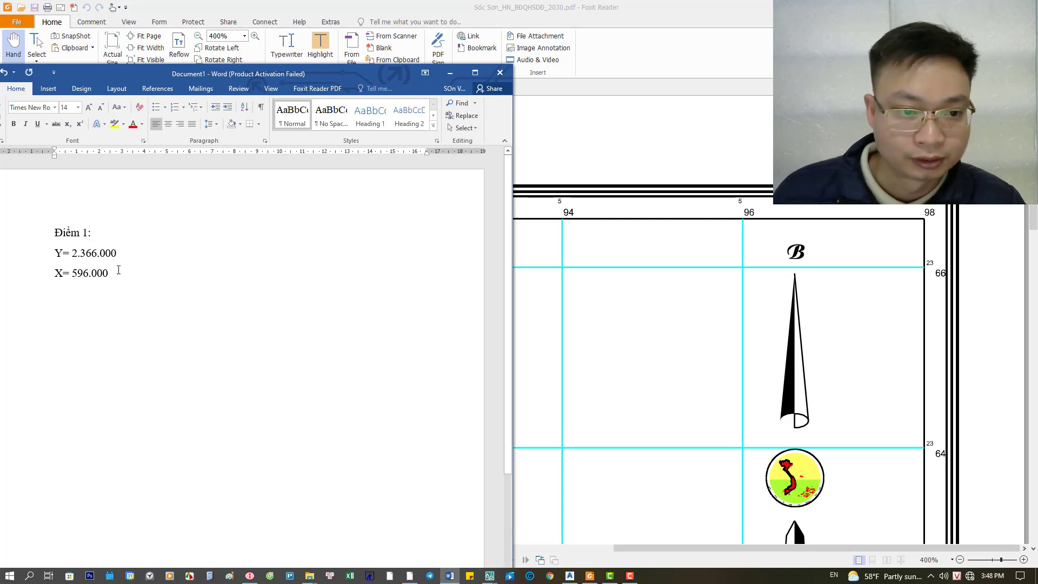
key(Return)
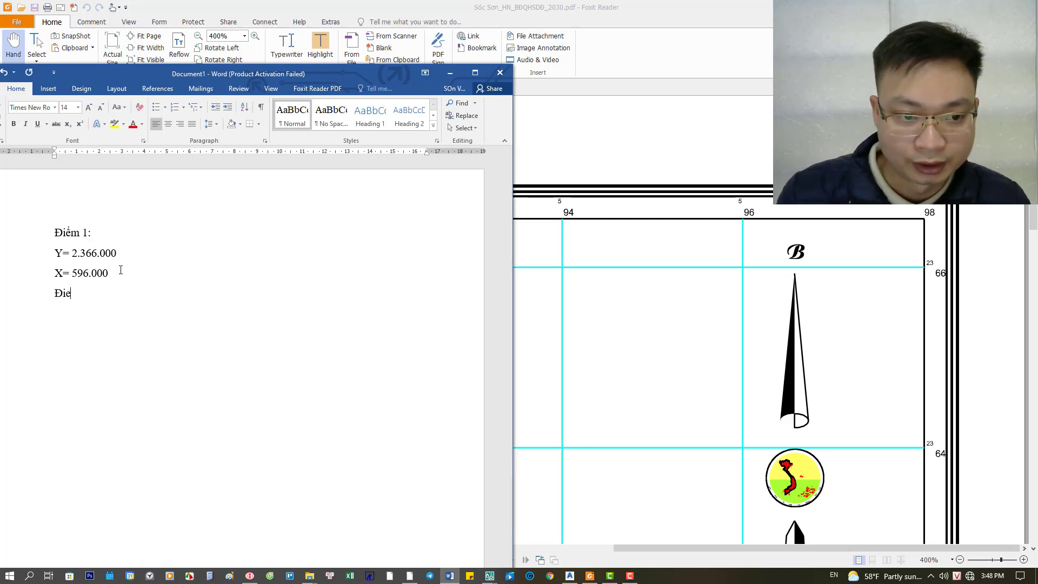
- Finish the 'Điểm 2:' heading, then scroll down through the Foxit map
text(2:)
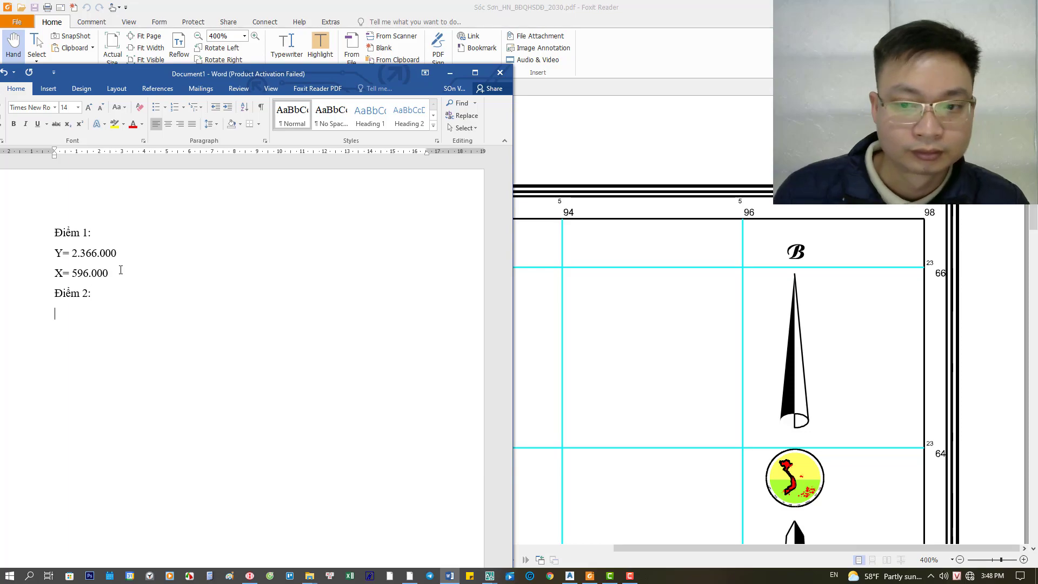
click(667, 234)
ctrl+scroll(667, 245, down, 5)
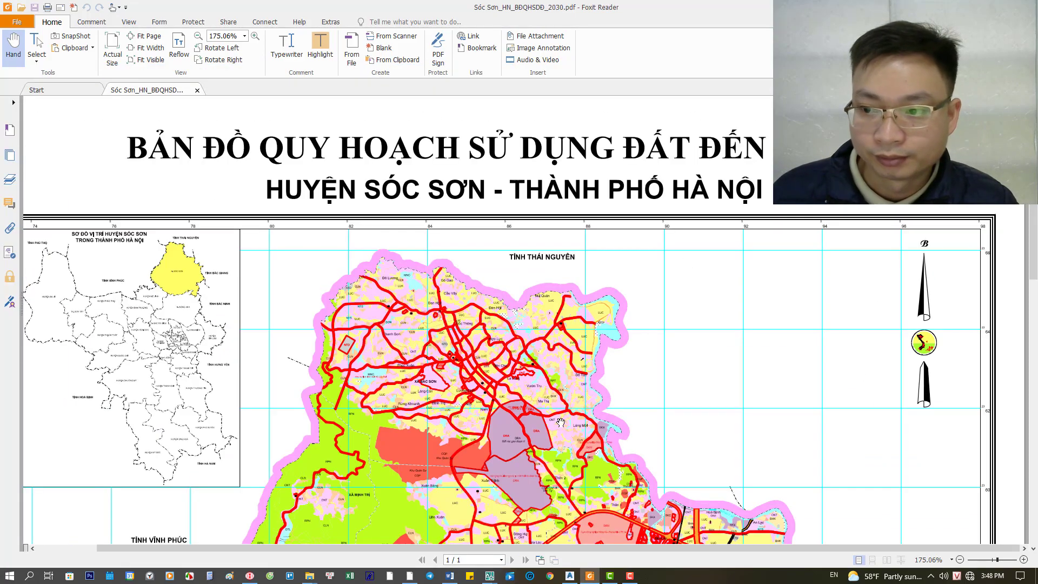
scroll(561, 421, down, 1)
scroll(460, 427, down, 4)
scroll(324, 435, down, 3)
scroll(156, 445, down, 3)
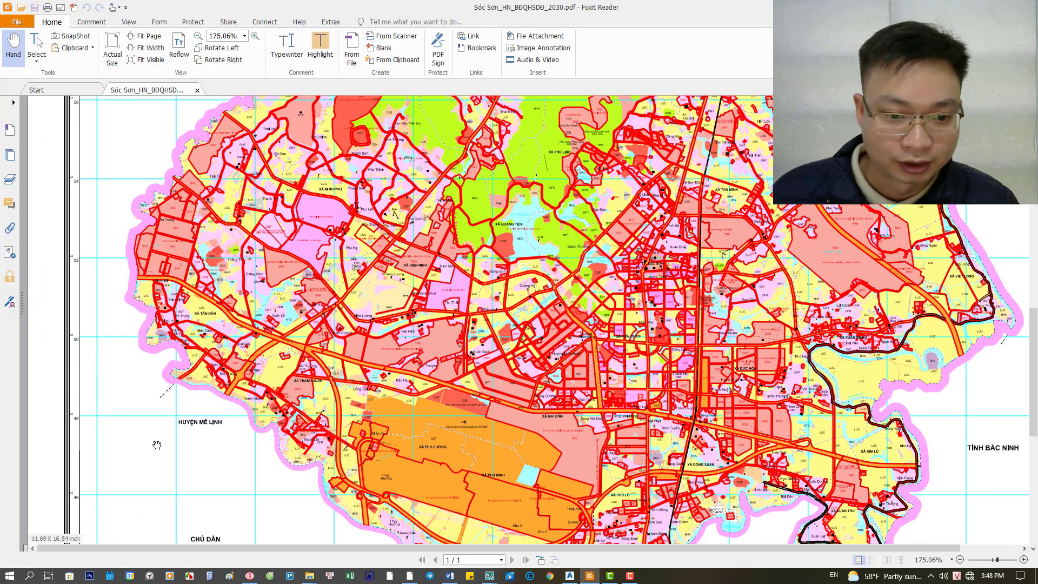
scroll(159, 421, down, 5)
scroll(168, 378, down, 1)
- Scroll around the map and pan to the bottom-right grid labels 92–98 and 42
scroll(176, 319, up, 2)
scroll(200, 317, up, 1)
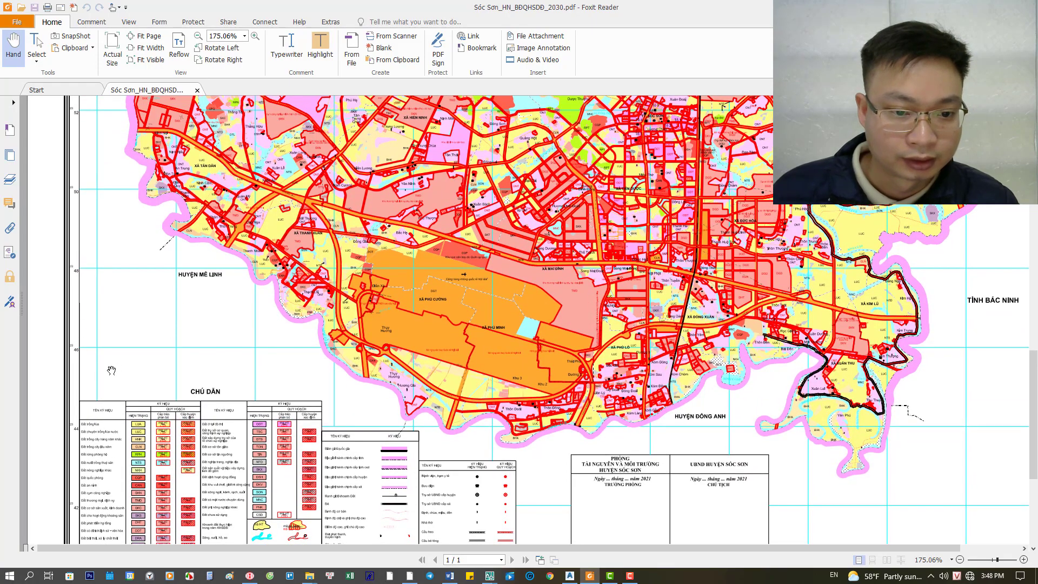
ctrl+scroll(111, 371, up, 1)
ctrl+scroll(114, 369, up, 1)
ctrl+scroll(116, 368, up, 1)
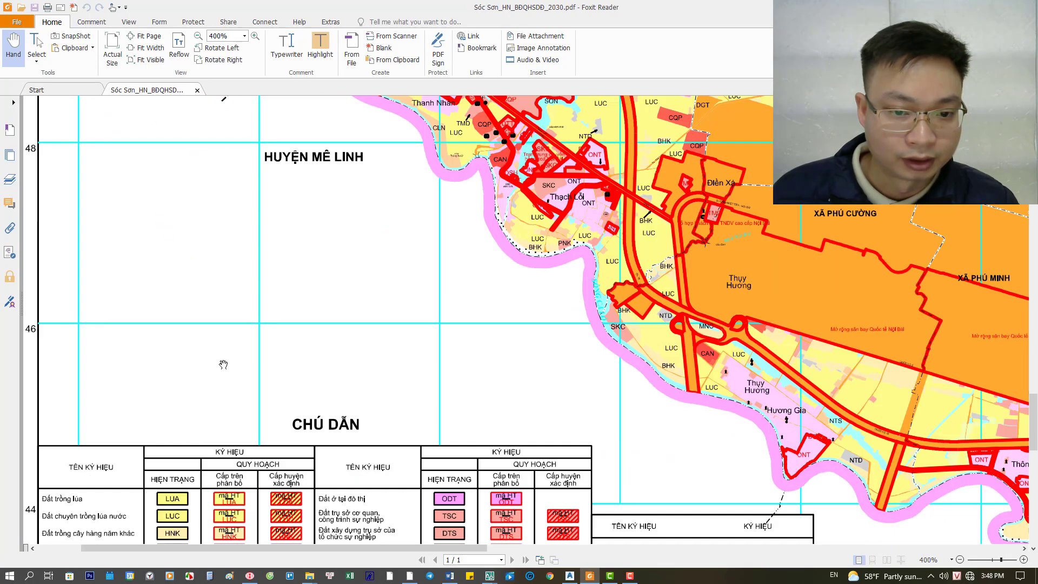
ctrl+scroll(224, 364, down, 2)
ctrl+scroll(223, 364, down, 1)
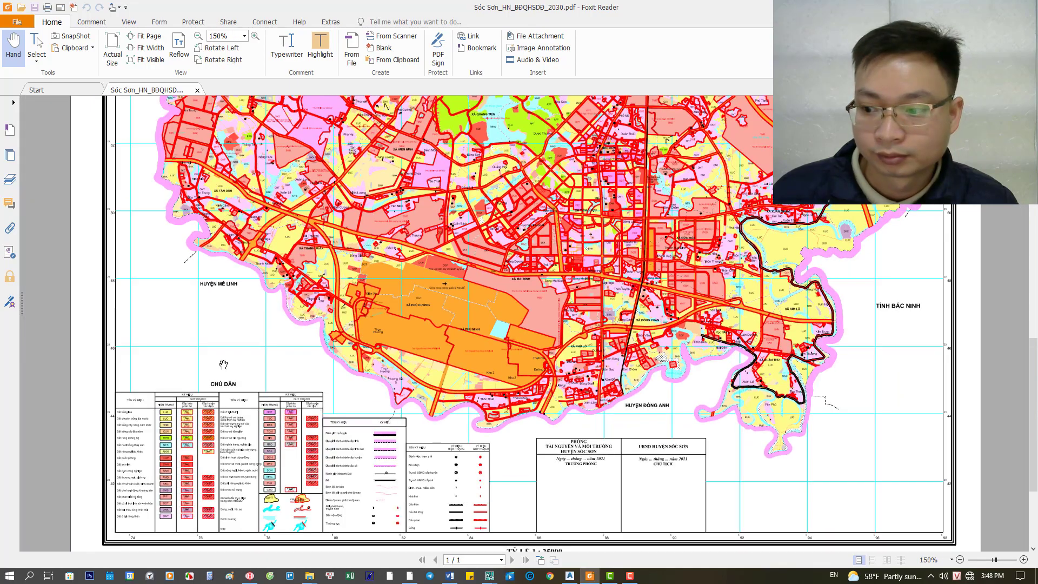
scroll(923, 495, down, 1)
ctrl+scroll(886, 433, up, 1)
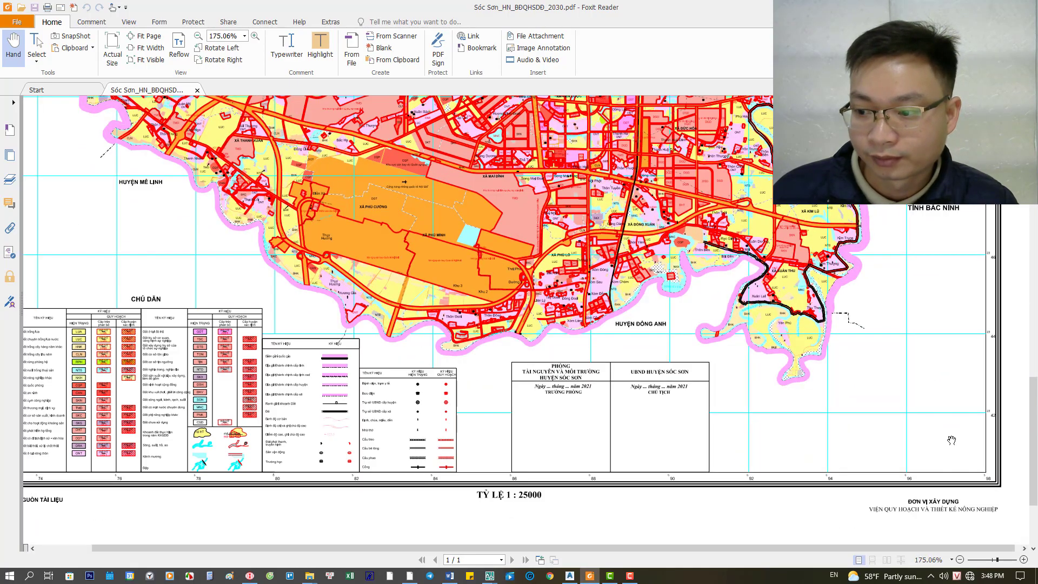
scroll(887, 411, down, 1)
ctrl+scroll(919, 400, up, 4)
drag(927, 394, 795, 336)
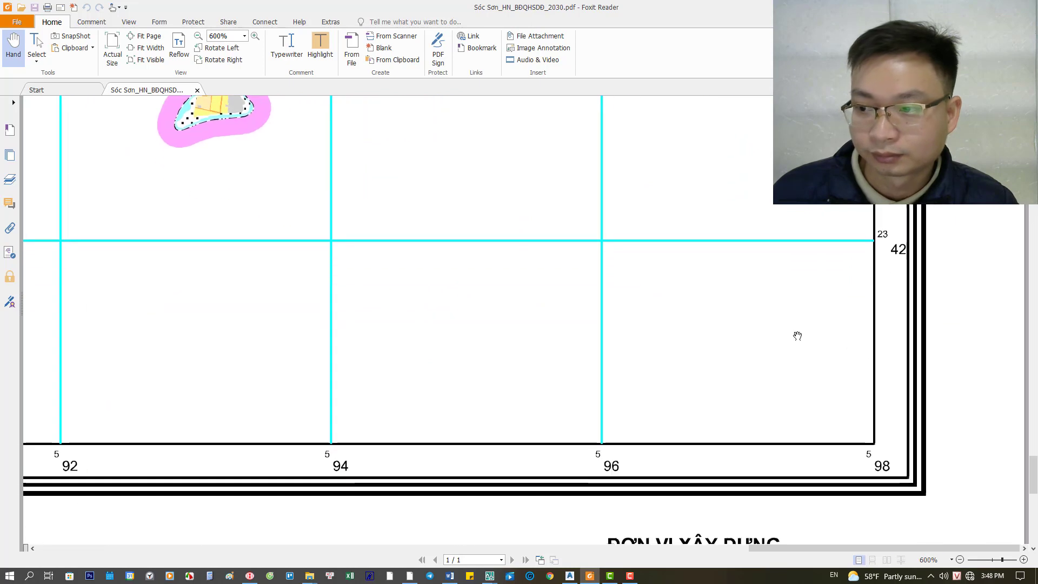
- Enter Điểm 2 coordinates Y= 2.342.000 and X= 596.000 under the heading in Word
click(449, 577)
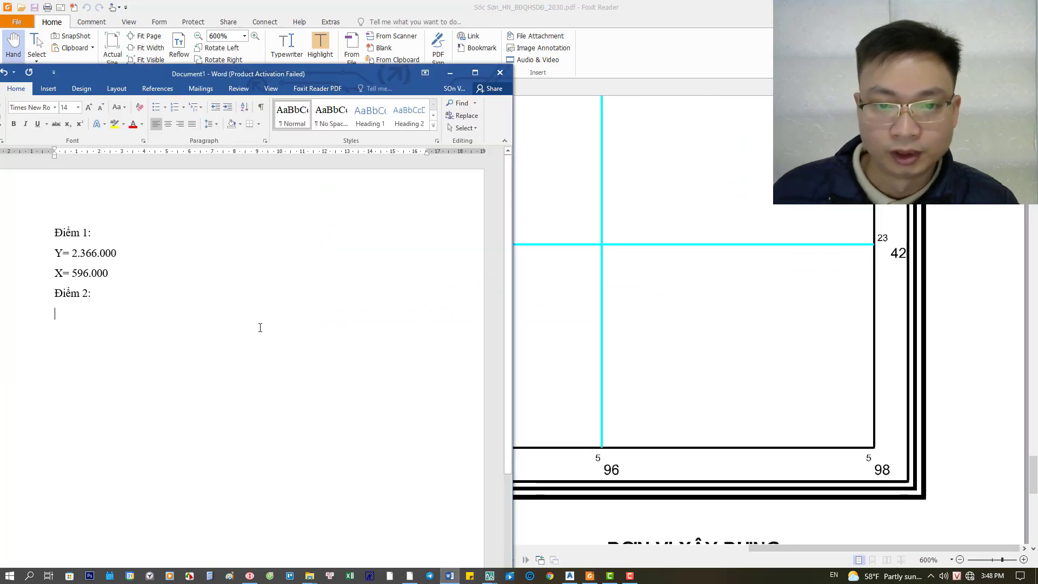
click(70, 315)
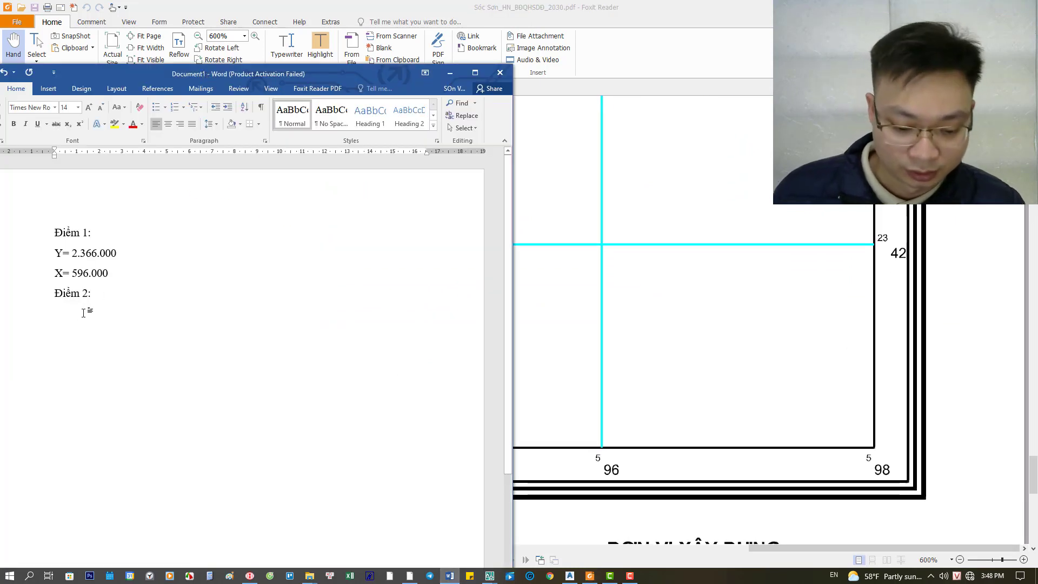
text(Y=)
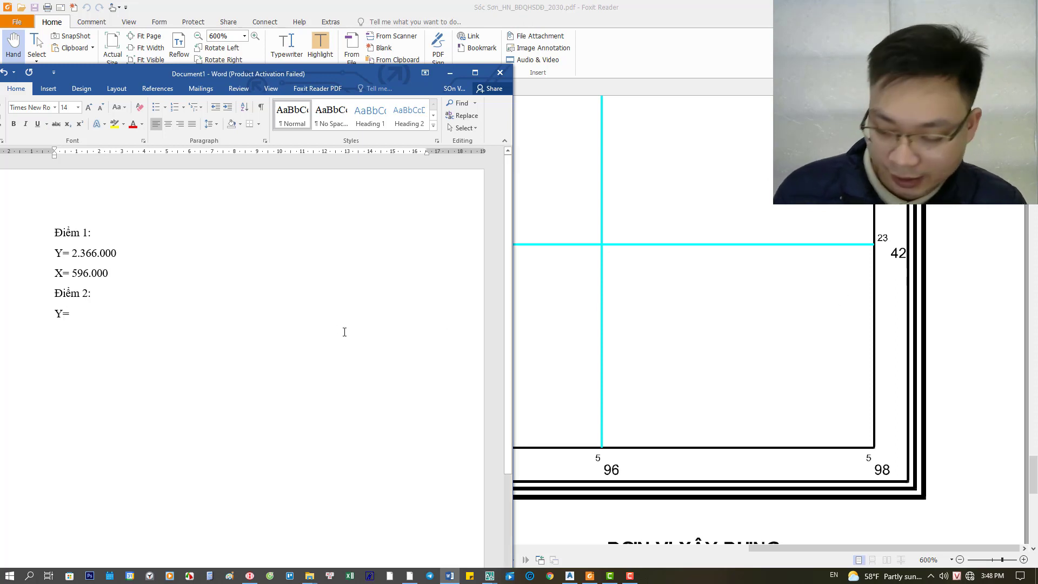
text(2)
text(342.00)
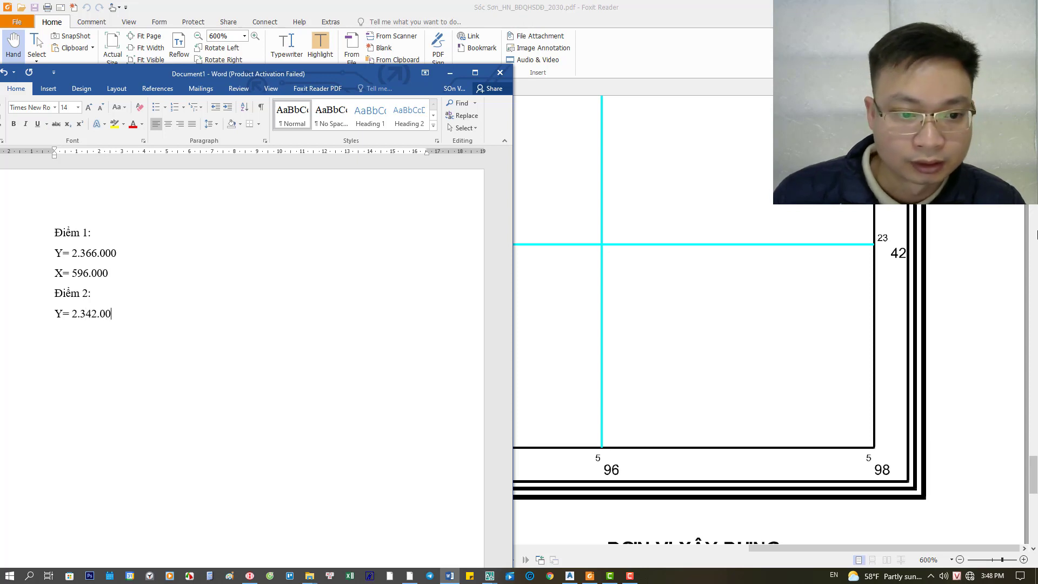
text(X=)
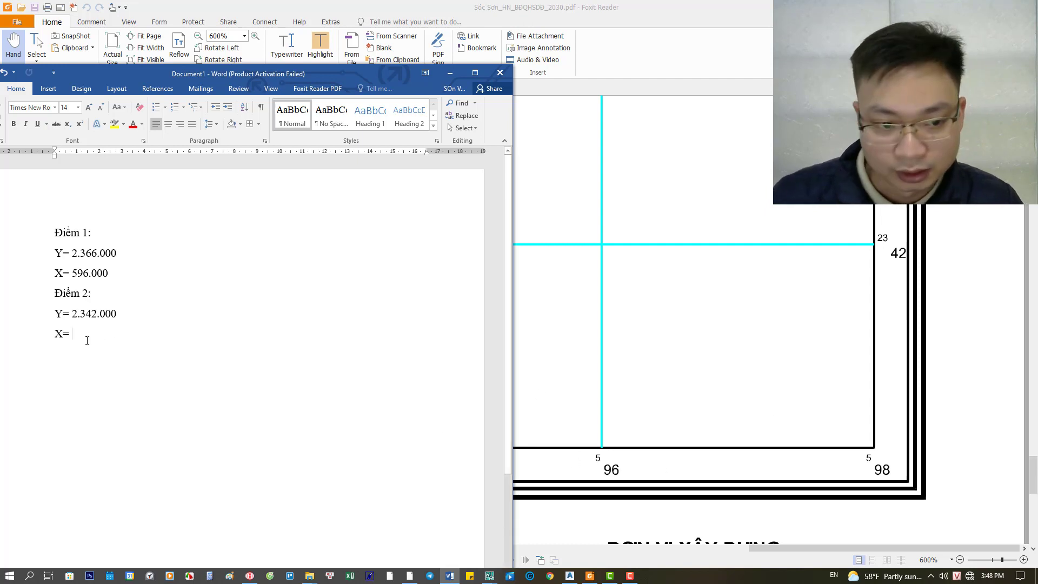
text(596.000)
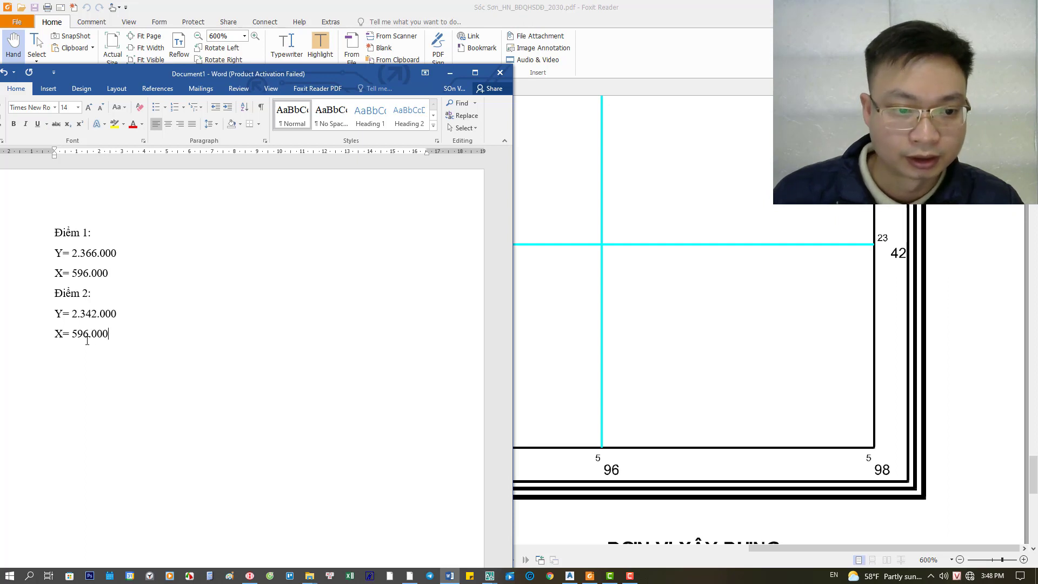
key(Return)
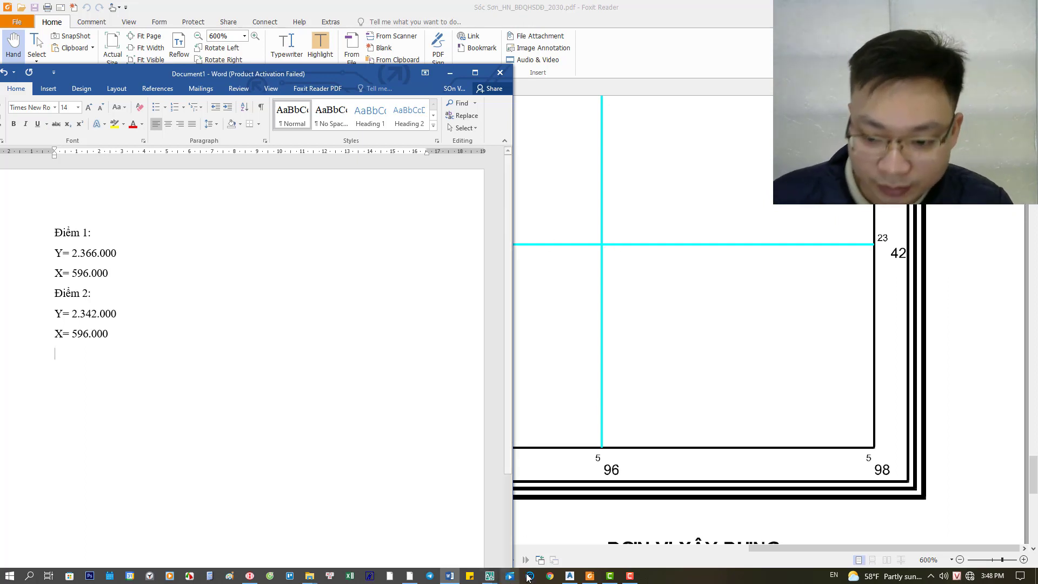
click(569, 576)
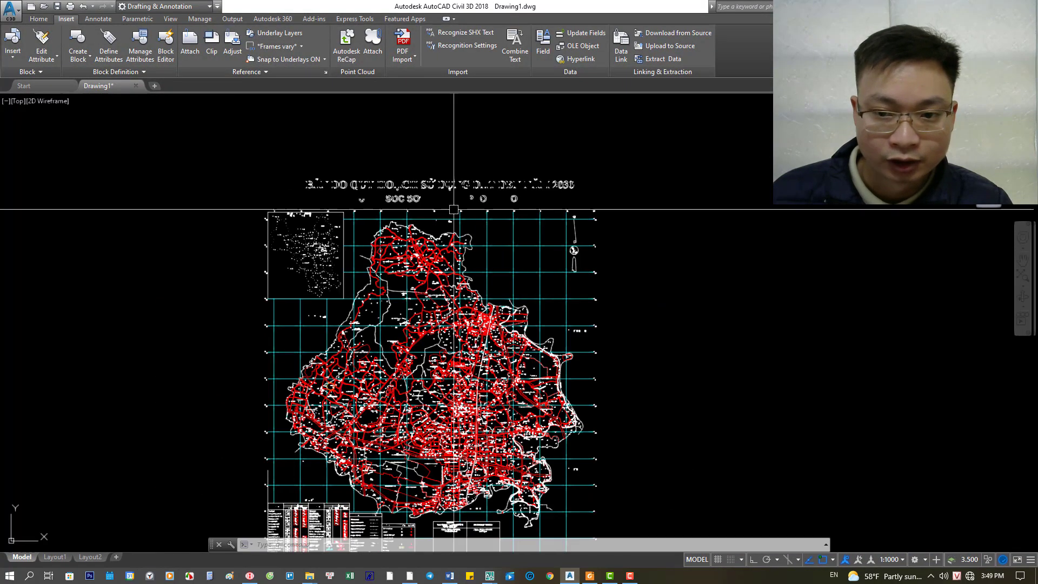
- Inspect the map block's position and 1.000 scale in Properties, then deselect it
double_click(481, 270)
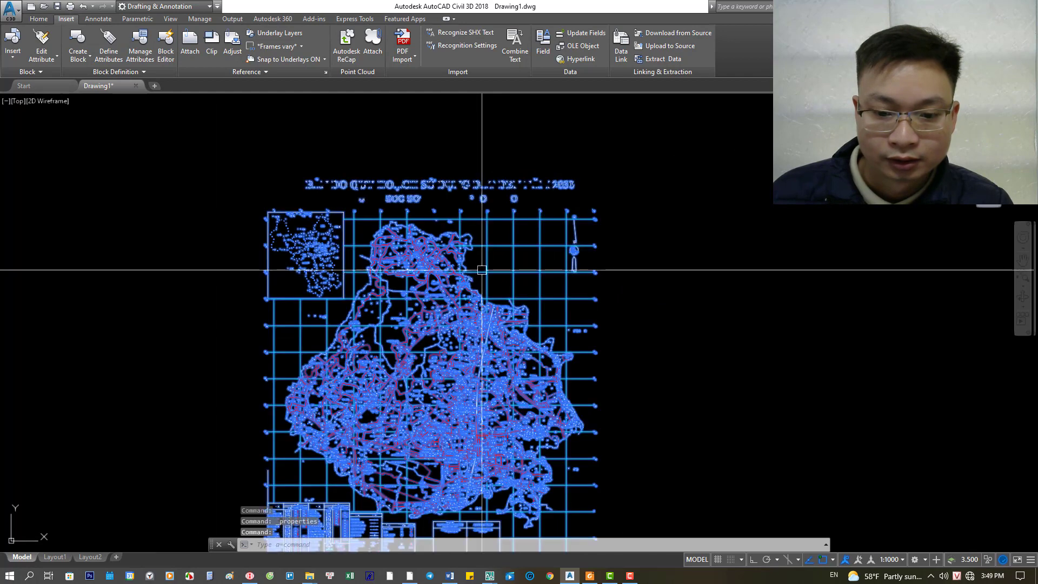
double_click(482, 270)
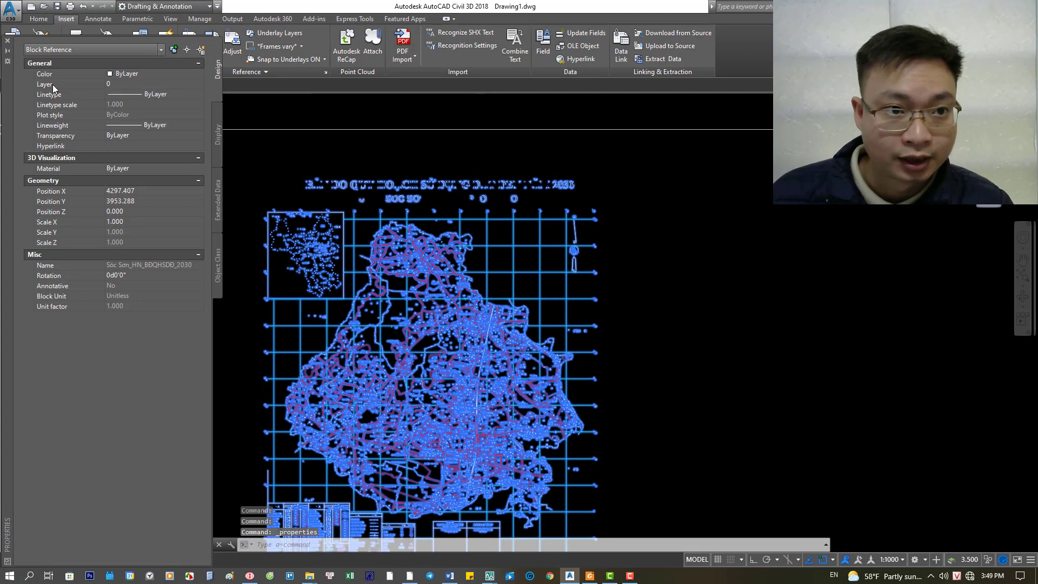
middle_drag(227, 289, 244, 228)
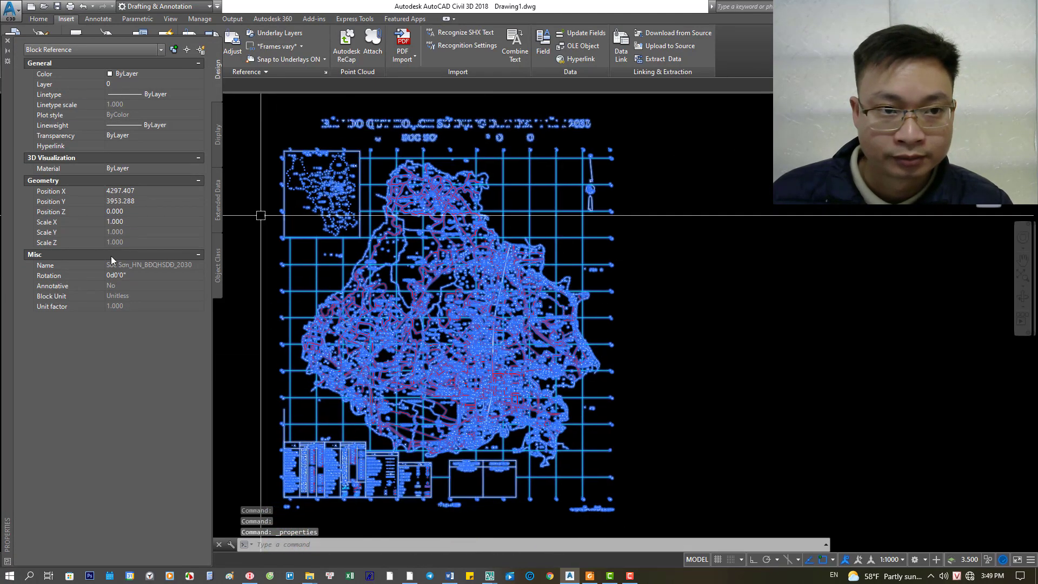
key(Escape)
key(Escape)
click(8, 40)
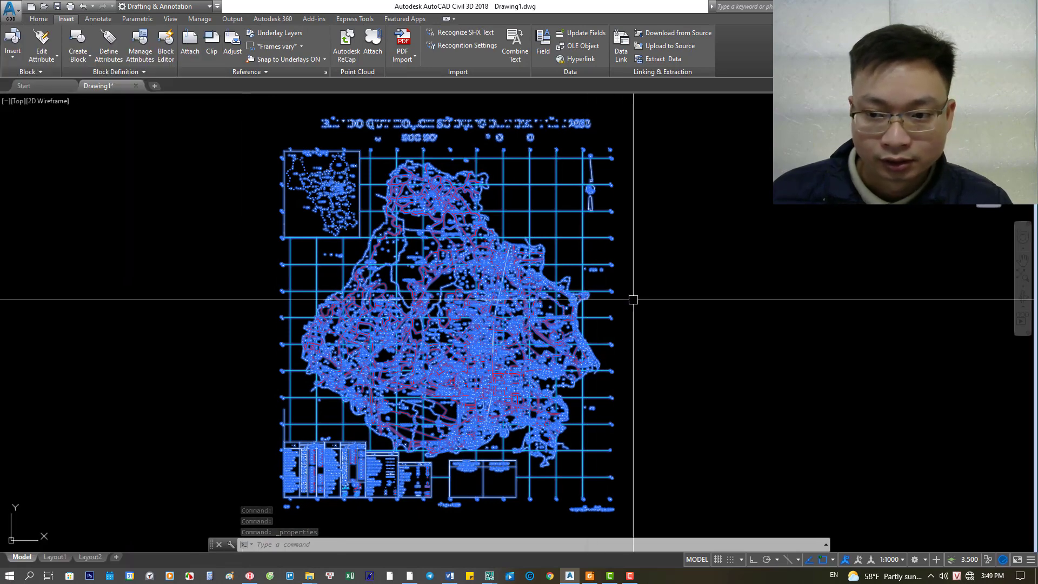
- Confirm drawing units as decimal with meters insertion via UN, dismissing the lighting warning
text(un)
key(Return)
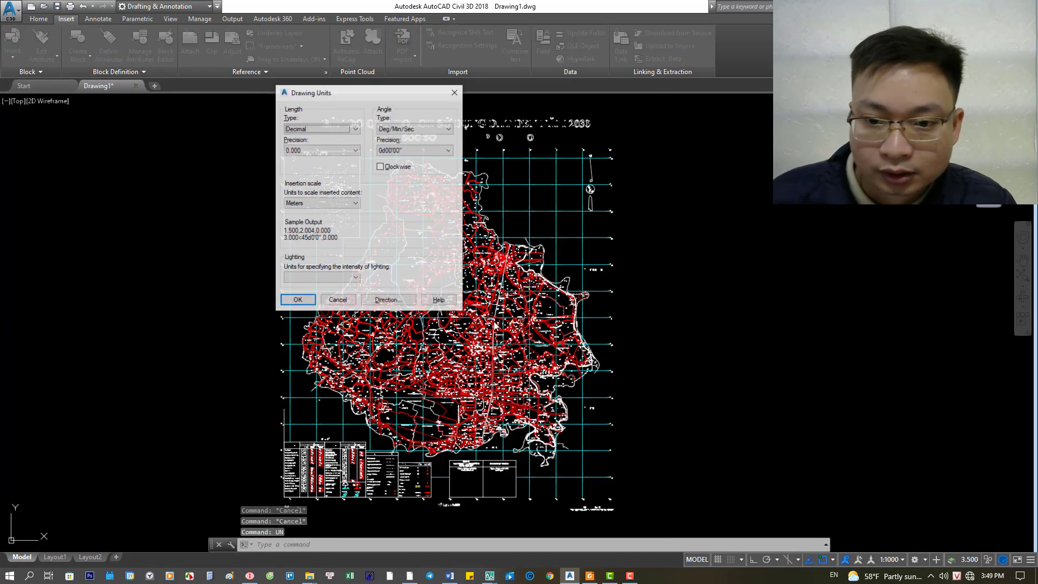
key(Return)
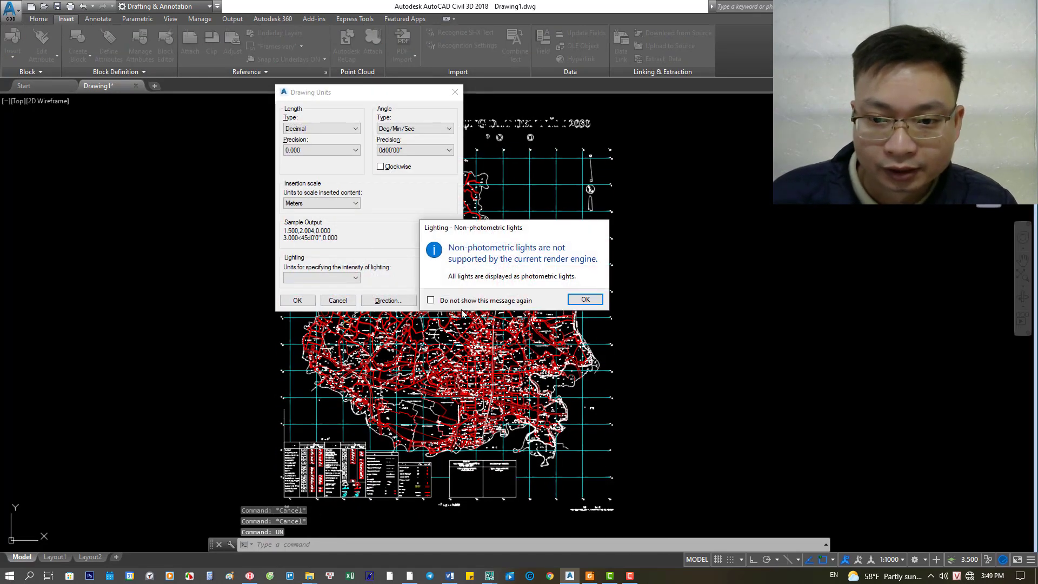
click(586, 300)
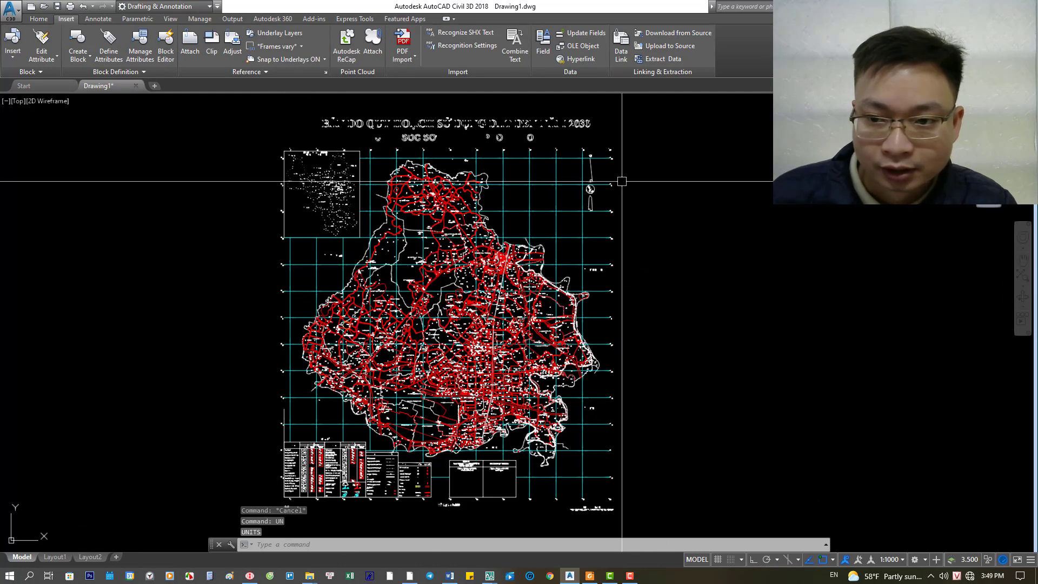
scroll(607, 238, up, 5)
- Pan and zoom around the imported map to show the 98 grid line and the whole sheet
scroll(607, 238, up, 5)
middle_drag(607, 237, 359, 241)
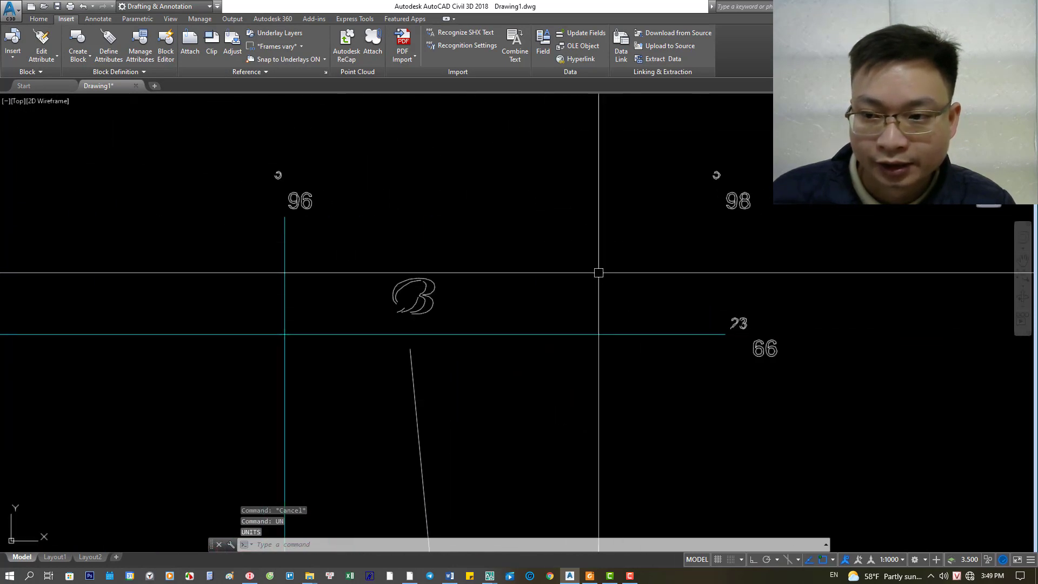
scroll(361, 265, down, 2)
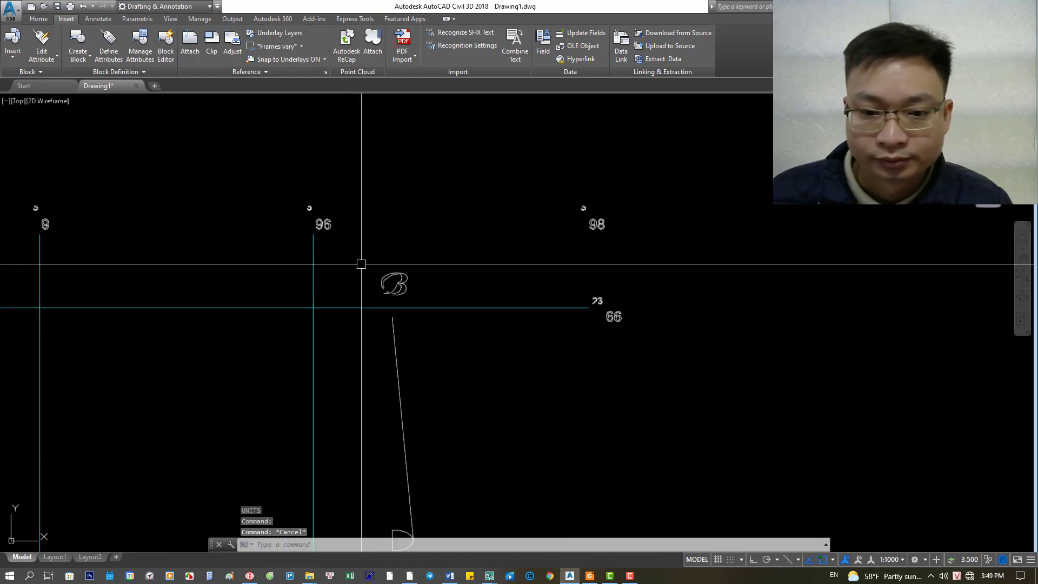
scroll(362, 325, down, 4)
scroll(359, 271, up, 2)
scroll(347, 301, up, 2)
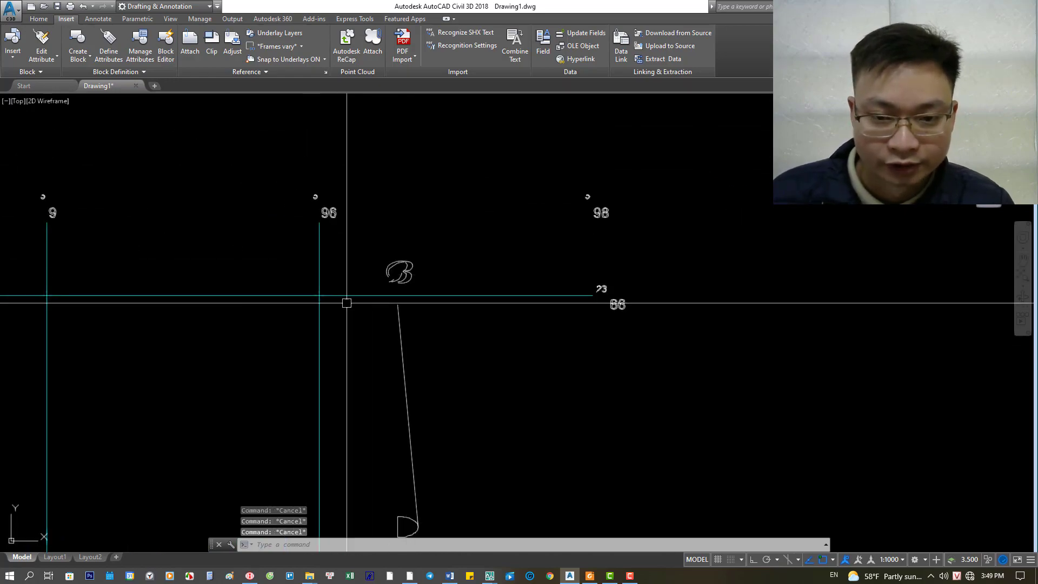
scroll(278, 328, down, 8)
scroll(320, 300, down, 3)
scroll(319, 300, down, 3)
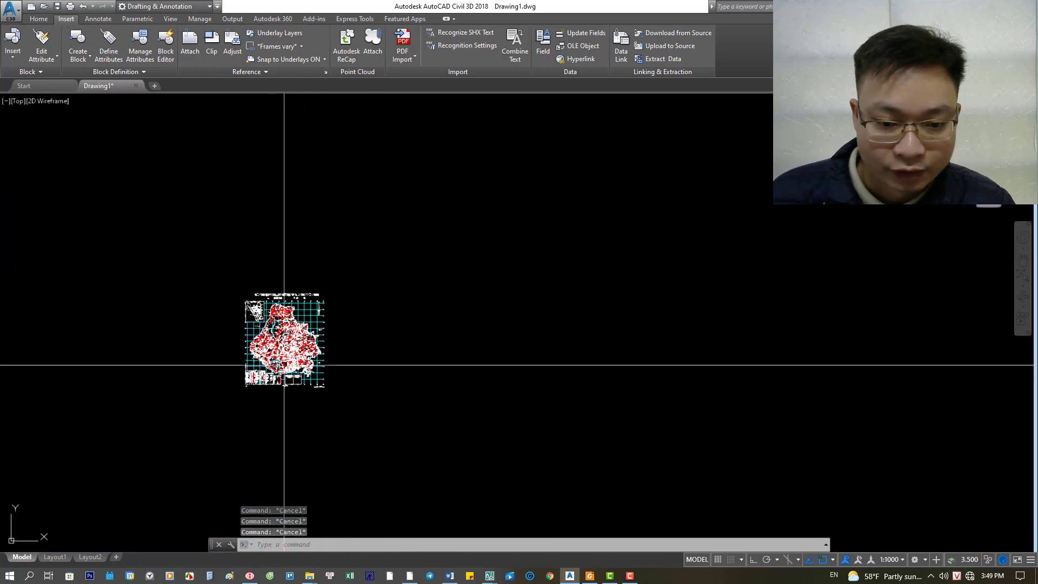
scroll(292, 359, up, 3)
scroll(482, 415, up, 3)
middle_drag(482, 415, 162, 414)
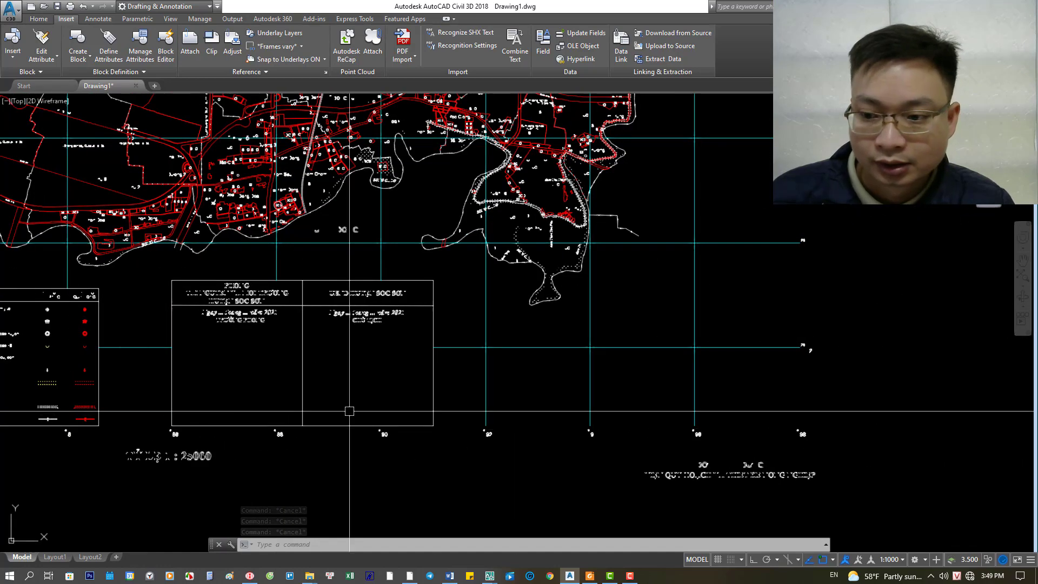
scroll(496, 348, down, 5)
scroll(452, 349, up, 4)
scroll(379, 335, up, 8)
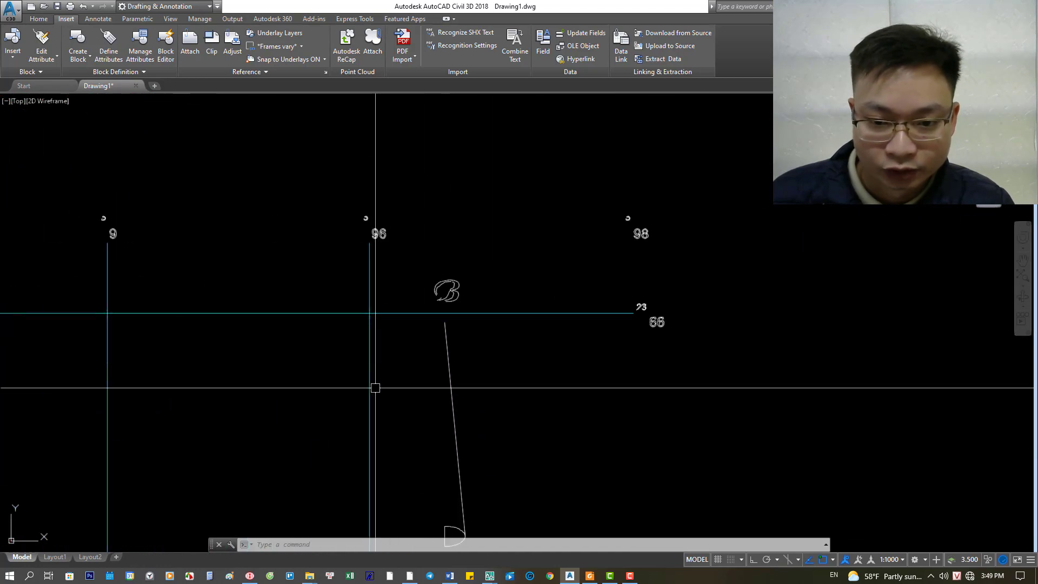
- Start a trial polyline at a grid crossing, cancel it, and bring the Foxit map PDF forward
key(Escape)
key(Escape)
scroll(375, 329, up, 4)
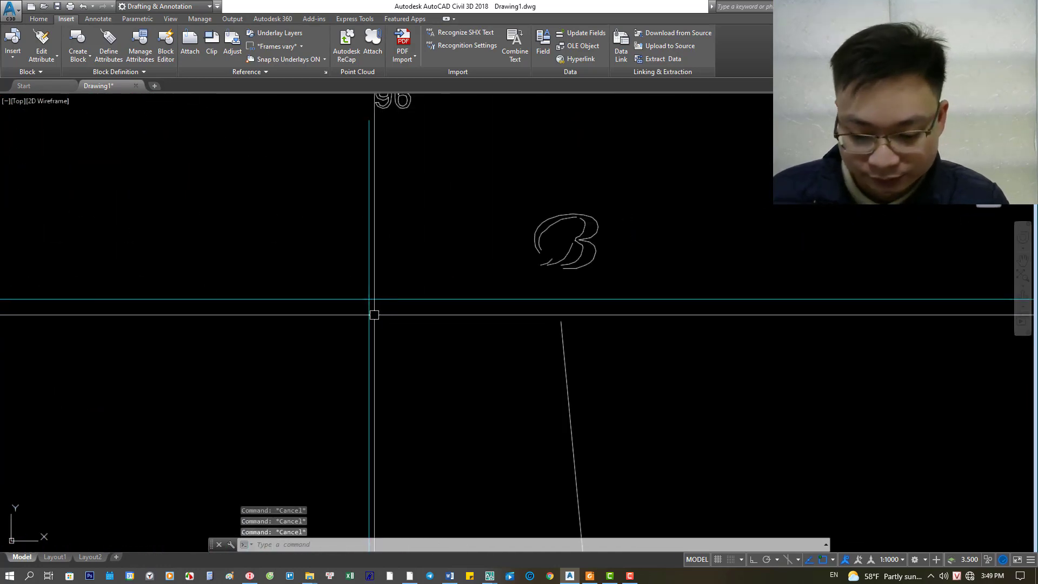
text(pl)
key(Return)
click(369, 299)
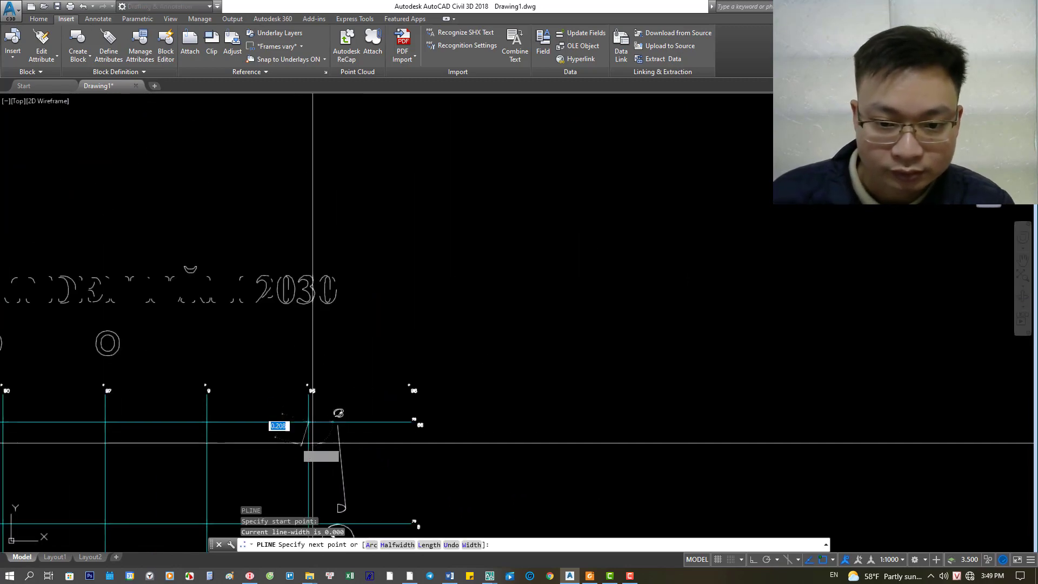
scroll(337, 419, down, 10)
scroll(574, 406, down, 3)
scroll(493, 271, up, 4)
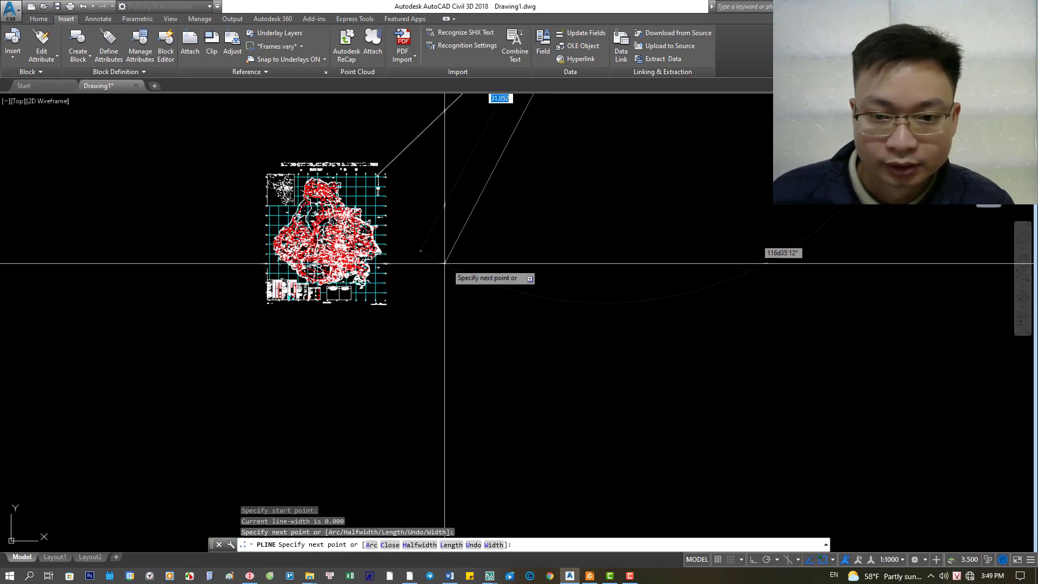
scroll(476, 317, up, 5)
scroll(478, 344, up, 5)
middle_drag(395, 244, 381, 323)
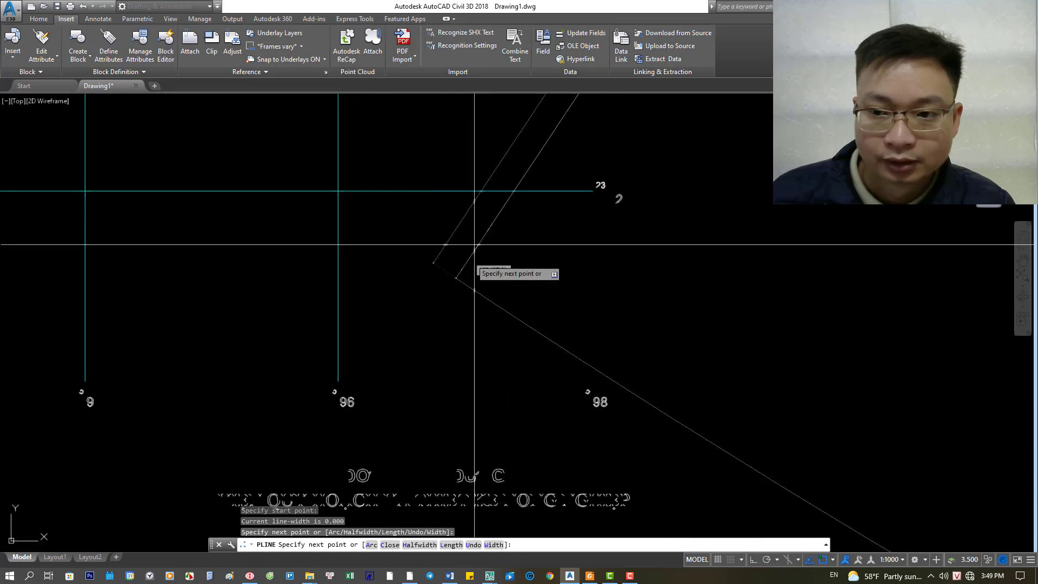
key(Escape)
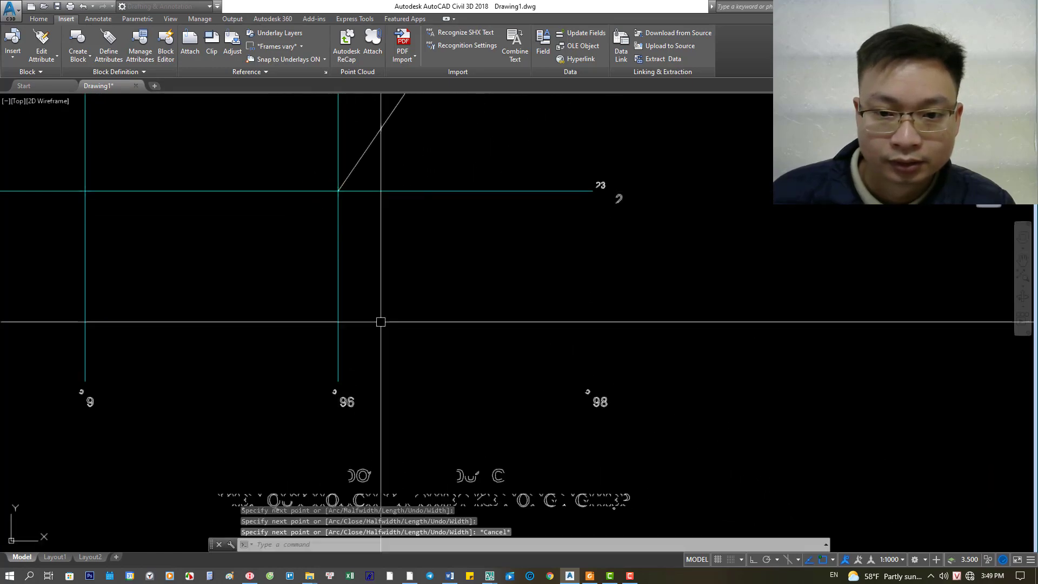
scroll(378, 319, down, 5)
click(590, 576)
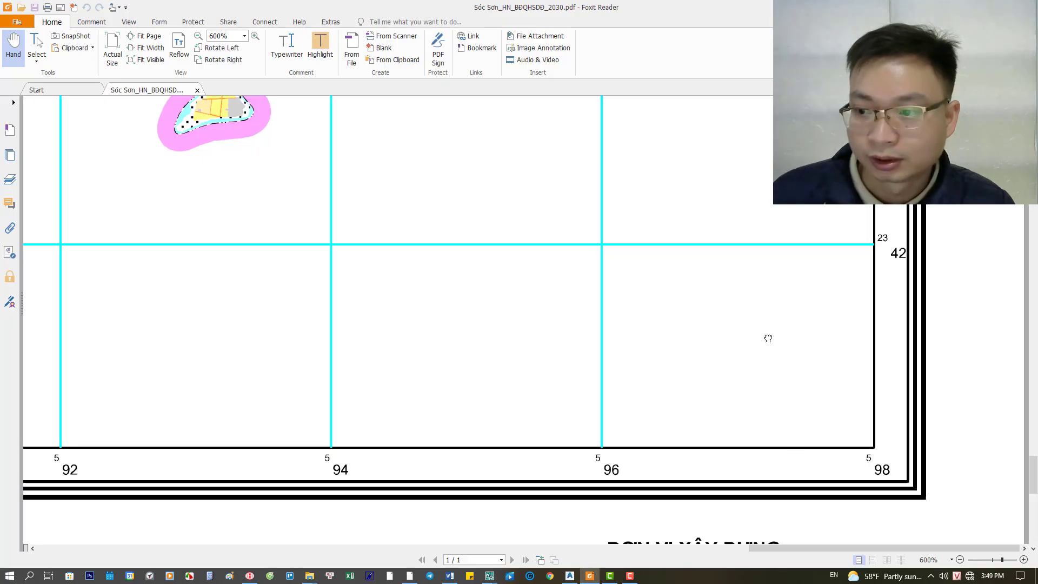
- Draw a red rectangle markup around the 96/42 grid crossing
scroll(751, 351, up, 3)
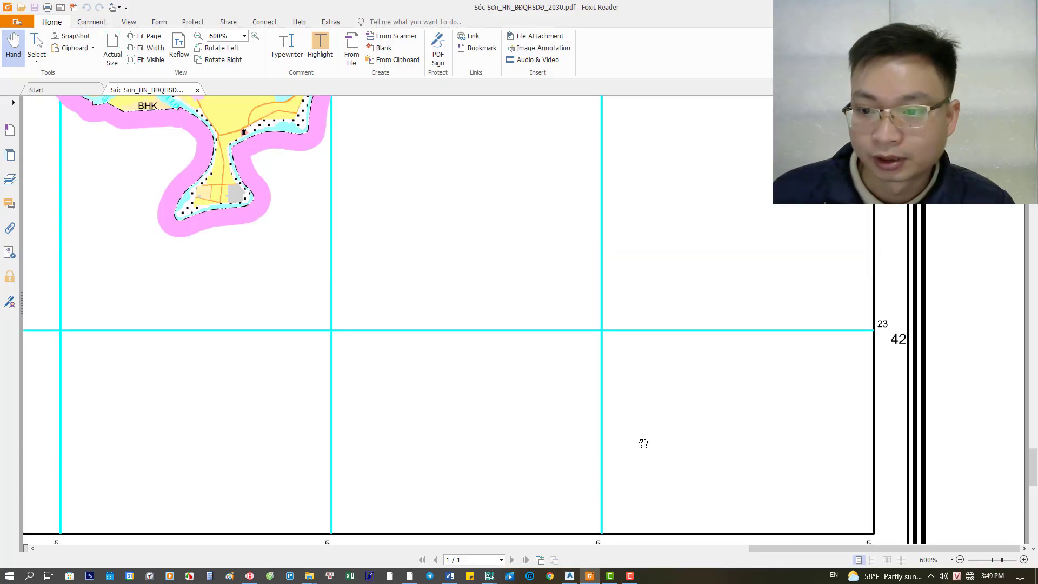
click(91, 21)
click(233, 36)
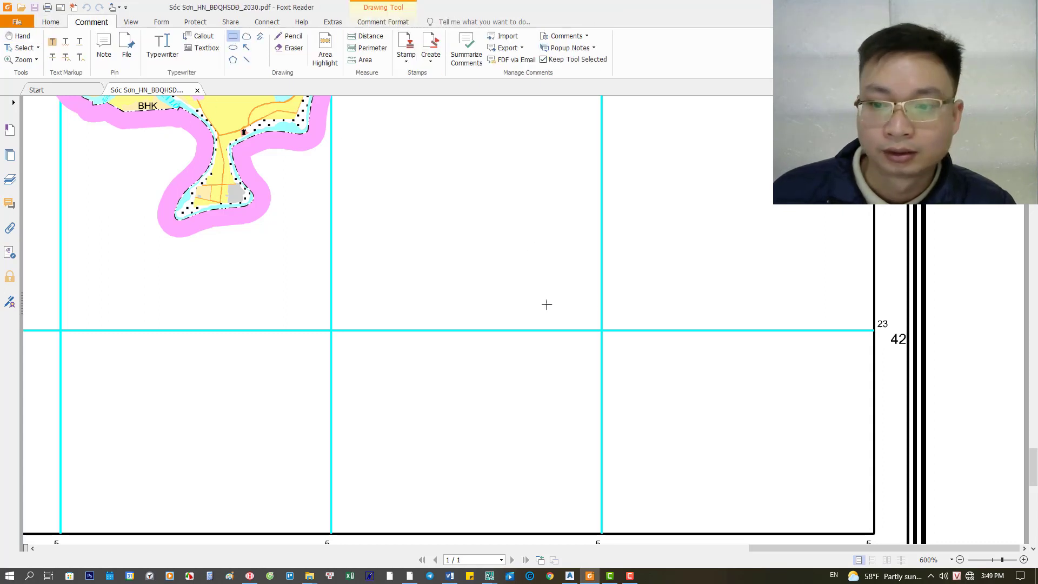
drag(533, 290, 696, 390)
- Box the 96/66 grid crossing with another rectangle and save the map PDF
ctrl+scroll(444, 440, down, 1)
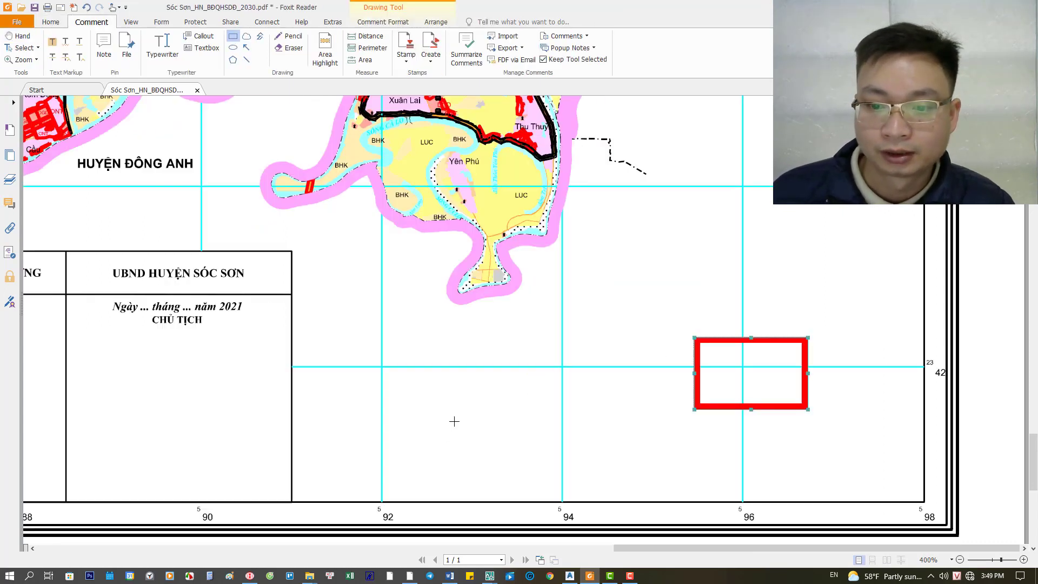
scroll(562, 442, down, 2)
scroll(594, 417, up, 5)
scroll(621, 395, up, 10)
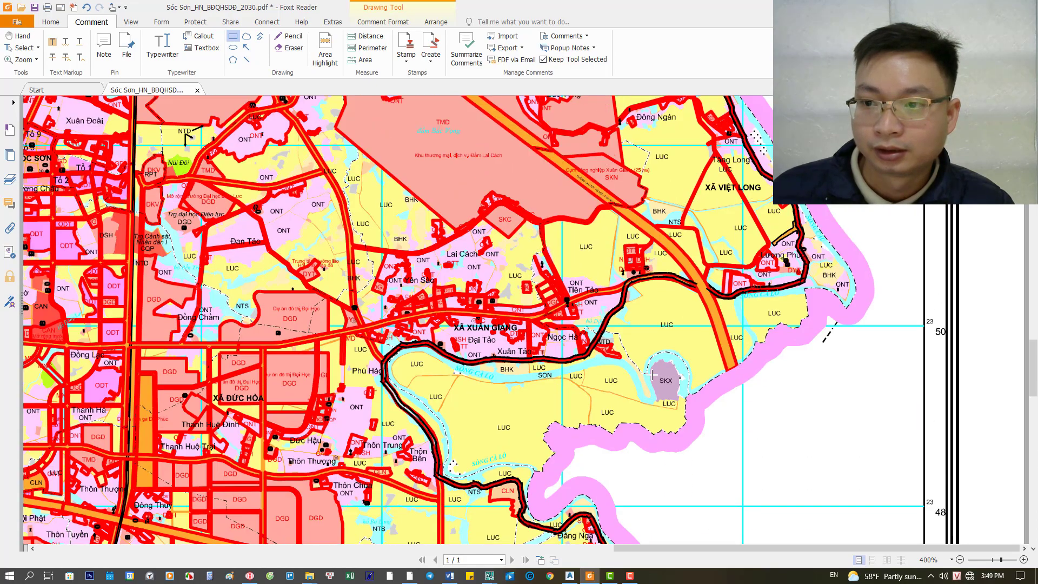
scroll(652, 375, up, 10)
scroll(651, 375, up, 10)
scroll(648, 373, up, 5)
scroll(703, 379, up, 3)
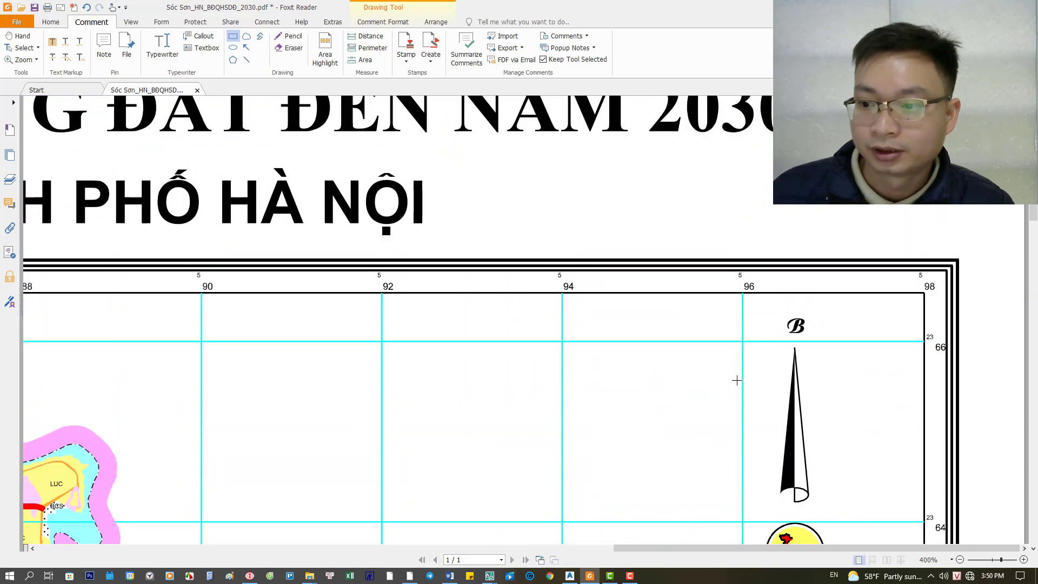
drag(724, 325, 767, 370)
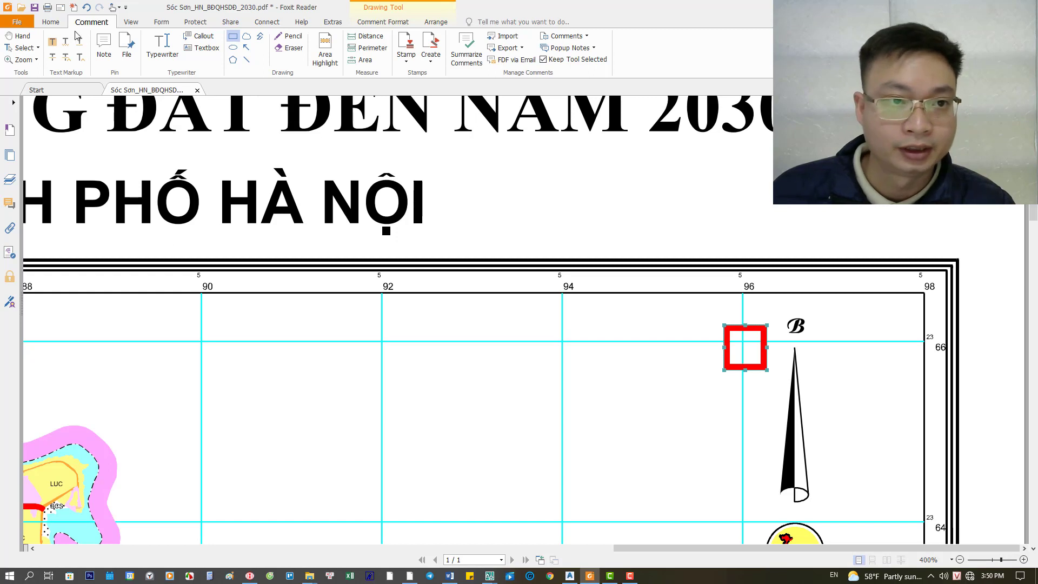
click(36, 8)
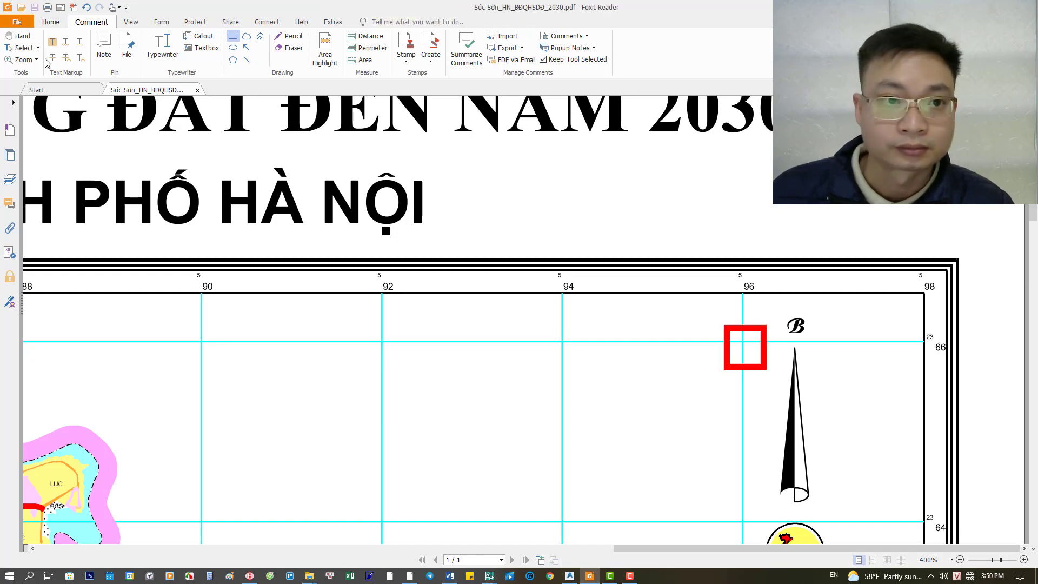
scroll(630, 352, down, 1)
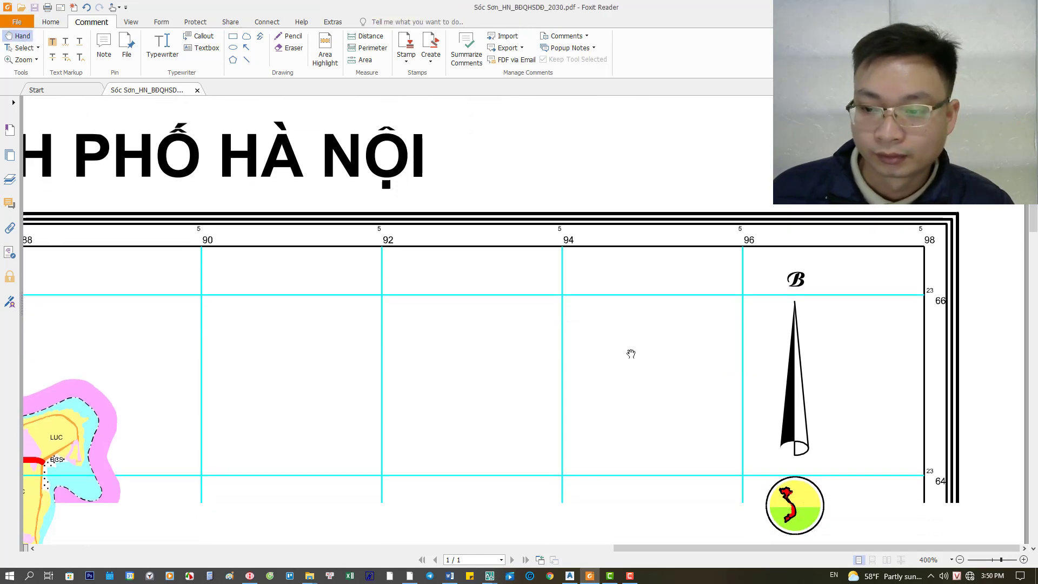
scroll(631, 389, down, 2)
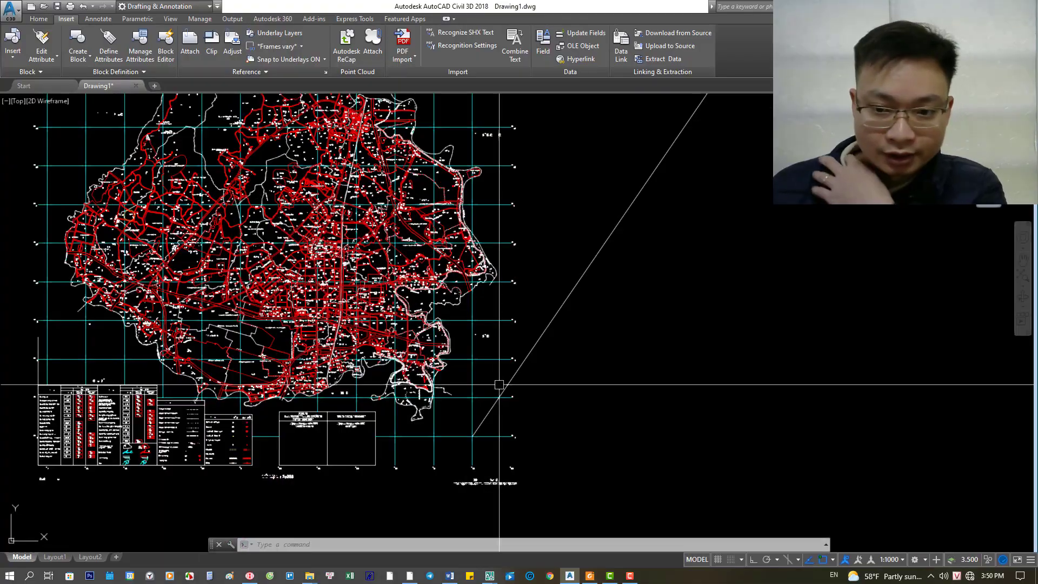
- Draw a marker circle in empty space and open its Properties
scroll(498, 385, down, 10)
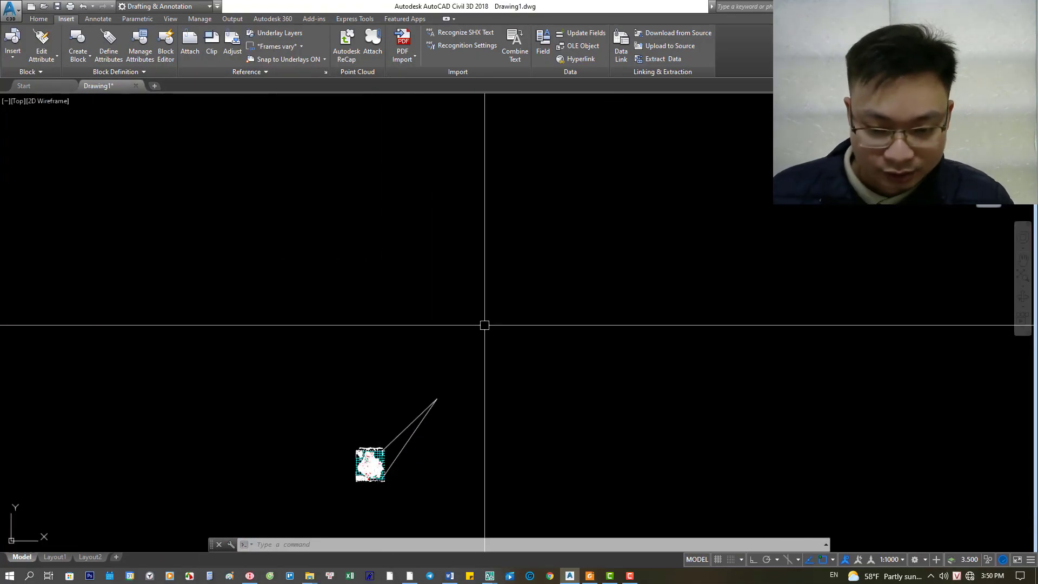
text(cc)
key(Return)
click(426, 294)
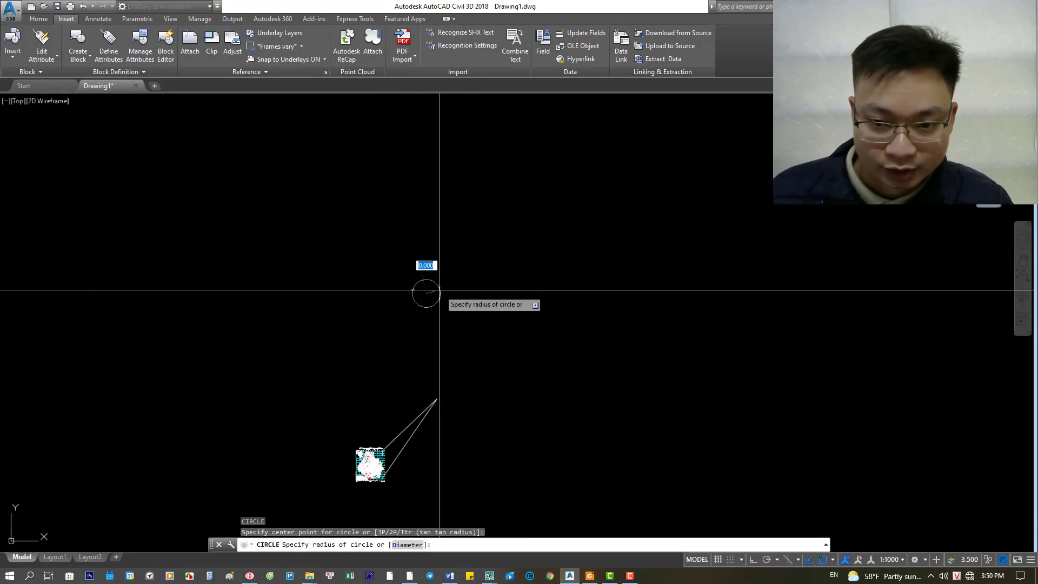
click(479, 274)
click(424, 283)
key(ctrl+1)
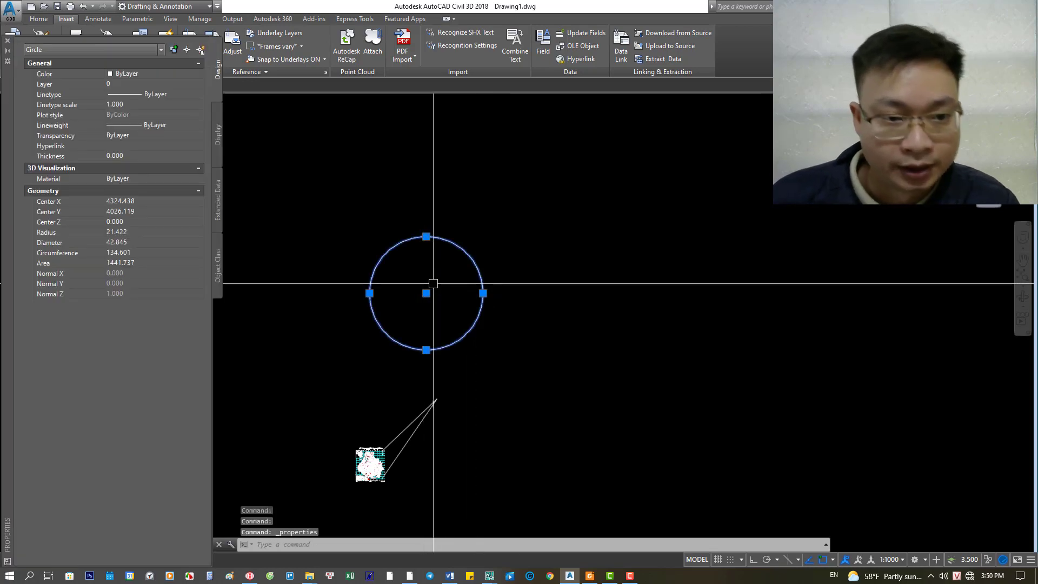
- Check the Word coordinate notes and set the circle's Center X to 596000
click(450, 575)
drag(234, 79, 824, 84)
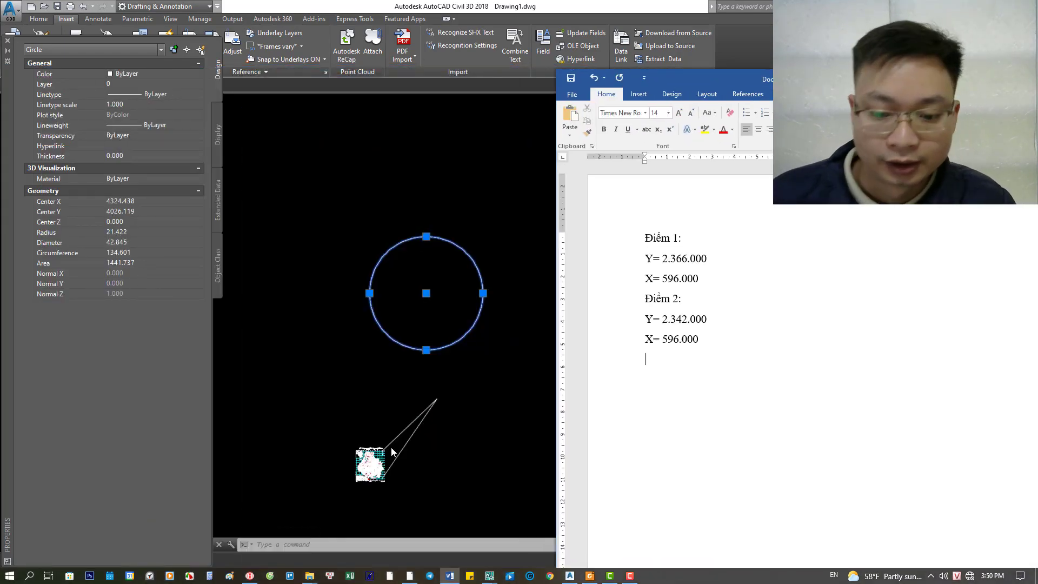
click(489, 575)
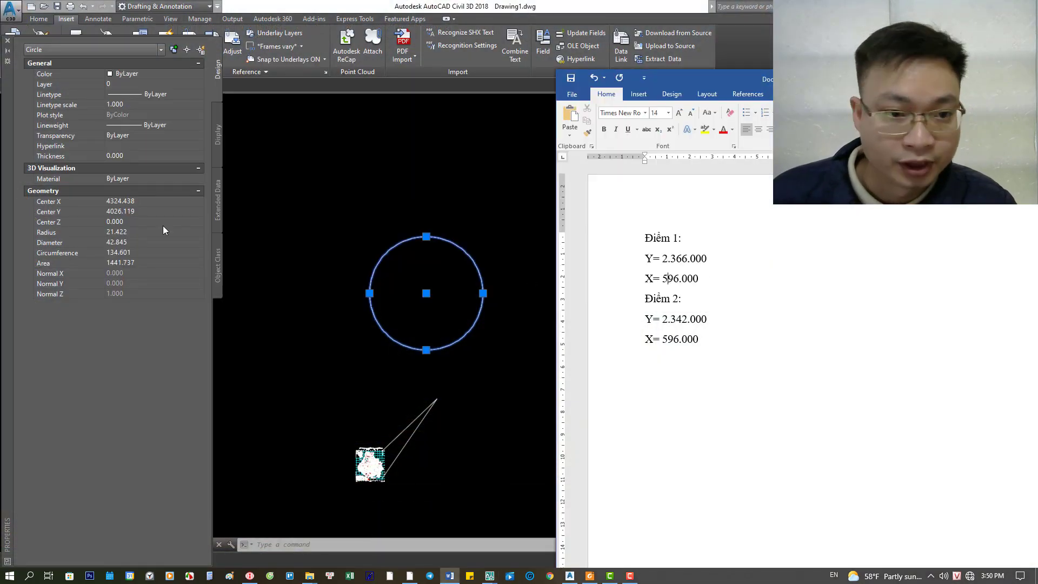
click(135, 209)
text(5960)
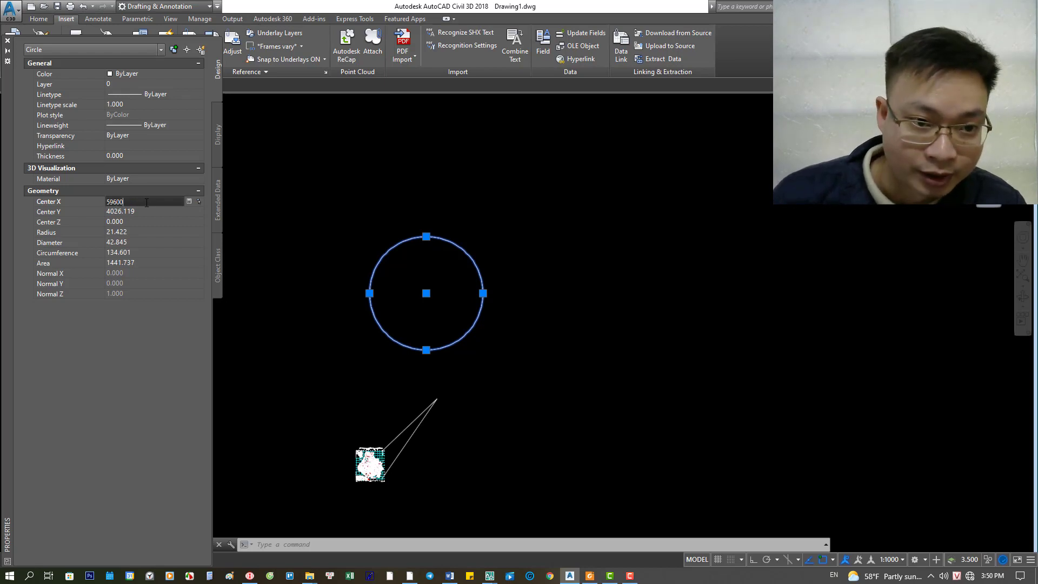
text(0)
click(141, 210)
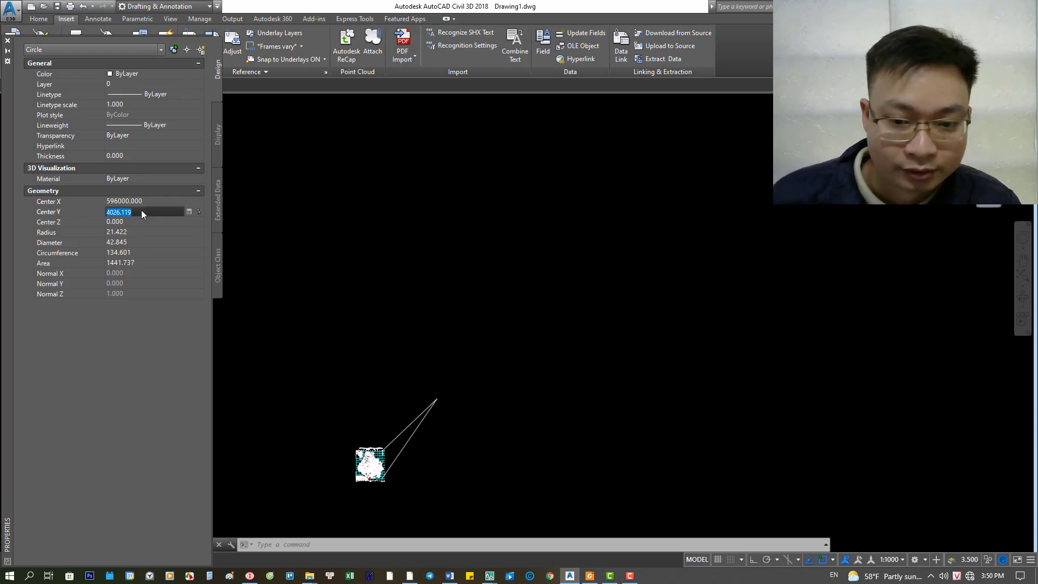
- Set the circle's Center Y to 2366000 and close the Properties palette
click(590, 576)
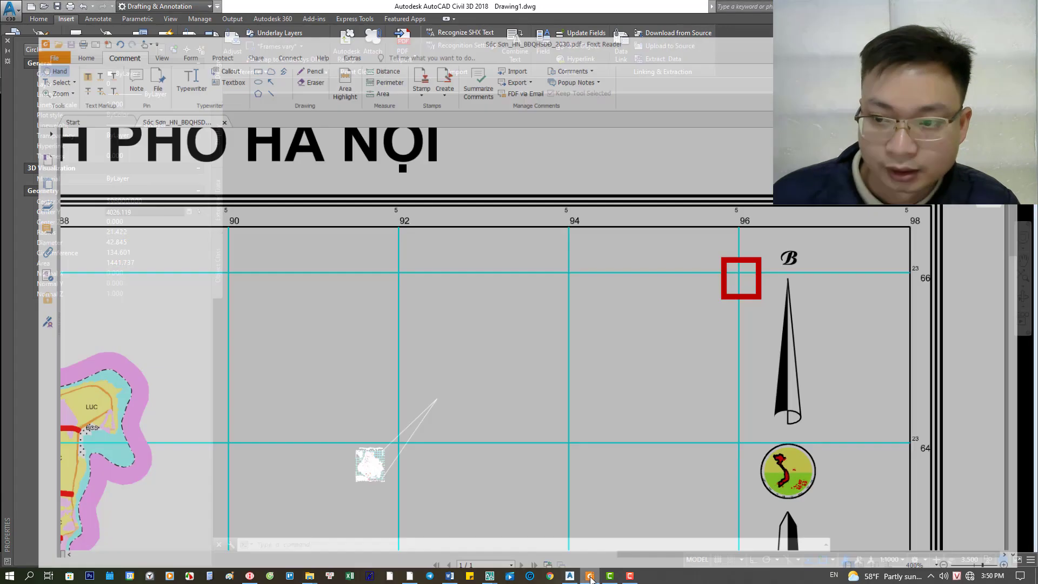
click(589, 575)
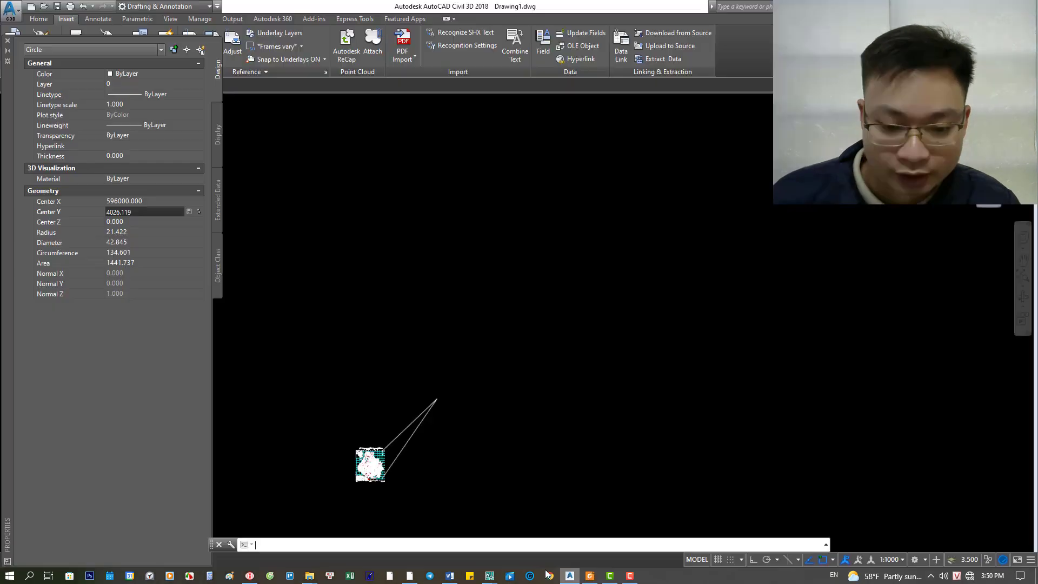
click(450, 575)
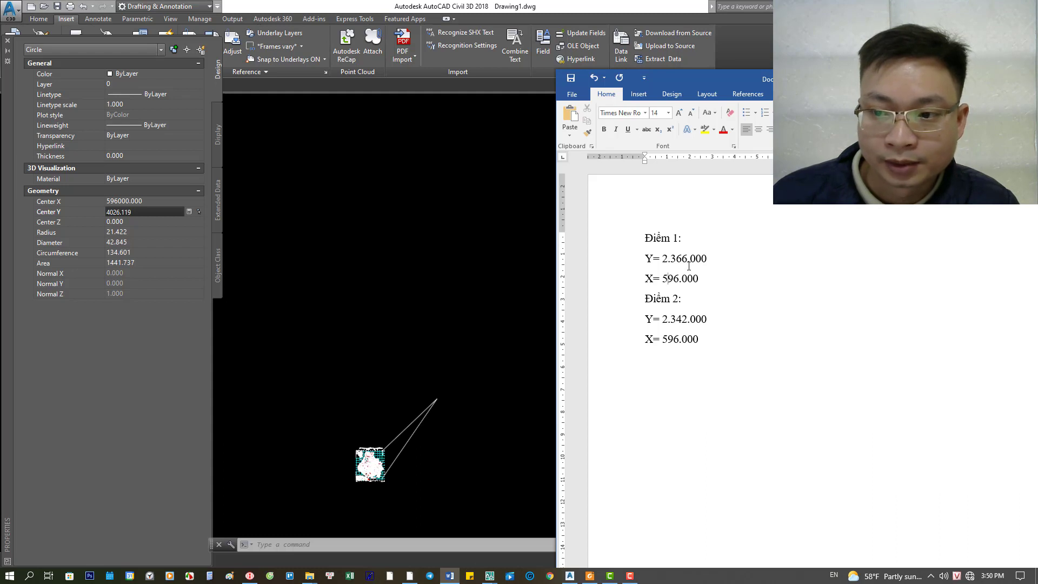
click(130, 225)
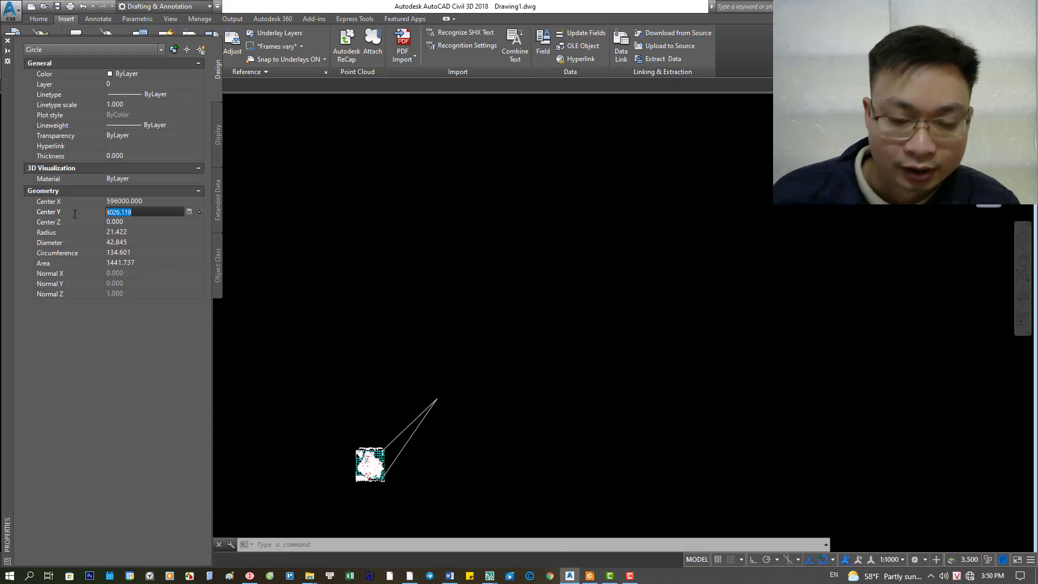
text(2366)
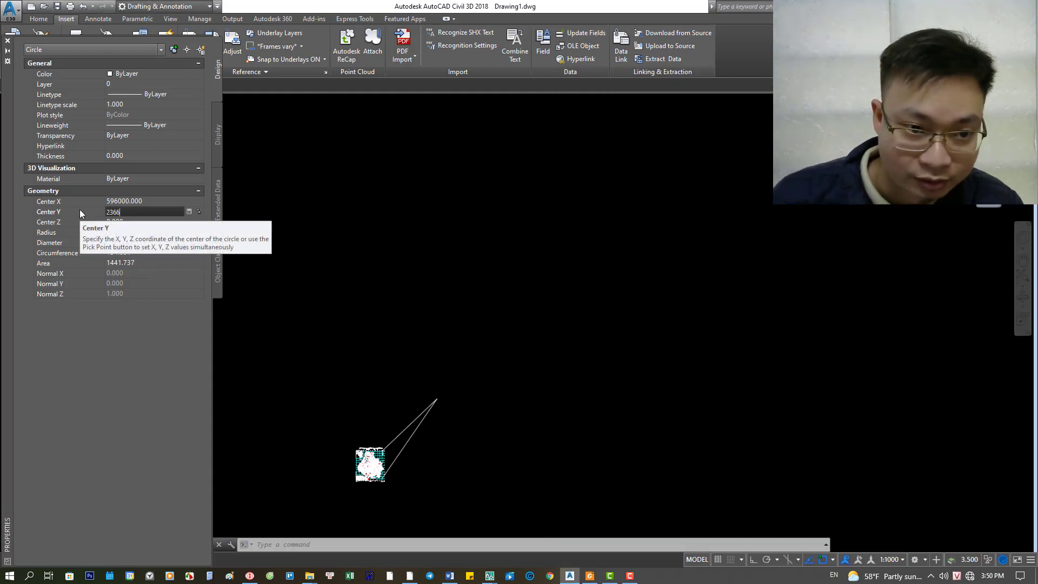
text(000.000)
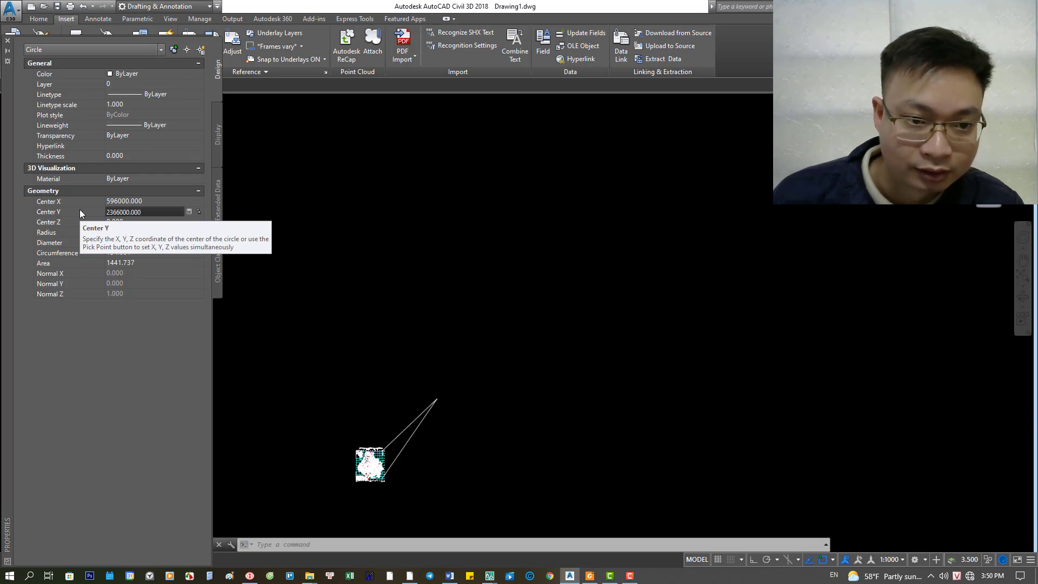
key(Tab)
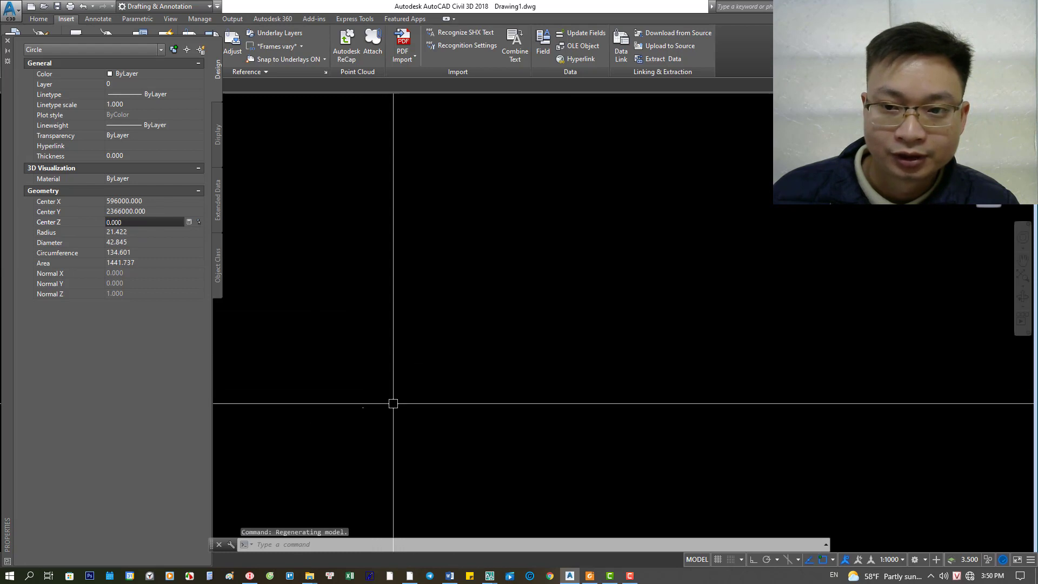
click(7, 42)
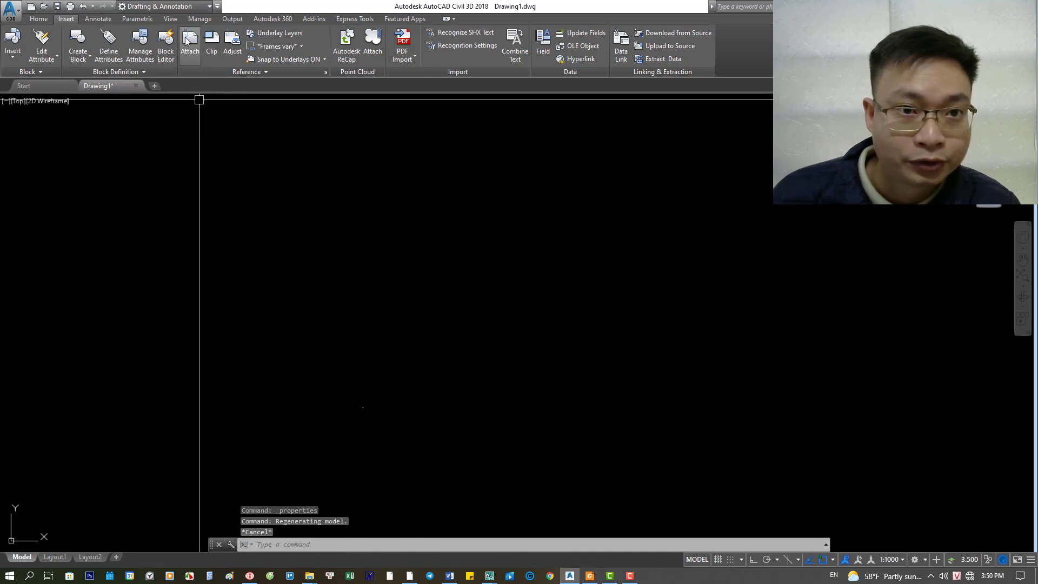
- Split the drawing into Two: Vertical viewports and zoom the left one onto the map
click(172, 22)
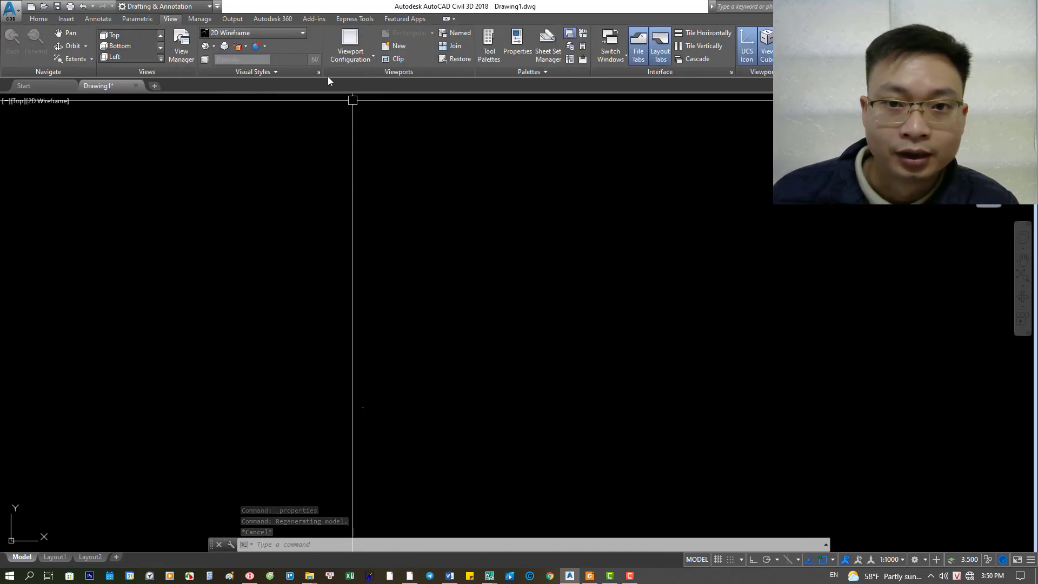
click(372, 60)
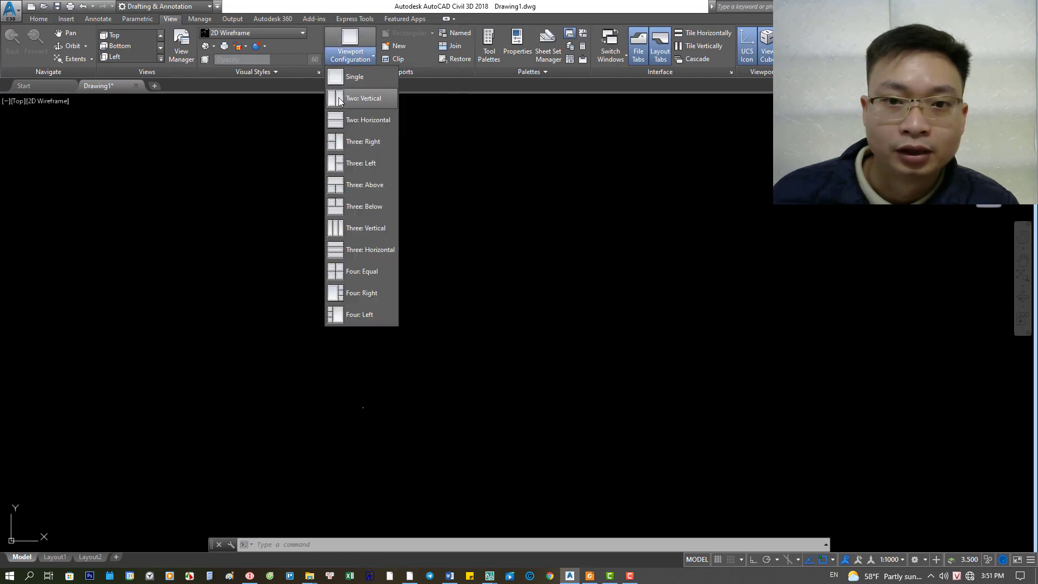
click(372, 104)
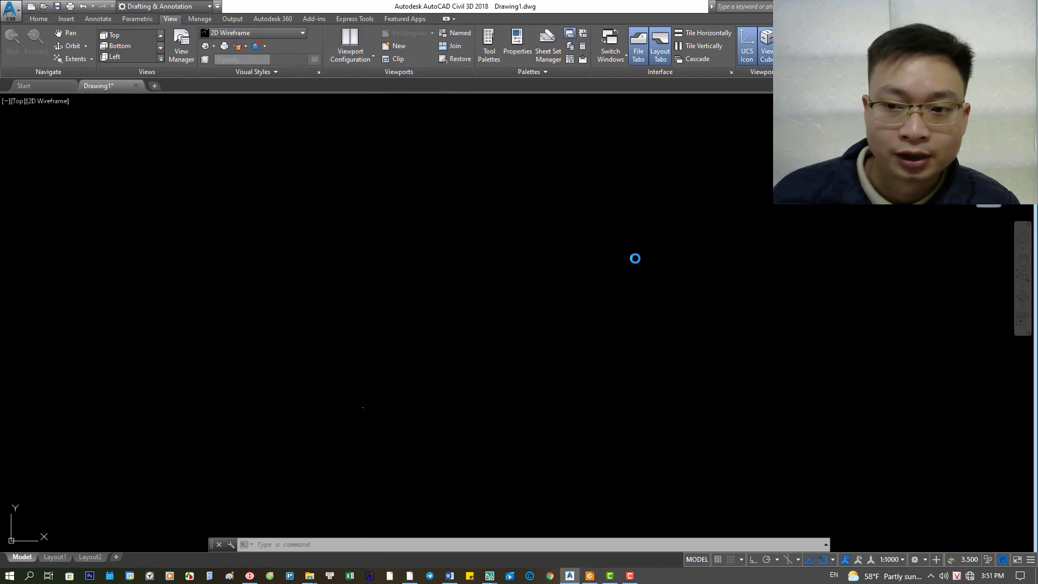
click(324, 288)
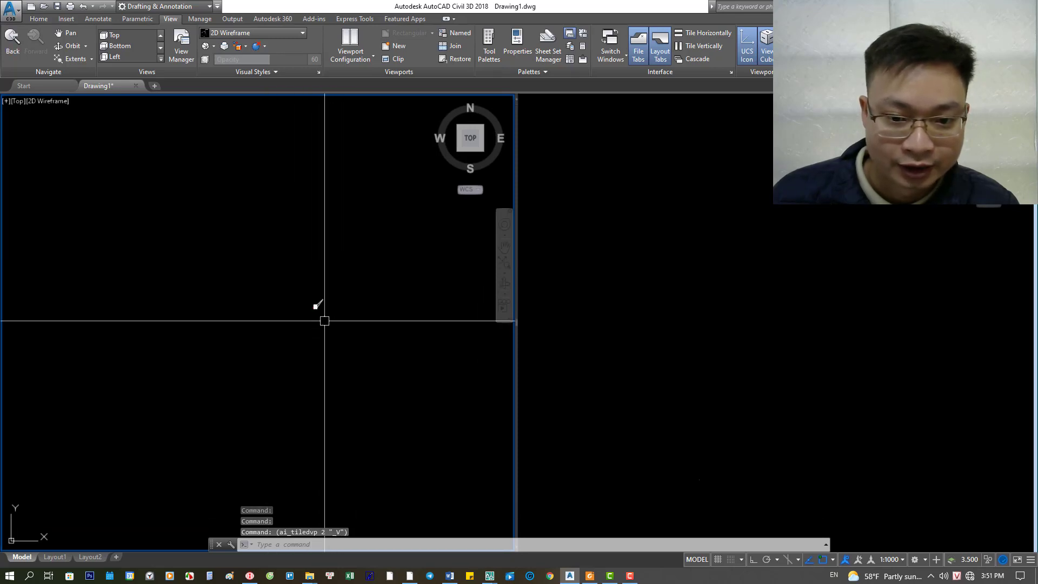
scroll(308, 302, up, 5)
scroll(260, 244, up, 3)
scroll(251, 216, up, 1)
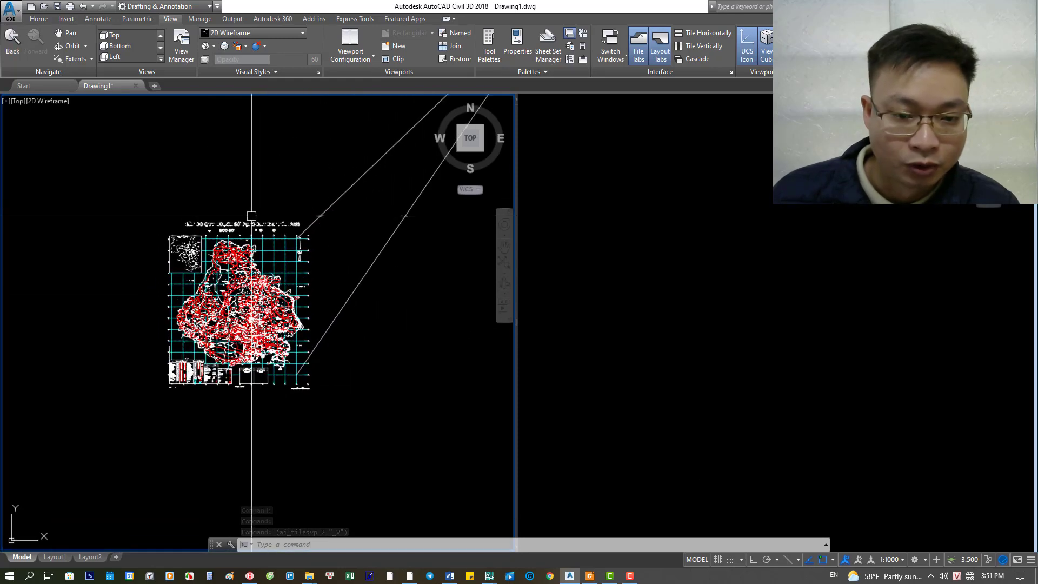
- Window-zoom the right viewport onto the marker circle and open its properties
click(533, 422)
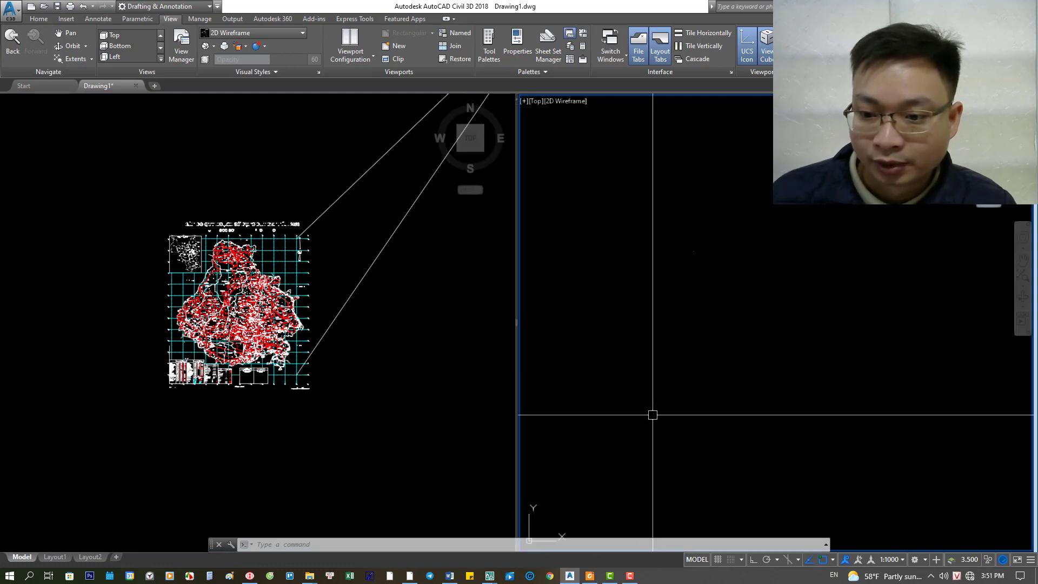
scroll(667, 308, down, 2)
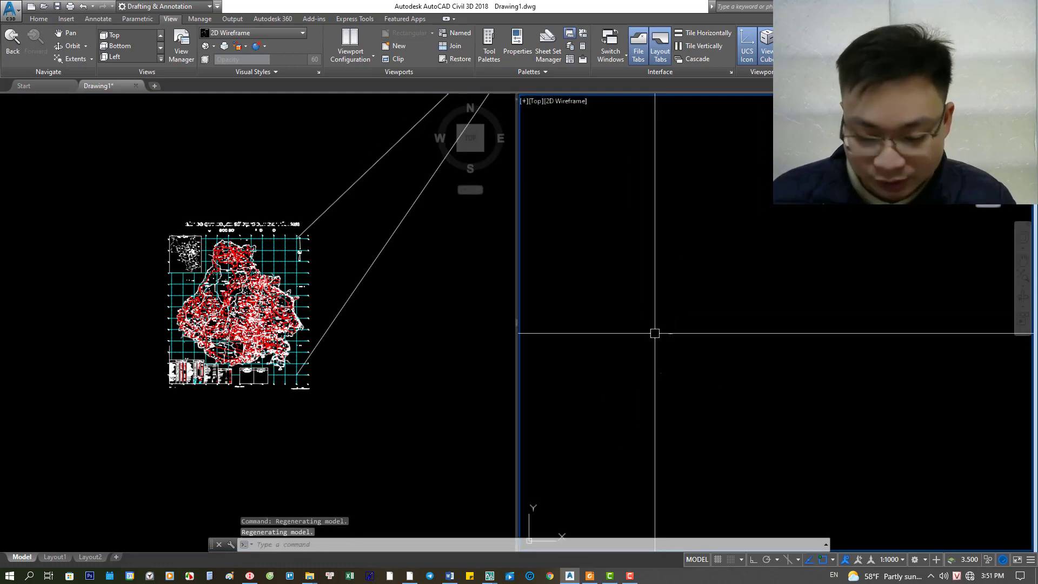
text(z)
key(Return)
key(Return)
key(Escape)
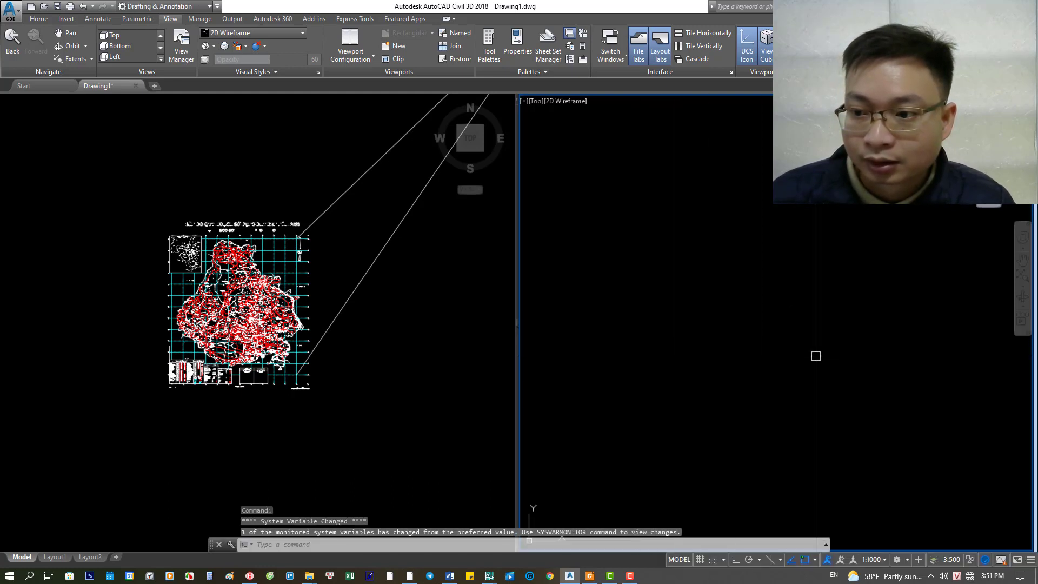
click(790, 306)
key(Escape)
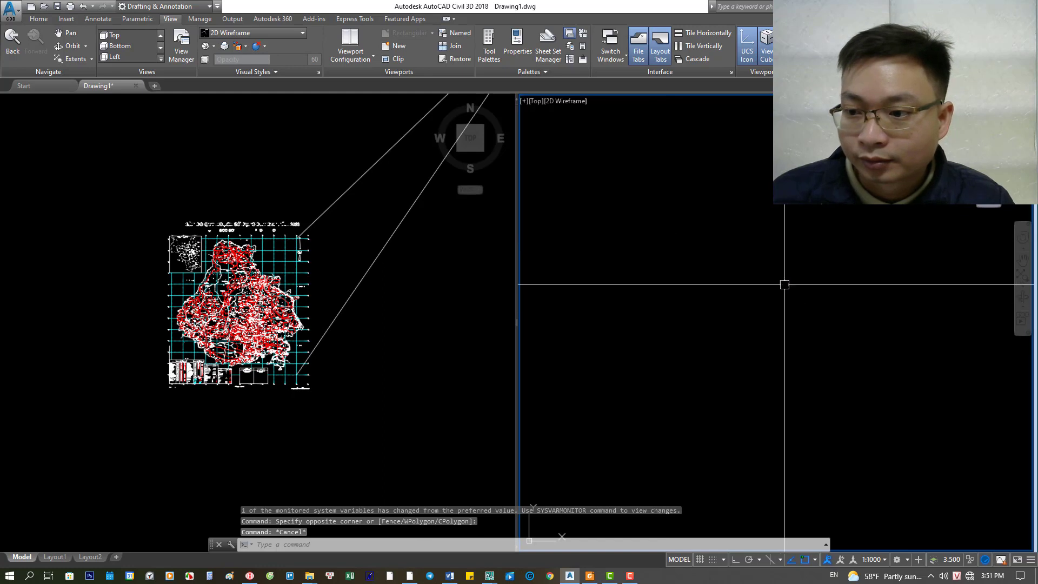
text(z)
key(Return)
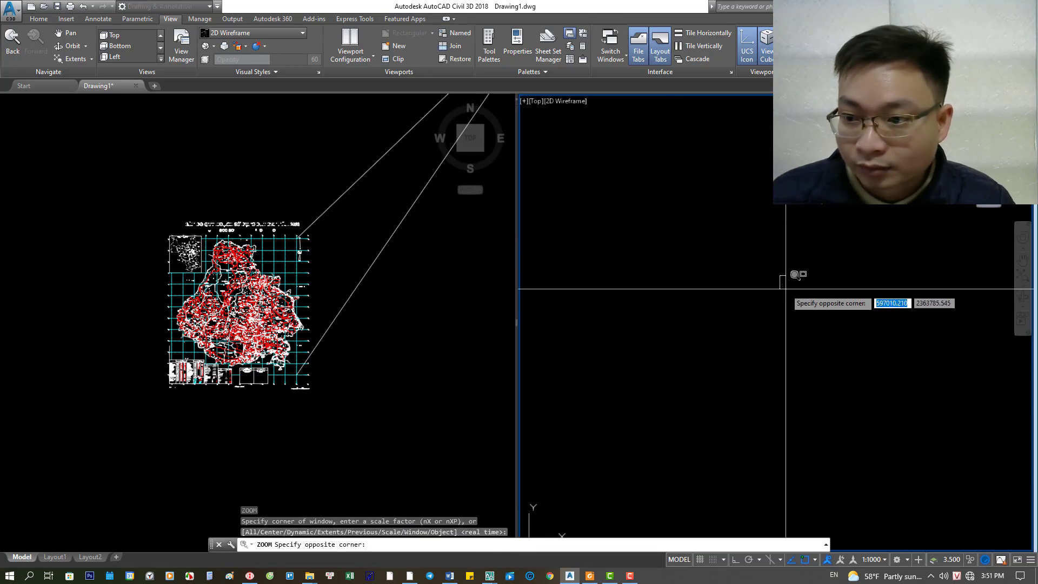
click(727, 347)
click(745, 358)
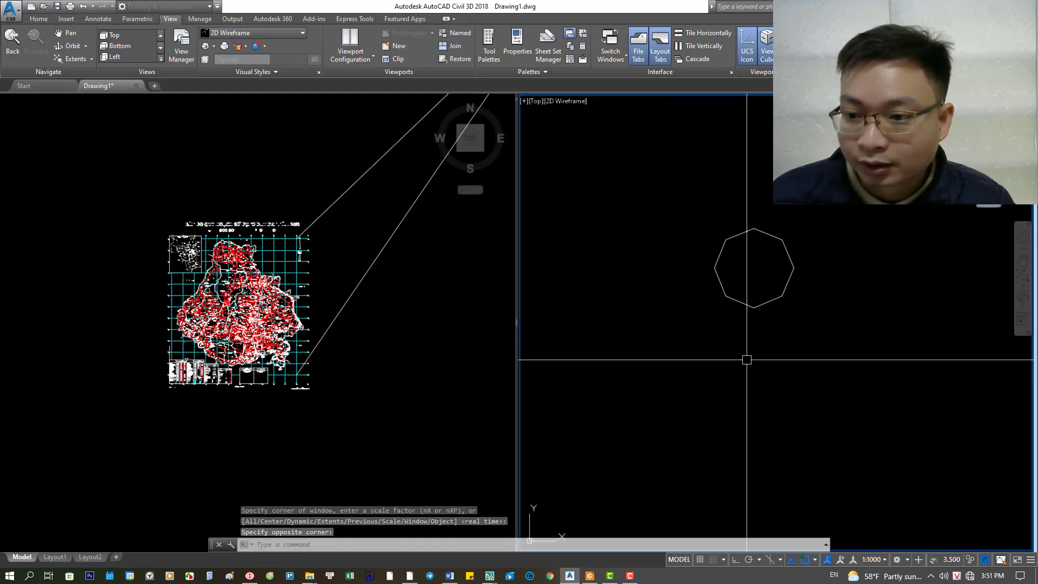
key(Escape)
key(Escape)
click(736, 238)
key(ctrl+1)
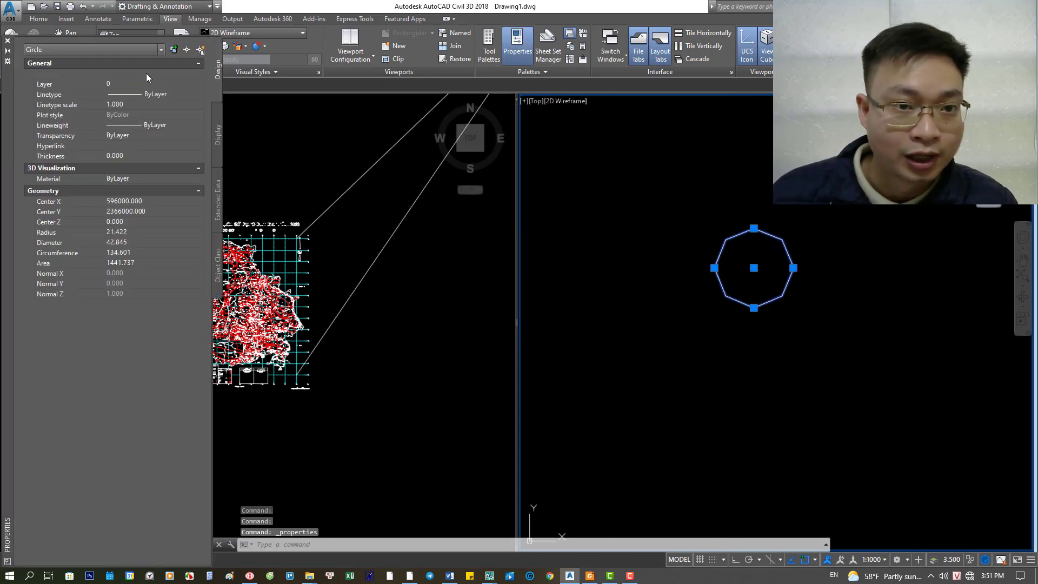
- Change the first marker circle's colour to Yellow and deselect it
click(146, 73)
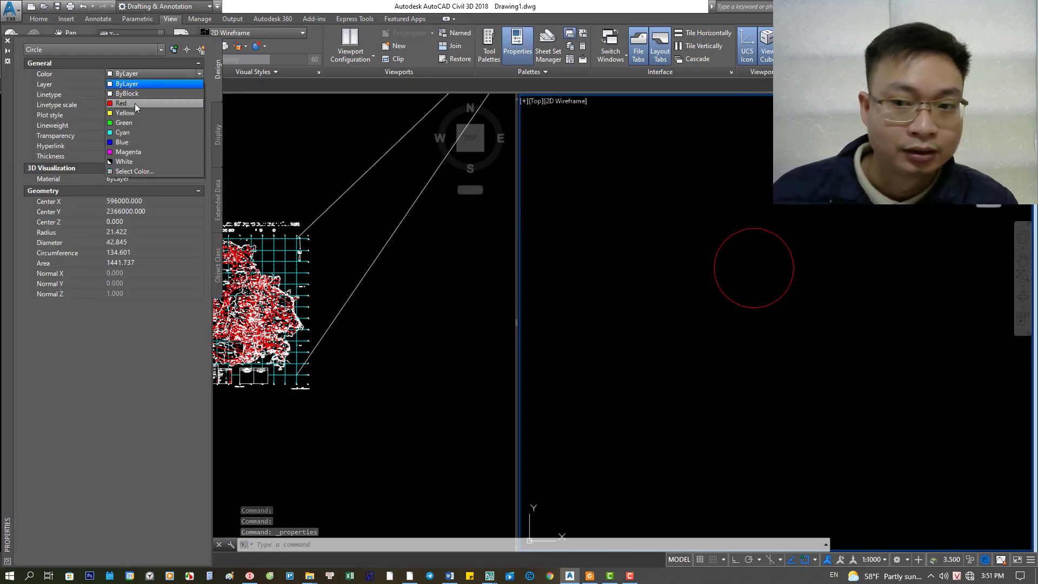
click(131, 113)
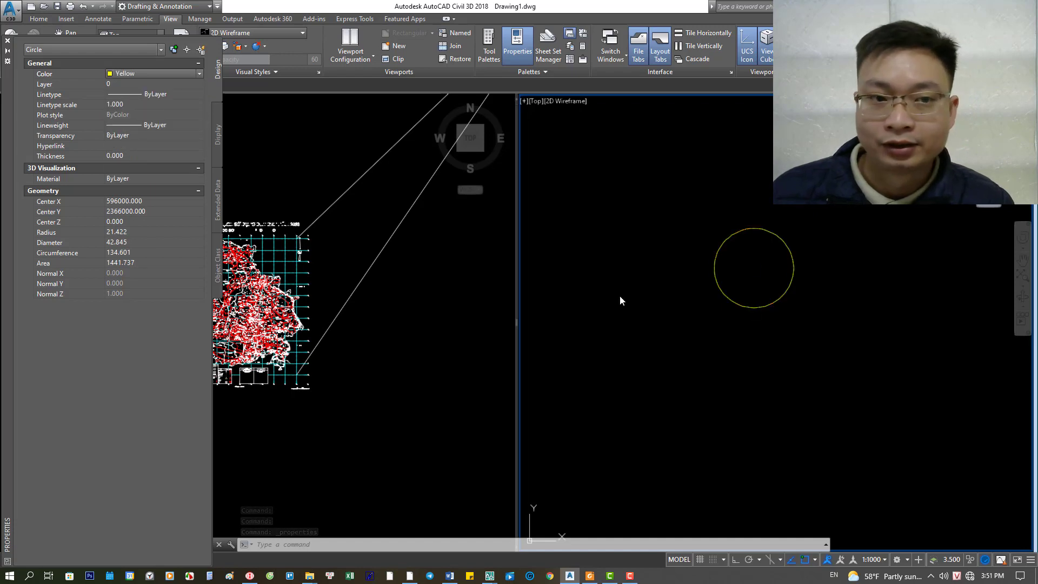
click(8, 42)
key(Escape)
key(Escape)
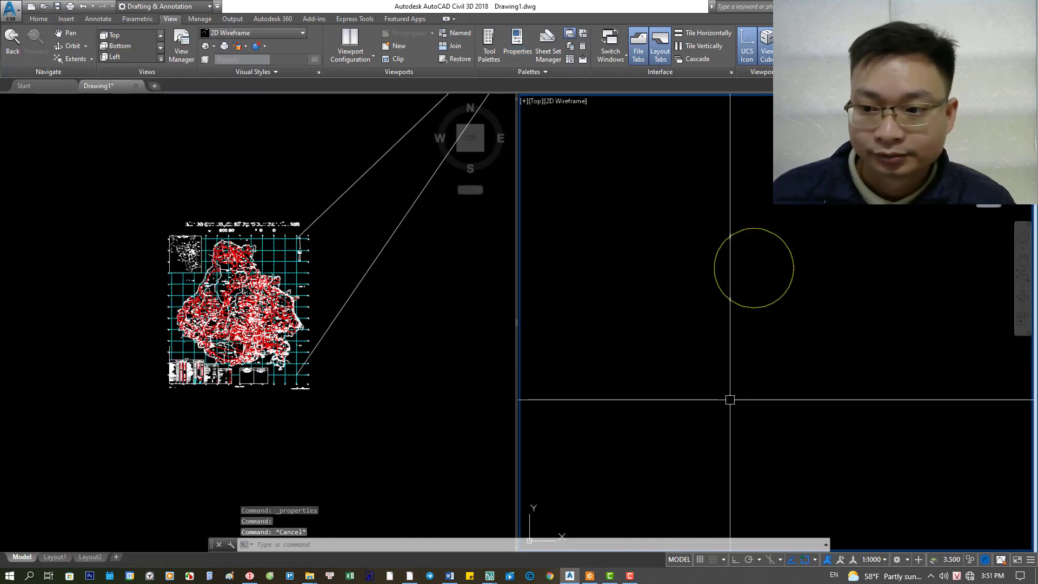
- Draw a second circle in the right viewport and open its properties
key(Return)
click(683, 348)
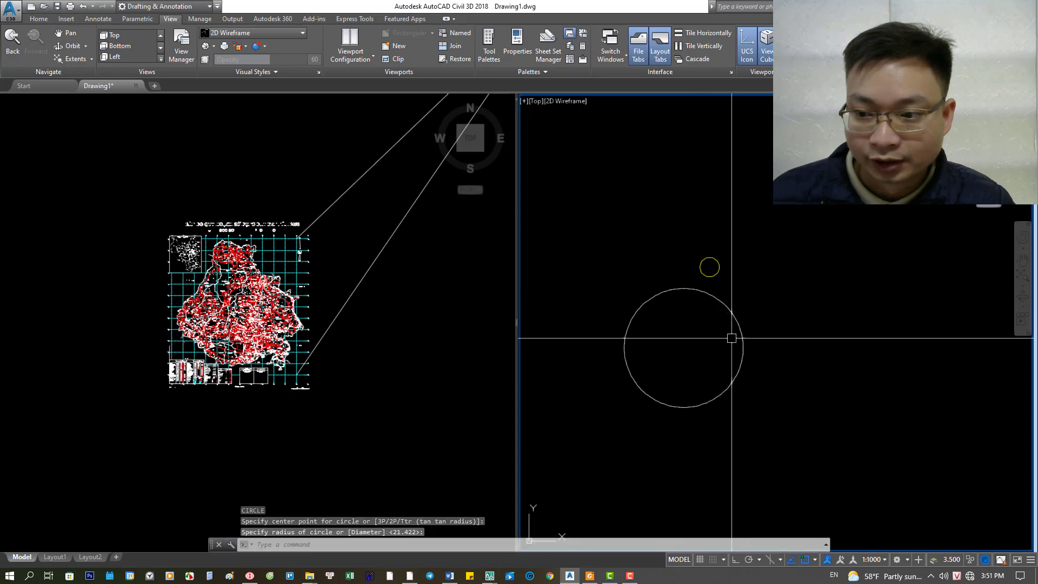
click(741, 345)
click(644, 380)
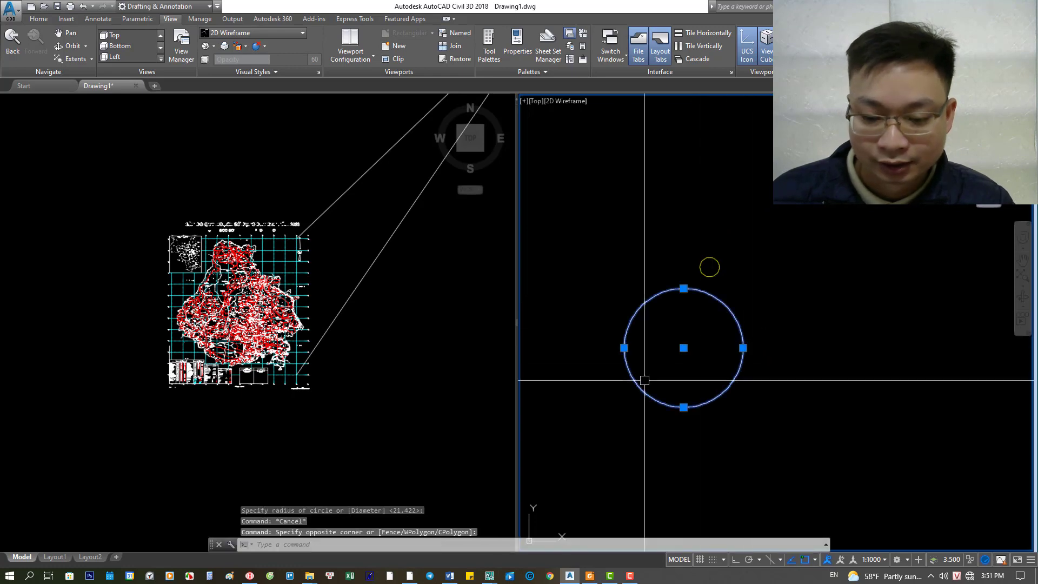
key(ctrl+1)
- Set the new circle's centre to X 596000, Y 2342000 from the Word notes
click(449, 576)
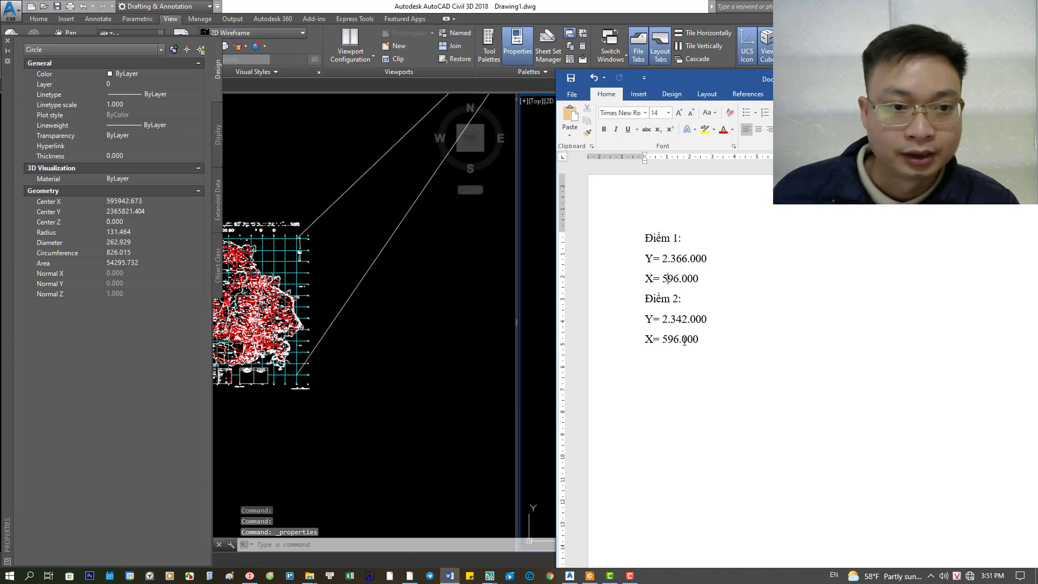
click(150, 201)
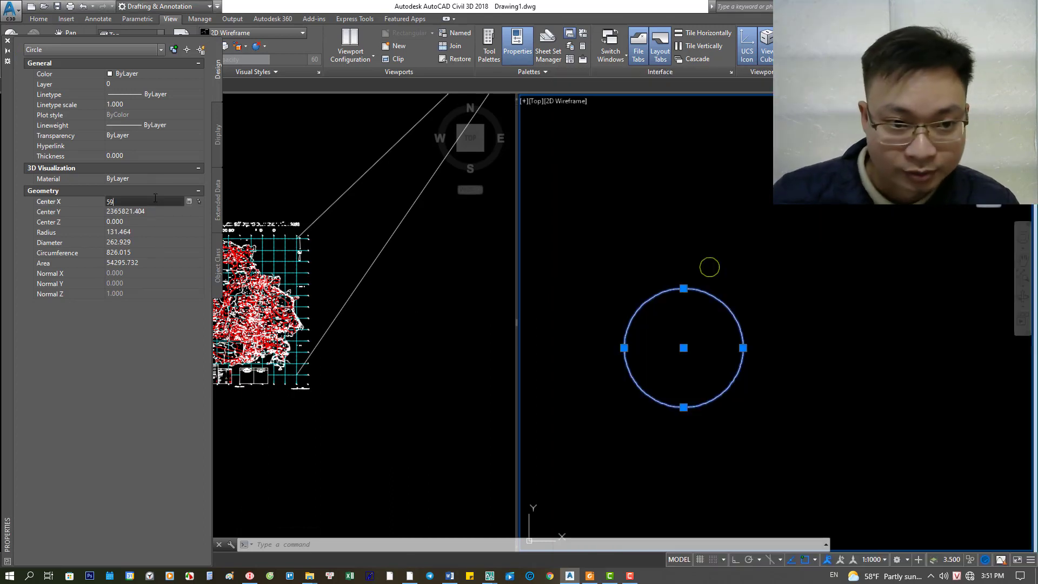
key(Tab)
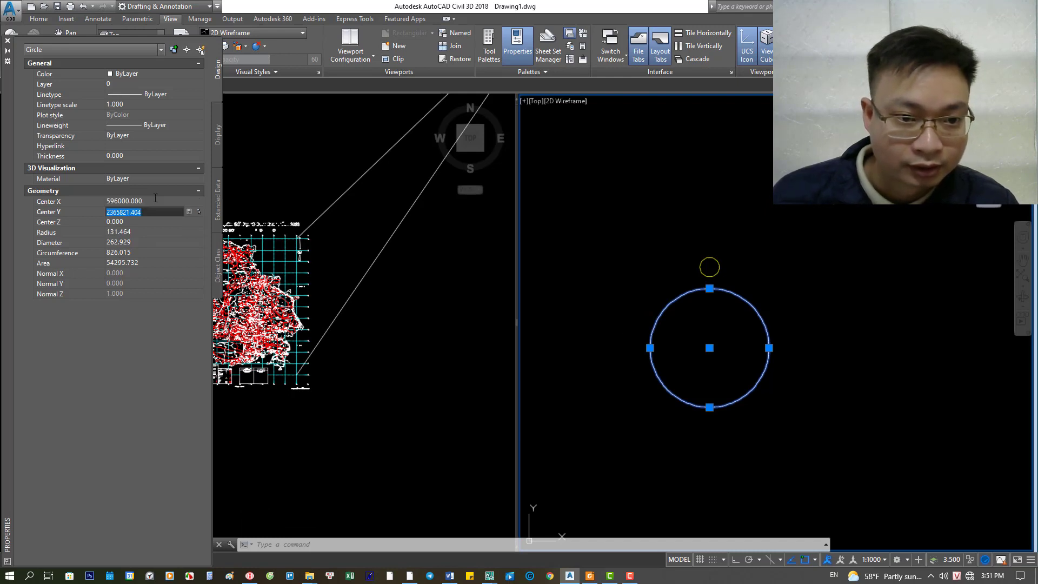
click(449, 576)
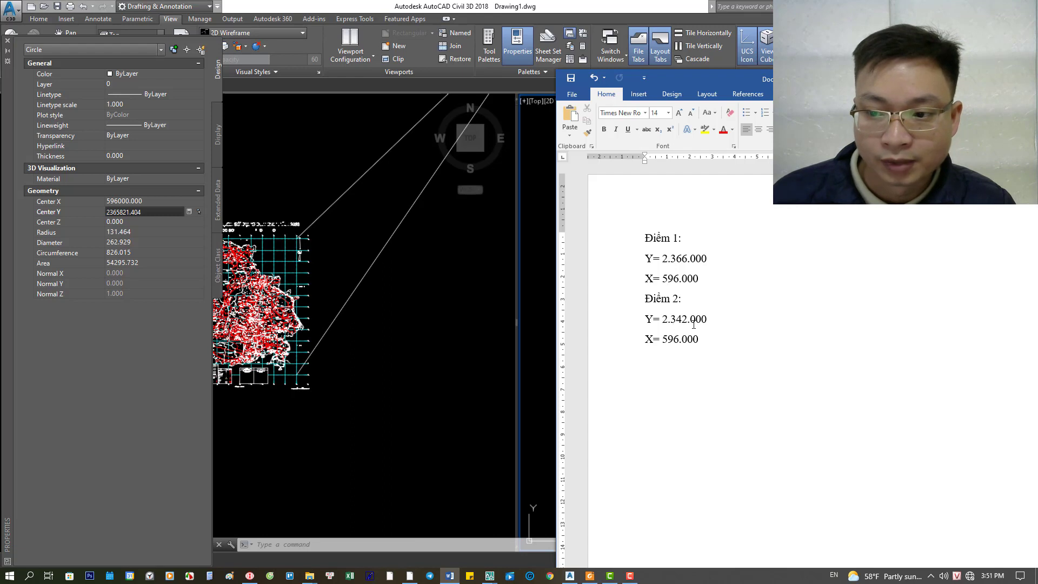
click(78, 214)
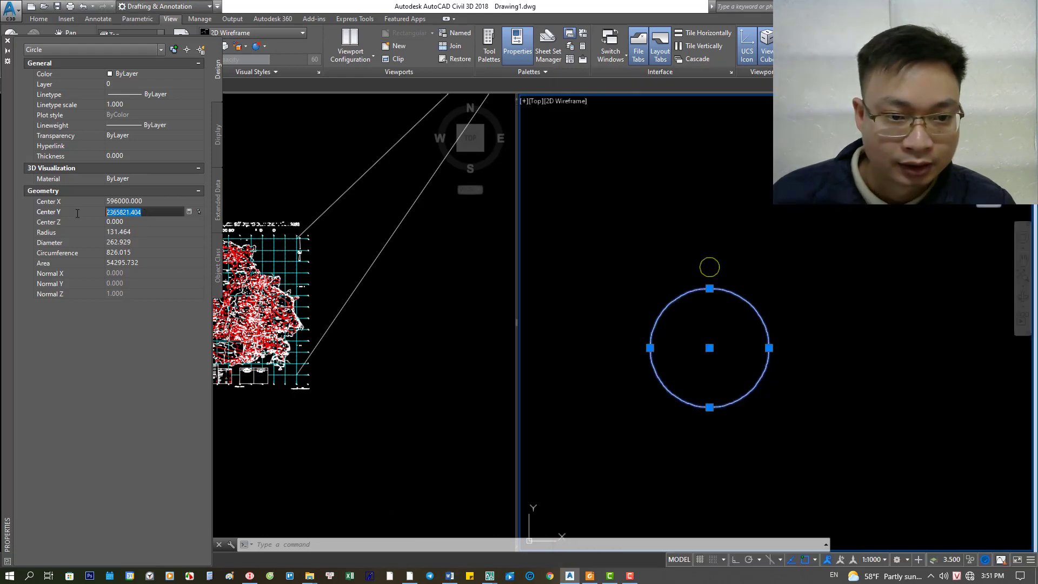
text(234)
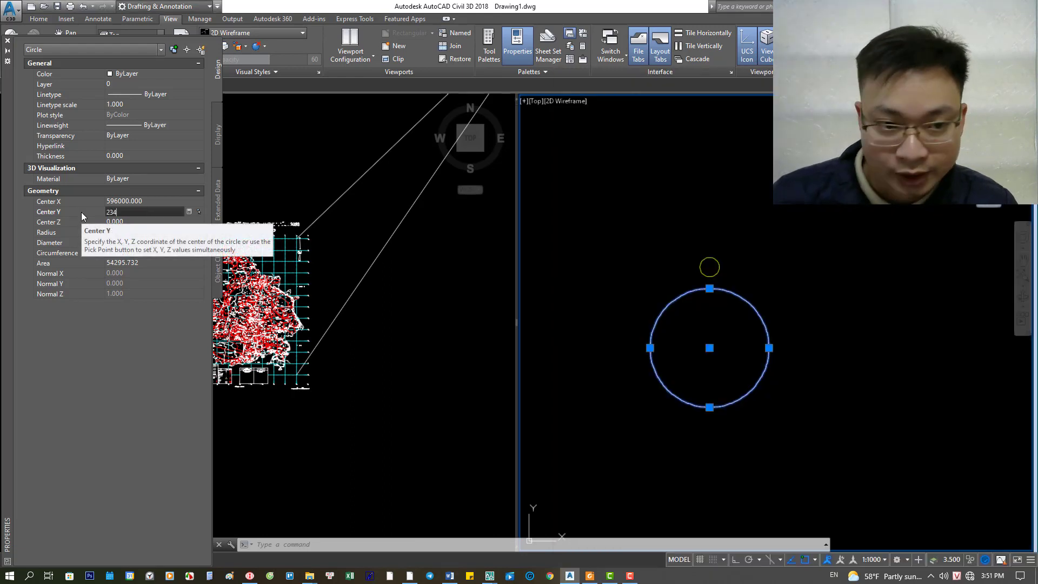
text(2000)
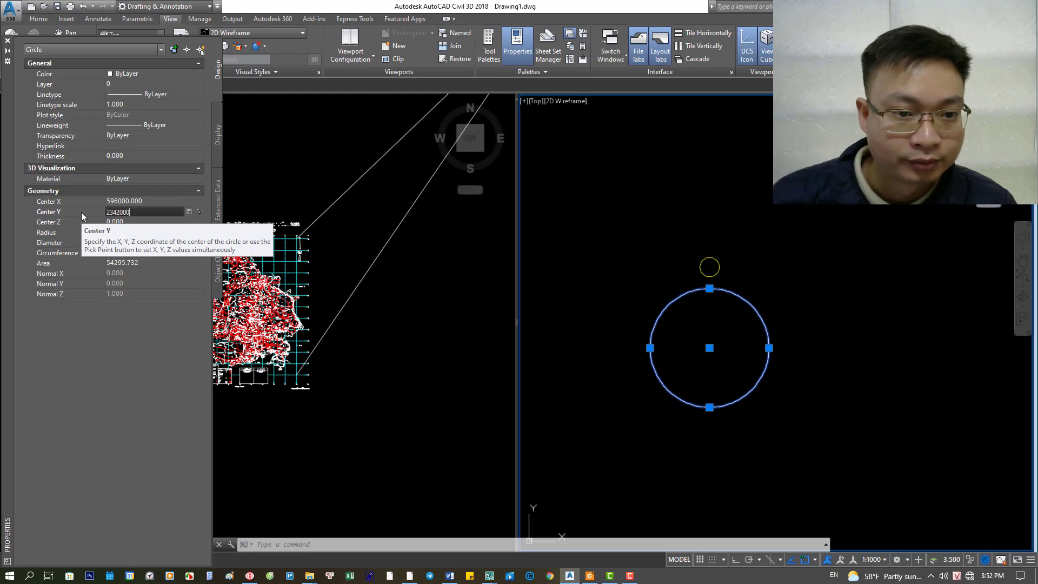
key(Tab)
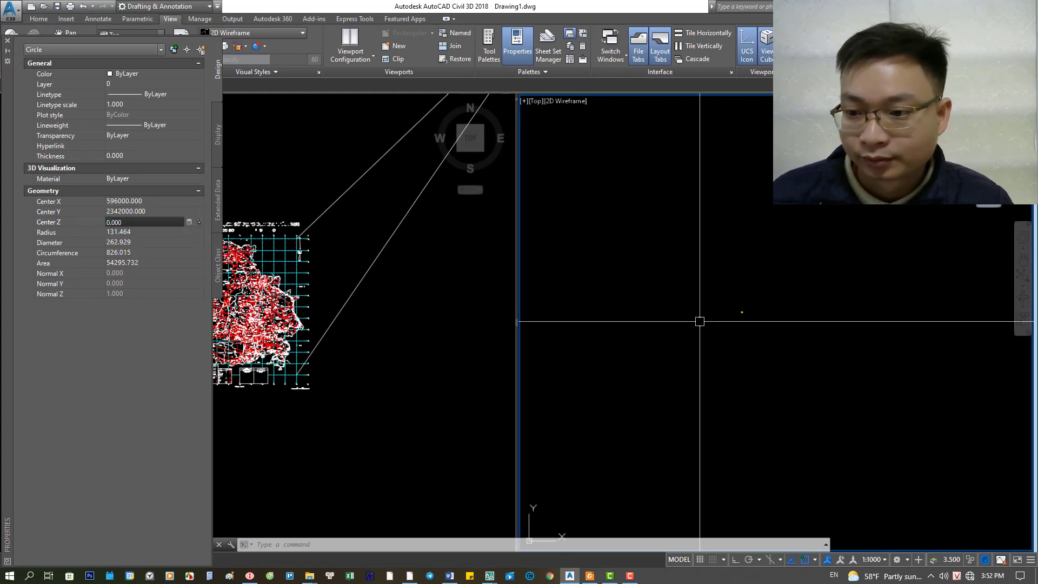
- Change the second circle's colour to Red, close Properties, and deselect it
click(146, 76)
click(125, 104)
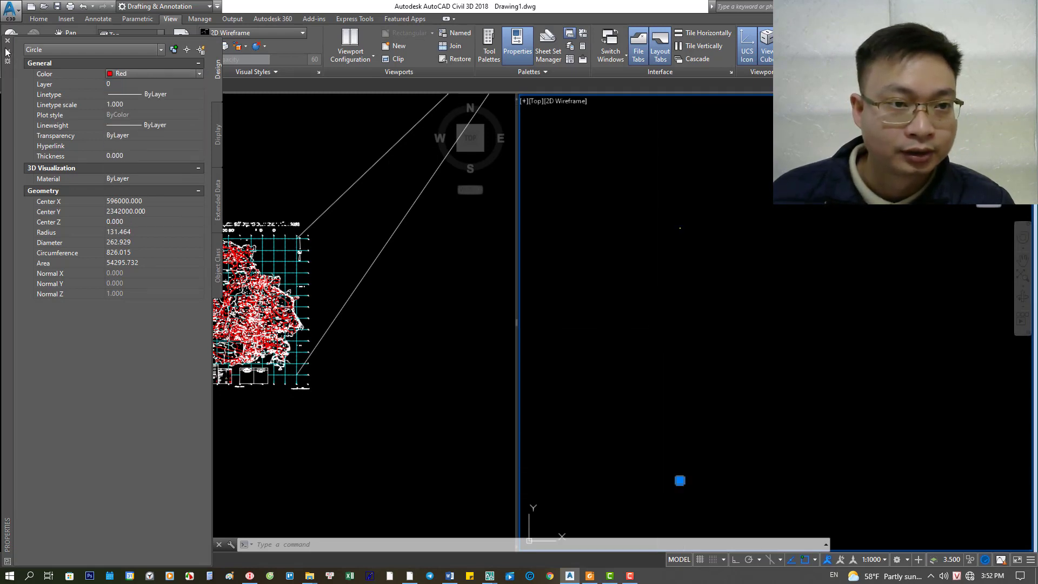
click(8, 41)
click(651, 331)
key(Escape)
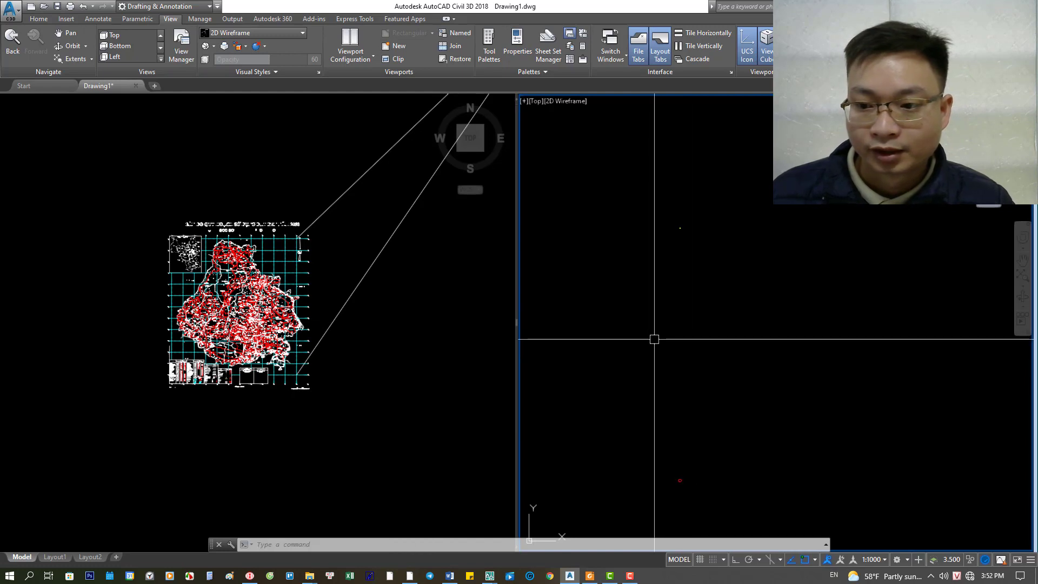
- Cancel an accidental selection of the map and reactivate the right viewport
middle_drag(697, 400, 687, 411)
scroll(688, 432, down, 1)
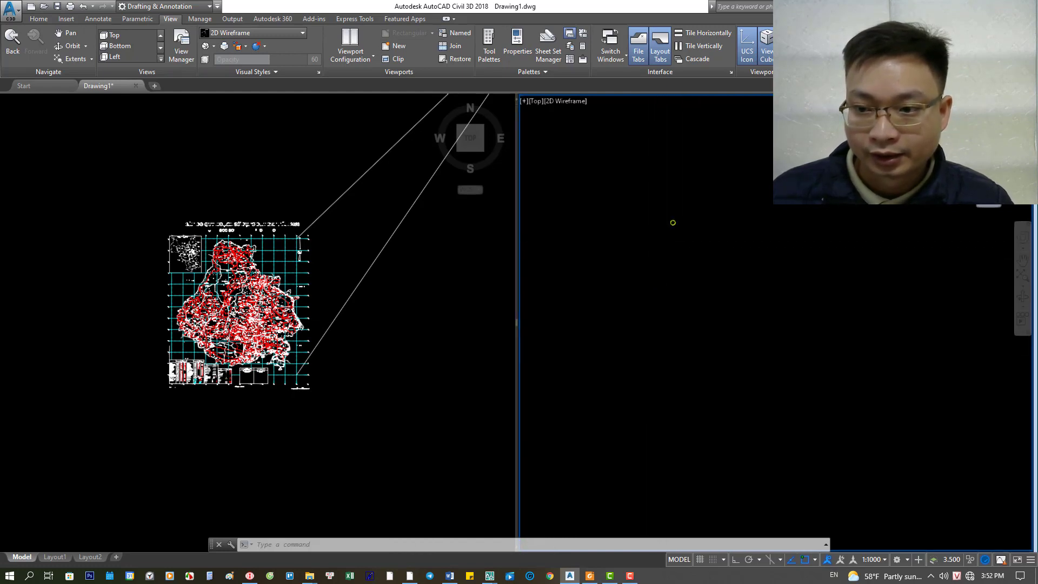
scroll(640, 186, down, 5)
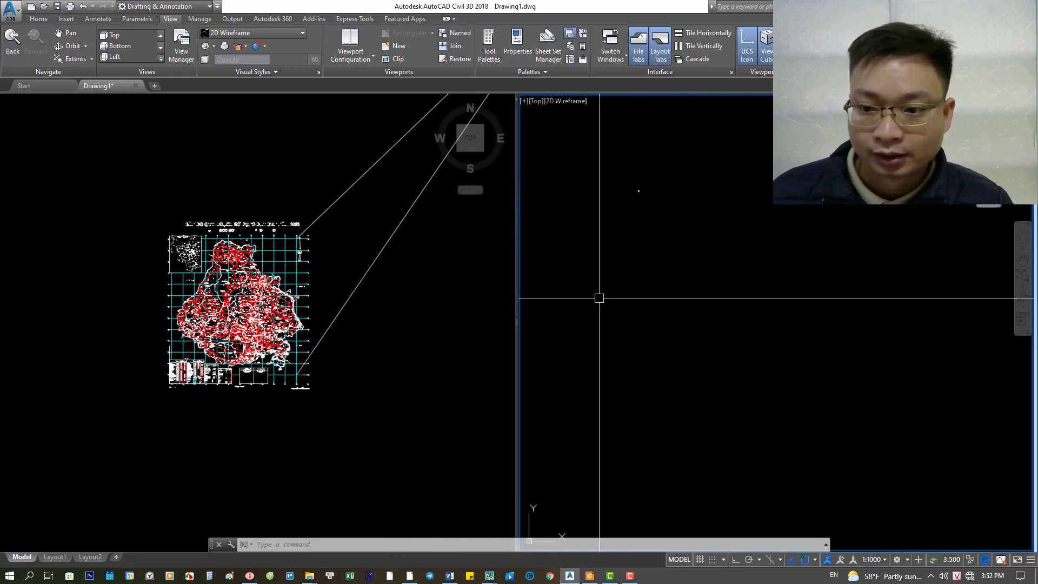
click(291, 239)
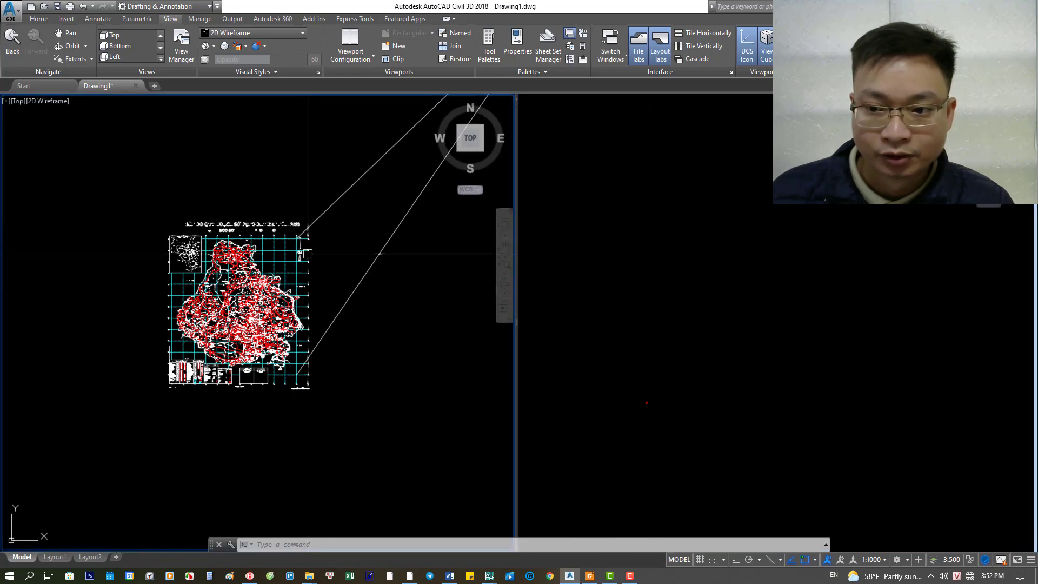
click(251, 251)
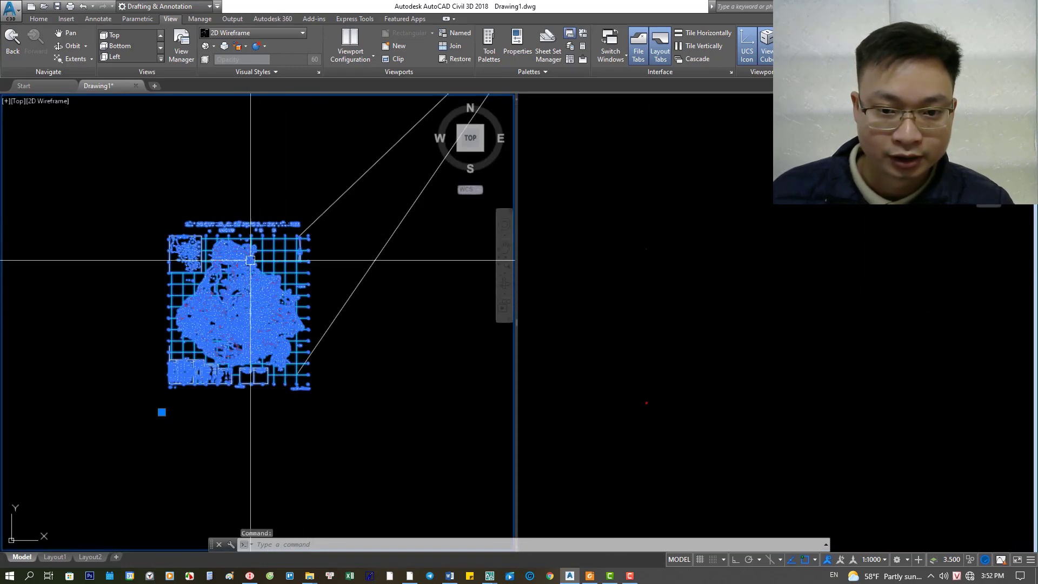
key(Escape)
key(Escape)
click(365, 427)
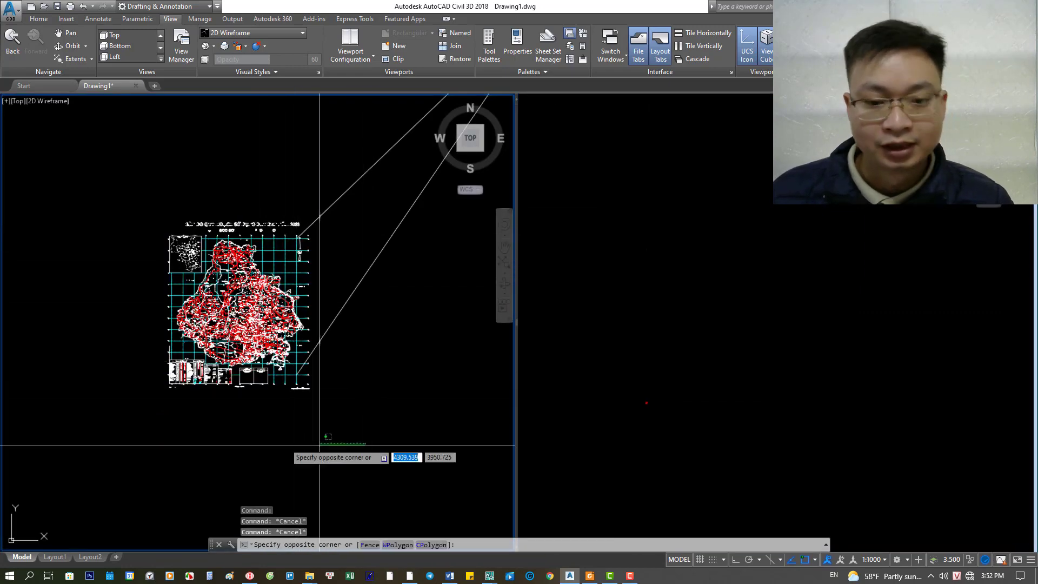
key(Escape)
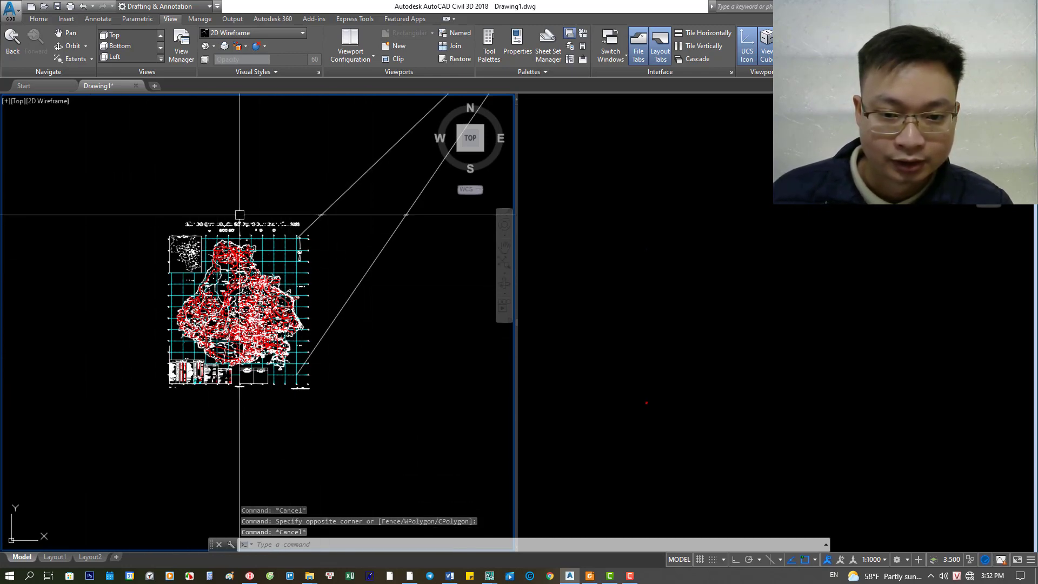
click(676, 489)
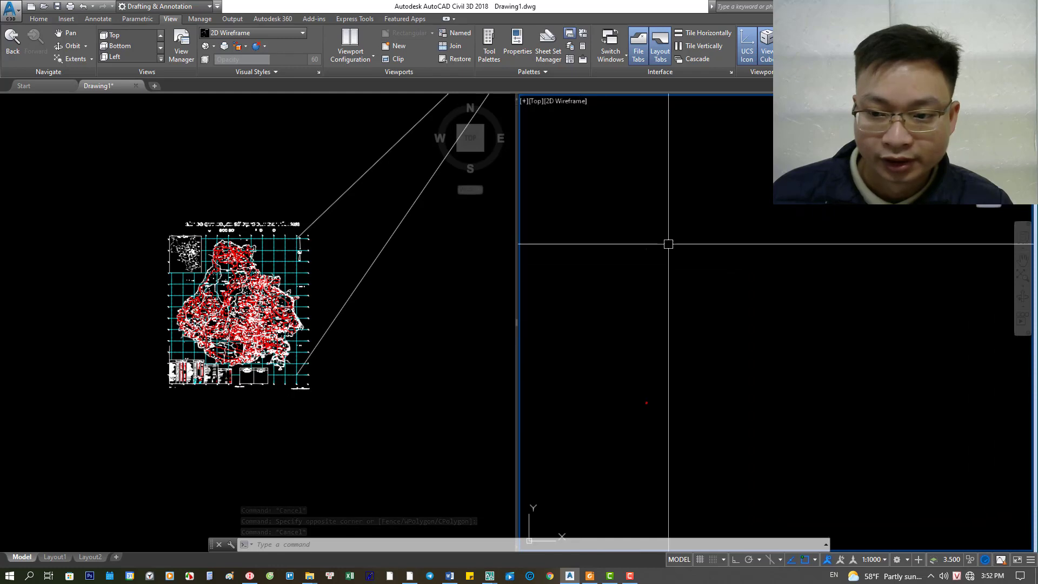
- In Drafting Settings, clear all object snaps, enable only Endpoint and Center, and apply
click(373, 382)
text(DS)
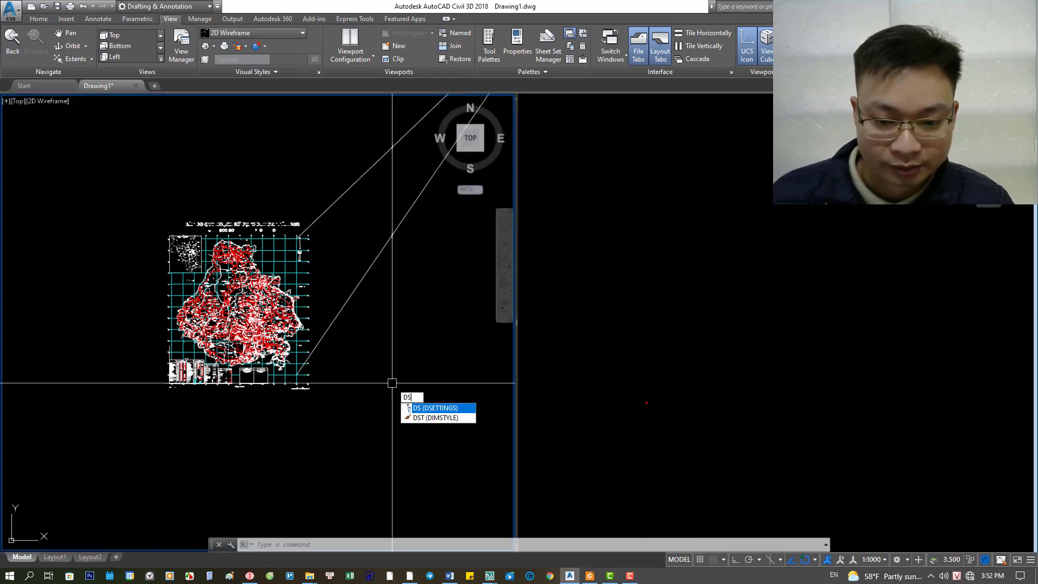
key(Return)
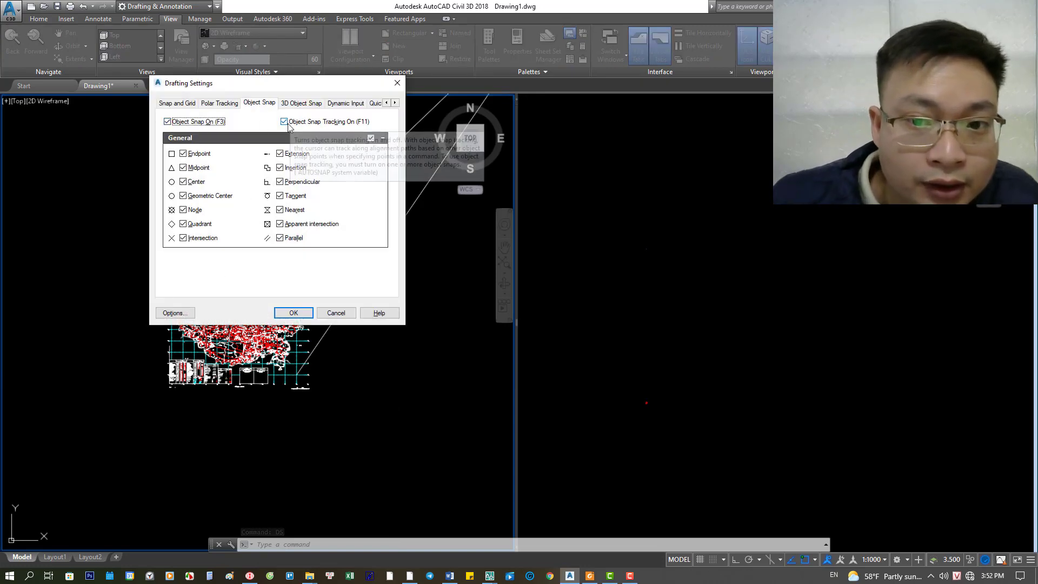
click(370, 138)
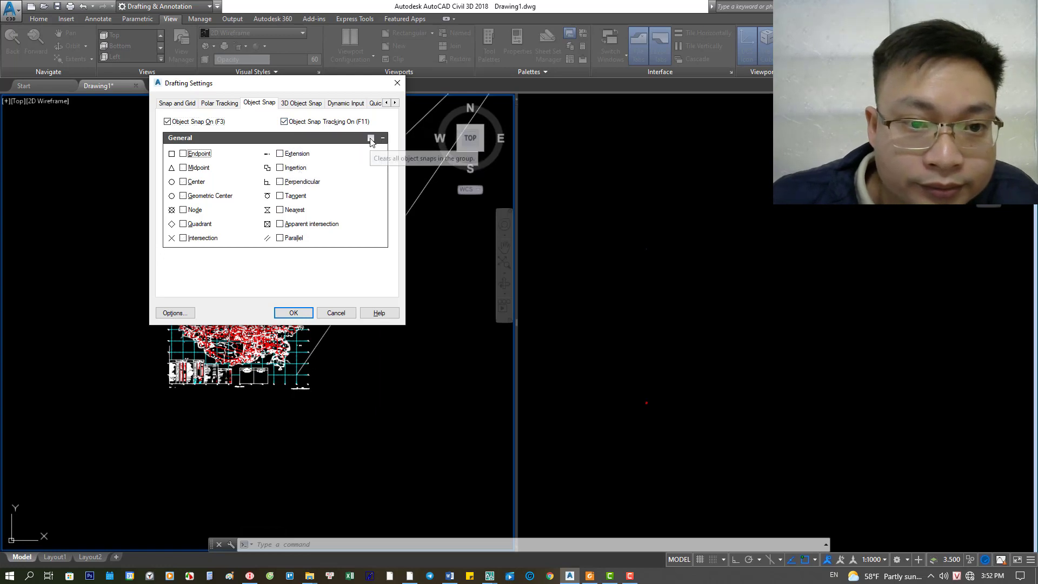
click(201, 155)
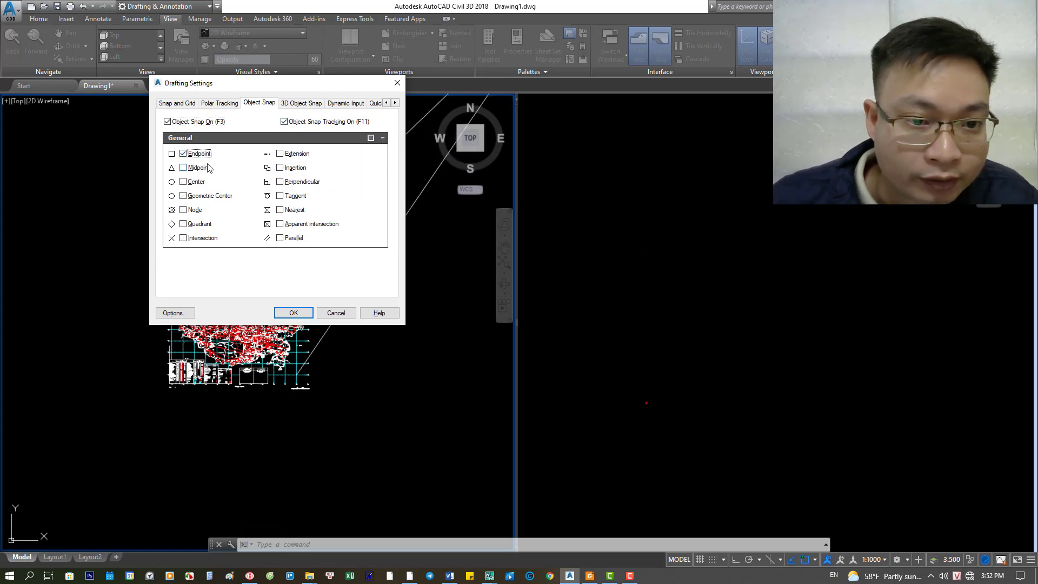
click(294, 314)
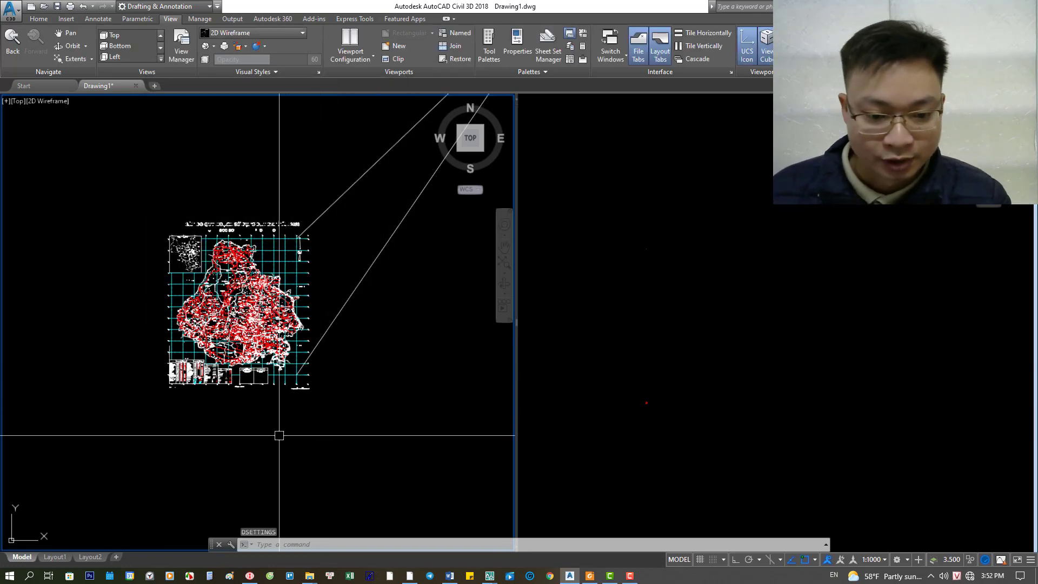
- Start ALIGN and select the Sóc Sơn map as the object to align
text(Al)
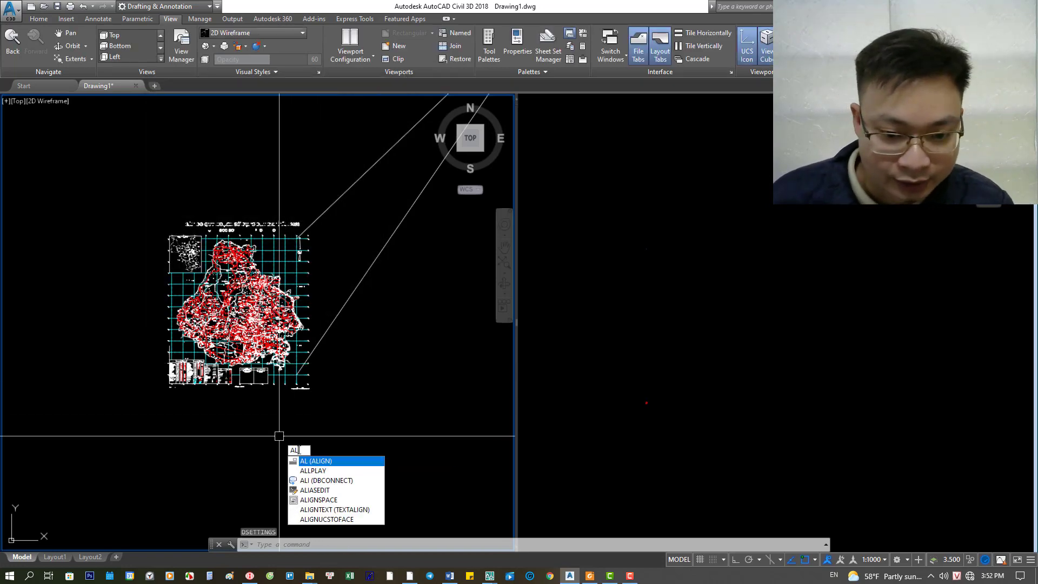
click(310, 461)
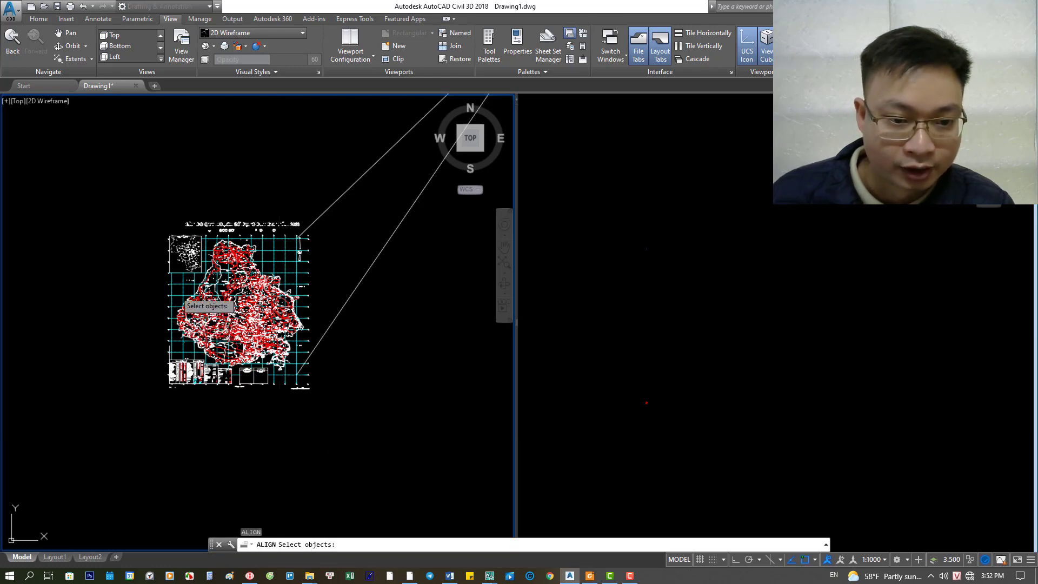
click(186, 287)
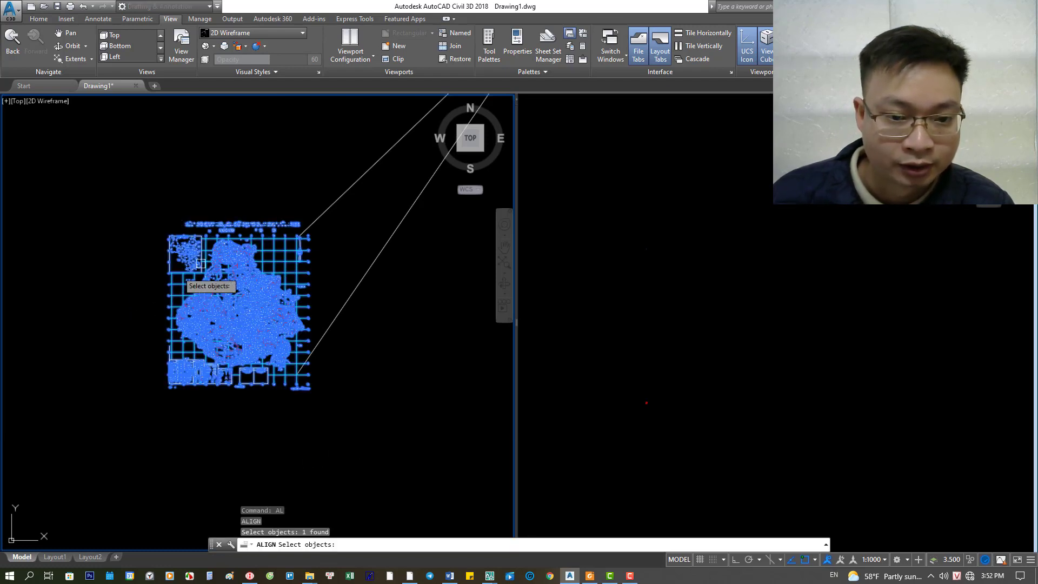
key(Return)
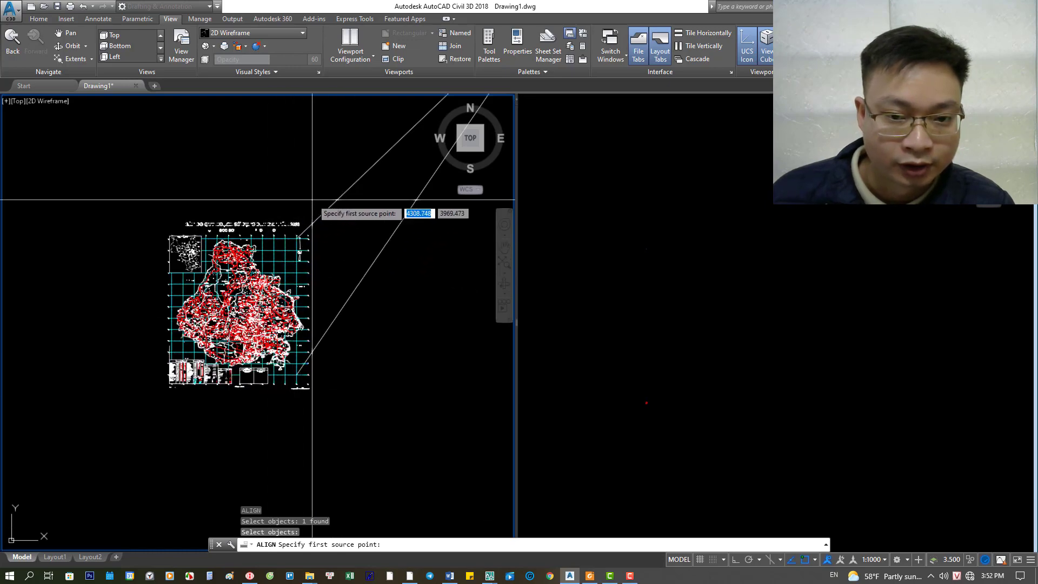
scroll(316, 220, up, 4)
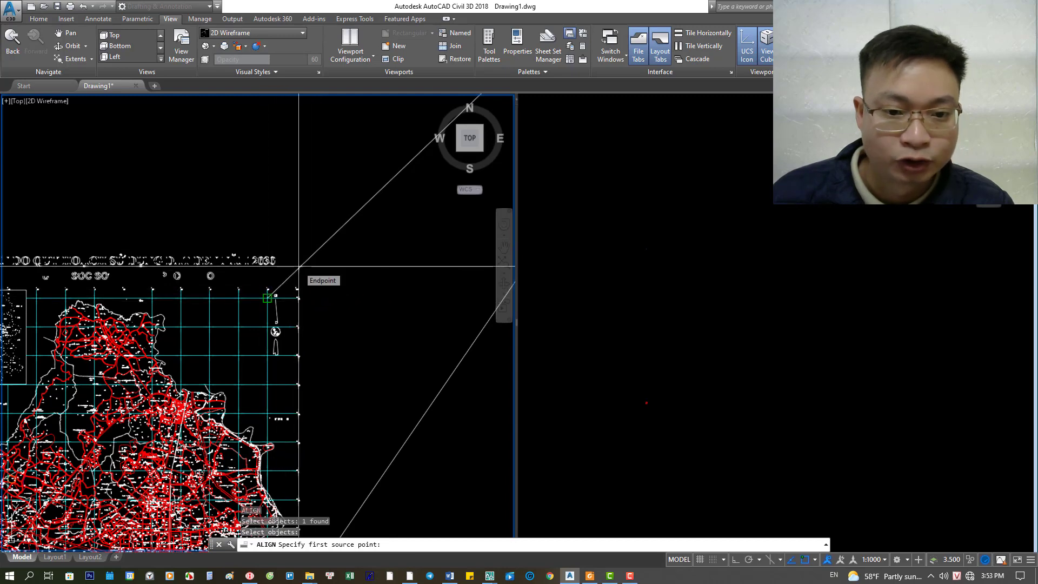
- Match the map's grid corner to the yellow circle's centre as the first point pair
click(267, 298)
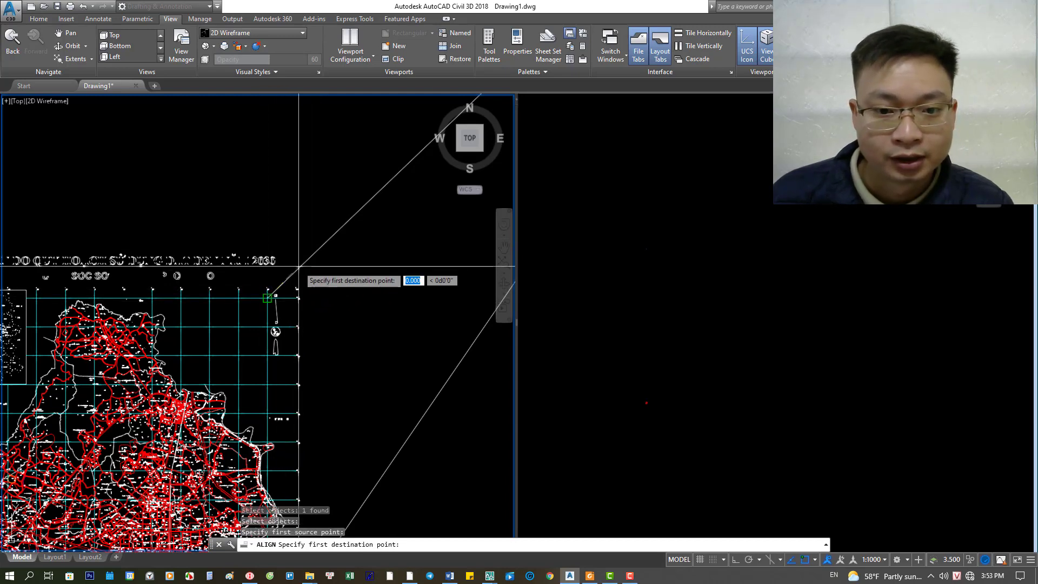
click(634, 277)
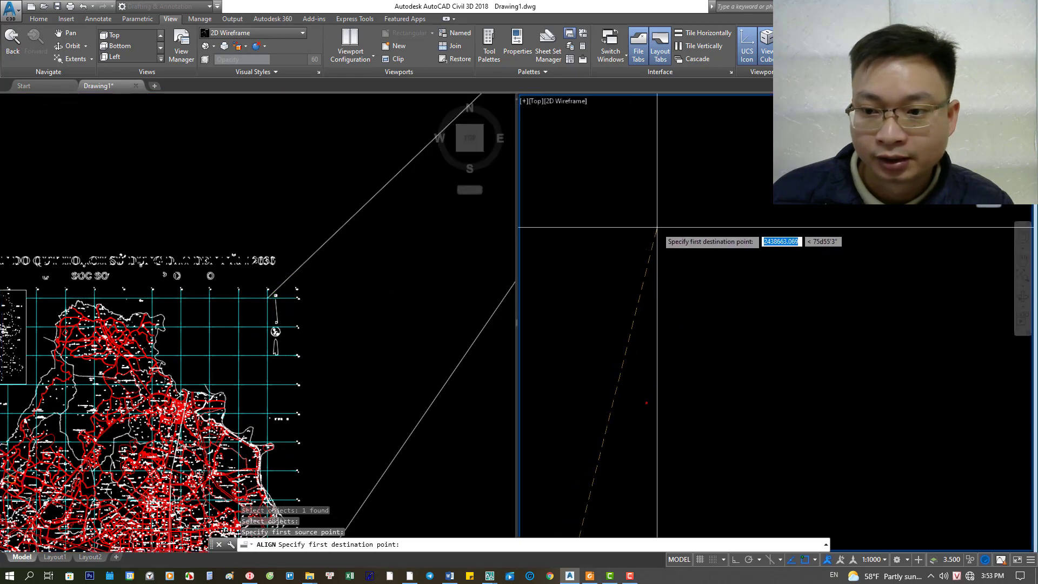
scroll(631, 301, up, 2)
scroll(663, 268, up, 2)
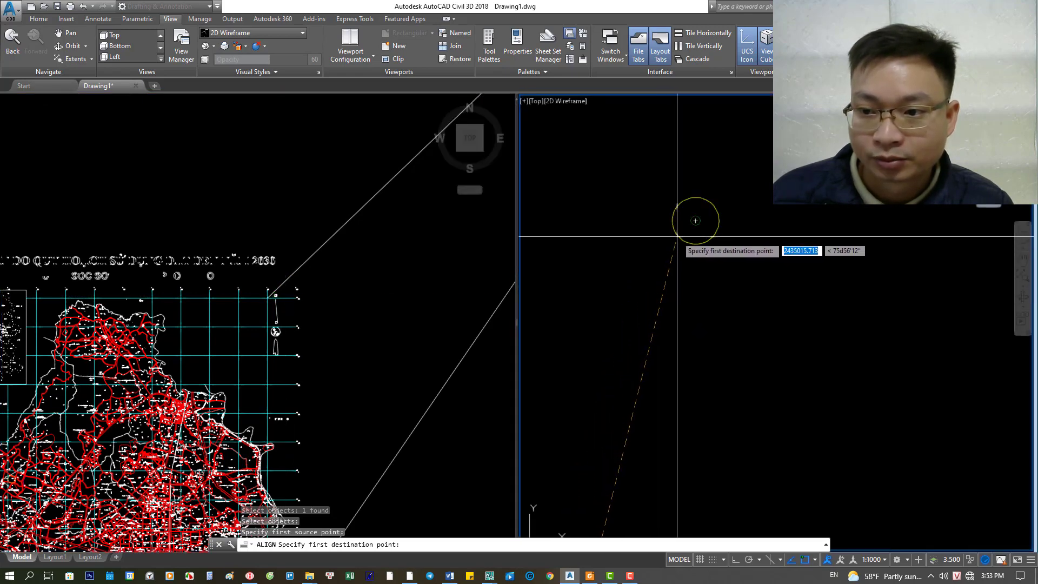
click(696, 222)
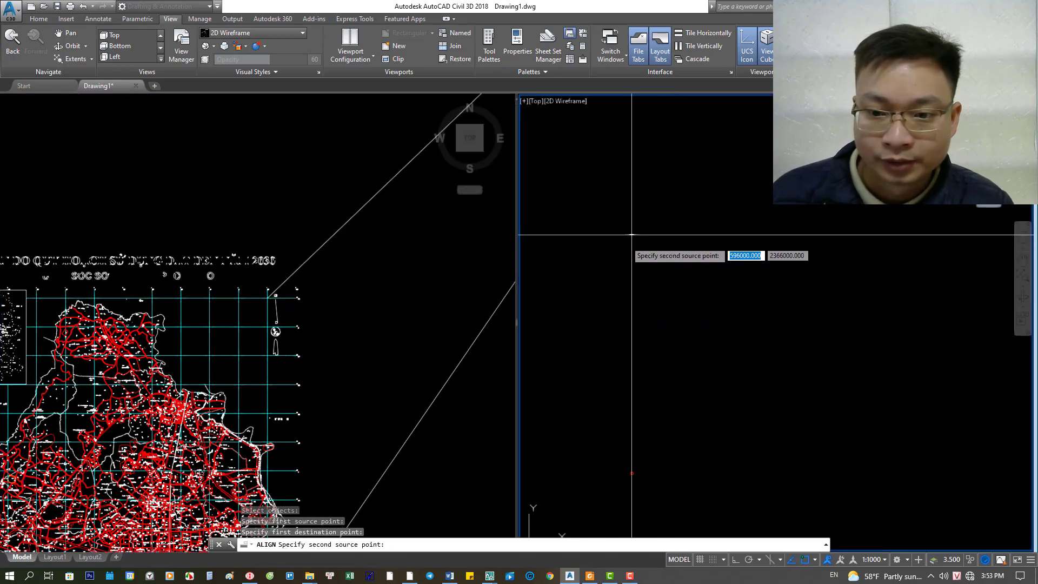
- Match the lower grid corner to the red circle's centre as the second point pair
click(278, 278)
scroll(270, 278, down, 3)
scroll(284, 283, up, 1)
scroll(271, 173, up, 1)
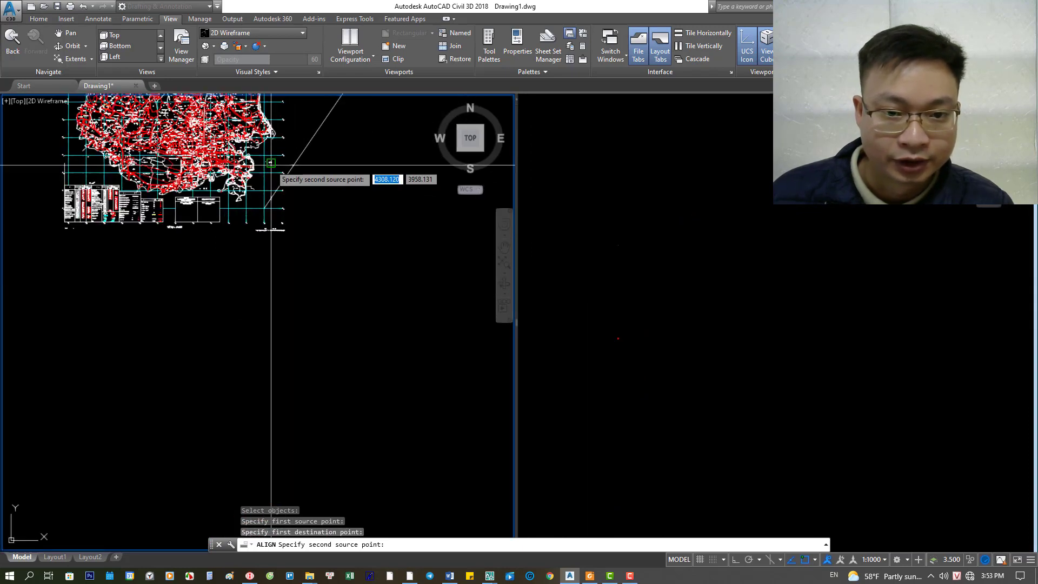
scroll(297, 175, up, 3)
click(259, 235)
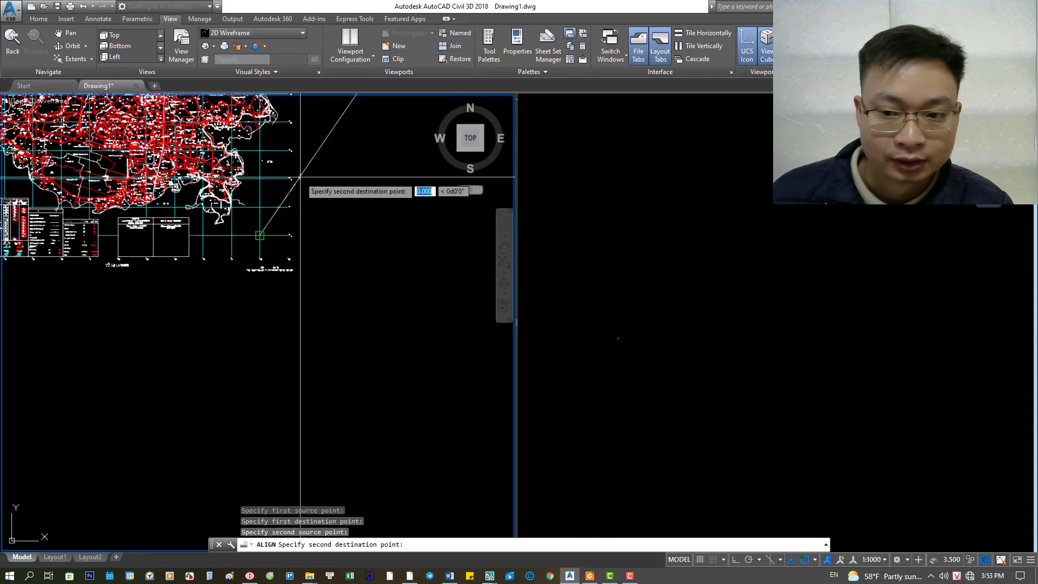
click(606, 370)
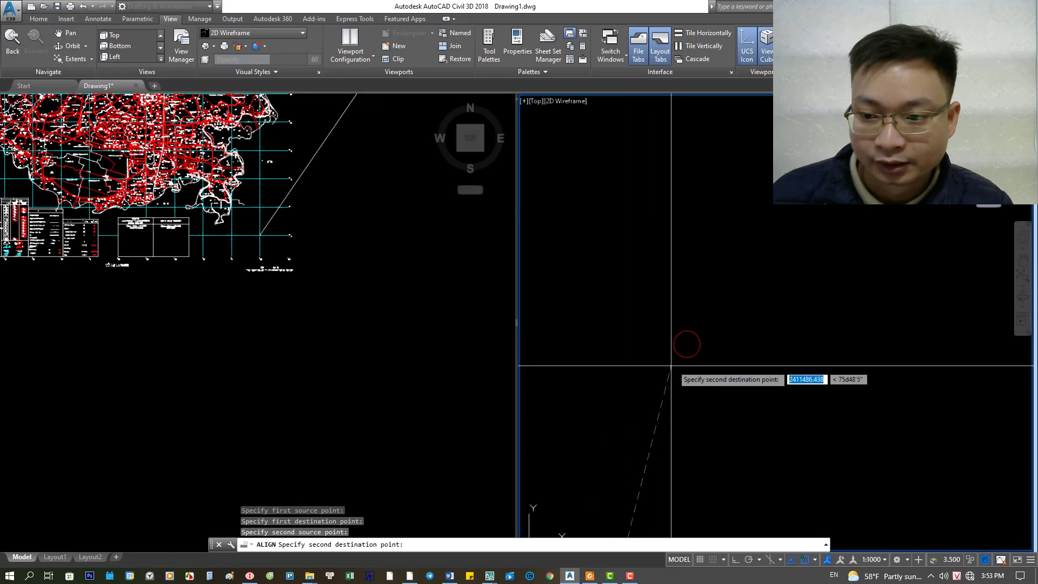
click(686, 344)
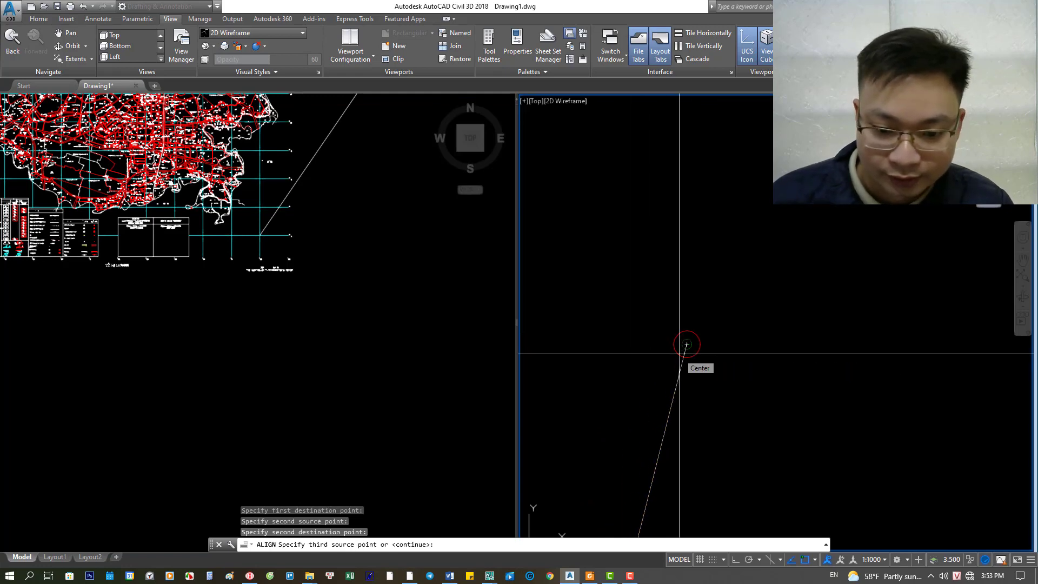
- Finish ALIGN with two point pairs and answer Y to scale the map
key(Return)
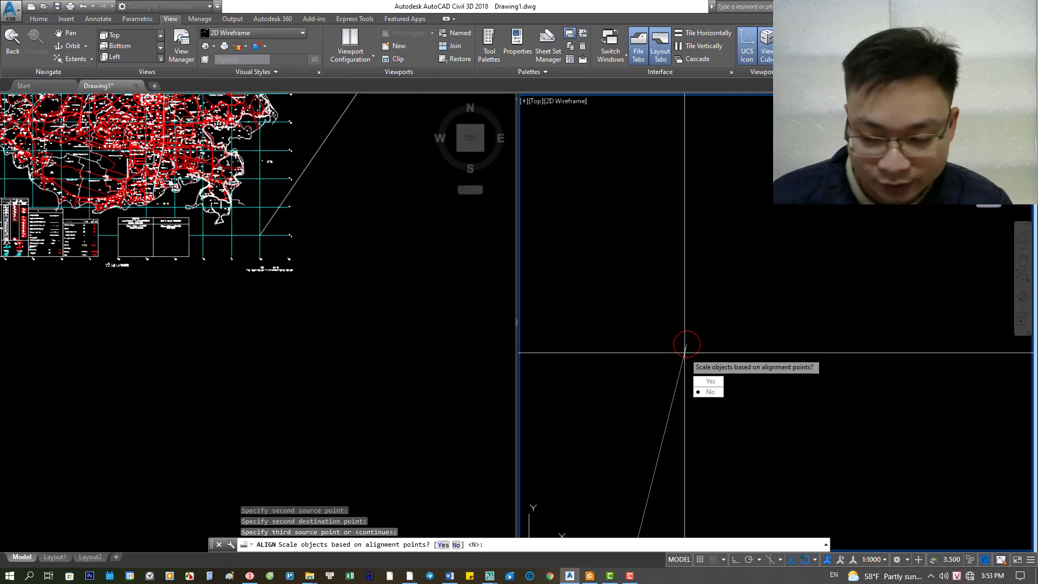
text(y)
key(Return)
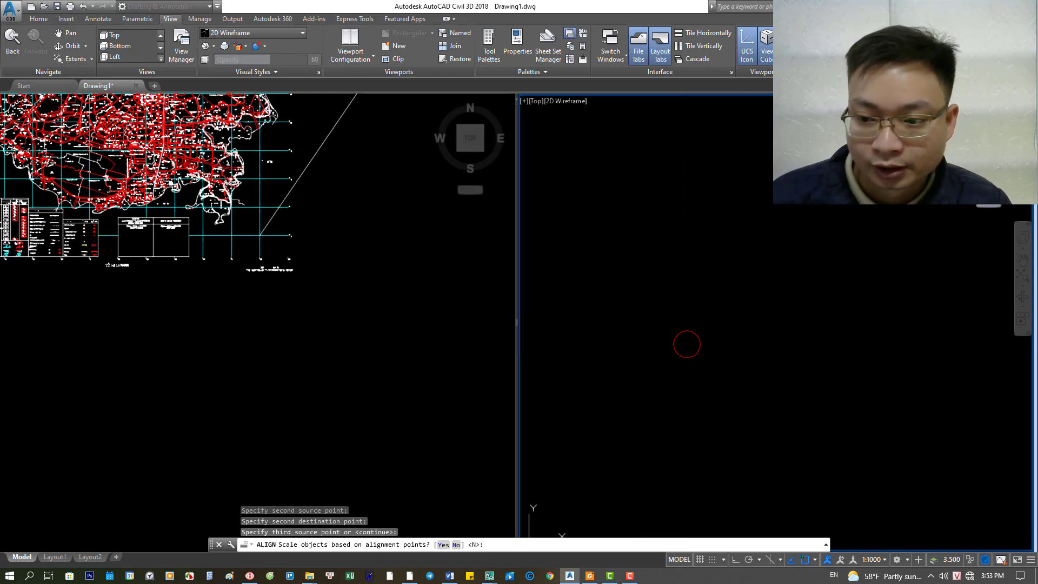
text(y)
key(Return)
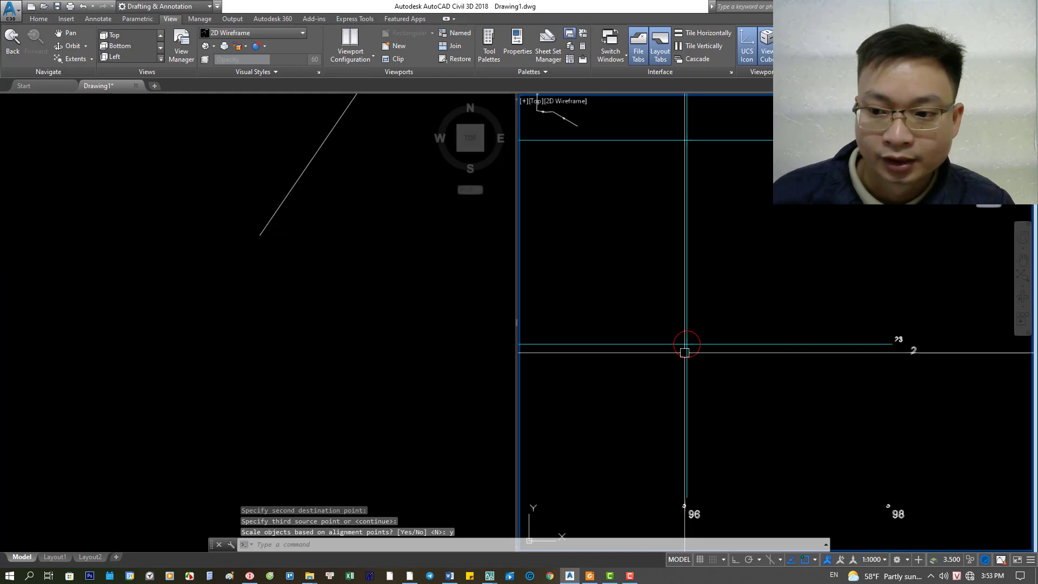
- Switch the display from split views to one single full-size viewport
scroll(719, 373, down, 6)
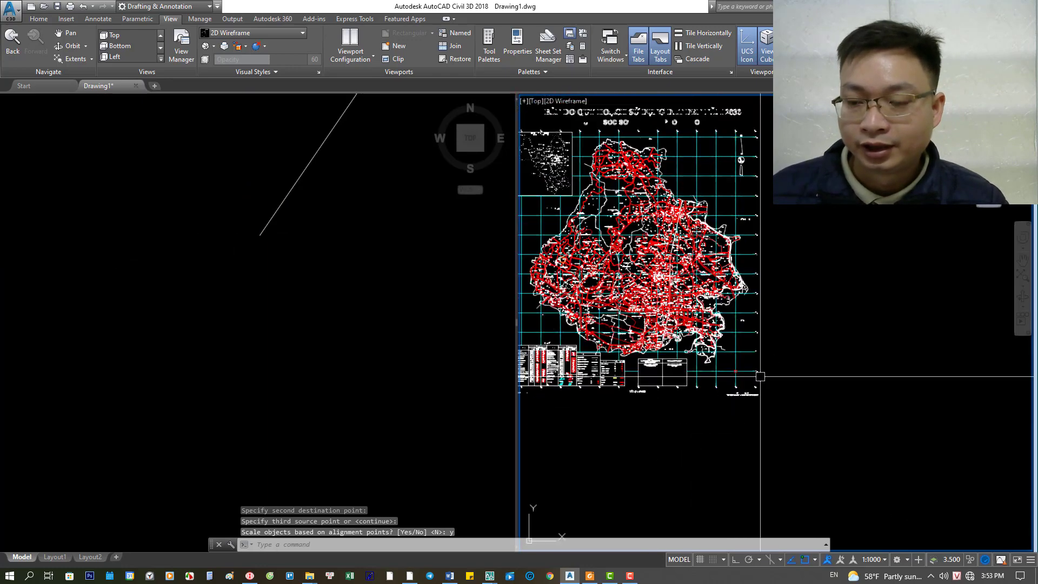
scroll(744, 361, down, 2)
scroll(741, 240, up, 2)
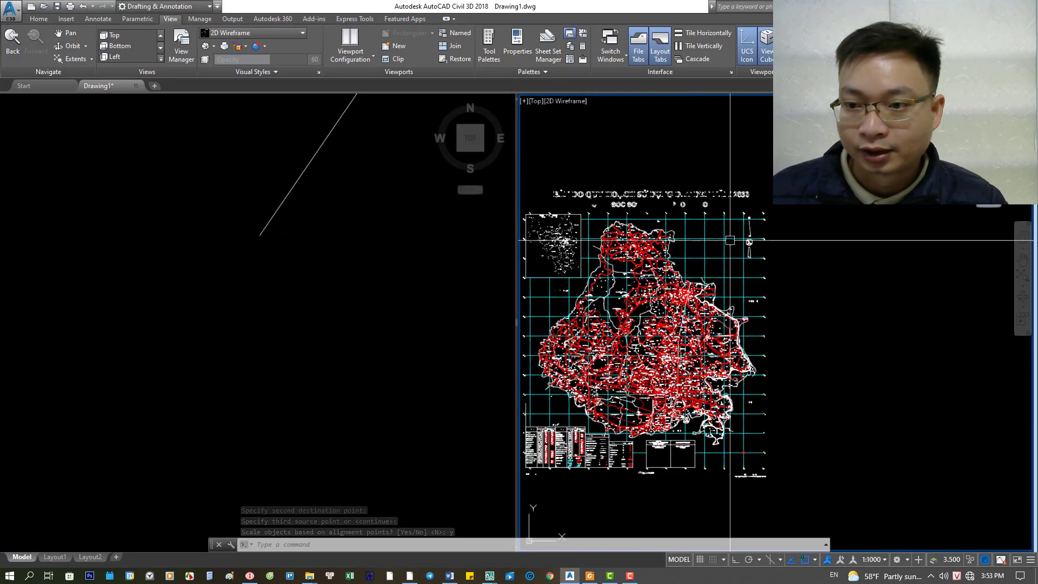
key(Escape)
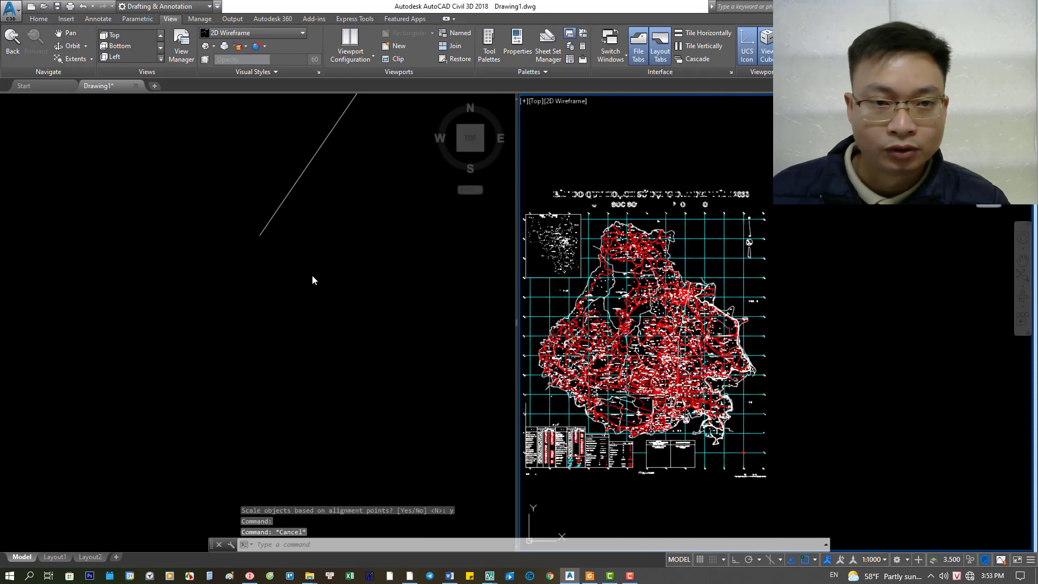
click(313, 278)
click(362, 62)
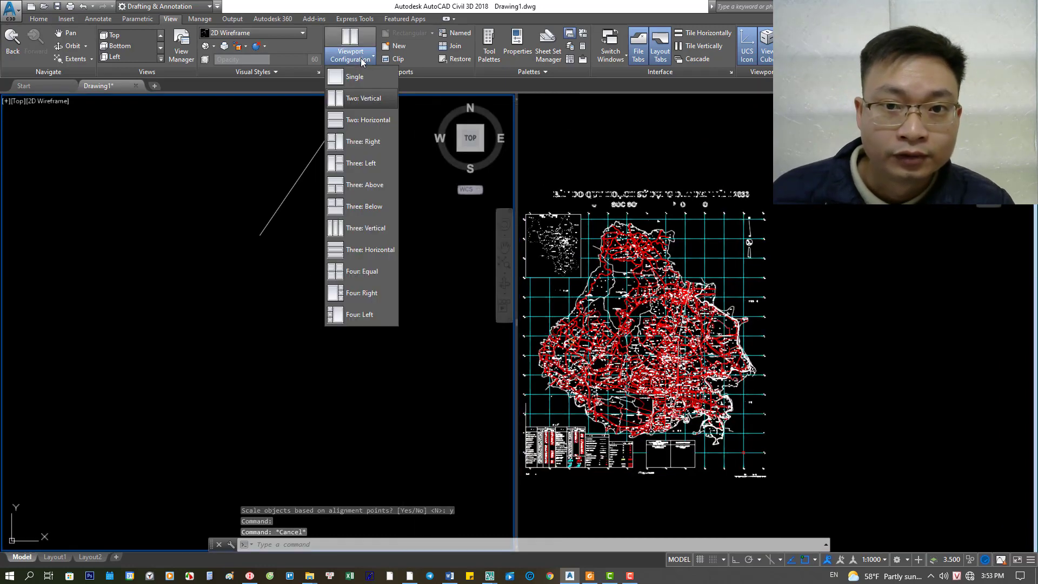
click(346, 74)
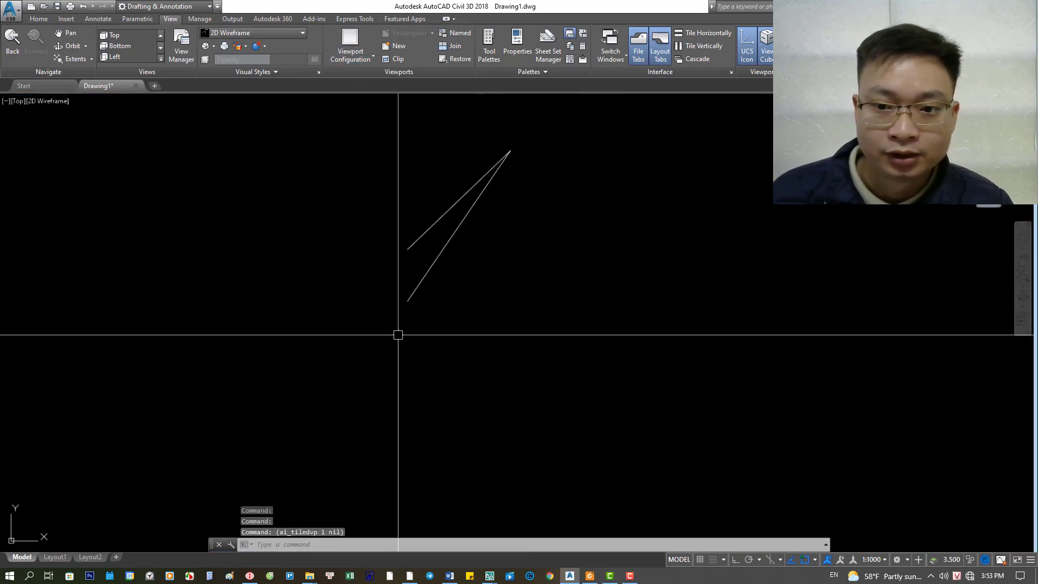
- Window-select the leftover angled reference lines and erase them
scroll(412, 328, up, 3)
click(461, 405)
click(317, 324)
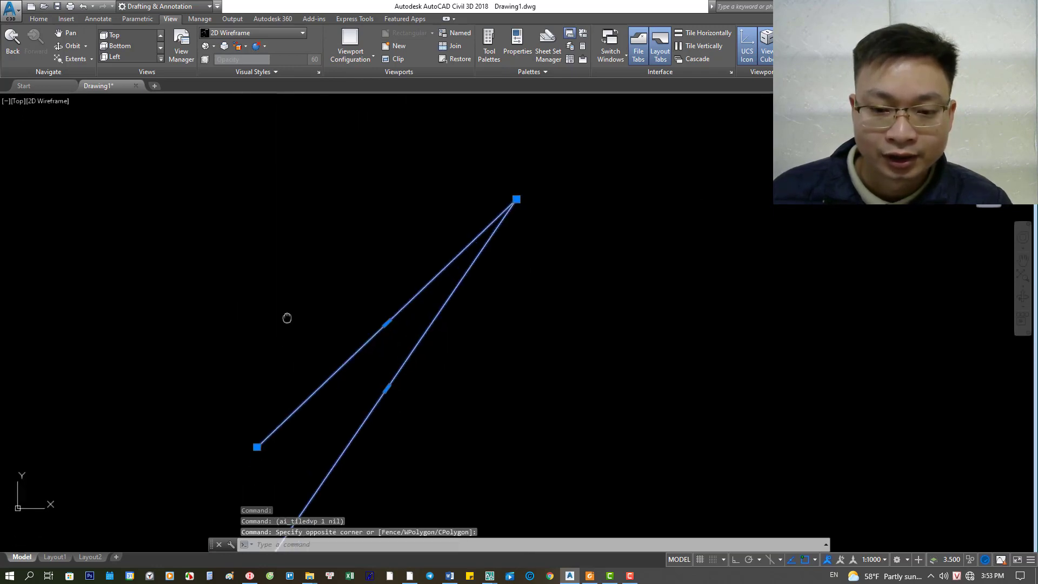
text(e)
key(Return)
- Zoom to extents and adjust the zoom to view the aligned map
text(z)
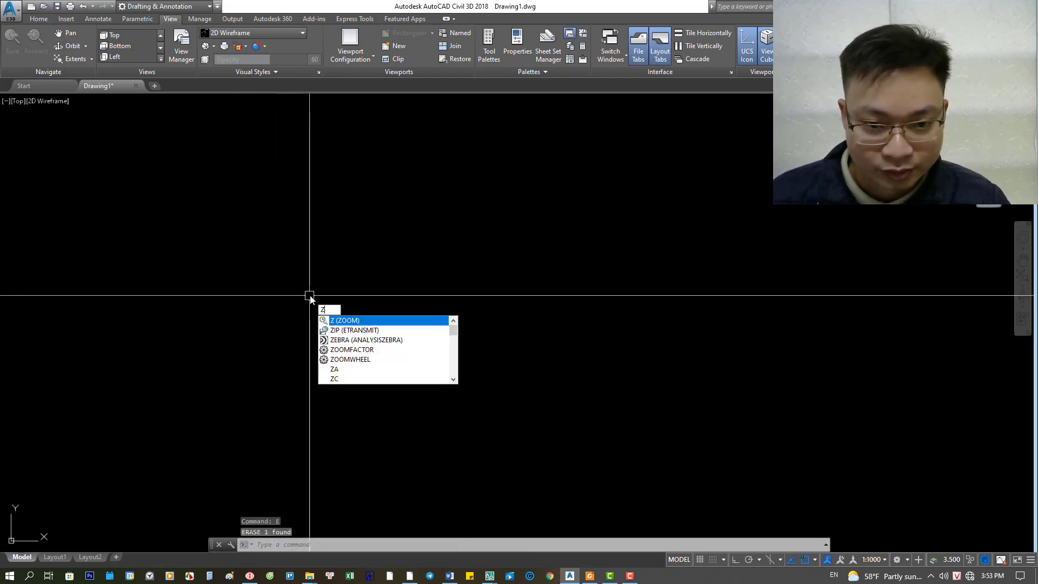
key(Return)
text(e)
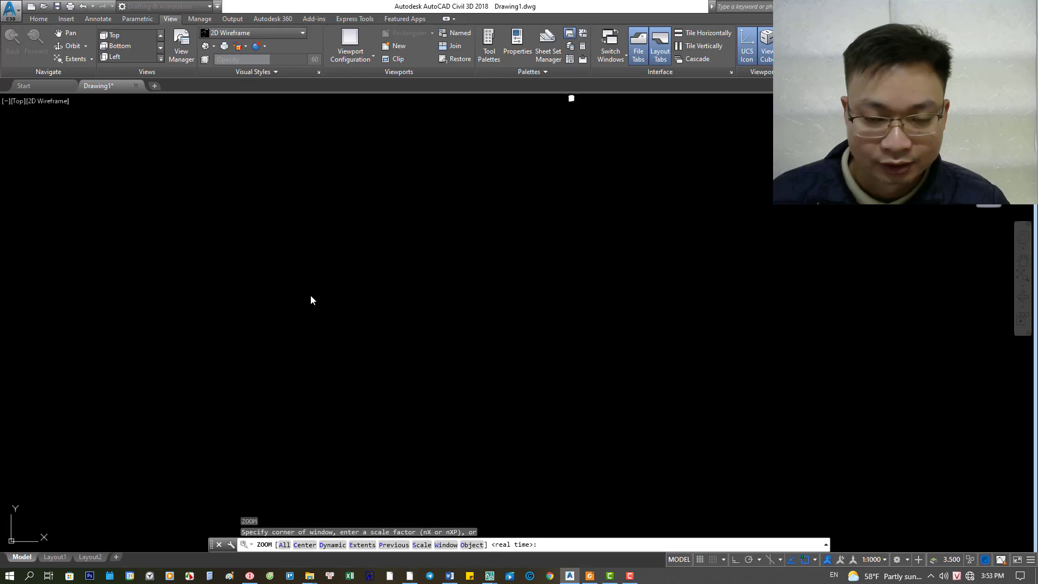
key(Return)
scroll(588, 246, up, 2)
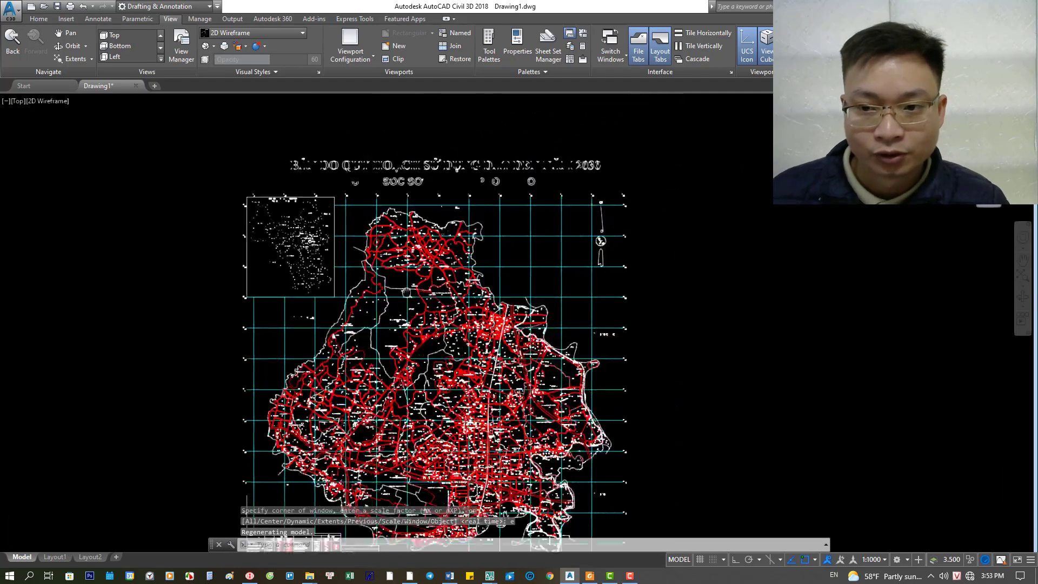
scroll(562, 302, up, 2)
scroll(531, 359, up, 5)
key(Escape)
key(Escape)
key(Escape)
scroll(589, 382, up, 2)
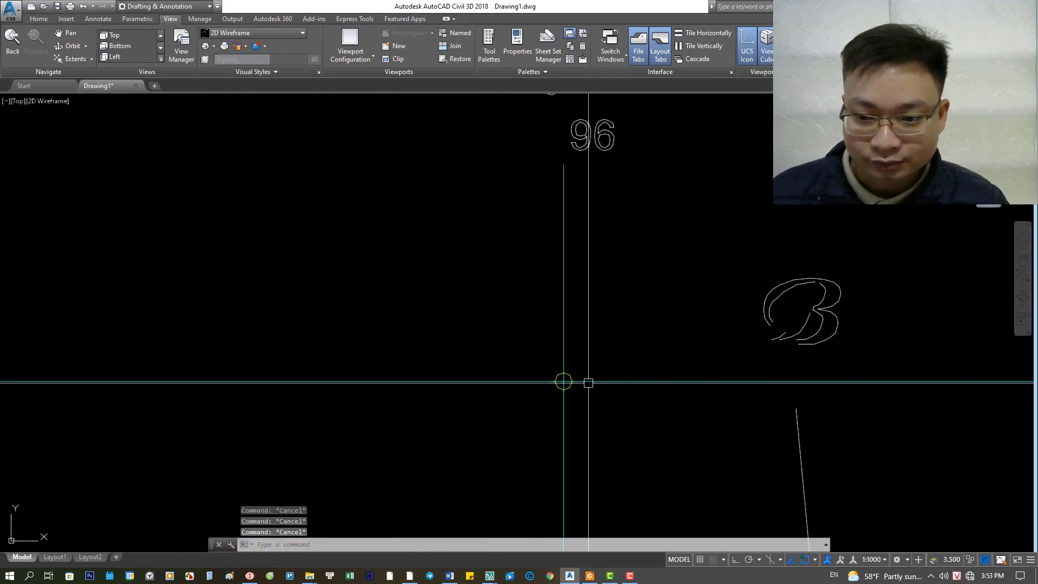
scroll(591, 278, down, 8)
scroll(591, 341, down, 3)
scroll(450, 375, up, 6)
scroll(427, 427, up, 3)
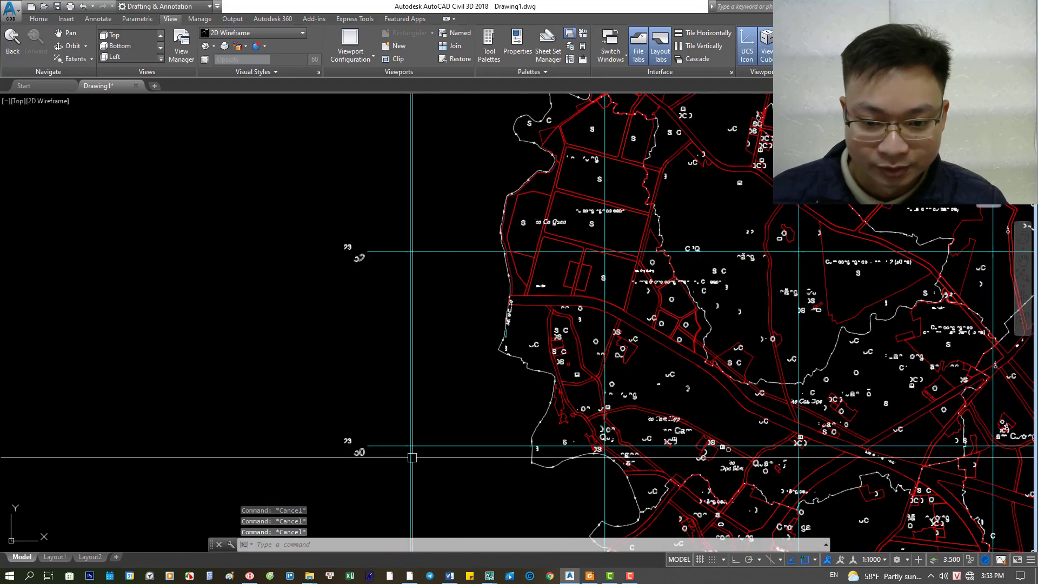
scroll(400, 465, up, 4)
text(I)
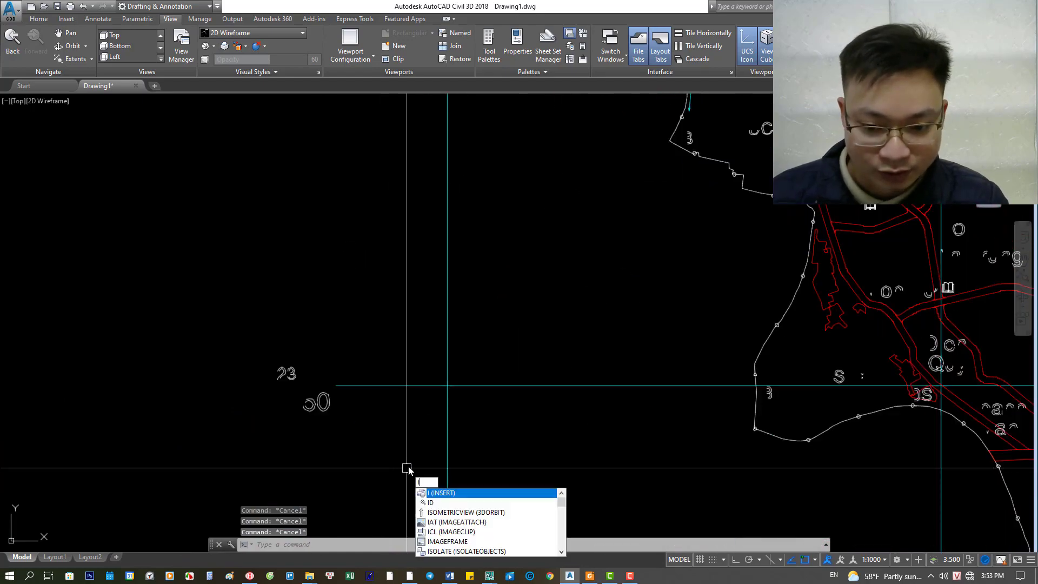
- Run ID on the 23/50 grid intersection, reading X 573548.902, Y 2350000.000
text(d)
key(Return)
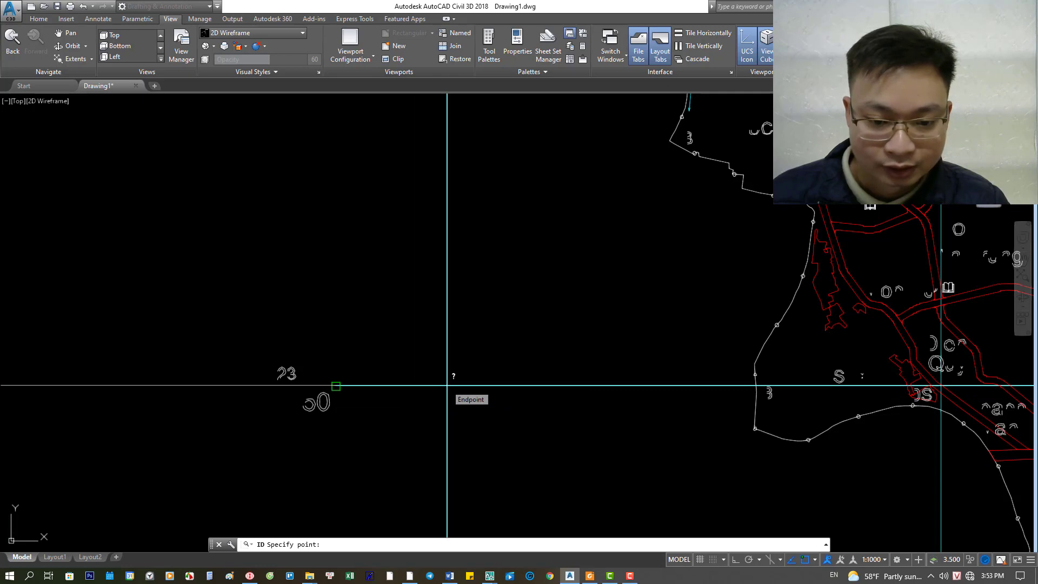
click(447, 385)
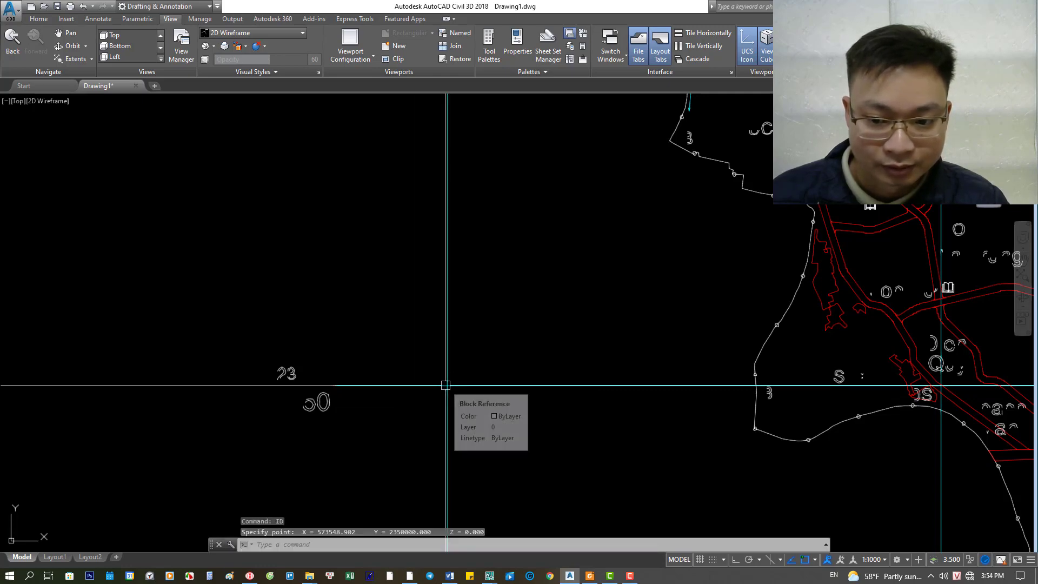
scroll(314, 344, down, 8)
scroll(314, 344, down, 3)
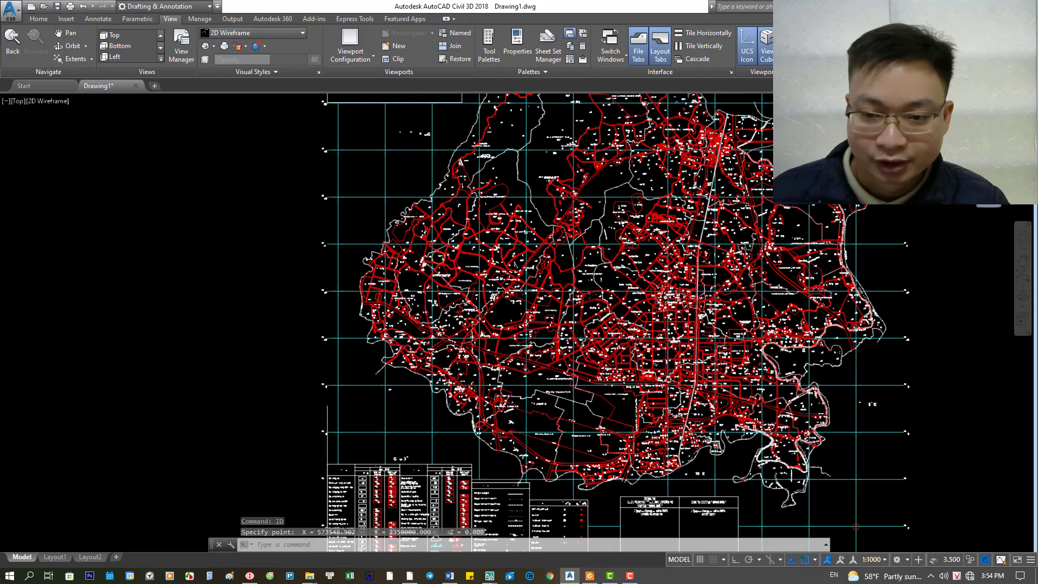
scroll(352, 343, down, 3)
- Select and deselect the map block, then pan to recentre the map sheet
click(482, 272)
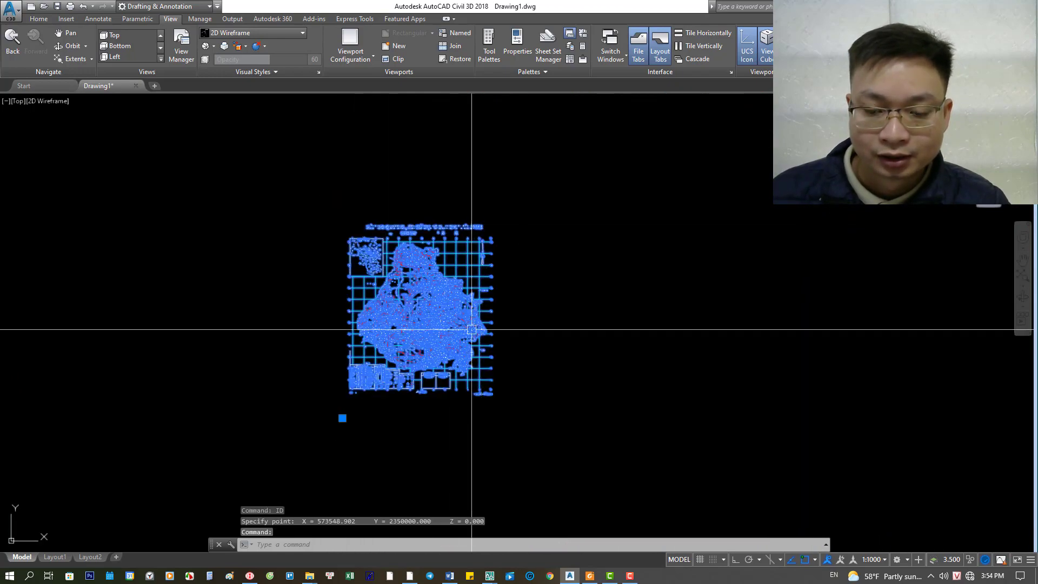
key(Escape)
scroll(494, 204, up, 5)
scroll(495, 204, up, 8)
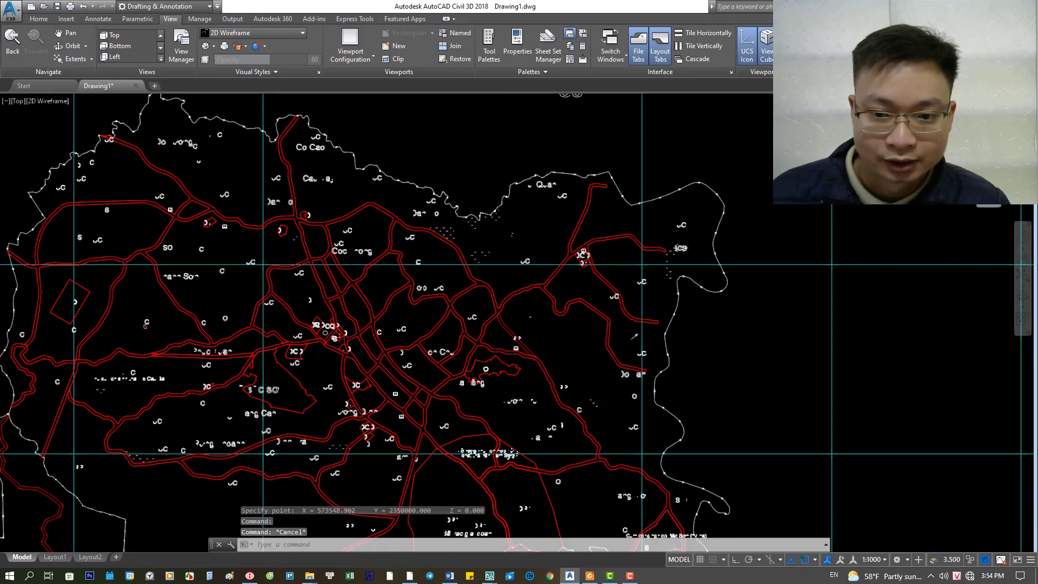
scroll(407, 290, up, 4)
click(332, 305)
scroll(332, 305, down, 5)
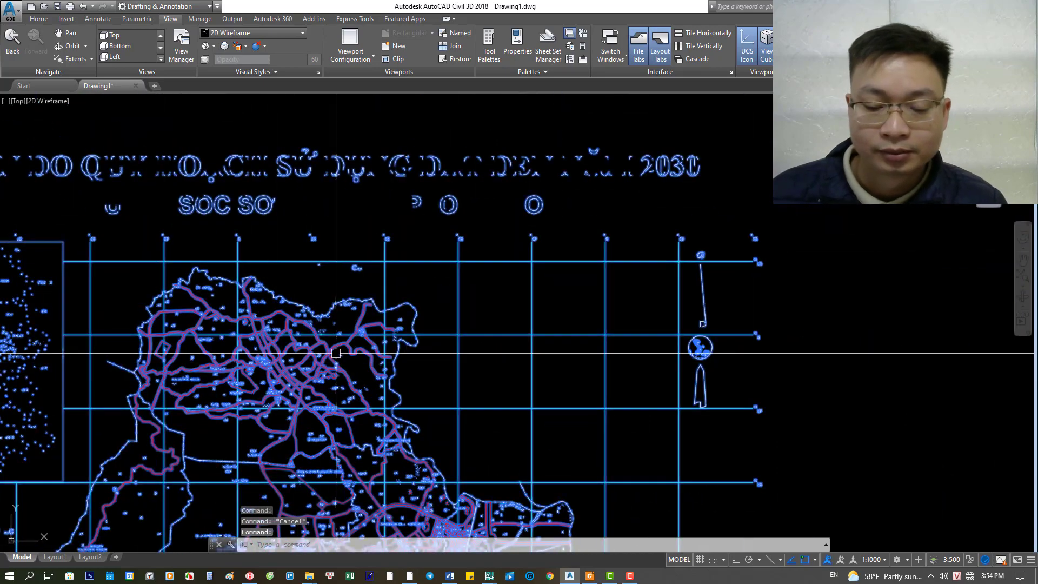
scroll(331, 304, down, 3)
key(Escape)
middle_drag(310, 349, 351, 279)
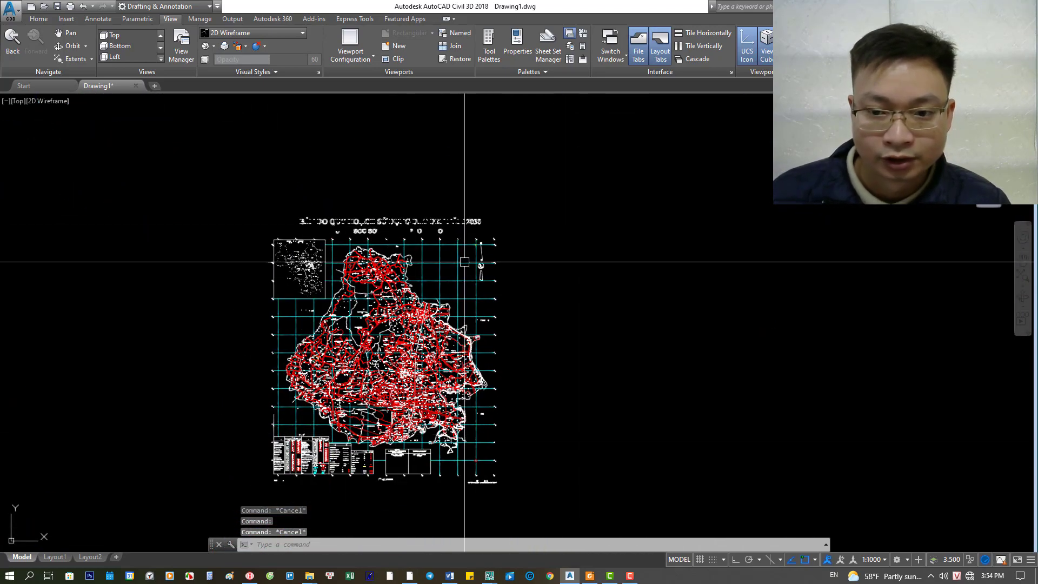
- Select the aligned Sóc Sơn map block and apply EXPLODE to it
click(445, 309)
text(X)
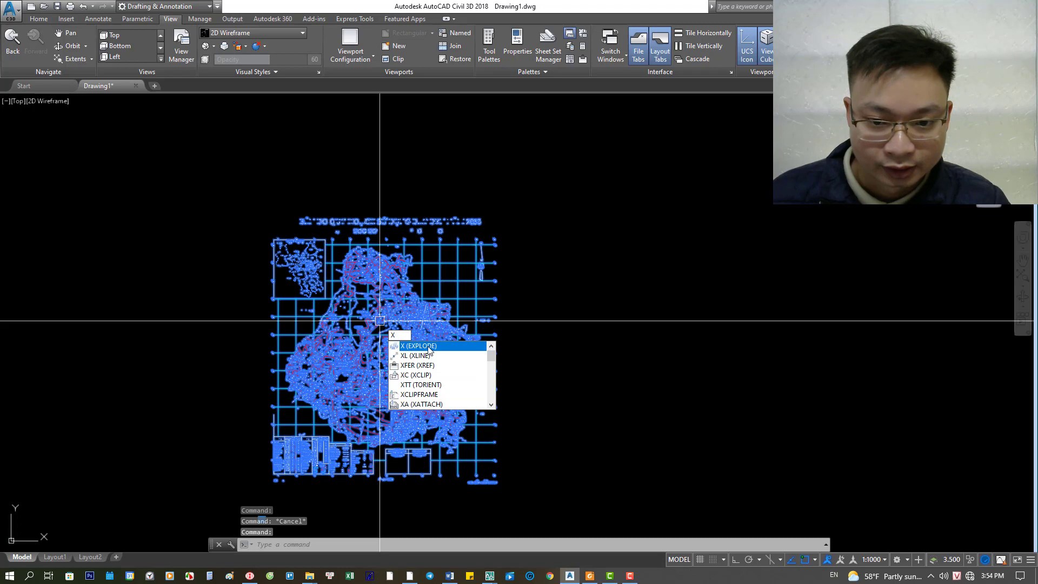
click(426, 349)
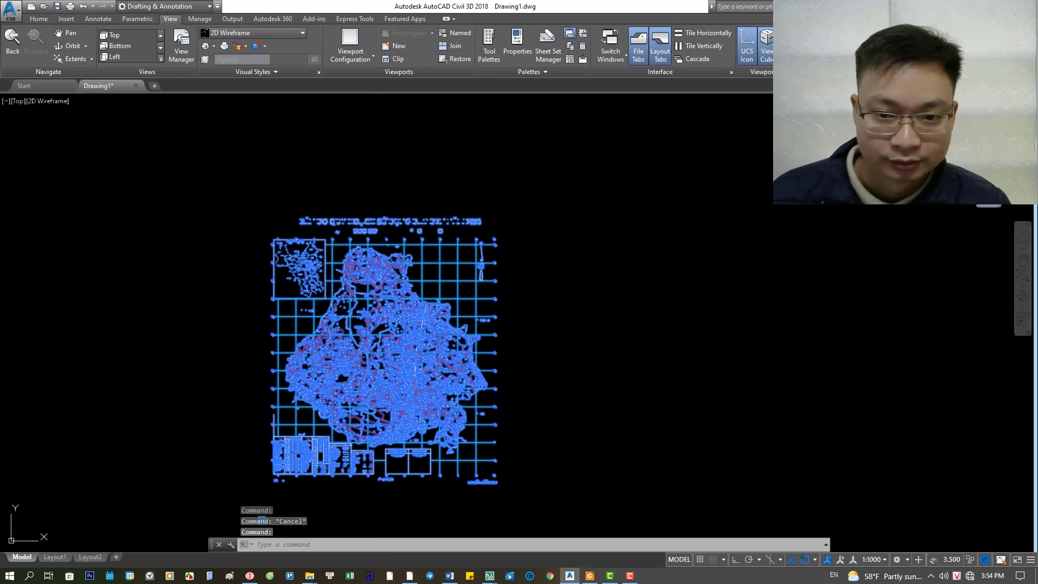
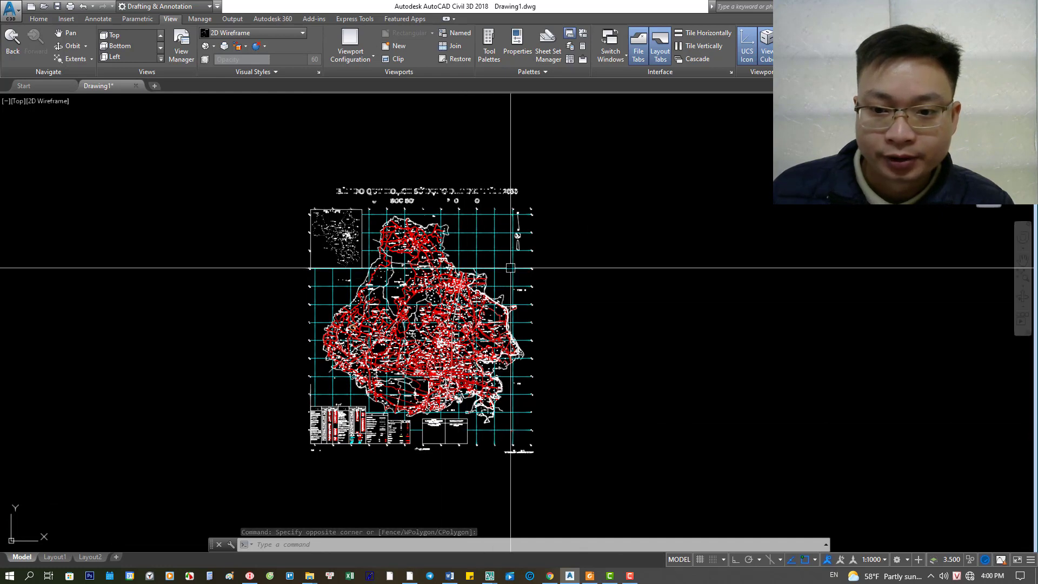
- Save the drawing as 'QH soc son.dwg' in the Soc son folder on the Desktop
click(507, 268)
key(Escape)
key(Escape)
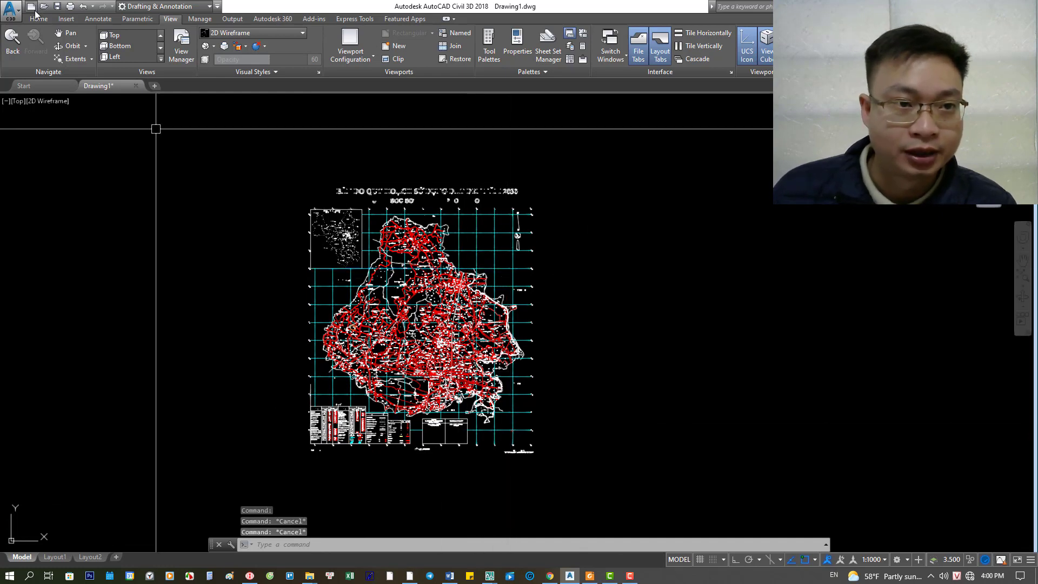
click(37, 19)
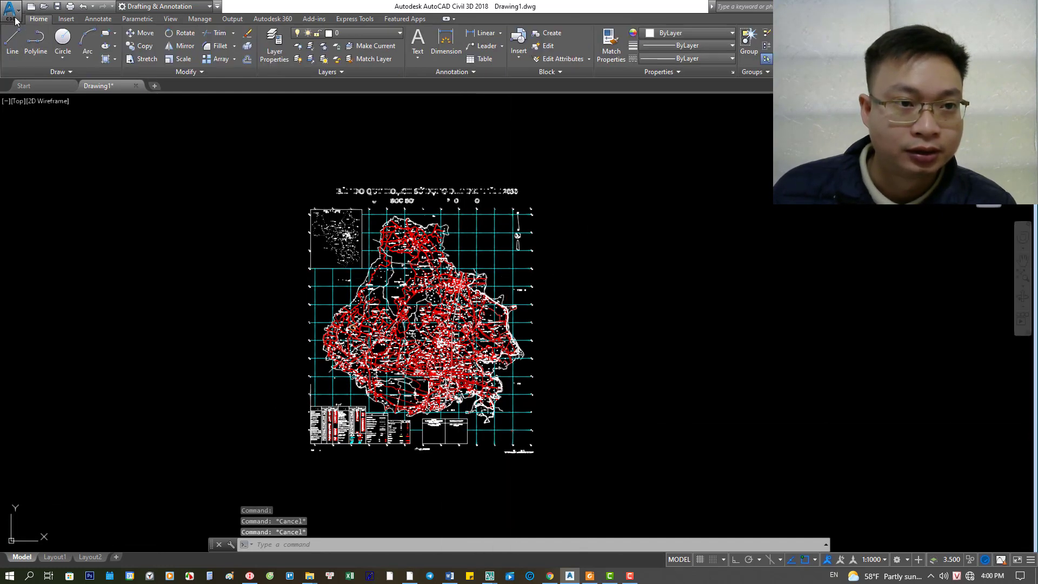
click(12, 12)
click(35, 140)
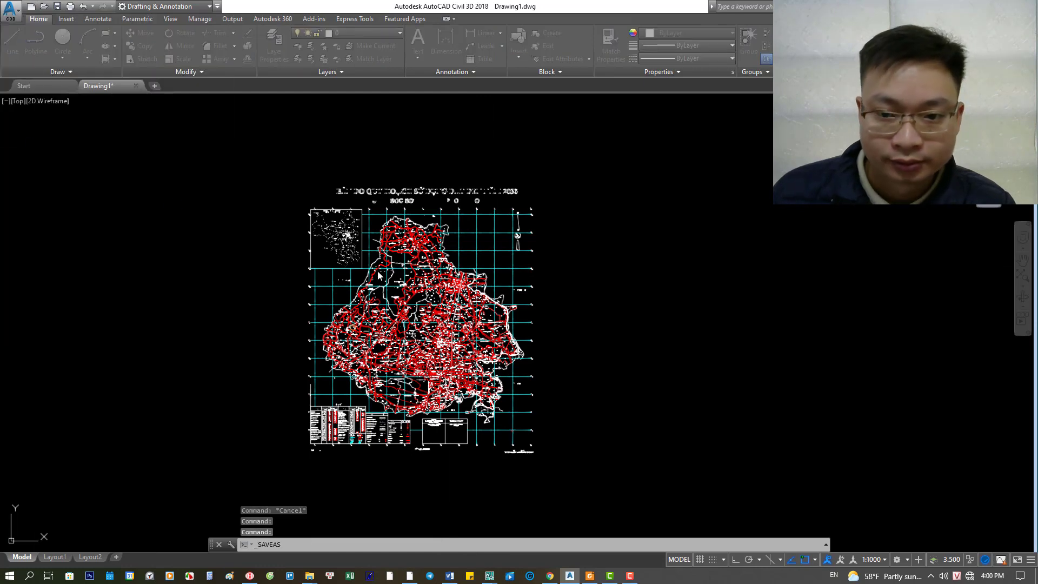
click(229, 208)
click(335, 218)
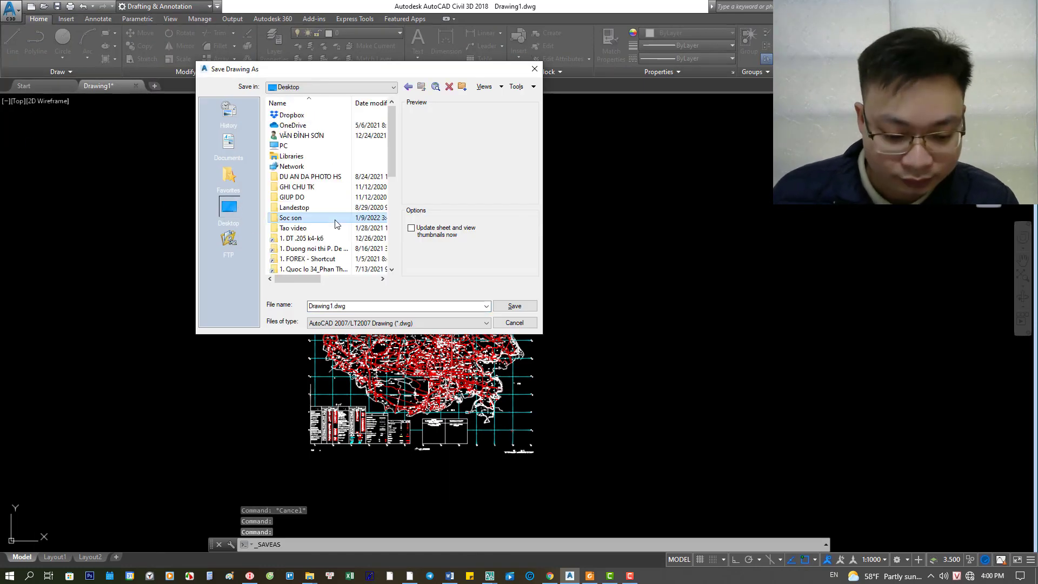
double_click(335, 218)
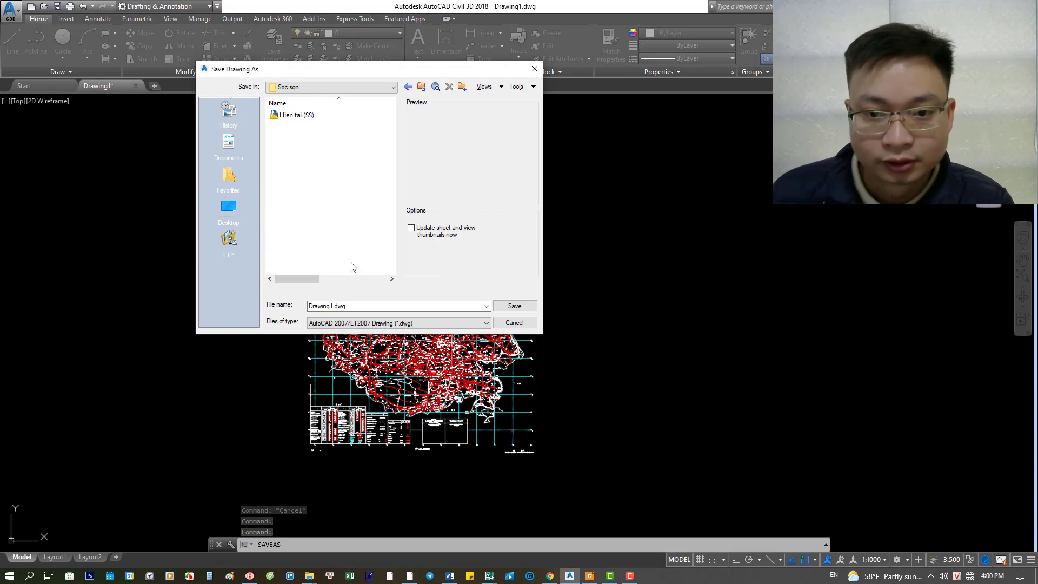
double_click(369, 306)
text(QH soc son)
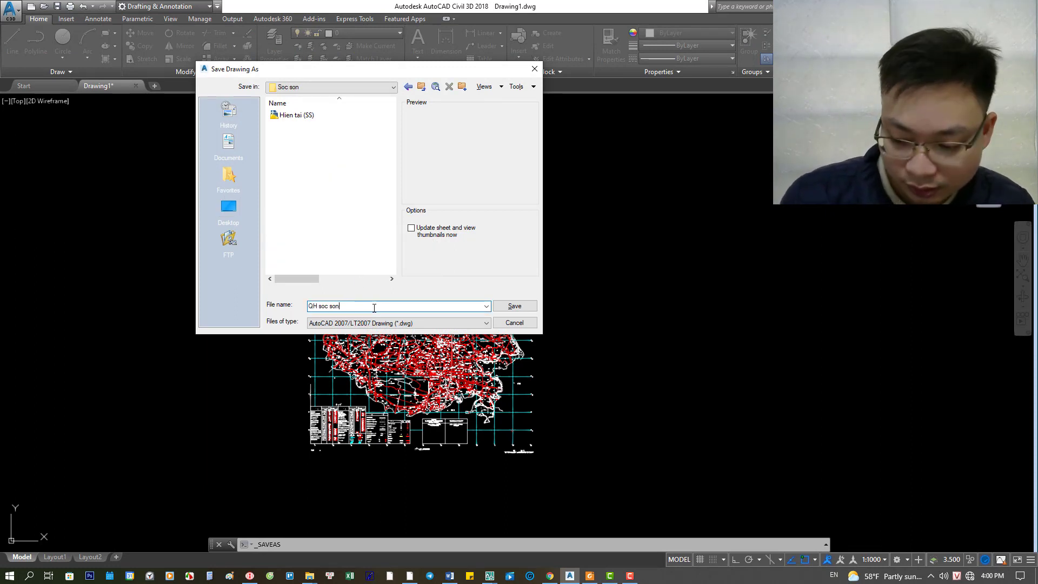
key(Return)
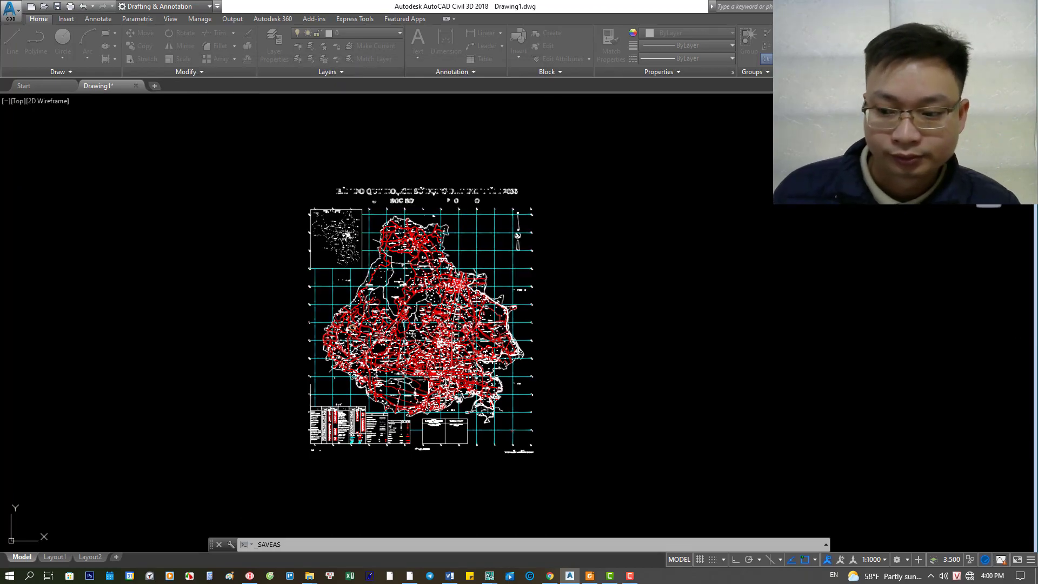
- Recentre and zoom the view on the whole Sóc Sơn map
scroll(485, 200, up, 3)
scroll(454, 347, down, 3)
middle_drag(466, 368, 478, 312)
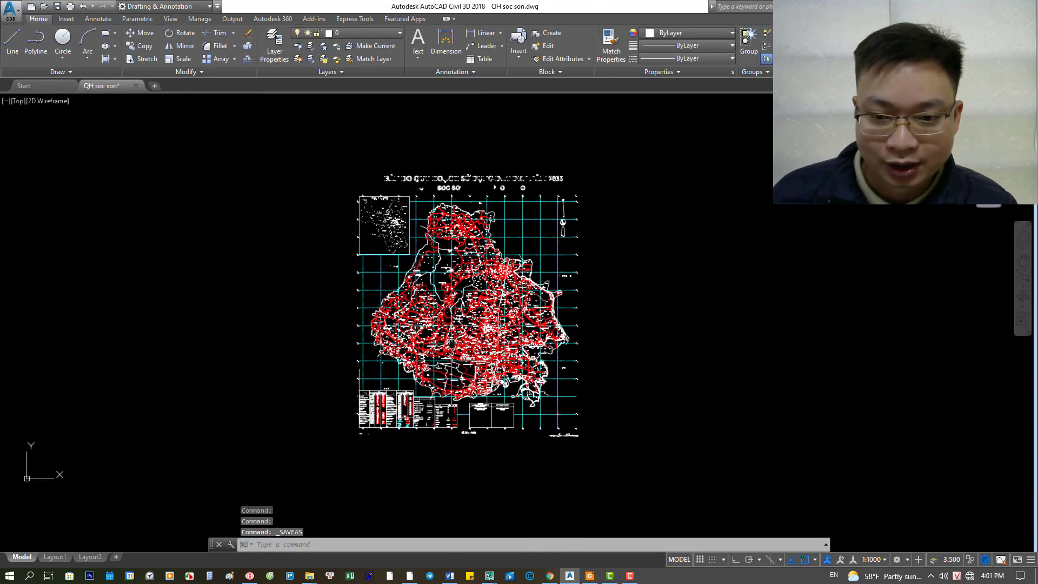
scroll(478, 313, up, 2)
scroll(478, 312, up, 10)
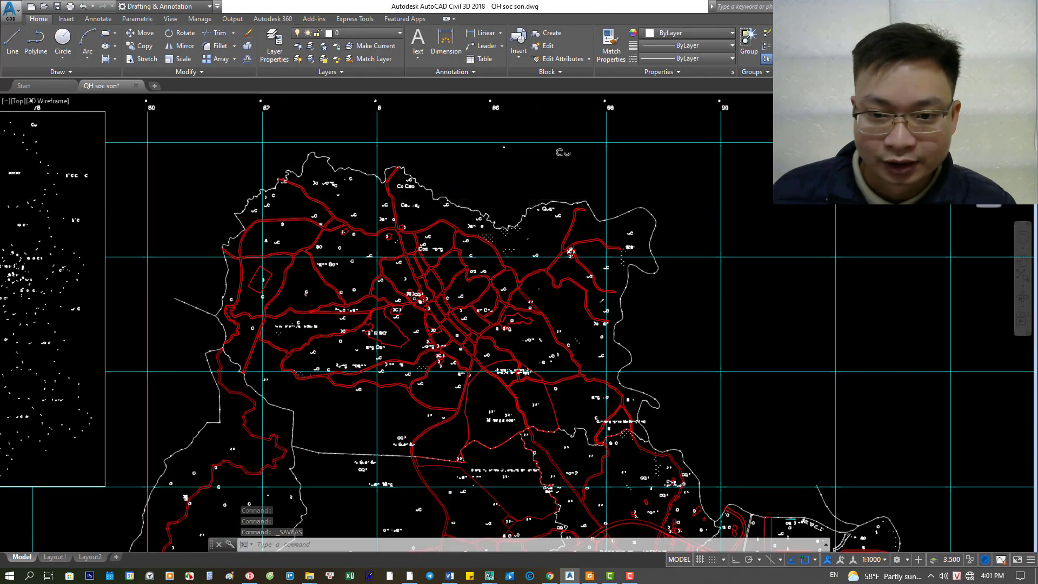
scroll(464, 294, up, 3)
click(463, 295)
key(Escape)
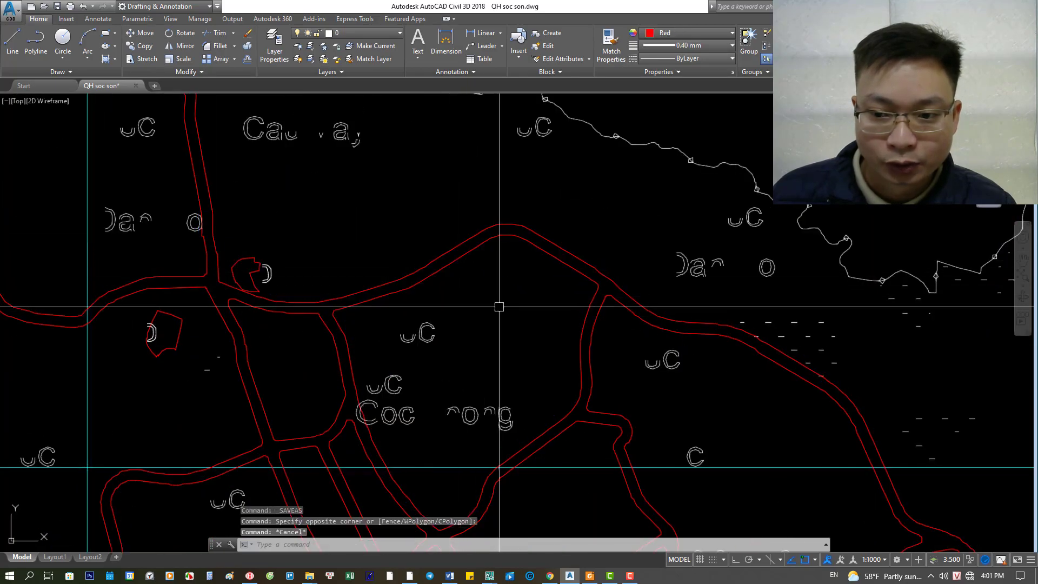
- Pan the PDF map north and zoom to 800% around Núi Quán, Cầu Vậy and Đan Hội
click(589, 576)
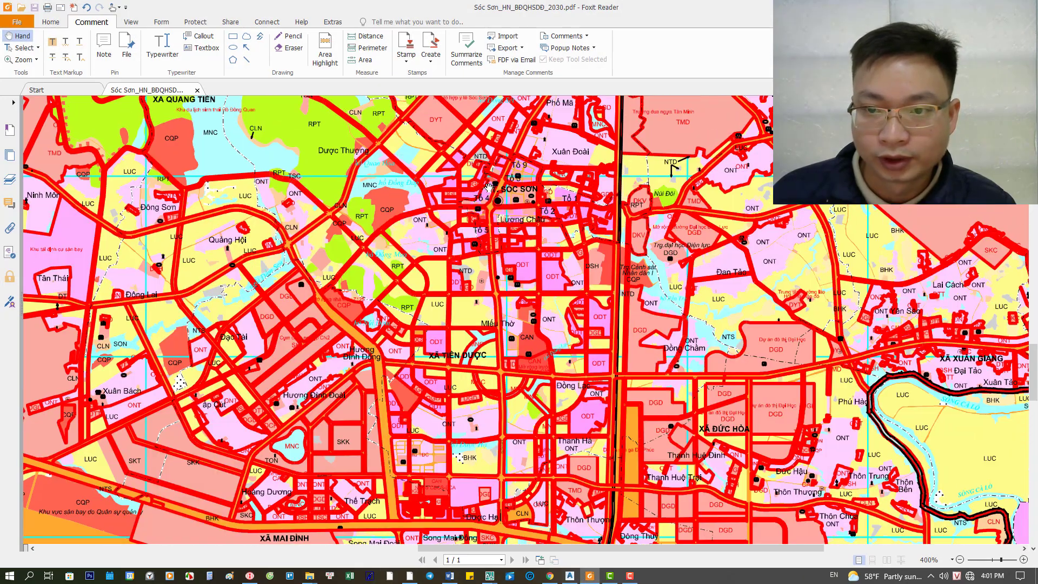
mouse_move(488, 186)
mouse_down()
mouse_move(398, 290)
mouse_move(464, 503)
mouse_up()
drag(664, 426, 493, 359)
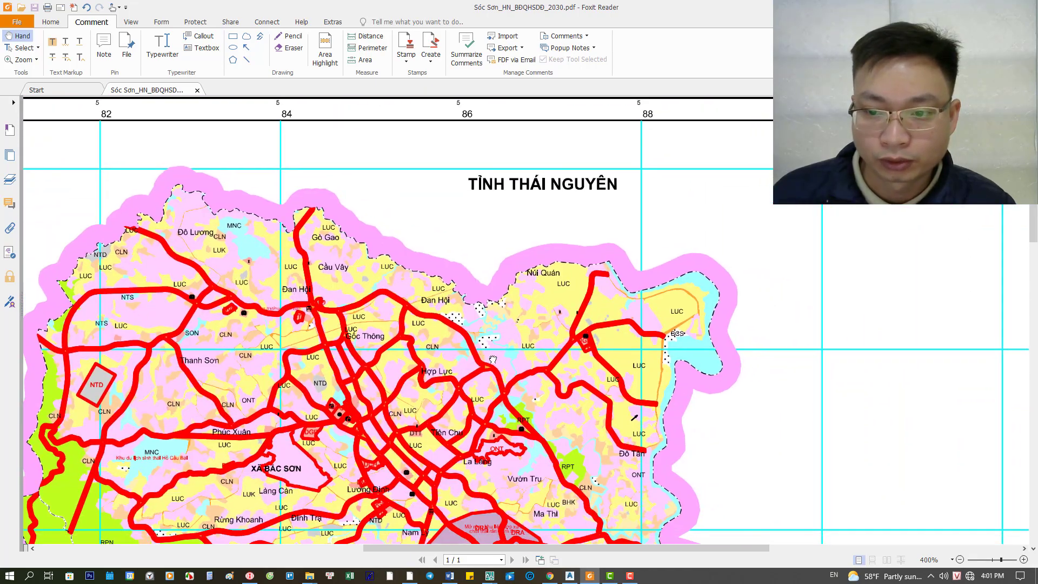
ctrl+scroll(550, 345, up, 2)
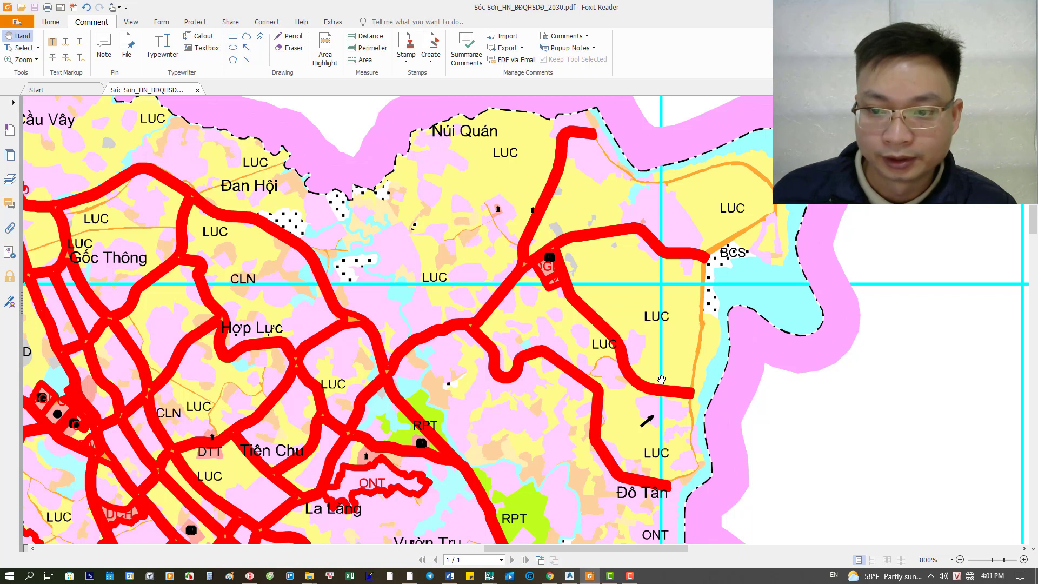
drag(506, 312, 554, 343)
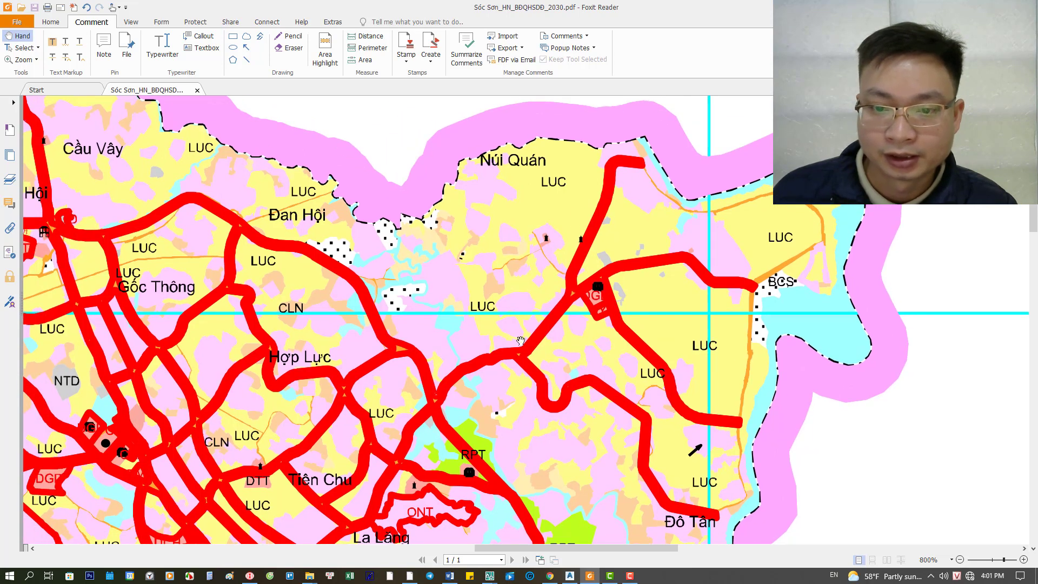
drag(286, 292, 416, 276)
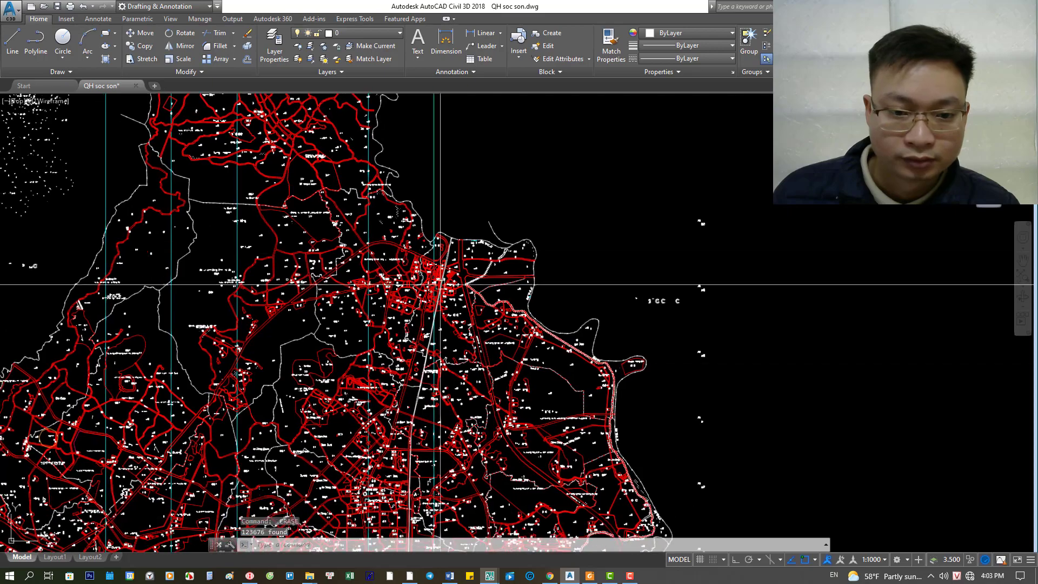
scroll(378, 351, up, 5)
scroll(371, 378, up, 3)
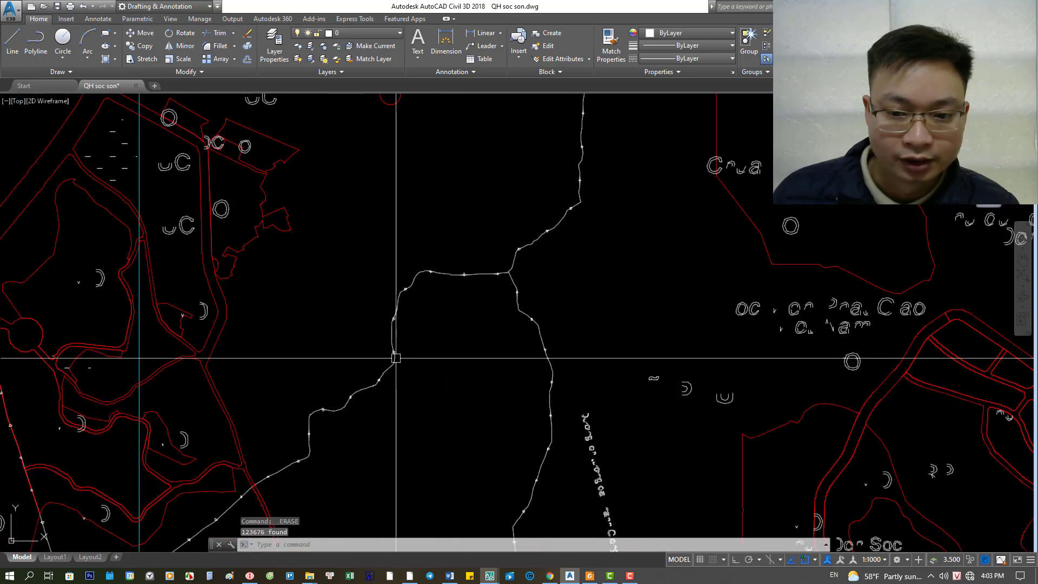
scroll(396, 357, up, 3)
click(419, 399)
scroll(331, 282, down, 3)
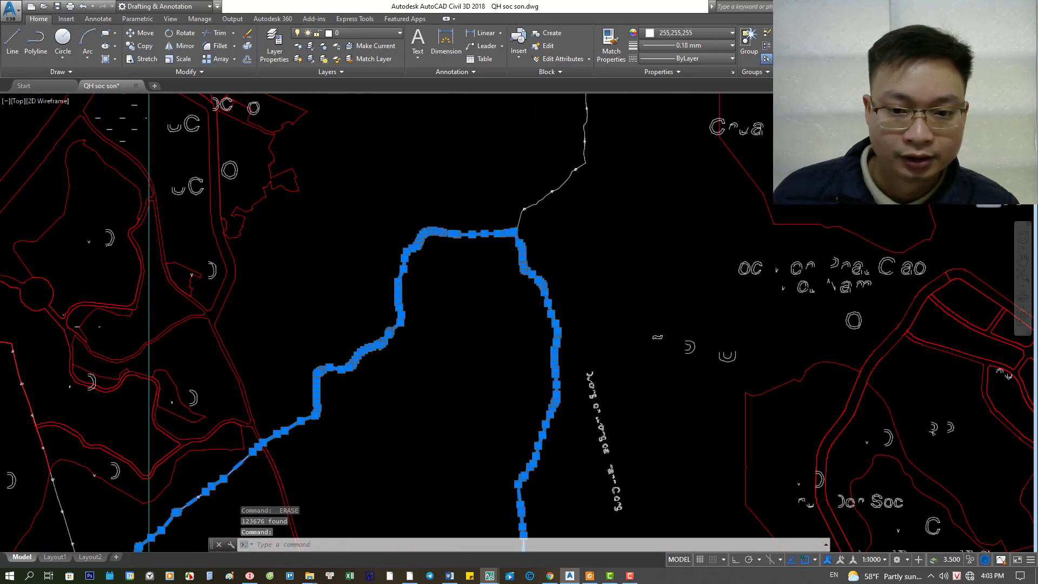
scroll(373, 416, down, 3)
scroll(373, 417, down, 2)
middle_drag(368, 418, 448, 403)
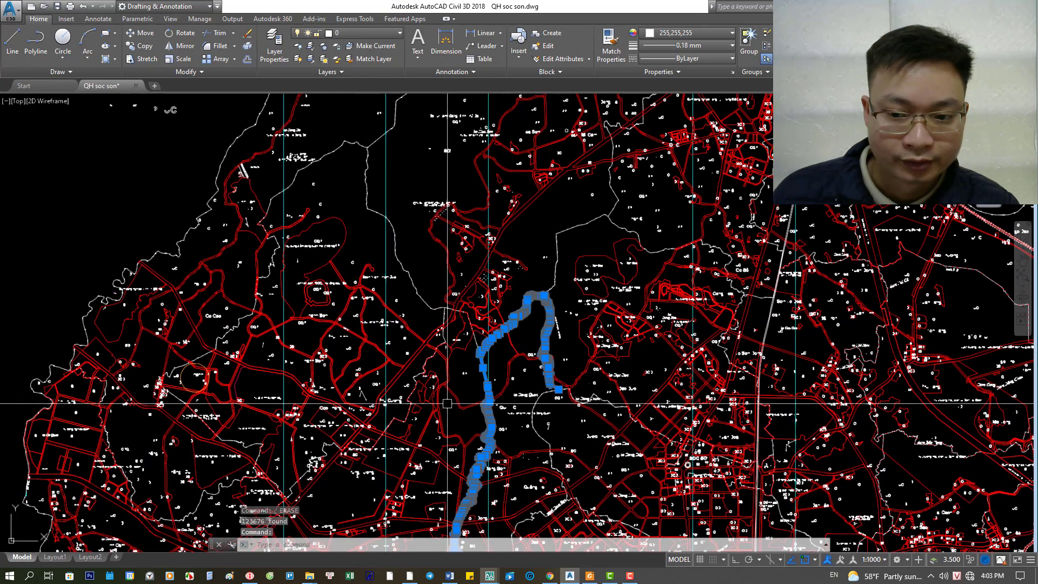
scroll(438, 384, up, 5)
key(Escape)
click(408, 376)
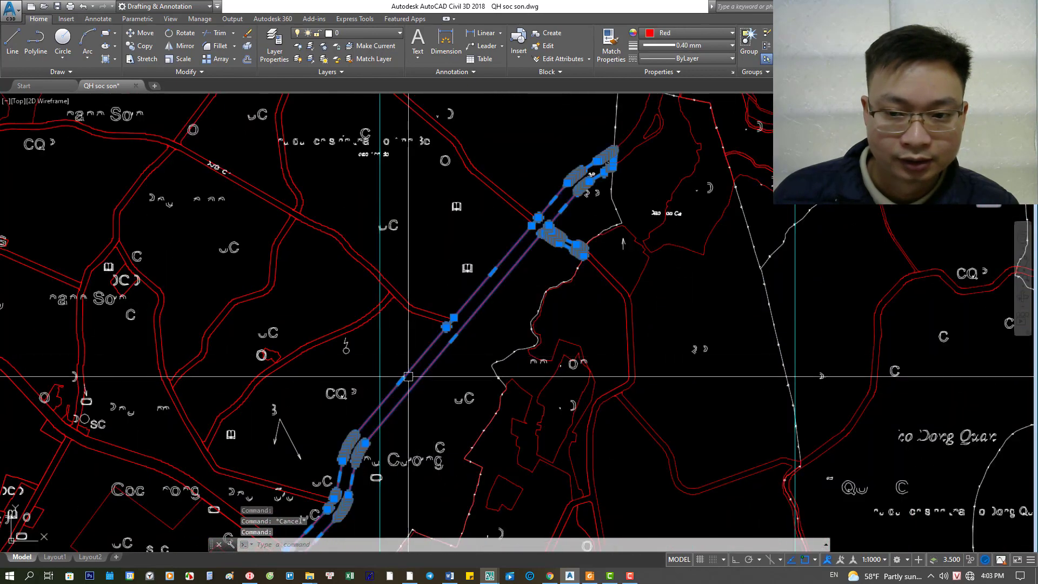
scroll(347, 408, down, 6)
middle_drag(347, 408, 342, 313)
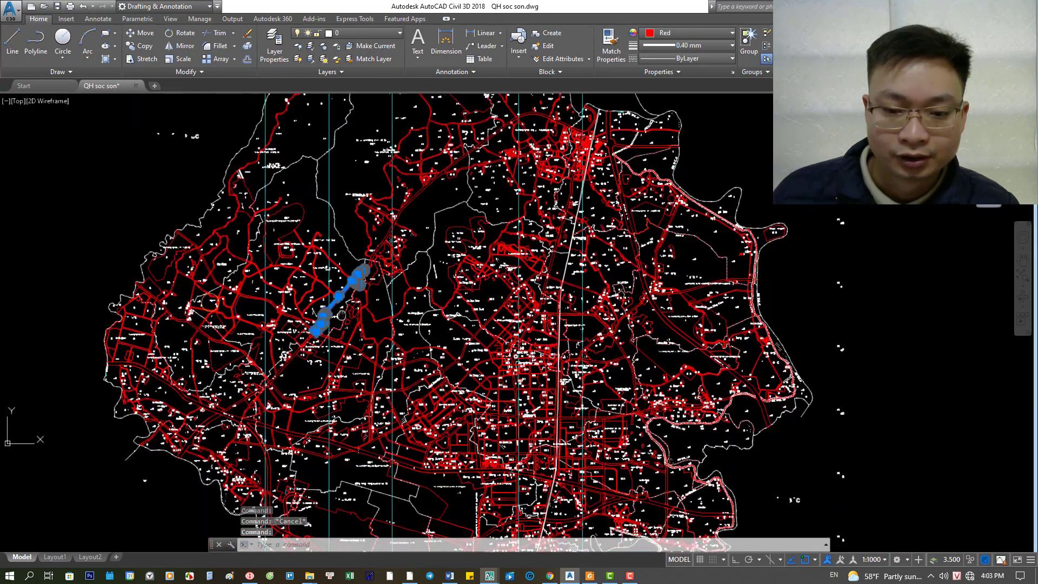
key(Escape)
key(Escape)
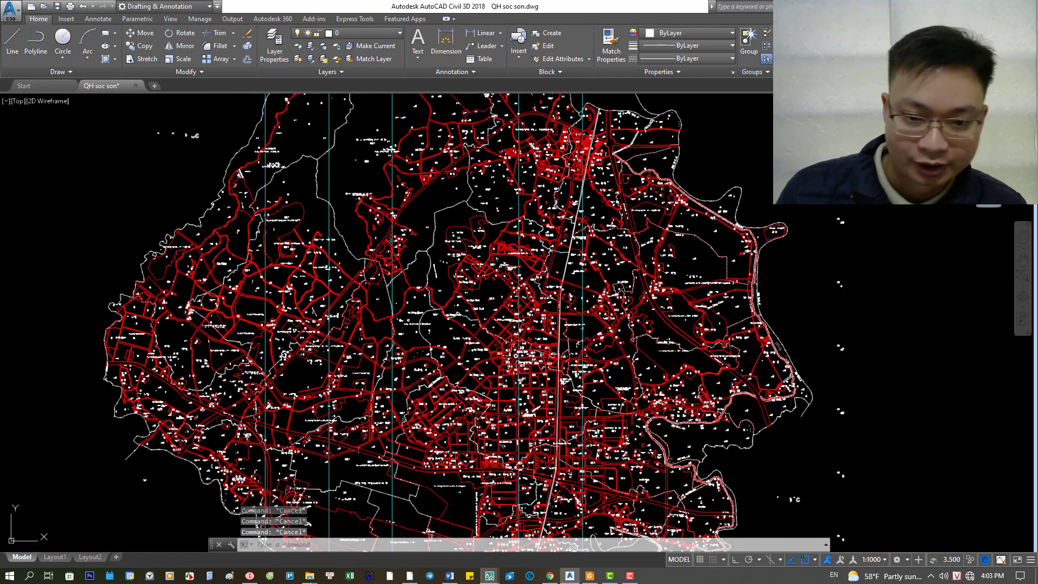
- Build a FILTER from a red road polyline, dropping its Layer, Elevation and Thickness conditions
text(fi)
key(Return)
click(303, 265)
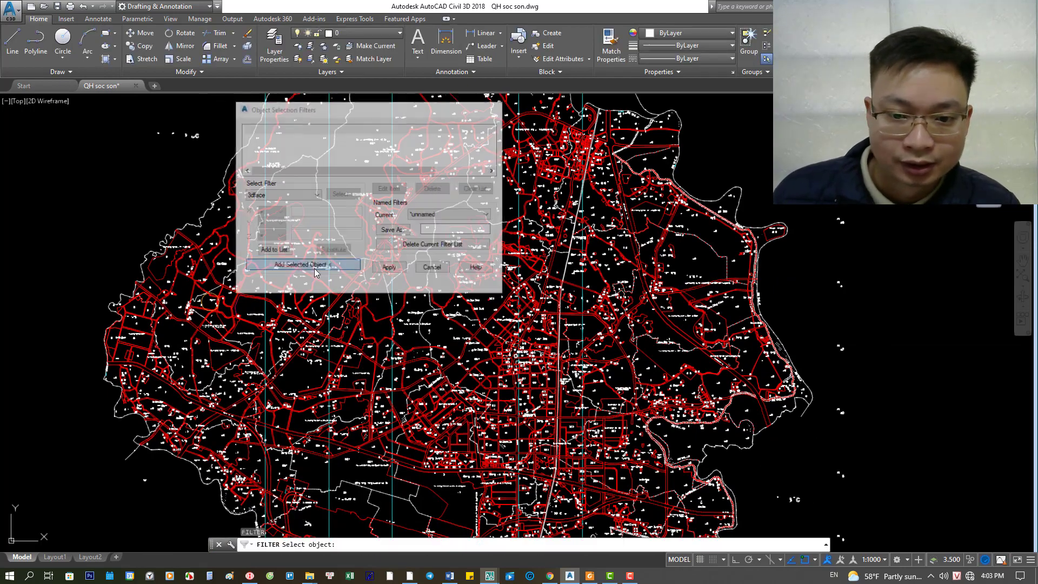
scroll(354, 326, up, 5)
click(341, 320)
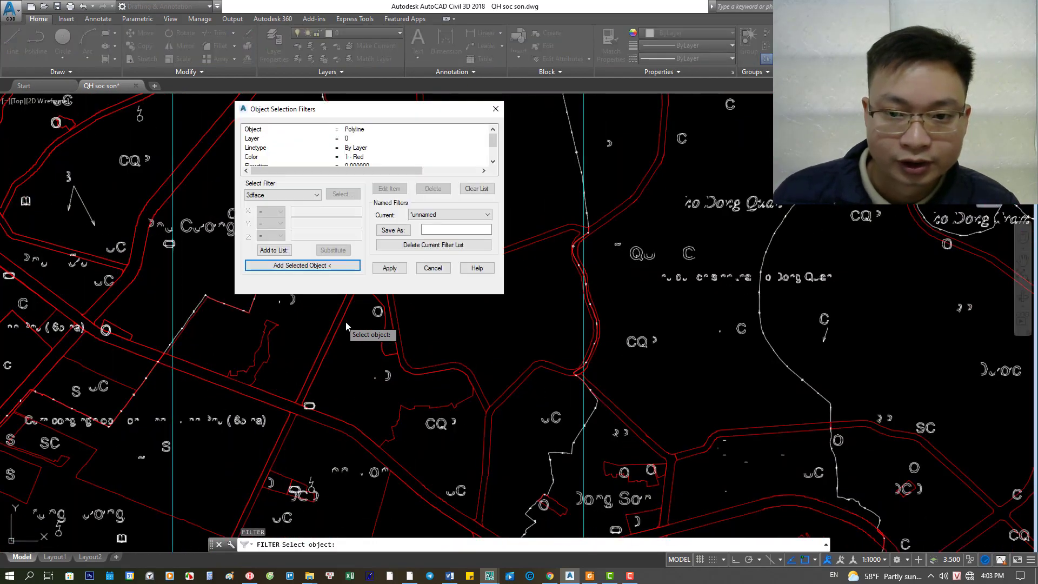
click(346, 139)
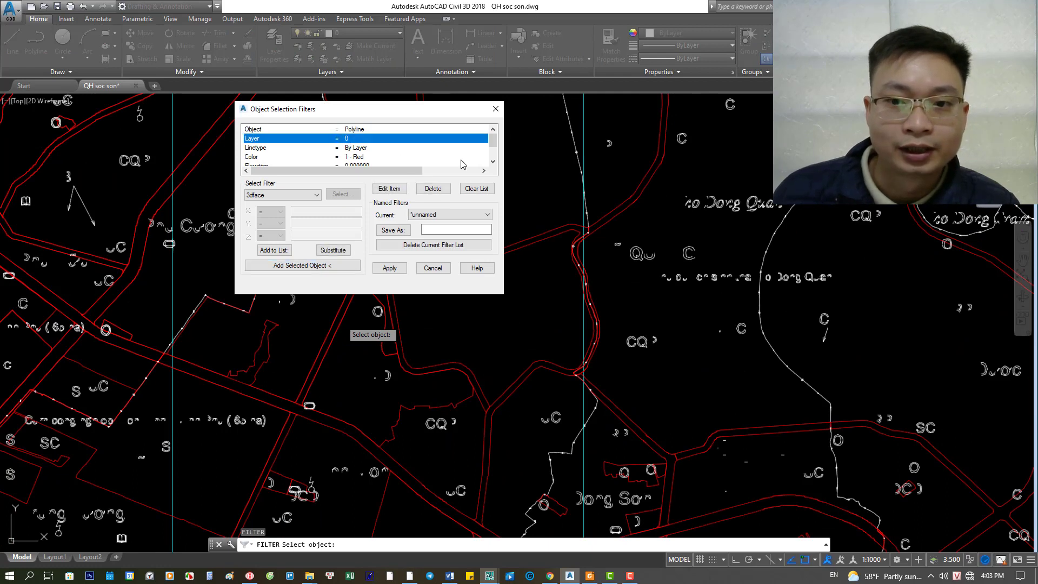
click(439, 192)
click(352, 157)
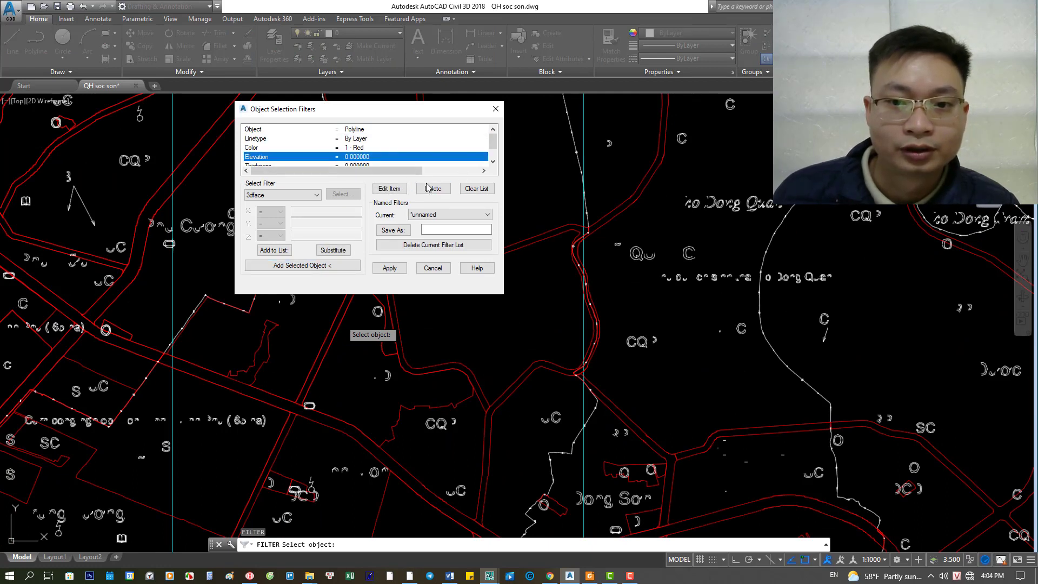
click(429, 190)
click(390, 268)
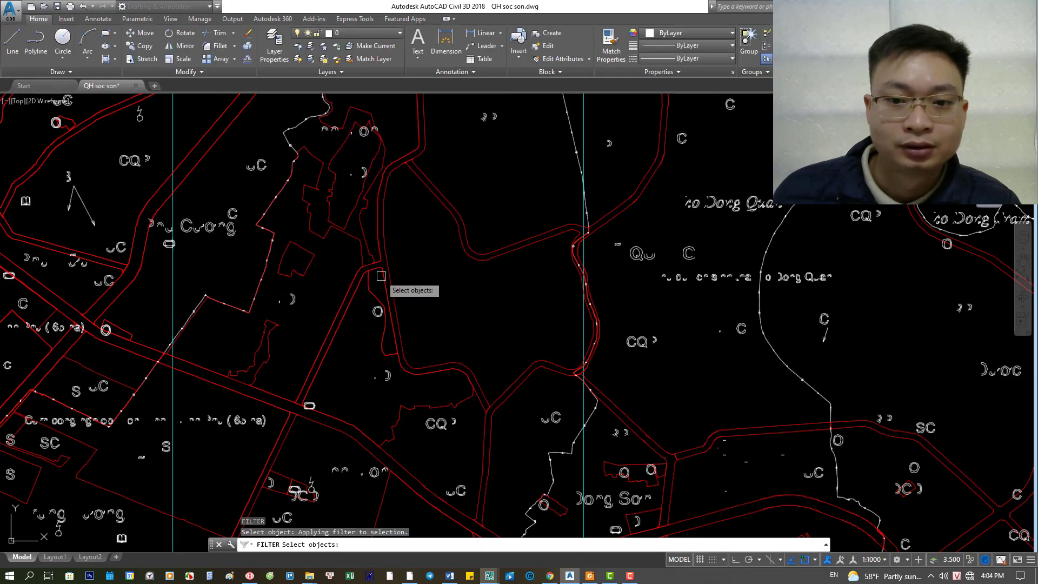
- Apply the filter to ALL objects, selecting the 2849 red polylines
scroll(418, 302, down, 2)
scroll(418, 302, down, 2)
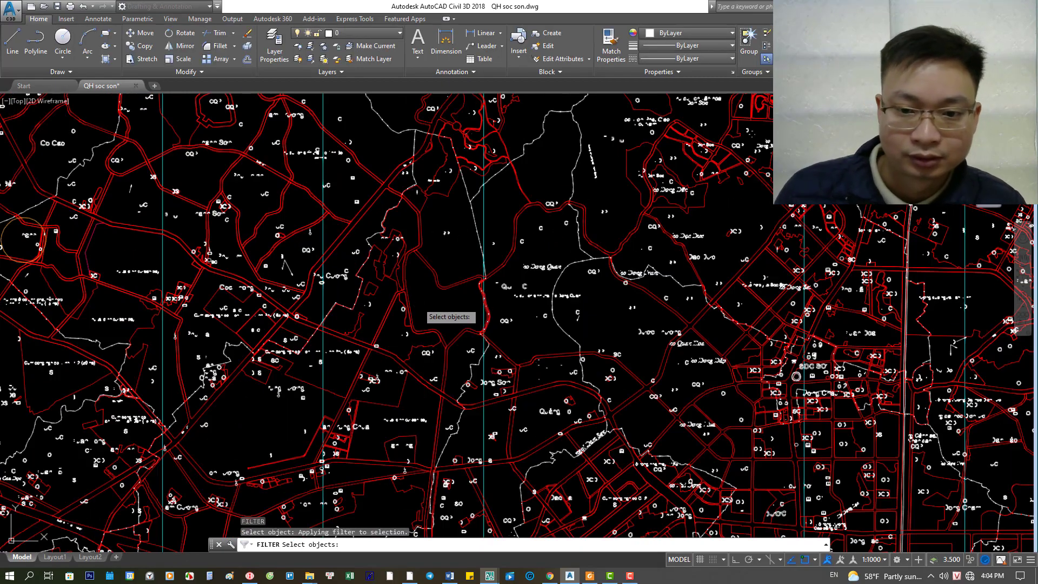
text(all)
key(Return)
scroll(431, 353, down, 3)
key(Return)
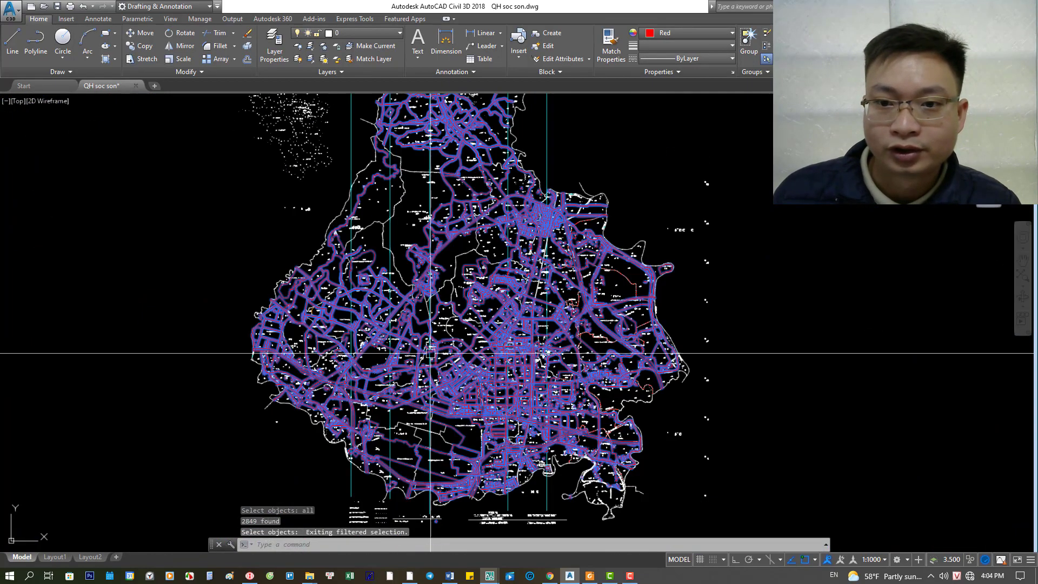
- Move the selected red polylines onto layer A-BLDG
click(365, 36)
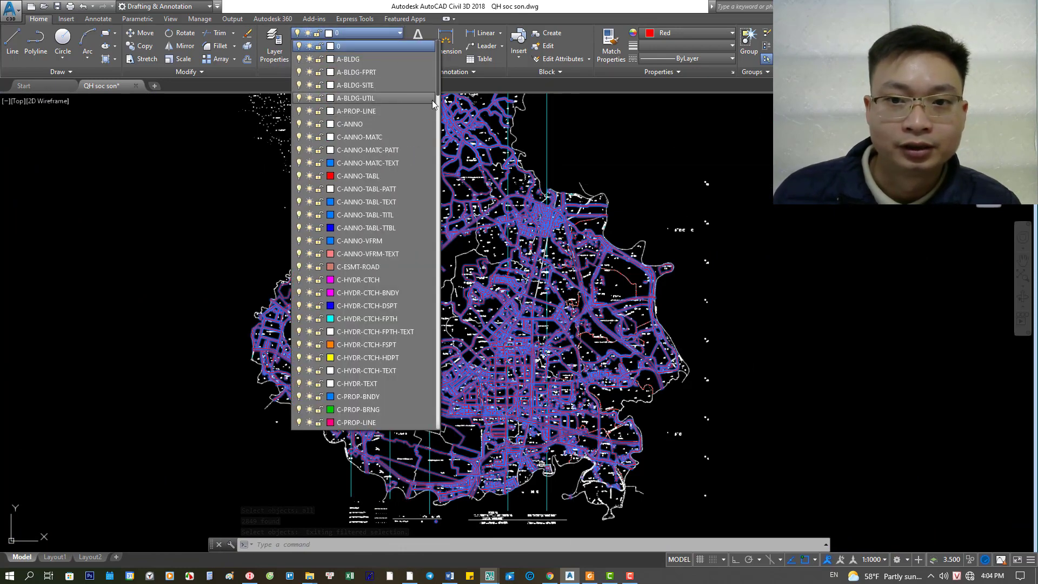
click(347, 59)
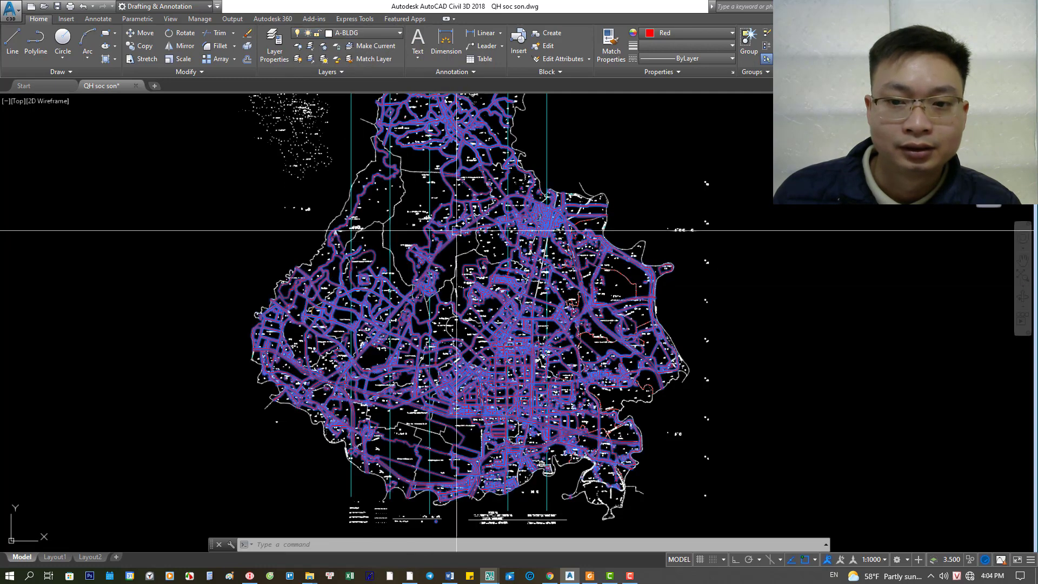
scroll(457, 211, up, 3)
scroll(540, 292, up, 3)
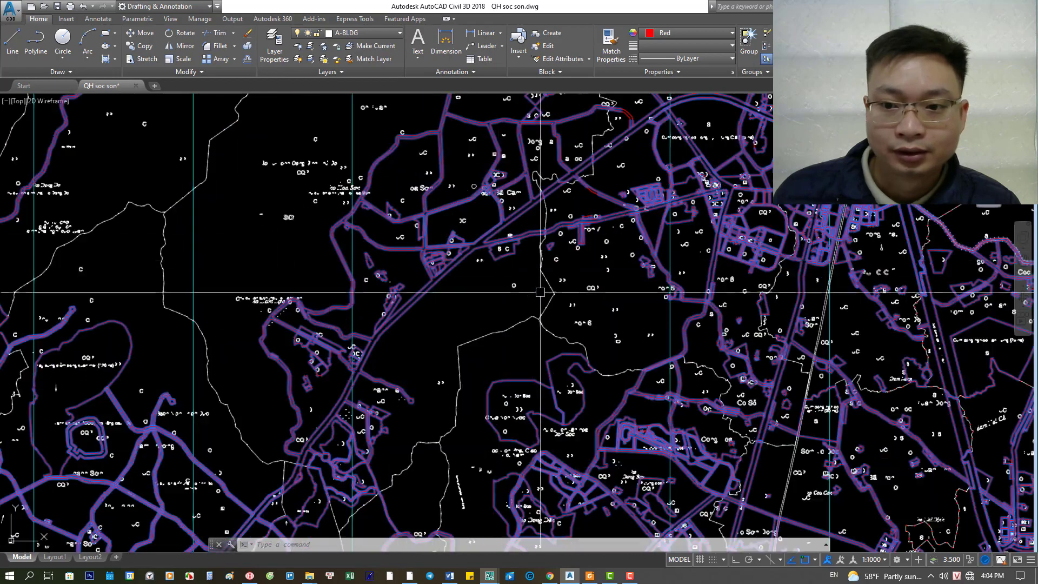
middle_drag(540, 292, 398, 66)
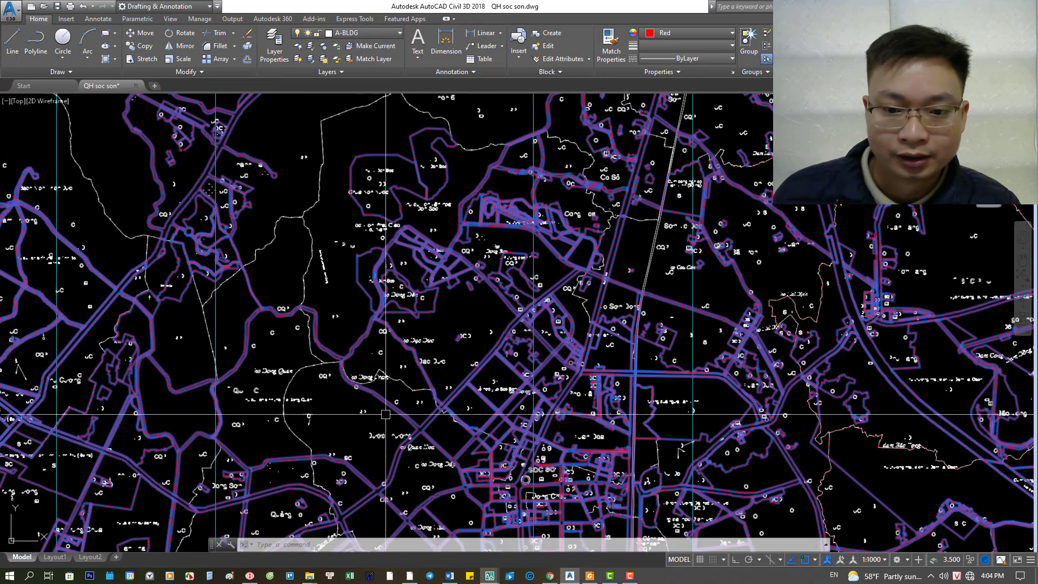
scroll(386, 414, up, 2)
scroll(412, 346, up, 2)
key(Escape)
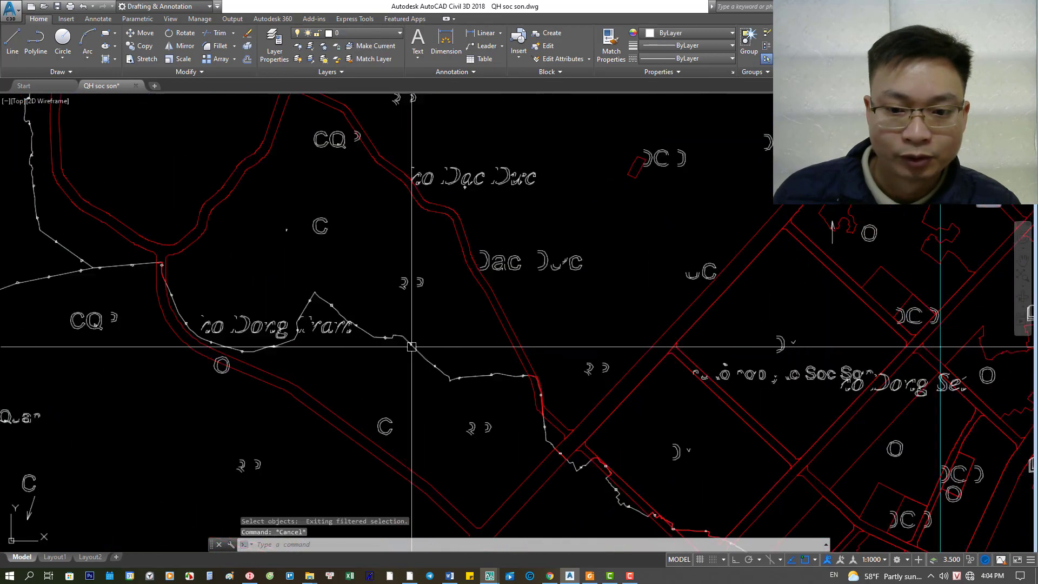
scroll(411, 346, up, 2)
- Turn off and lock the A-BLDG layer
click(350, 34)
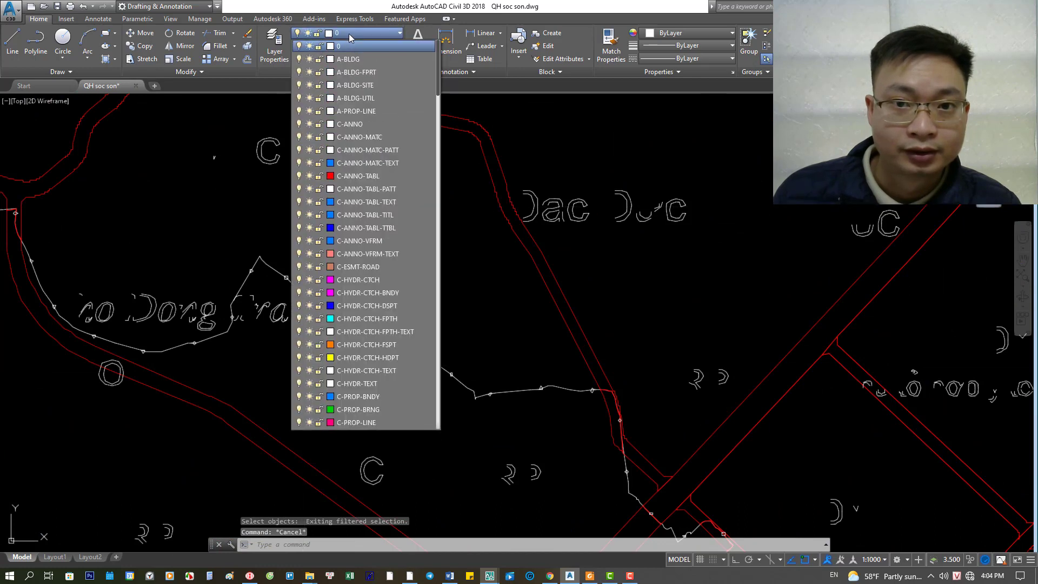
click(298, 60)
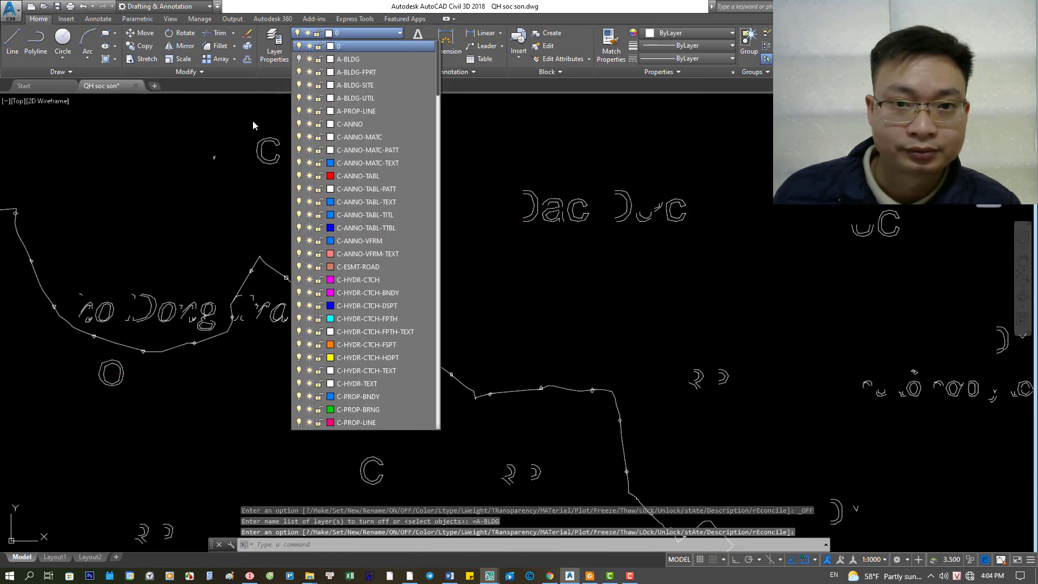
click(319, 59)
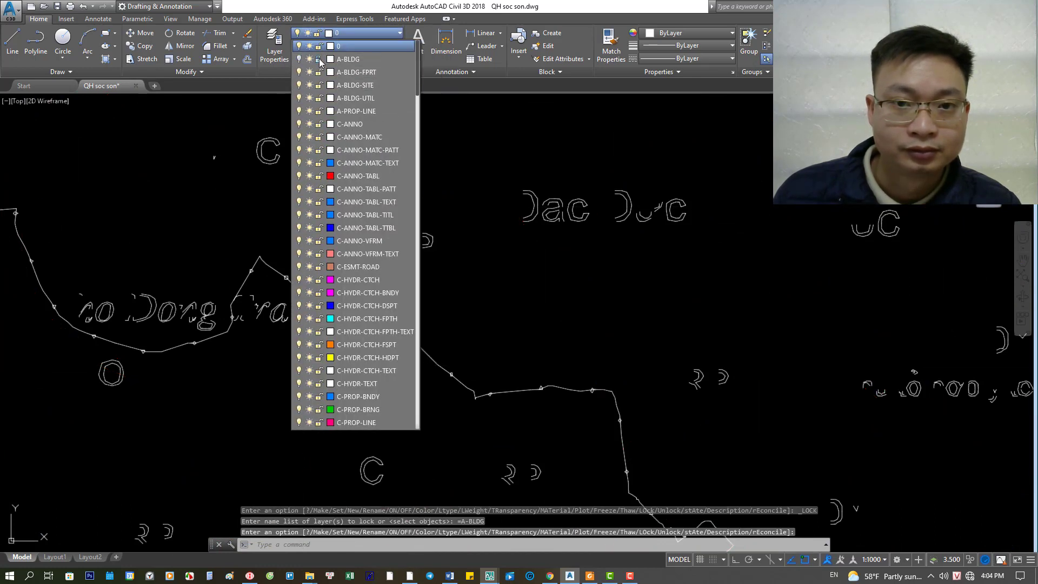
scroll(440, 273, down, 8)
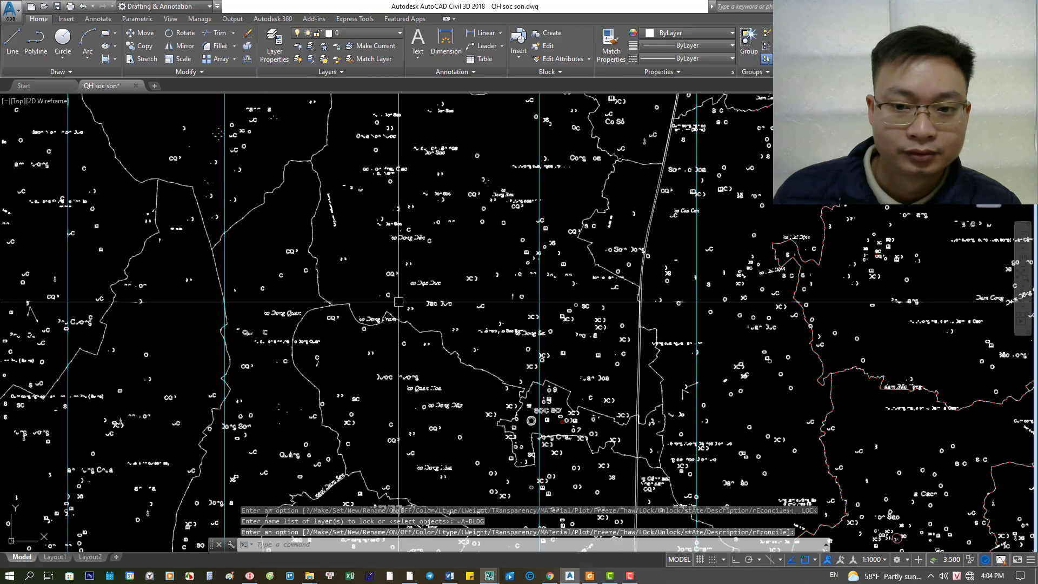
scroll(440, 301, down, 3)
scroll(441, 344, down, 3)
scroll(448, 359, up, 1)
scroll(379, 330, up, 4)
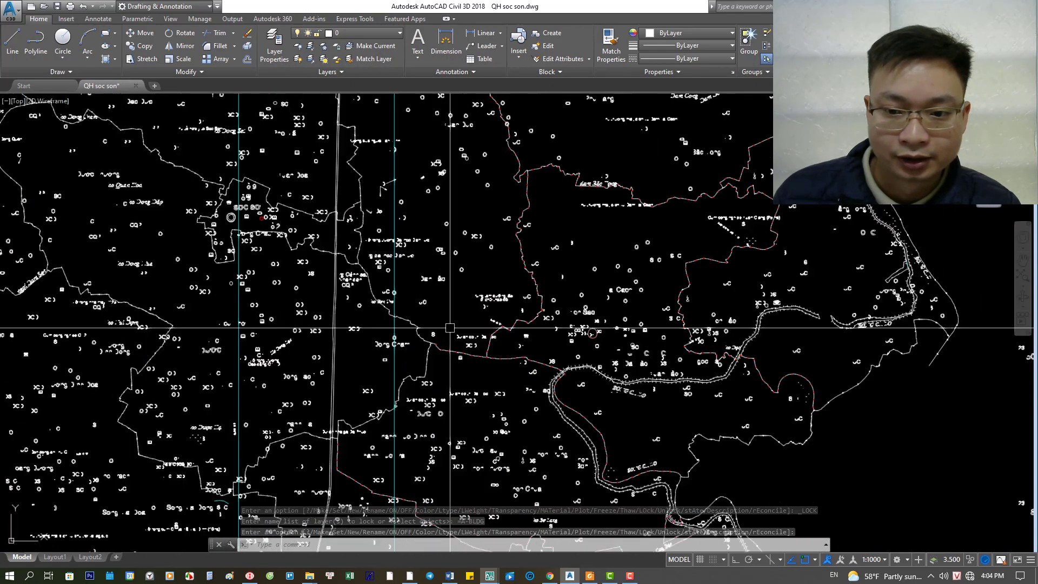
scroll(422, 324, up, 3)
scroll(434, 303, up, 2)
click(417, 294)
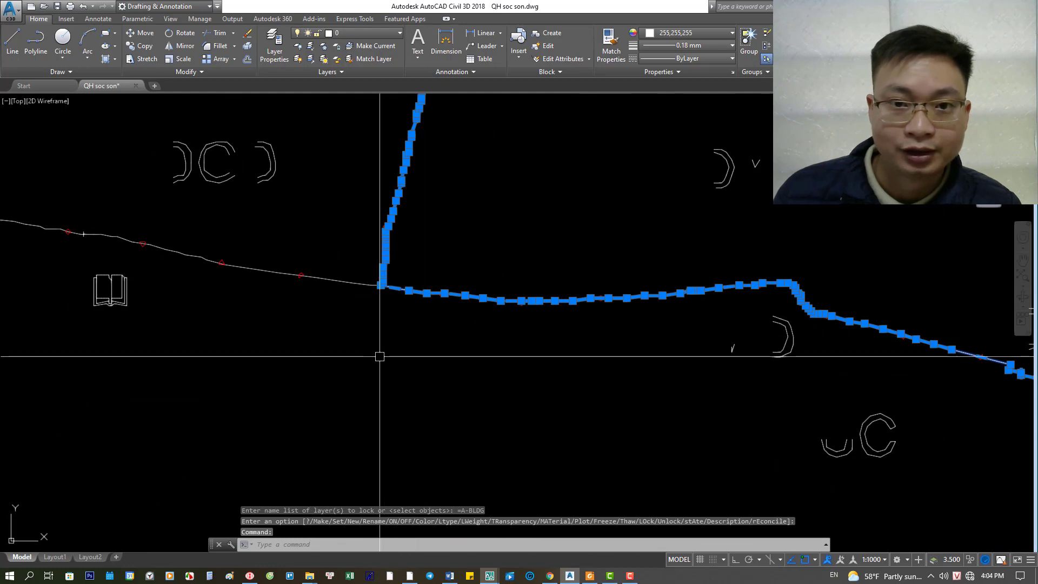
- Create a FILTER from a white road polyline keeping only the Object = Polyline condition
key(Escape)
text(fi)
key(Return)
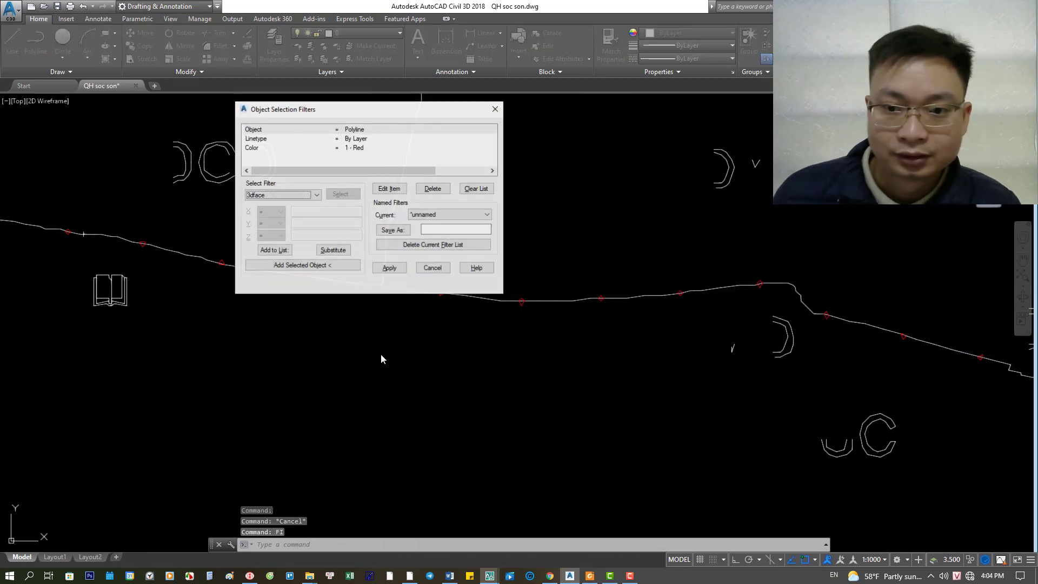
click(326, 266)
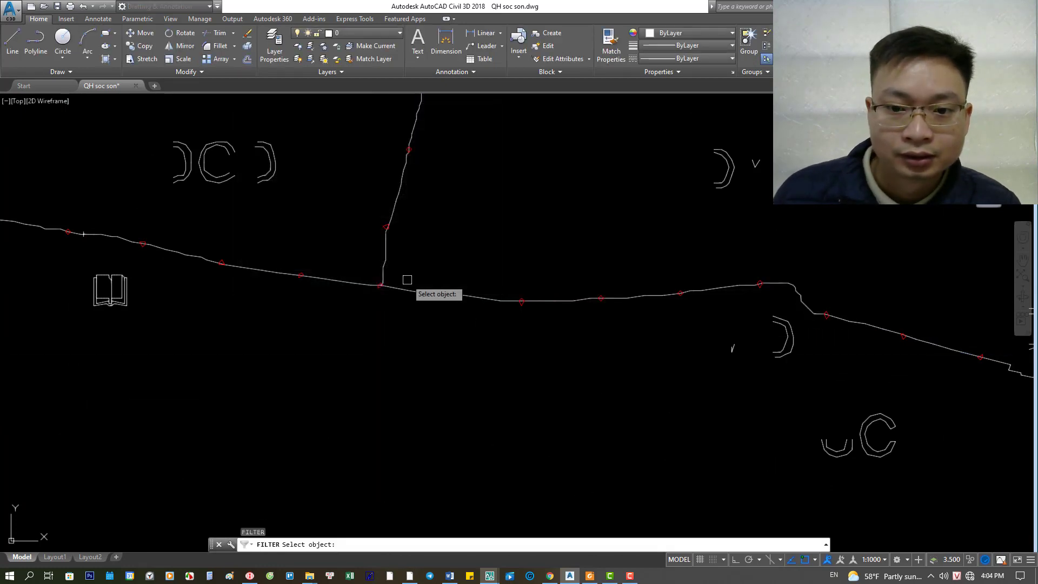
click(411, 289)
click(378, 138)
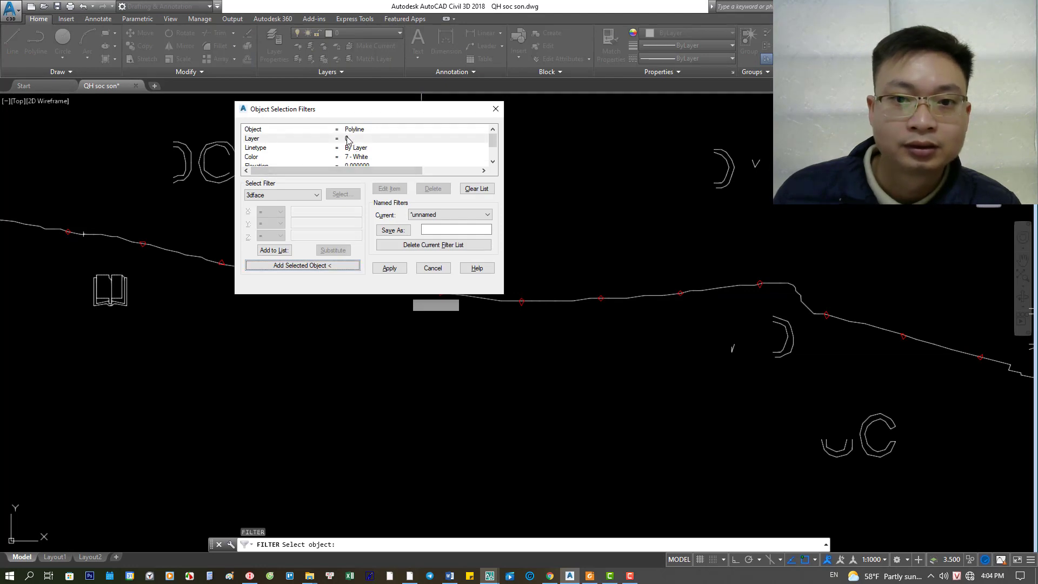
click(420, 188)
click(357, 156)
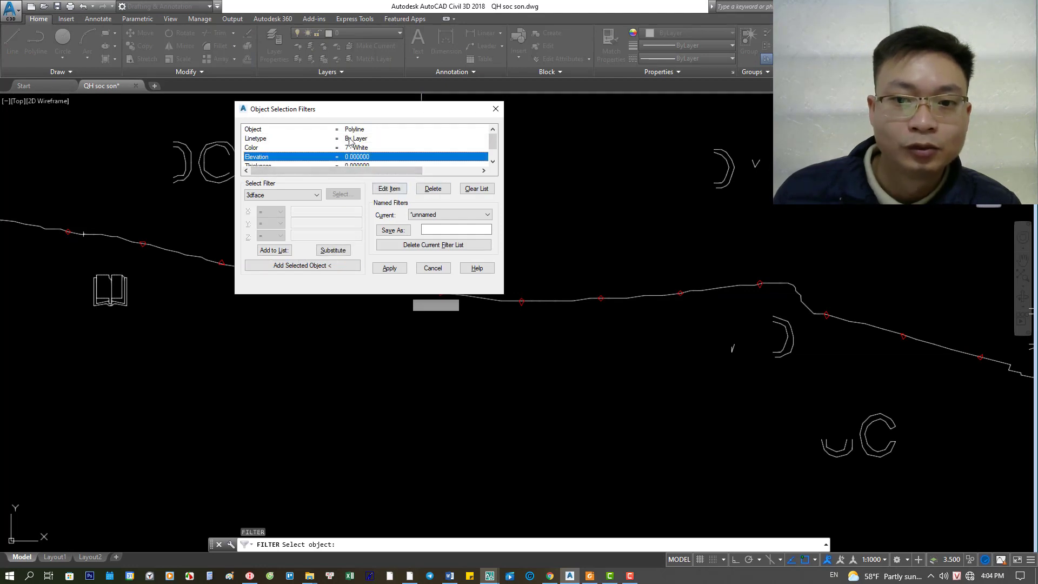
click(433, 190)
click(352, 139)
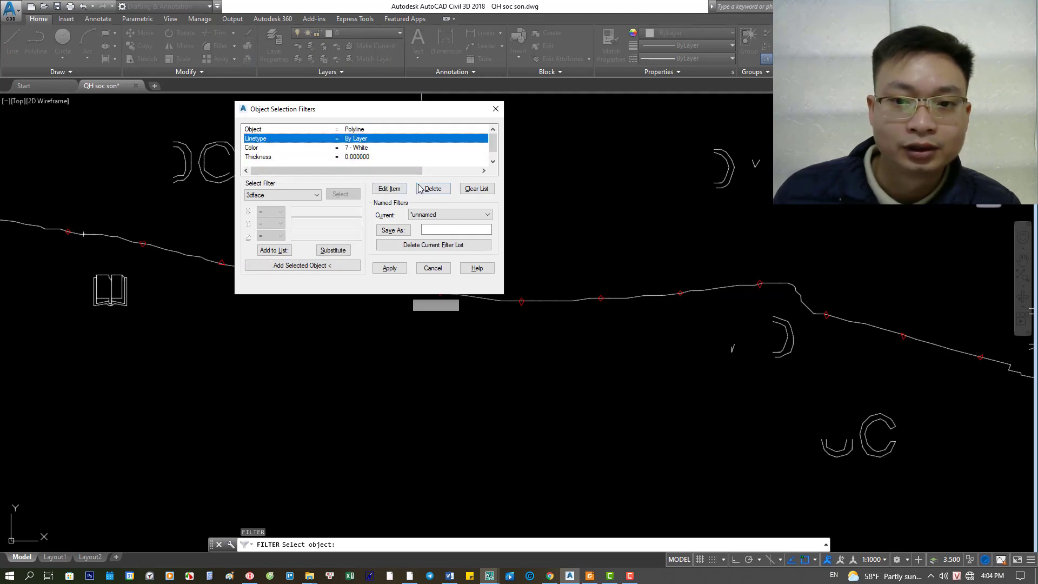
click(432, 189)
click(389, 268)
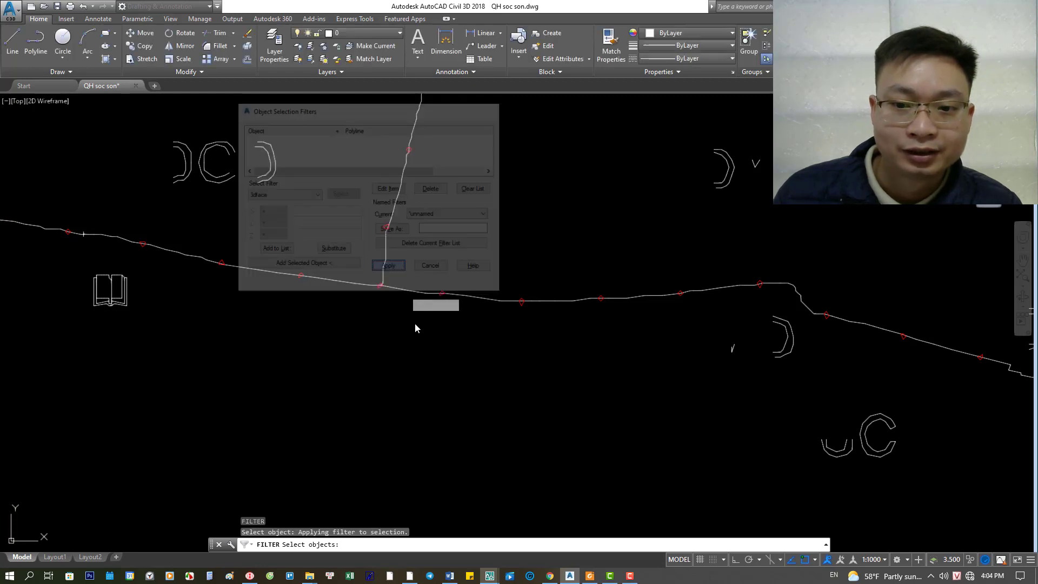
- Select ALL 8957 polylines and move them onto the hidden A-BLDG layer
scroll(396, 352, down, 5)
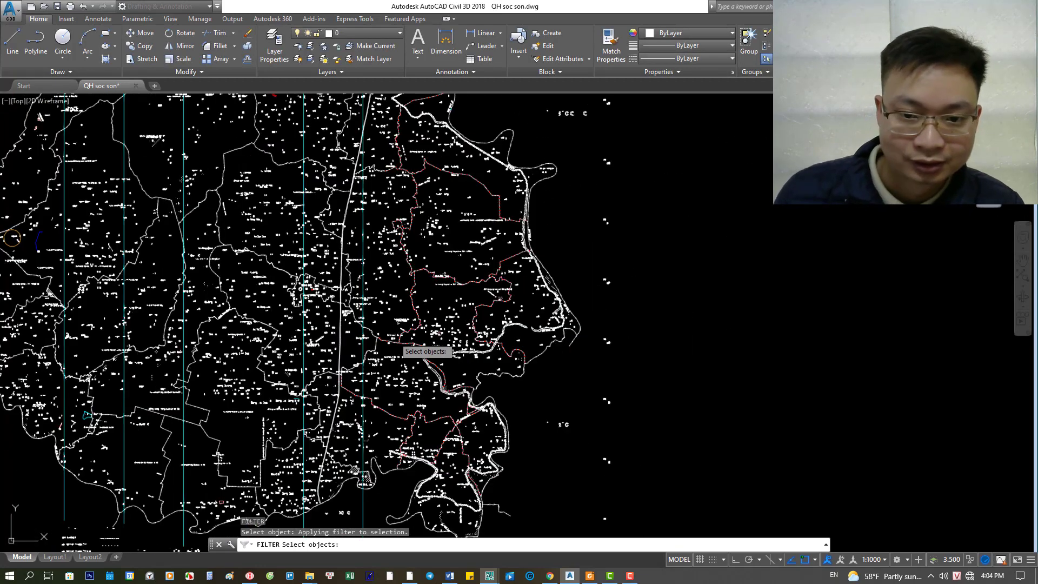
text(all)
key(Return)
key(Return)
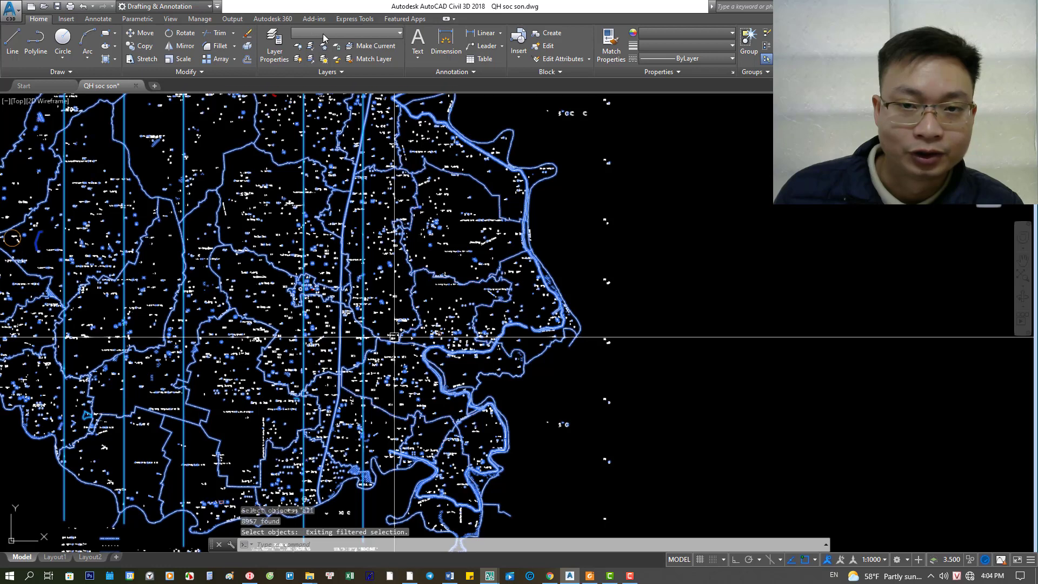
click(331, 36)
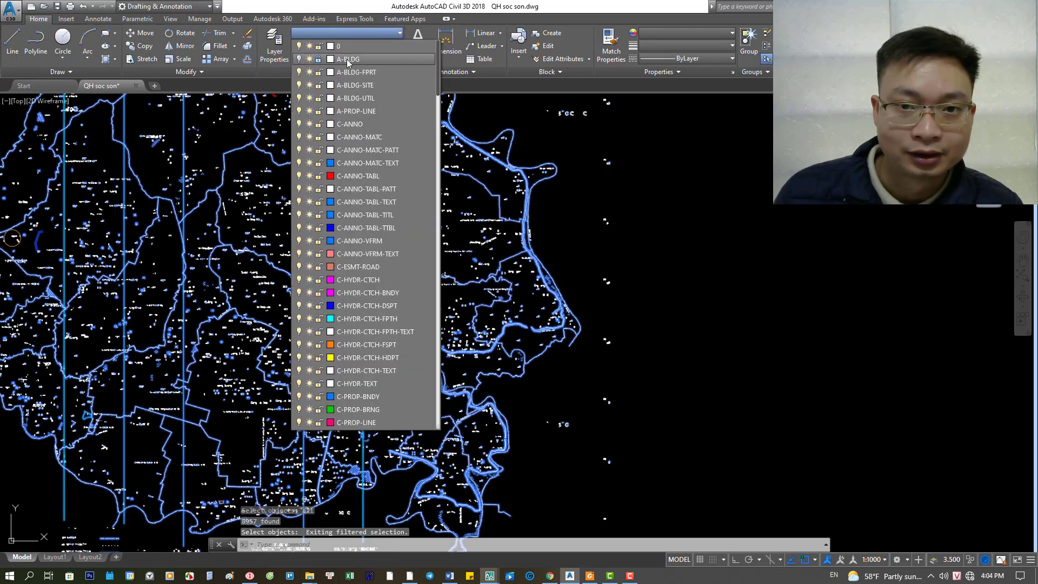
click(346, 59)
click(585, 299)
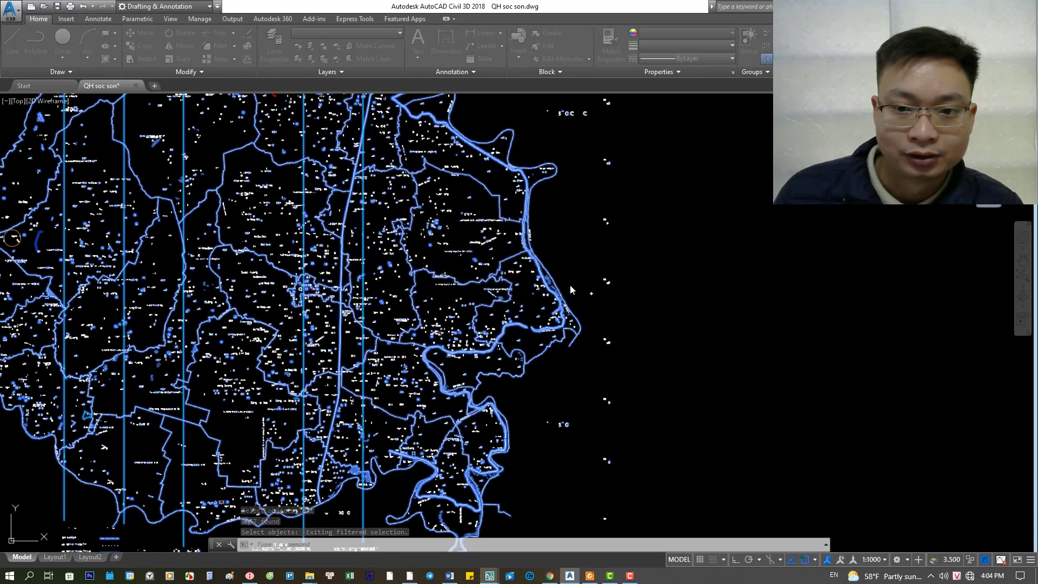
scroll(168, 330, up, 3)
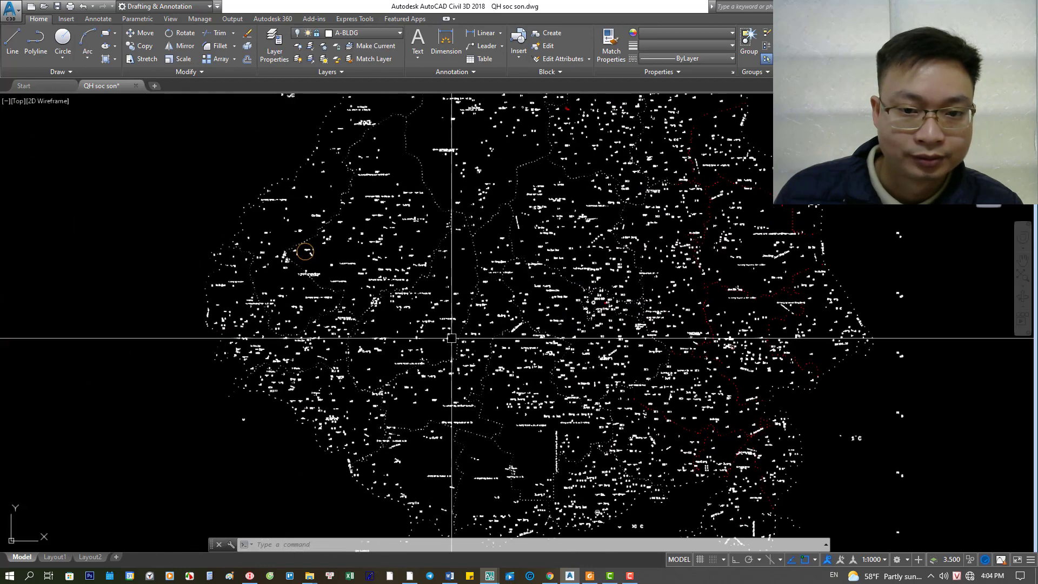
scroll(167, 330, up, 4)
- Window-select all 132,605 remaining visible objects across the map and delete them
scroll(168, 329, up, 3)
click(354, 249)
key(Escape)
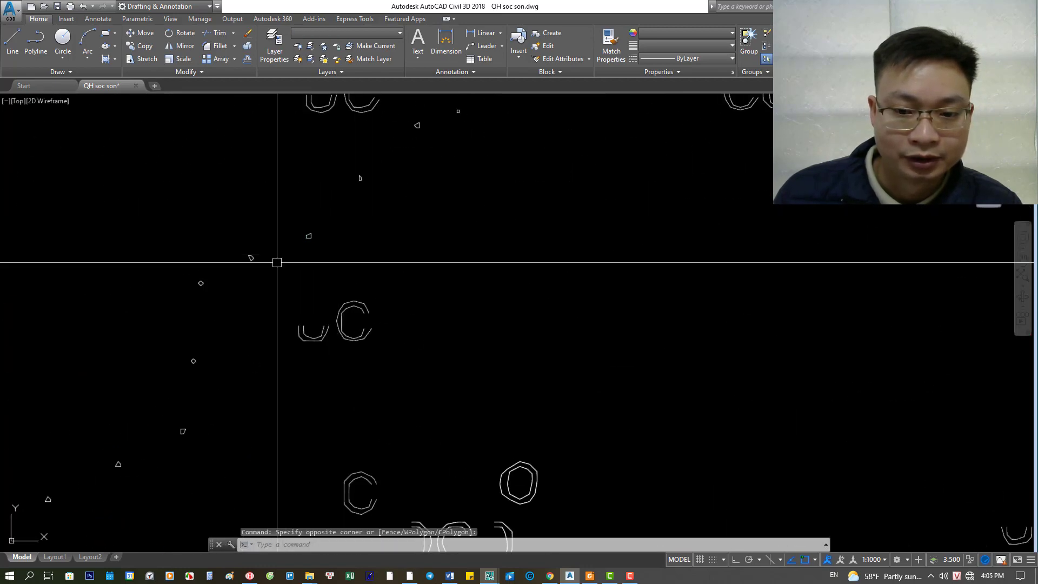
scroll(276, 260, down, 5)
scroll(276, 243, down, 3)
scroll(476, 441, down, 2)
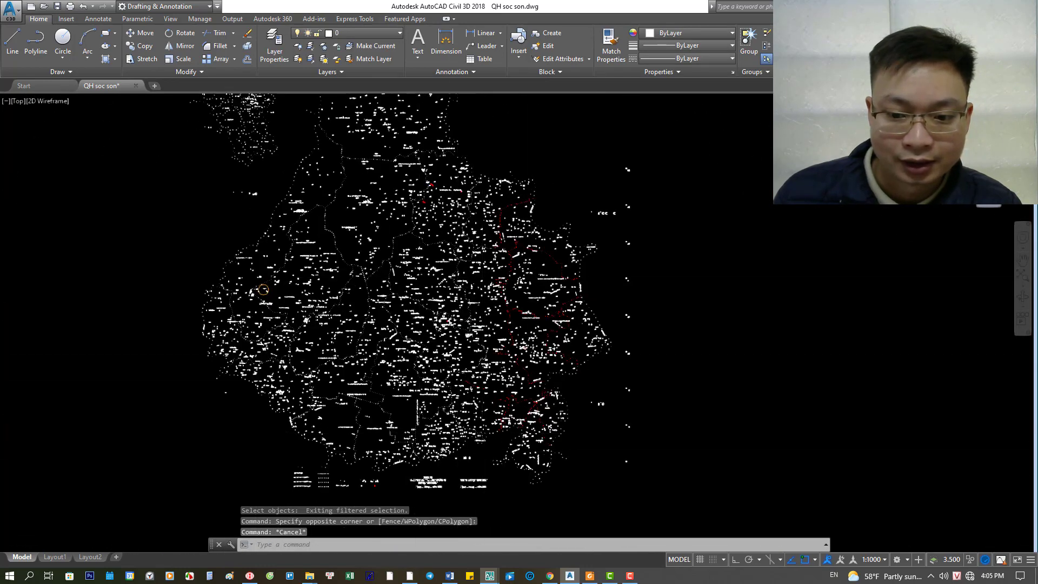
scroll(476, 440, up, 4)
scroll(302, 285, up, 3)
scroll(397, 379, down, 7)
scroll(397, 379, down, 3)
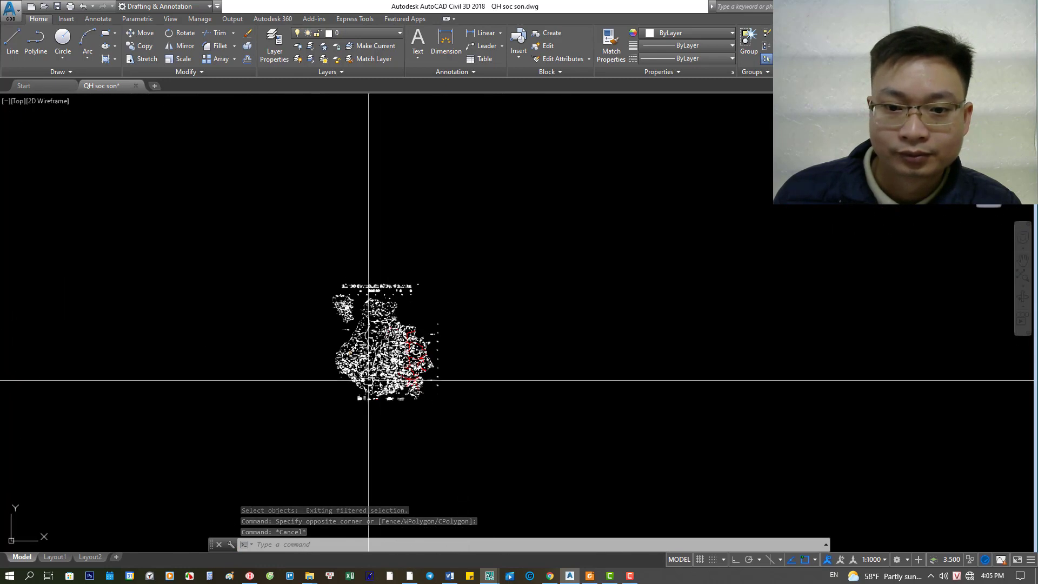
click(244, 234)
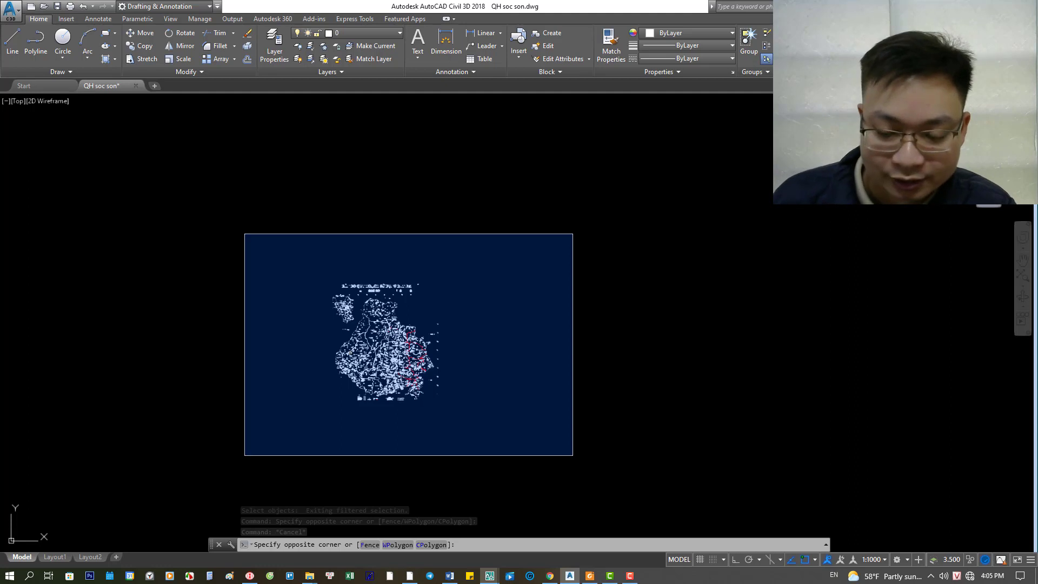
click(572, 456)
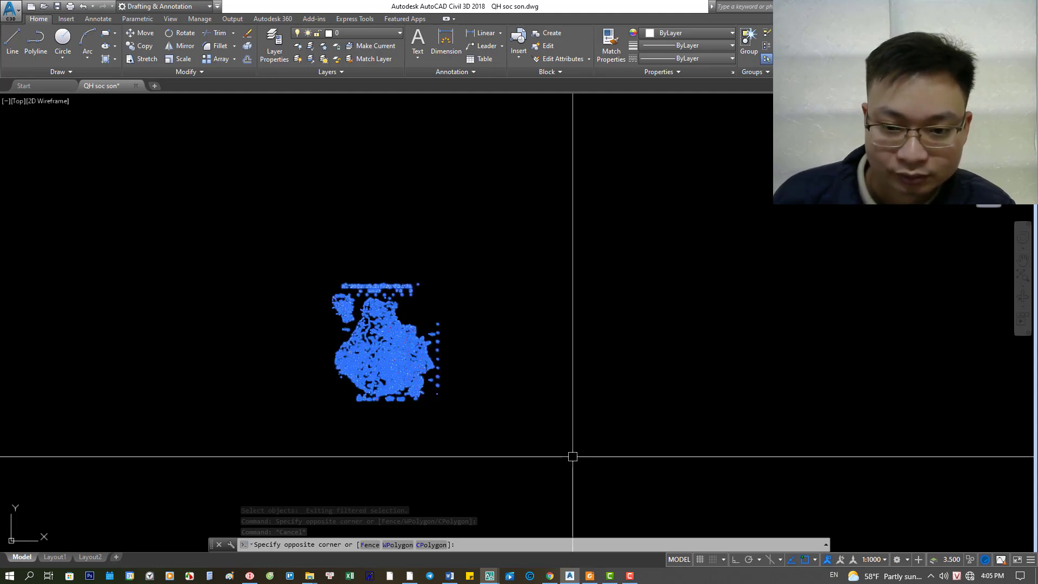
click(573, 457)
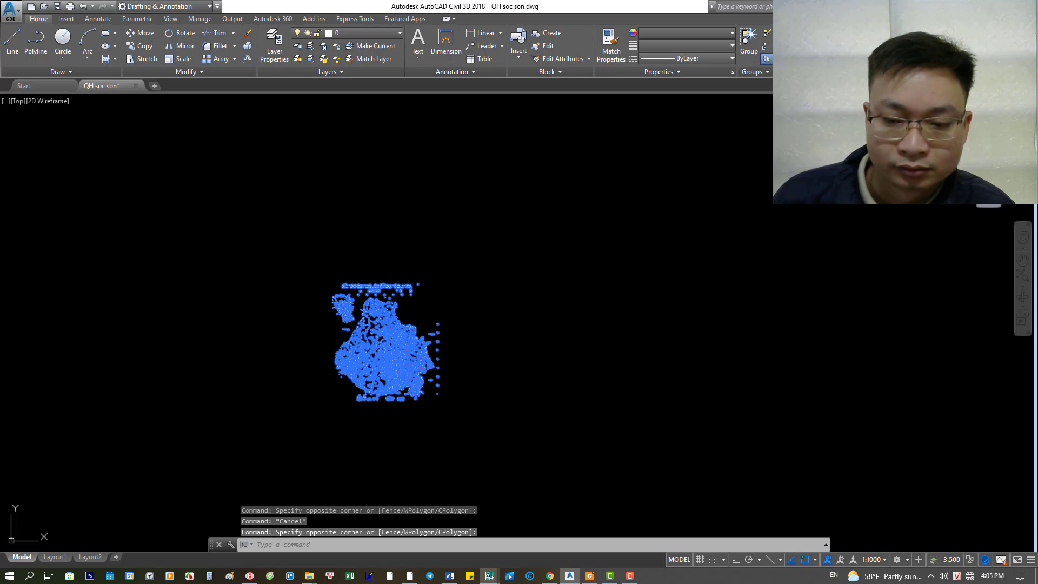
key(Delete)
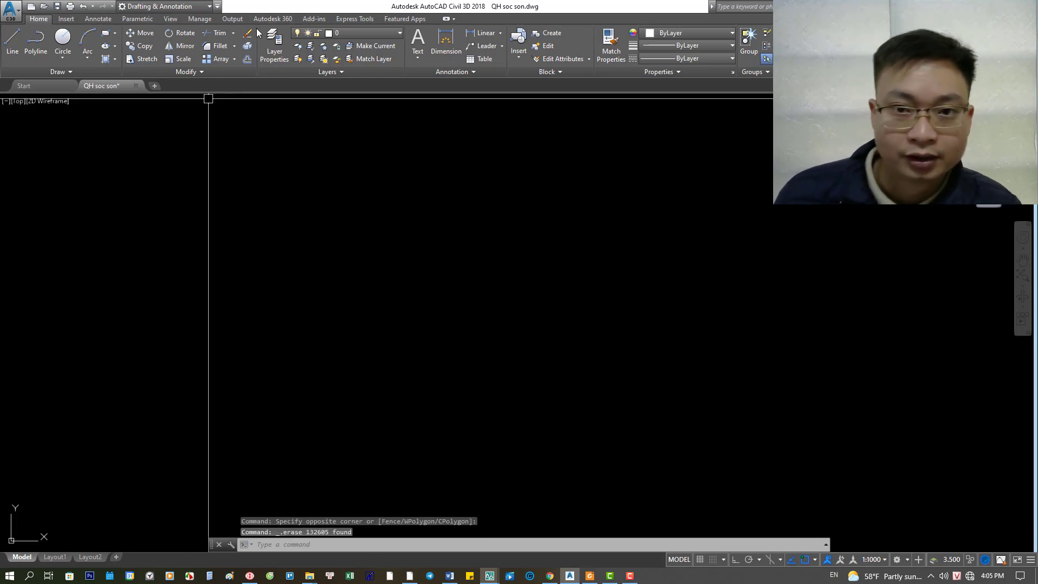
- Unlock the A-BLDG layer and erase the stray cyan lines above the map
click(355, 30)
click(319, 60)
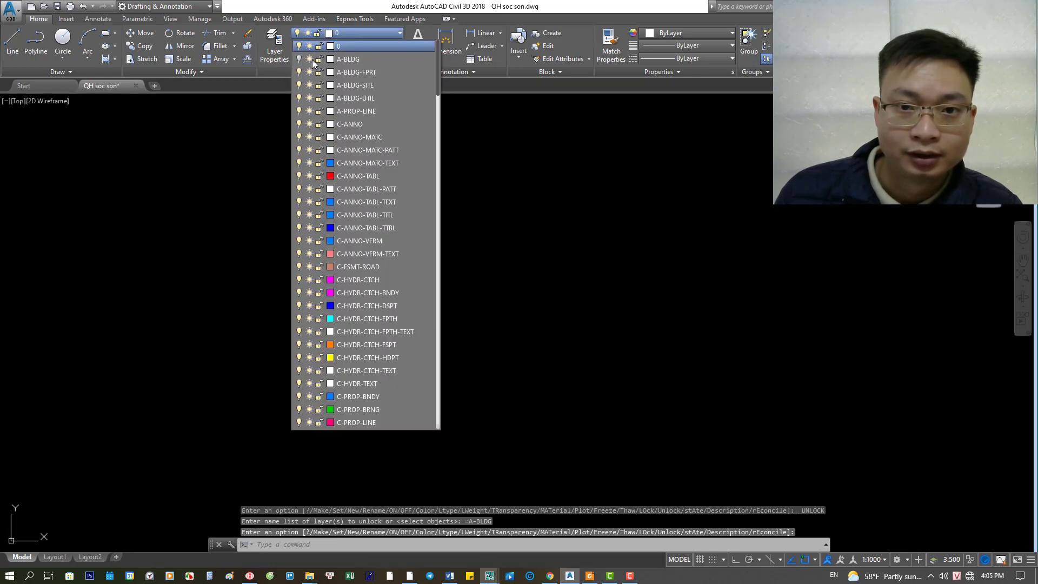
click(319, 60)
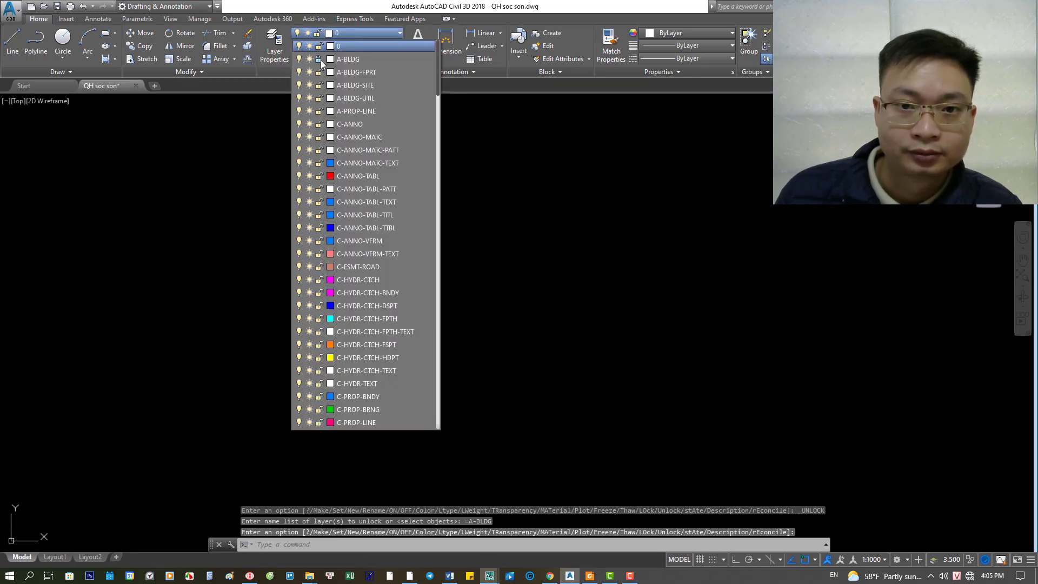
key(Escape)
key(Escape)
scroll(373, 324, up, 4)
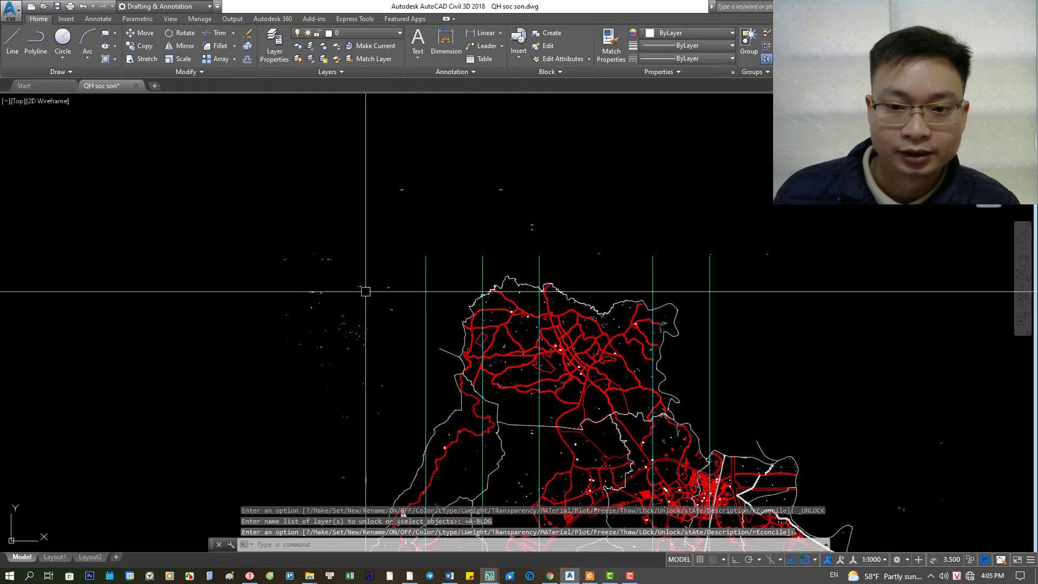
scroll(433, 290, up, 2)
scroll(639, 231, up, 1)
scroll(438, 307, down, 3)
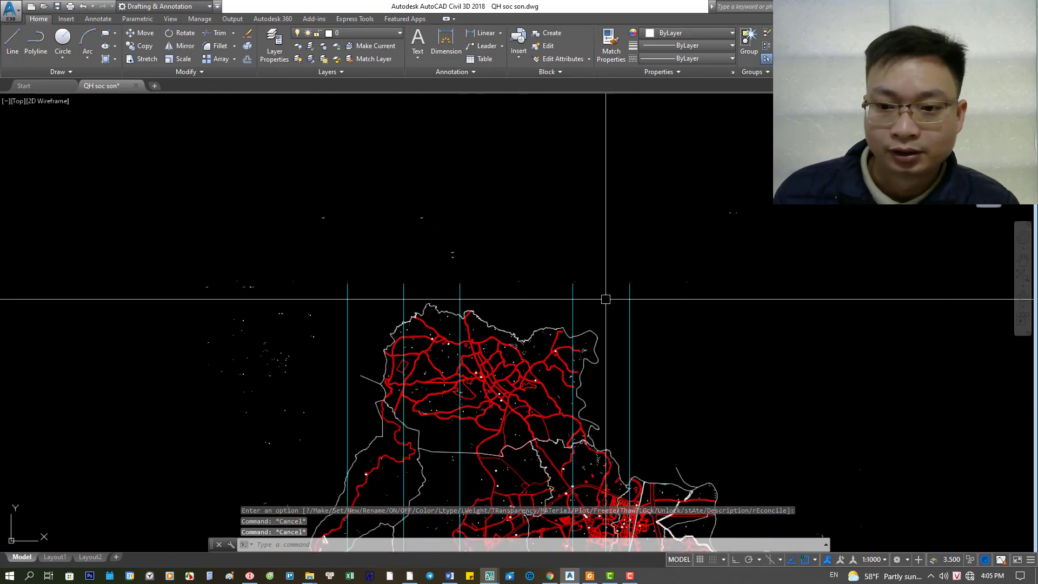
drag(702, 292, 206, 173)
text(E)
key(Return)
key(Return)
- Erase the scattered stray objects west of the map
click(836, 301)
click(730, 215)
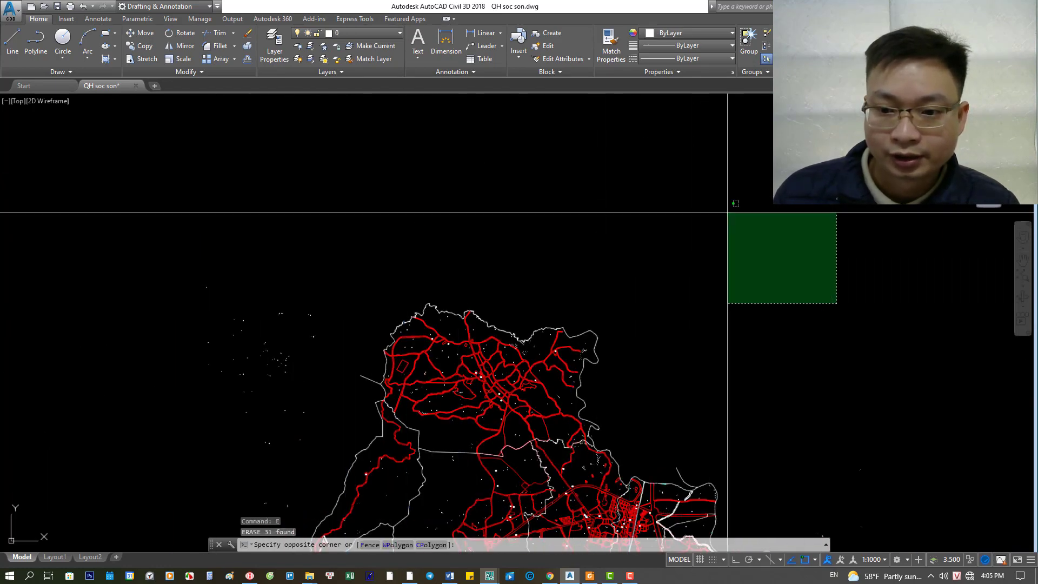
middle_drag(250, 342, 434, 283)
click(511, 412)
click(363, 274)
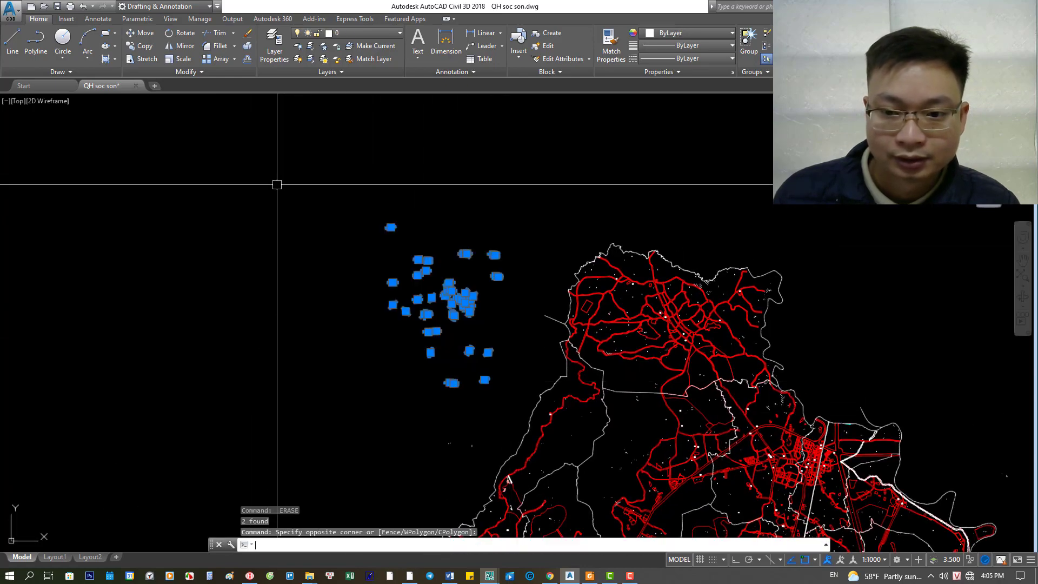
scroll(440, 343, up, 3)
scroll(486, 348, up, 2)
text(e)
key(Return)
- Erase the leftover stray objects below the map edge
scroll(378, 265, down, 5)
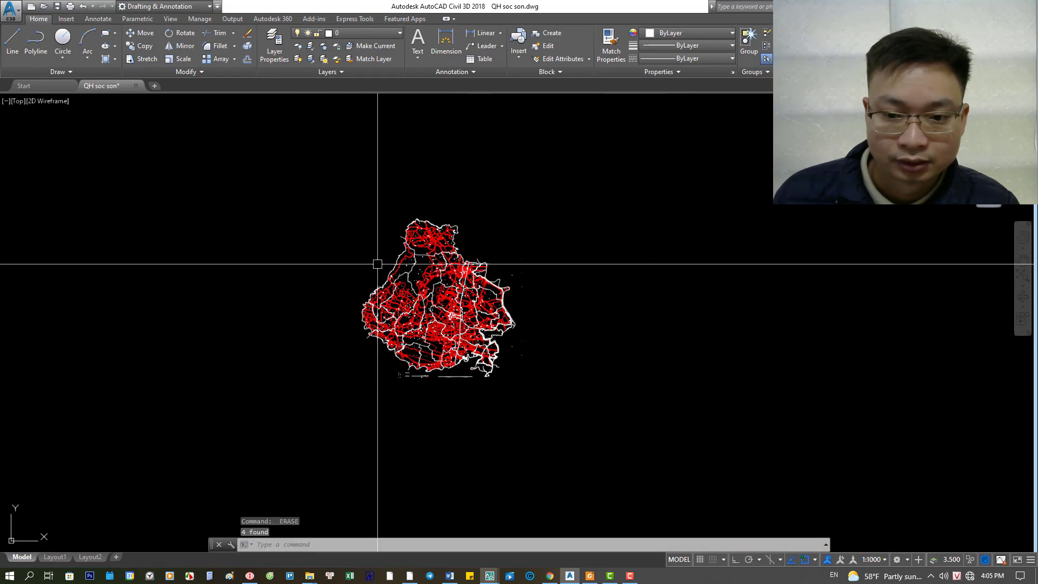
scroll(378, 265, up, 2)
scroll(413, 418, up, 5)
click(479, 448)
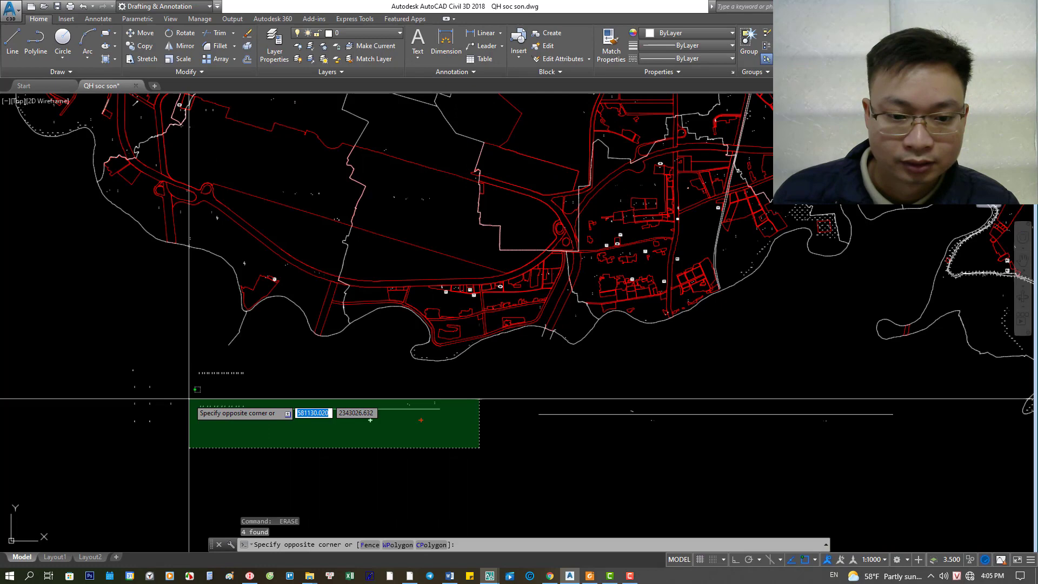
click(92, 390)
key(Return)
click(275, 385)
click(81, 361)
key(Delete)
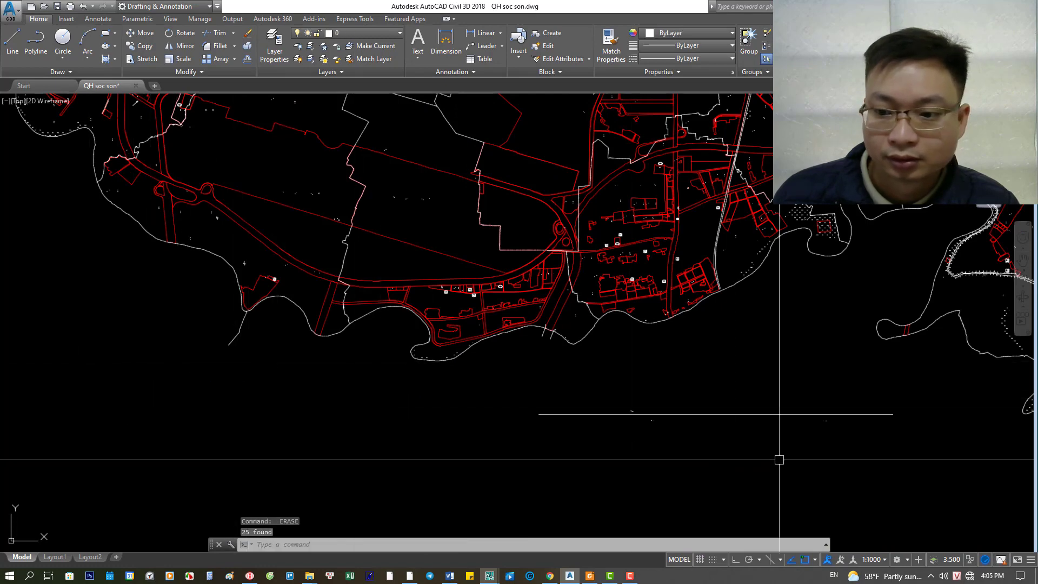
- Delete the long stray line and a small leftover object, then zoom back out over the map
click(779, 457)
click(510, 389)
key(Delete)
click(874, 452)
click(745, 386)
key(Delete)
scroll(745, 386, down, 2)
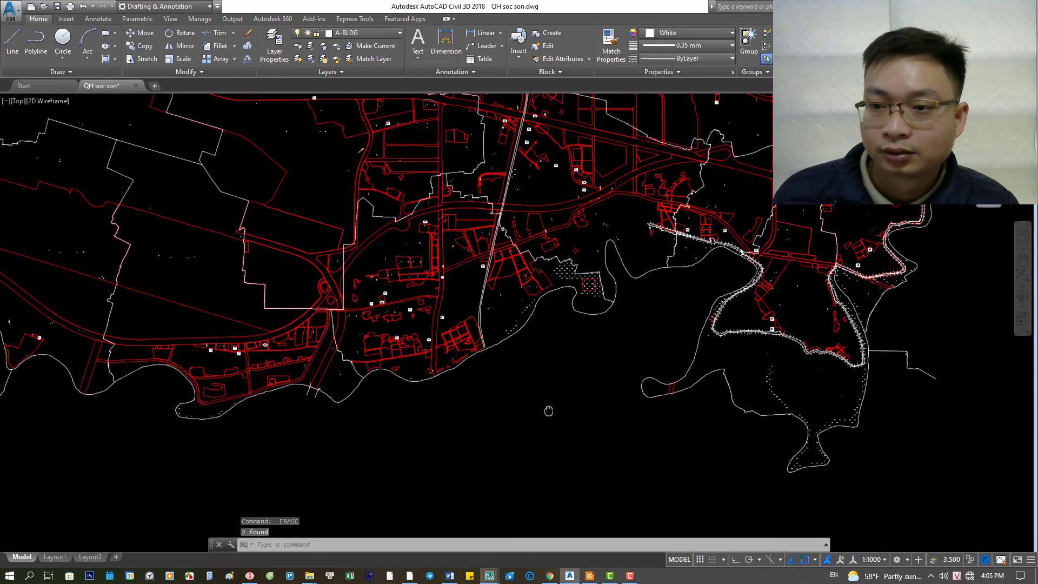
scroll(556, 405, up, 2)
scroll(606, 294, up, 4)
scroll(508, 312, up, 2)
key(Escape)
key(Escape)
key(Escape)
scroll(508, 311, down, 4)
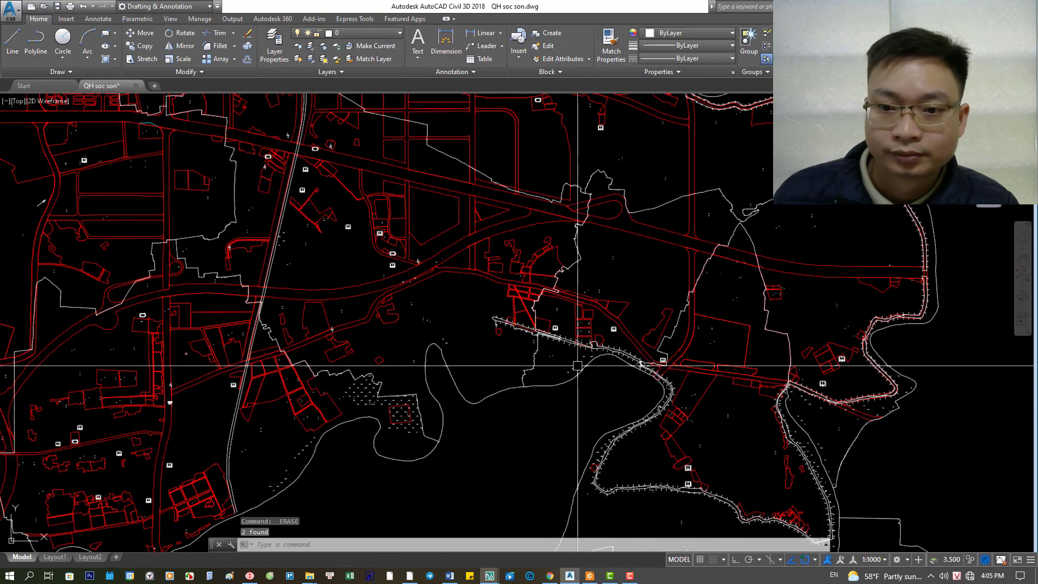
scroll(460, 303, down, 3)
scroll(459, 303, up, 2)
scroll(417, 303, down, 5)
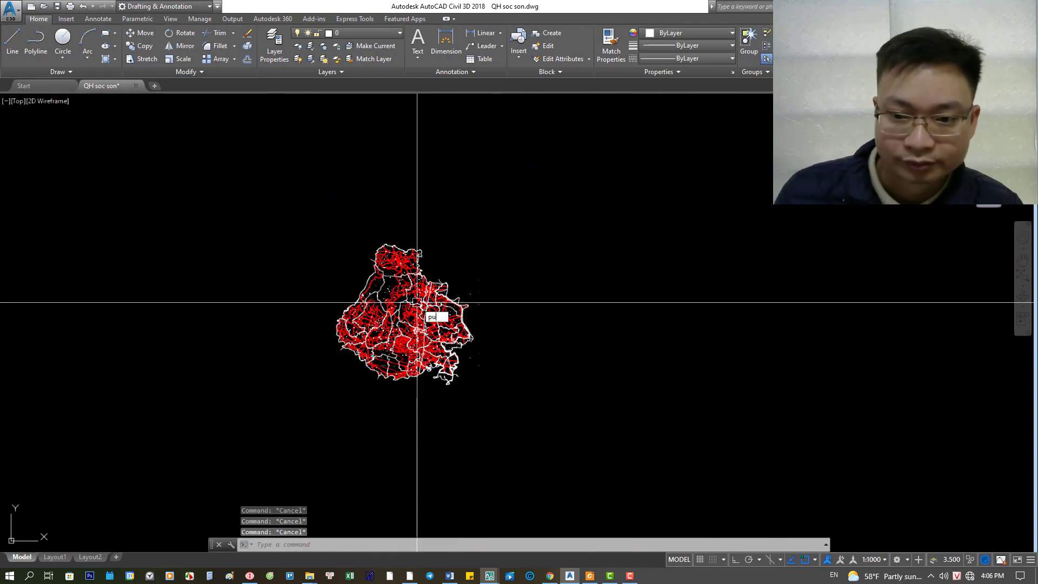
- Purge all unused named items and zero-length geometry from the drawing with PU
text(PU)
key(Return)
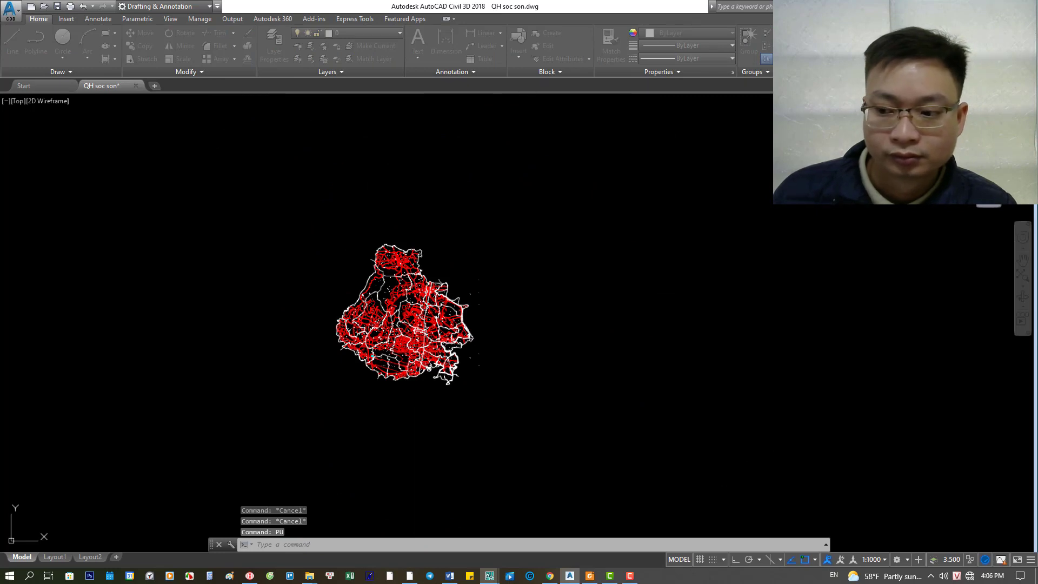
click(344, 345)
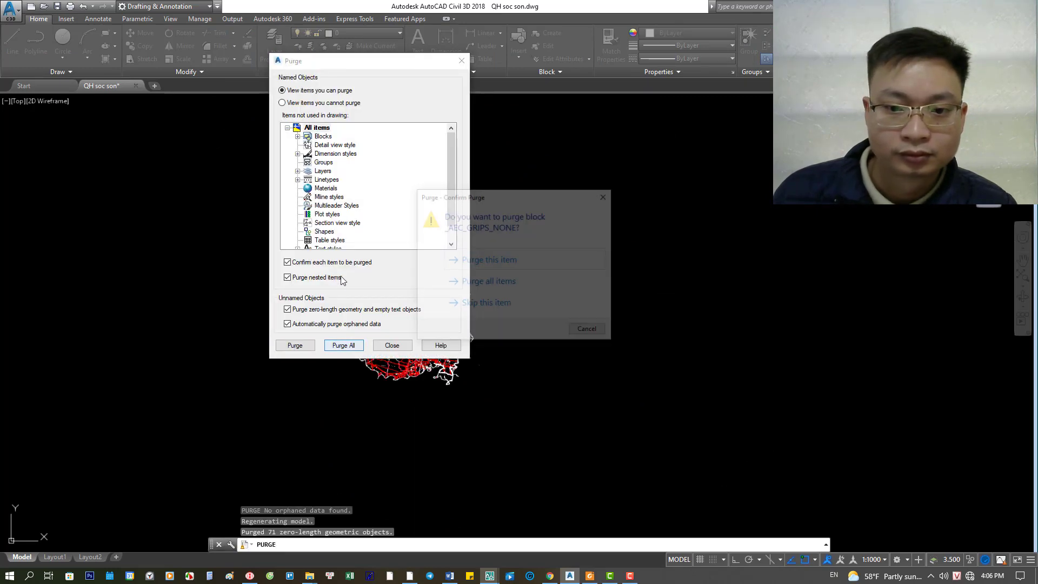
click(486, 282)
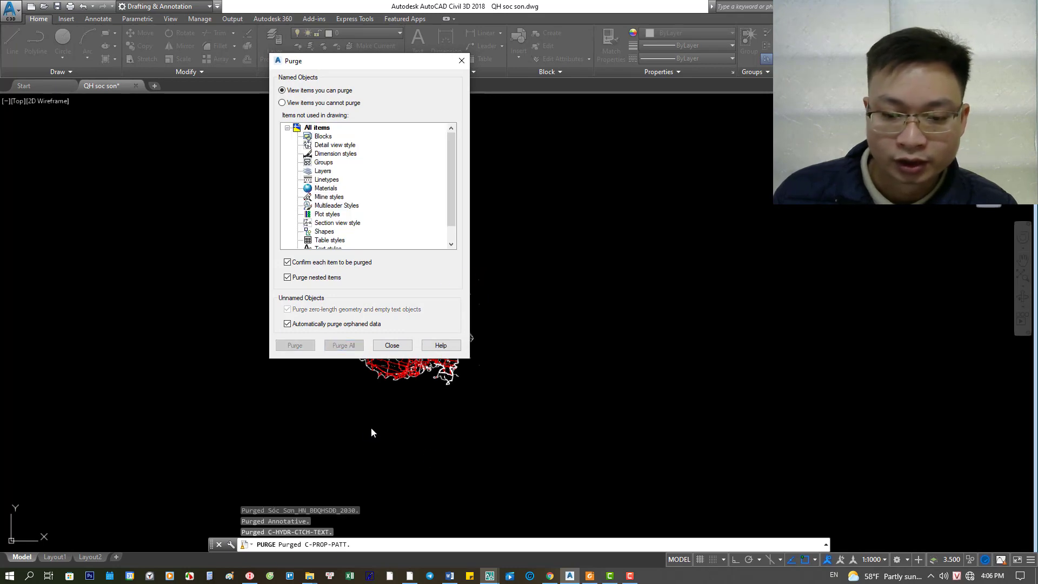
click(380, 346)
- Window-select the stray leftover objects near the map edge and erase them
scroll(478, 283, up, 4)
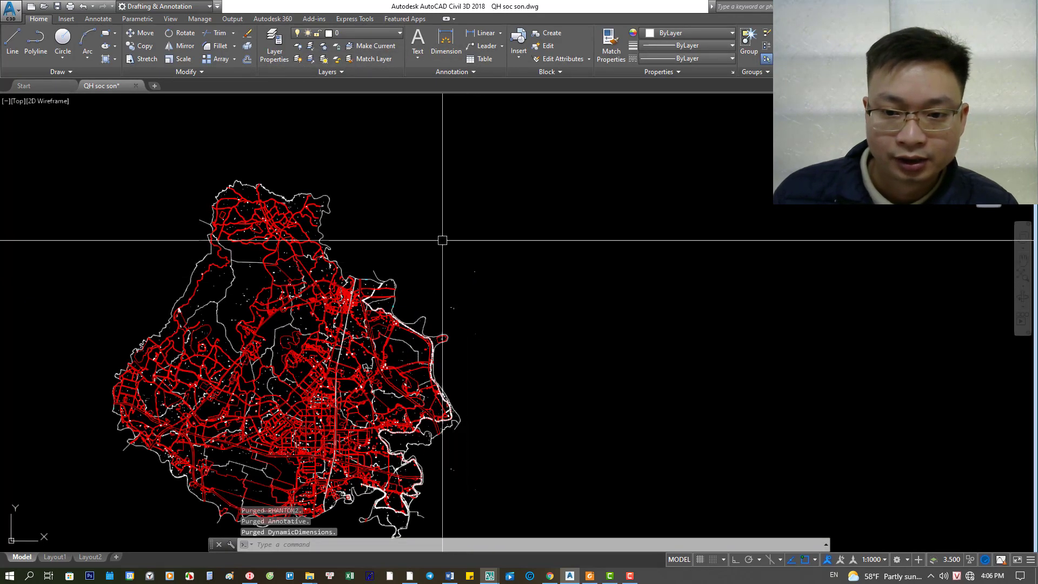
click(442, 230)
click(497, 307)
key(Delete)
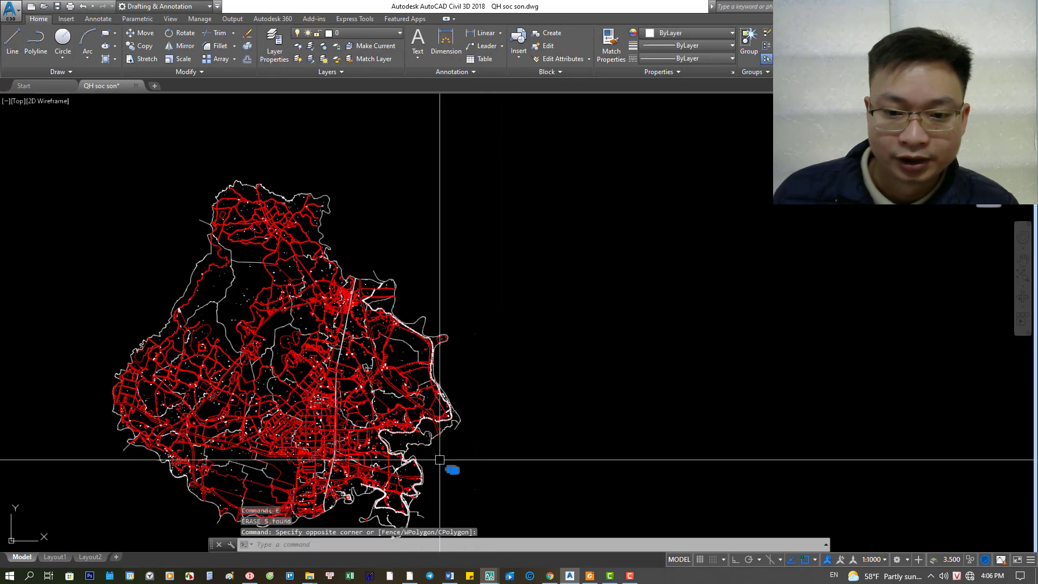
middle_drag(440, 463, 578, 377)
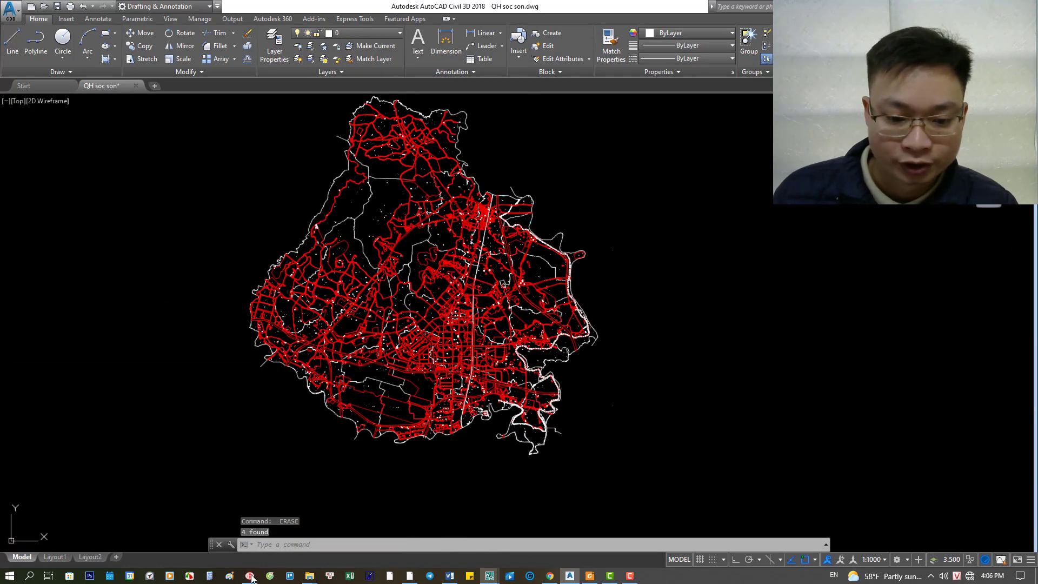
mouse_move(310, 576)
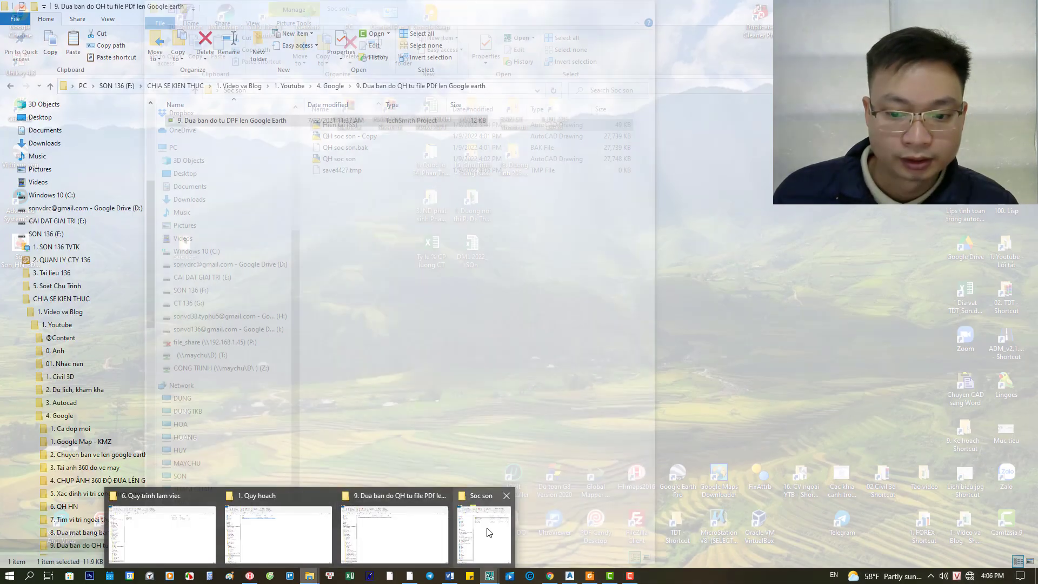
- Confirm in the Soc son folder that QH soc son.dwg is now 3,594 KB, then return to HHMAPS 2016
click(488, 532)
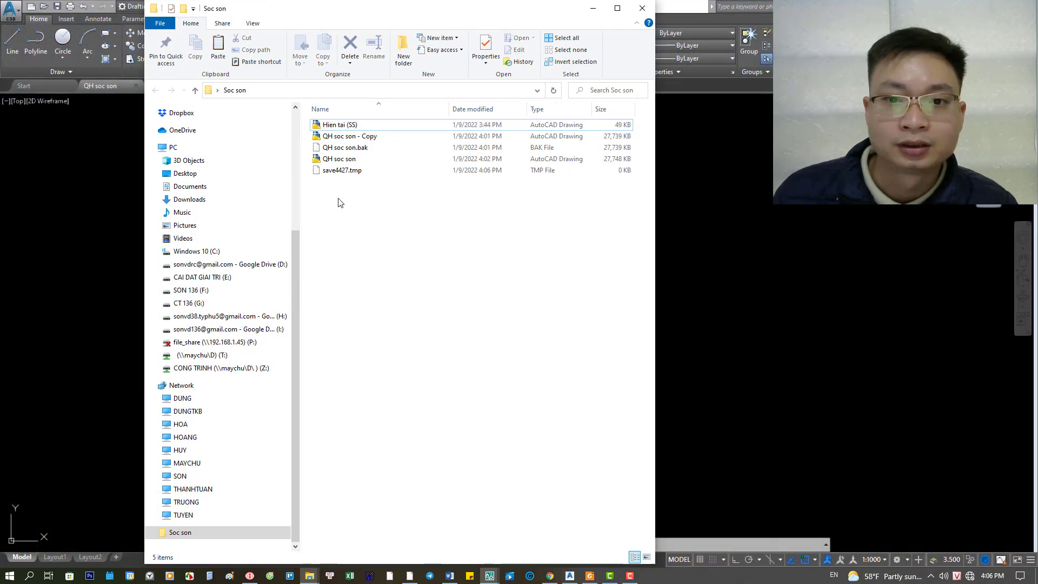
click(356, 159)
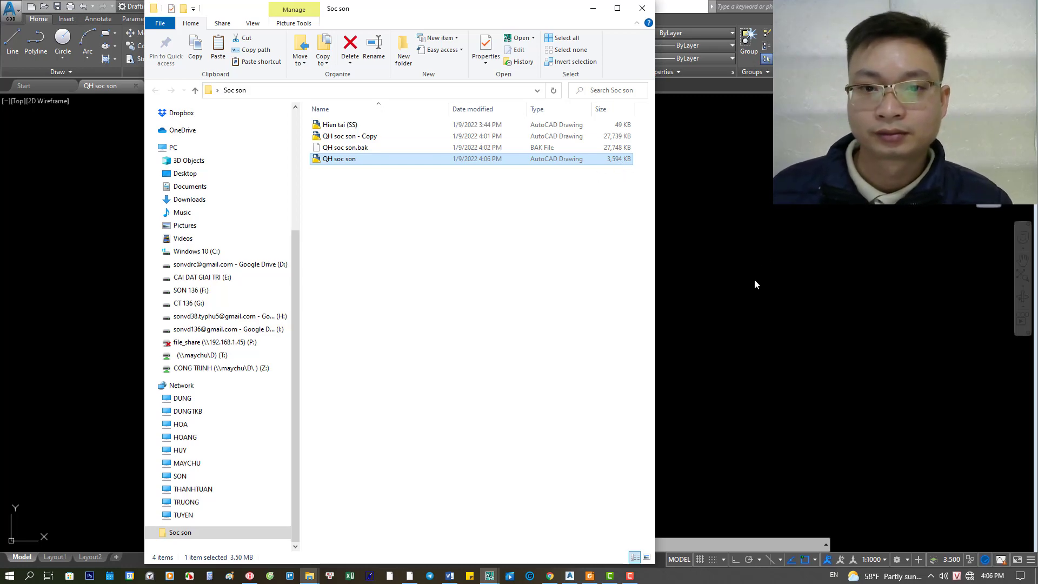
click(721, 311)
key(Escape)
key(Escape)
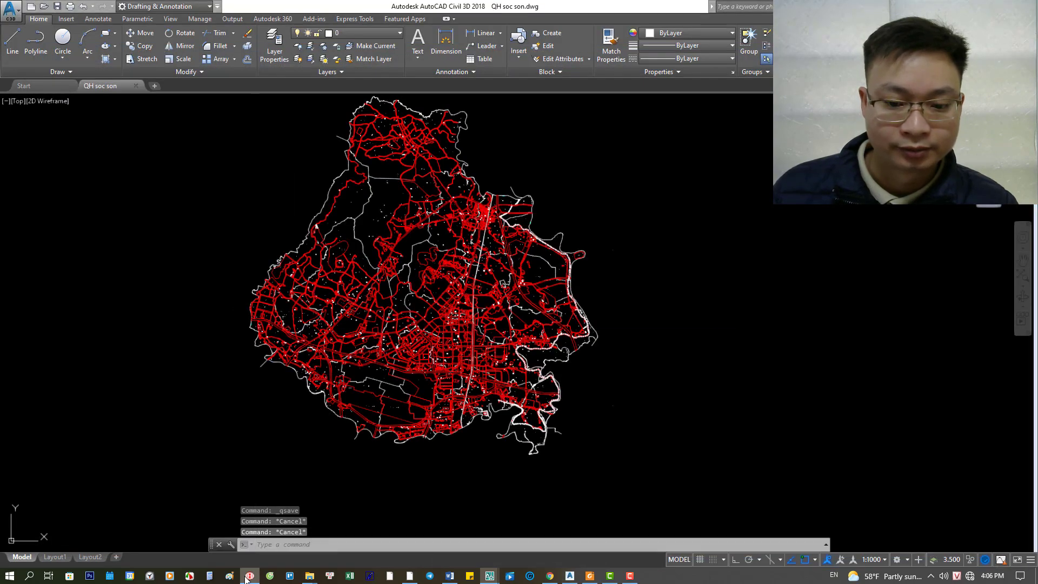
click(248, 576)
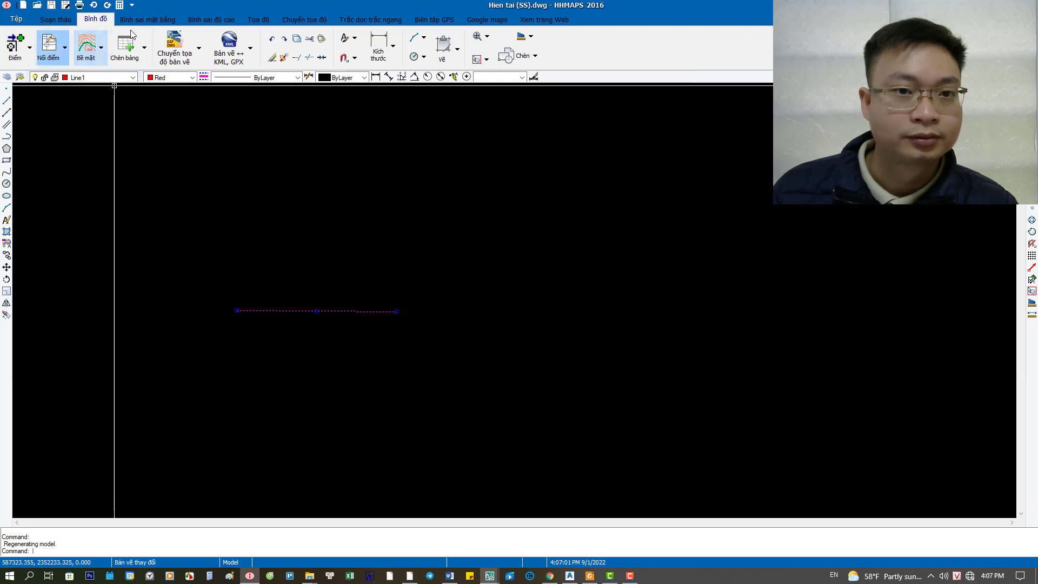
- Without saving the current drawing, open QH soc son.dwg from Desktop > Soc son
click(38, 5)
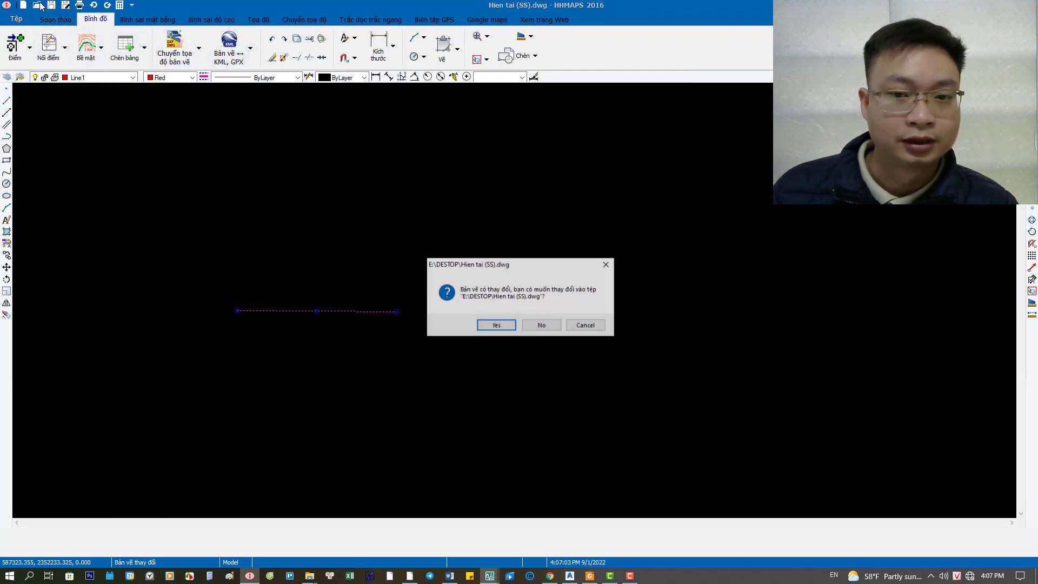
click(543, 325)
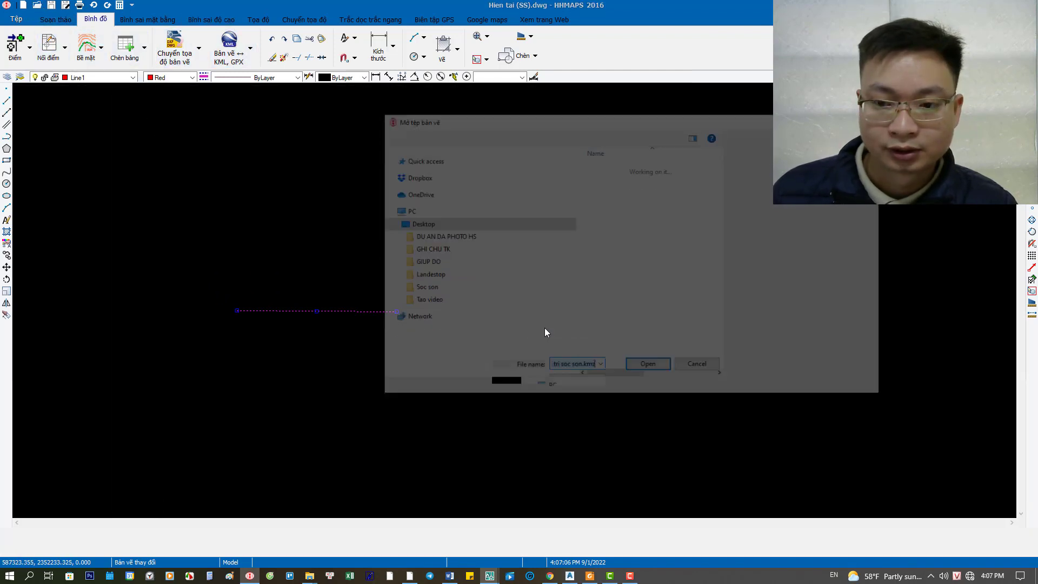
click(694, 267)
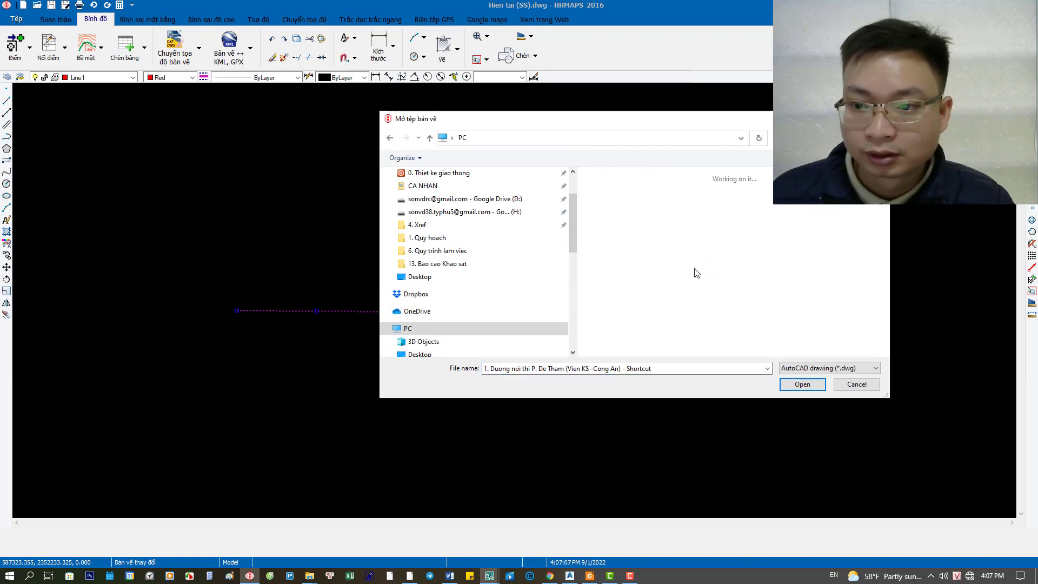
click(414, 353)
scroll(676, 297, down, 3)
click(631, 318)
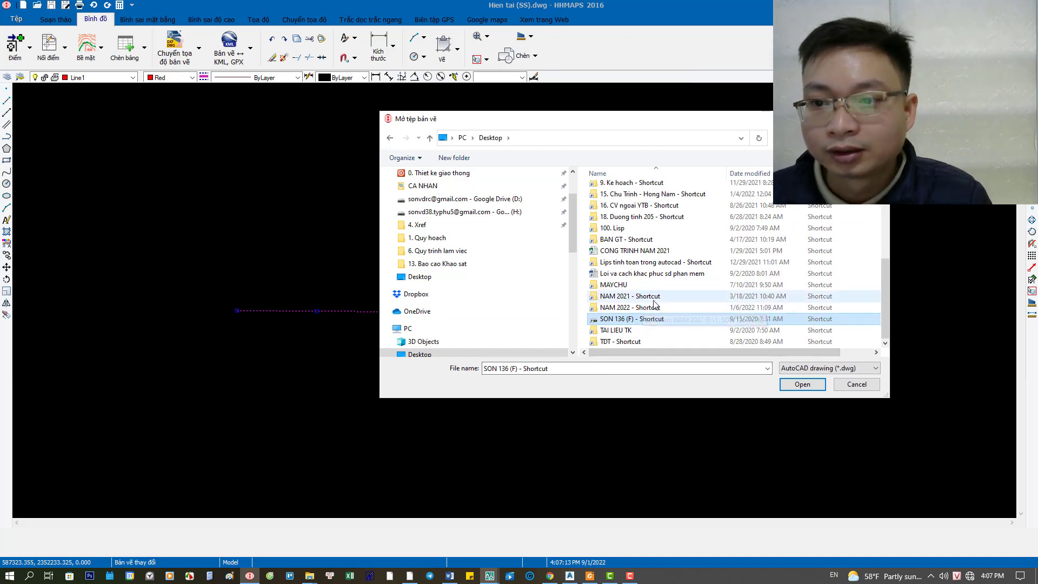
scroll(654, 302, up, 3)
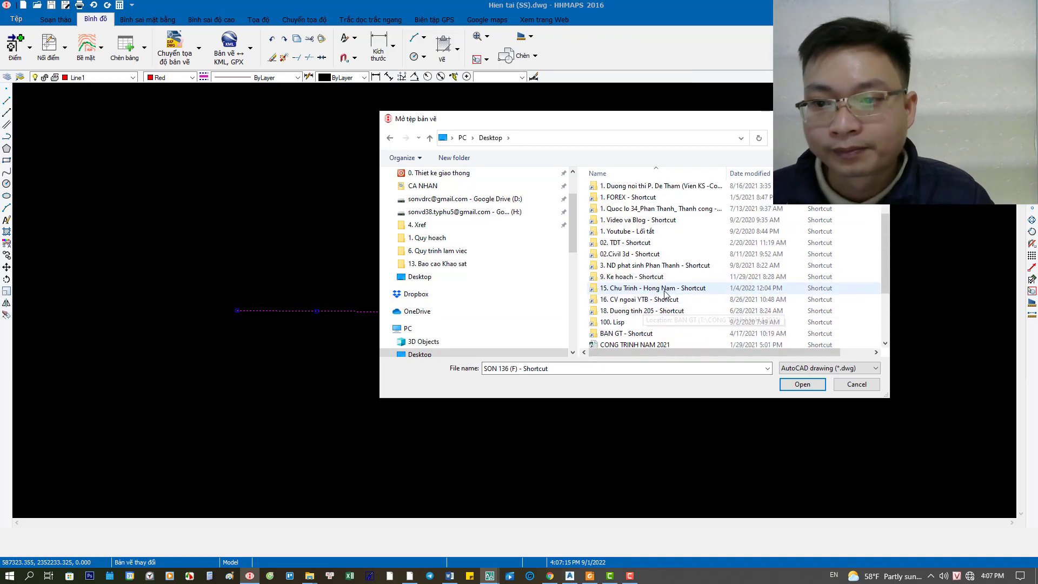
scroll(666, 296, down, 3)
scroll(668, 299, up, 5)
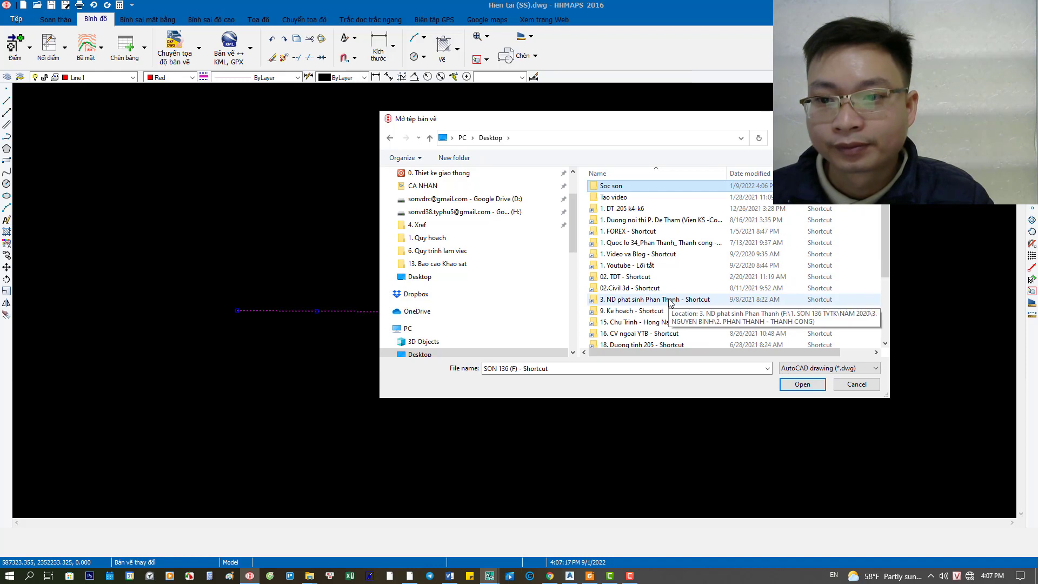
double_click(611, 186)
click(693, 195)
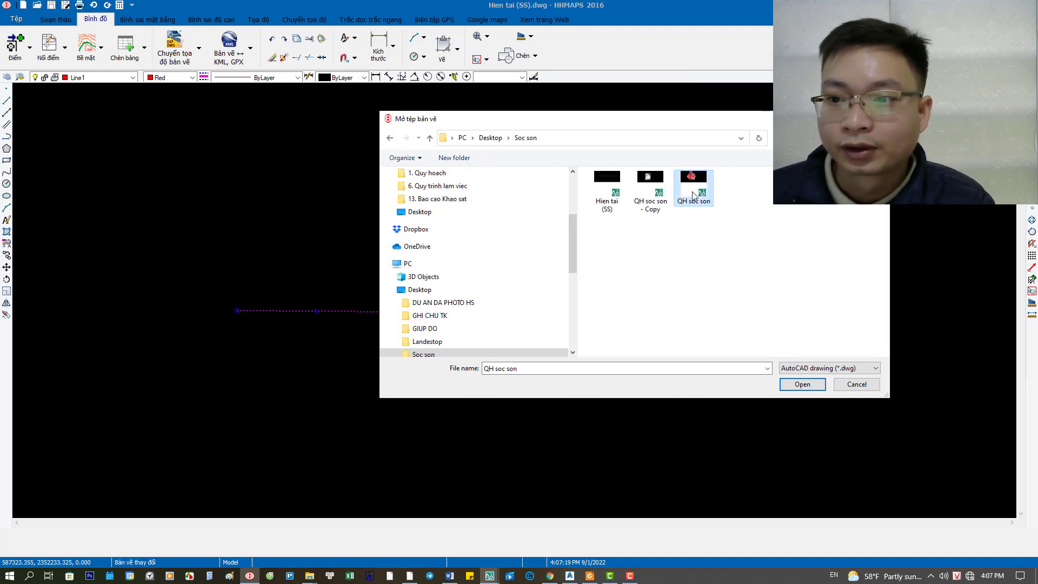
click(803, 383)
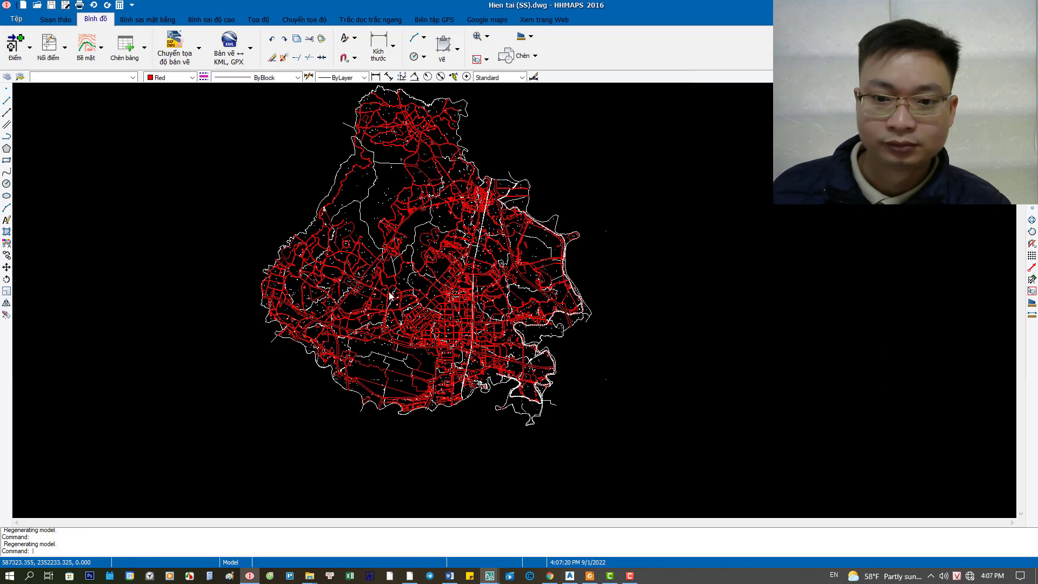
- Export the drawing to Google Earth as QH soc son.kml using VN2000 coordinates for Hà Nội
click(228, 54)
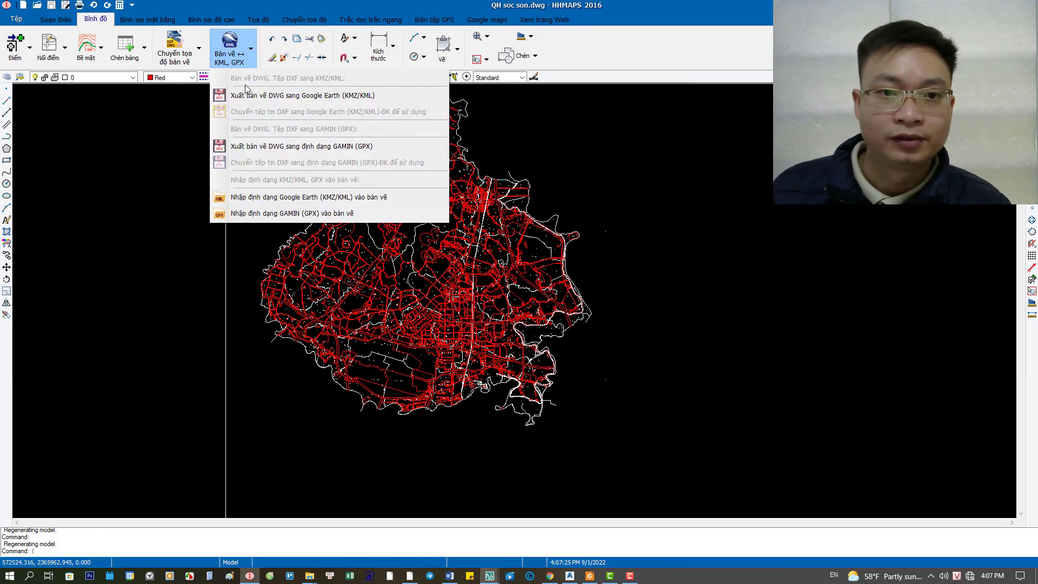
click(330, 96)
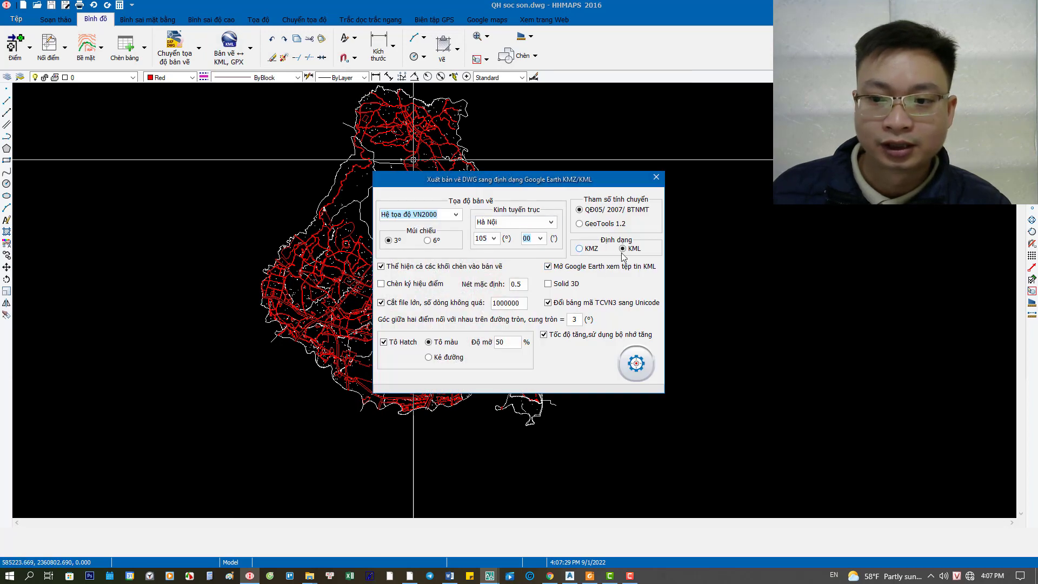
click(636, 364)
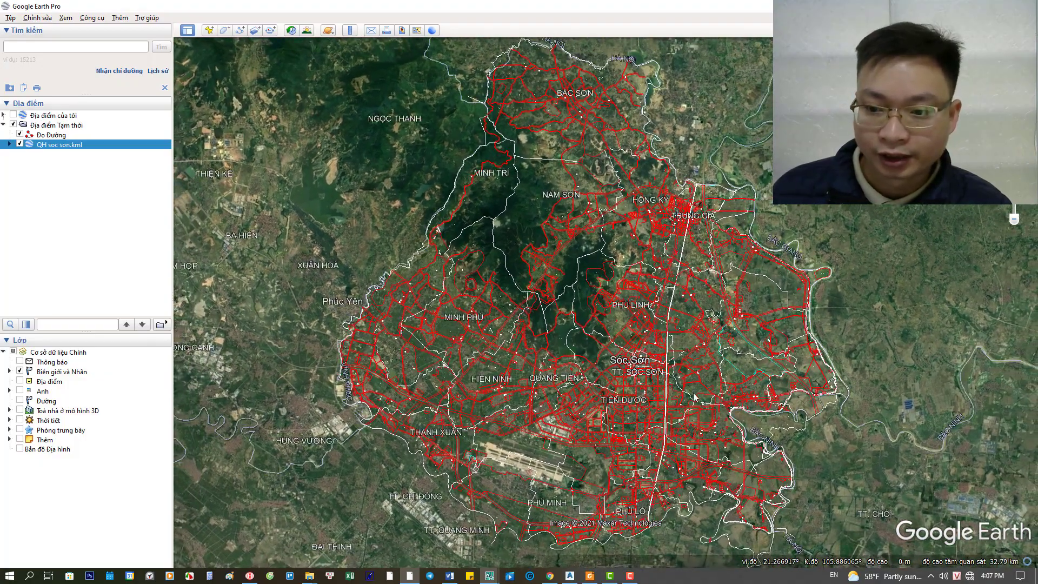
- Zoom and pan across Sóc Sơn, via Nam Cương and Thạch Lam, checking the KML overlay alignment
scroll(455, 502, up, 2)
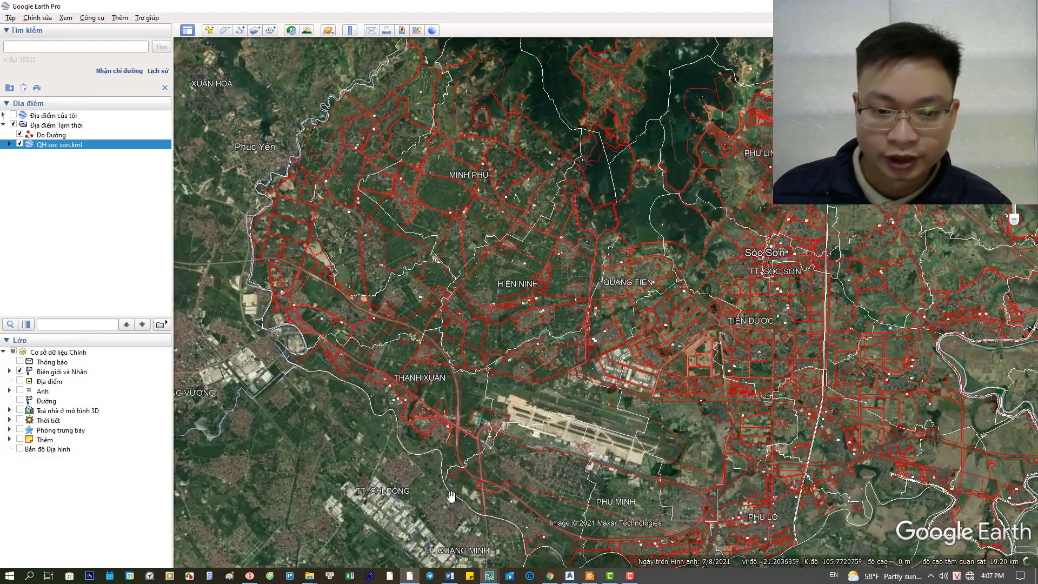
scroll(366, 466, up, 2)
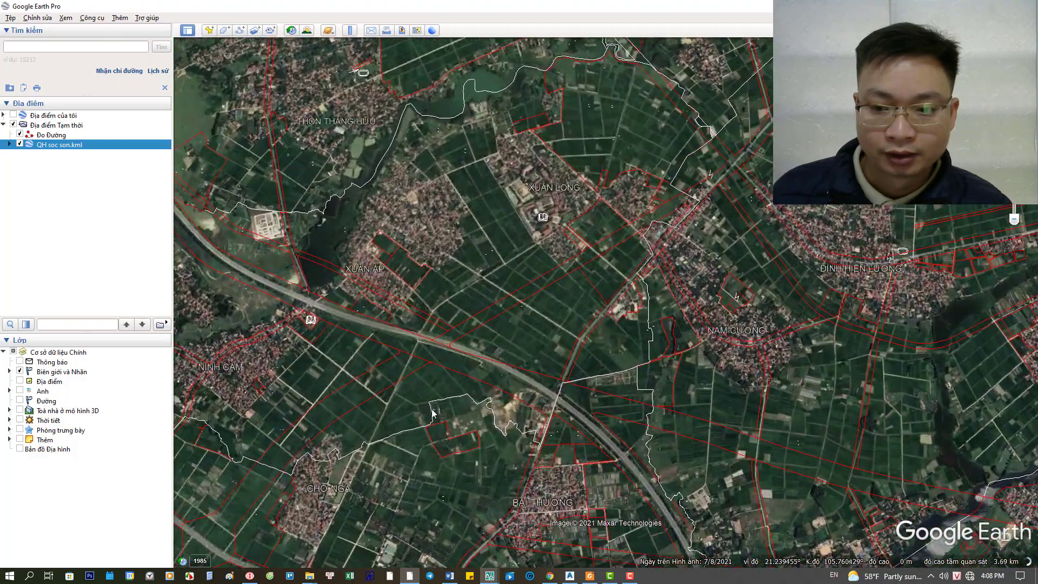
drag(433, 413, 552, 430)
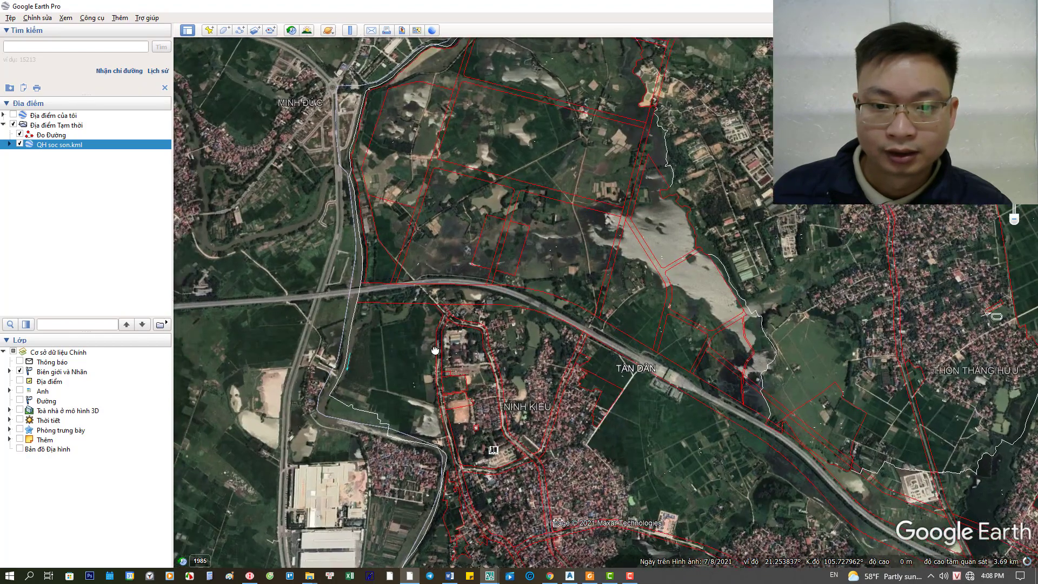
scroll(360, 285, up, 2)
scroll(444, 313, up, 2)
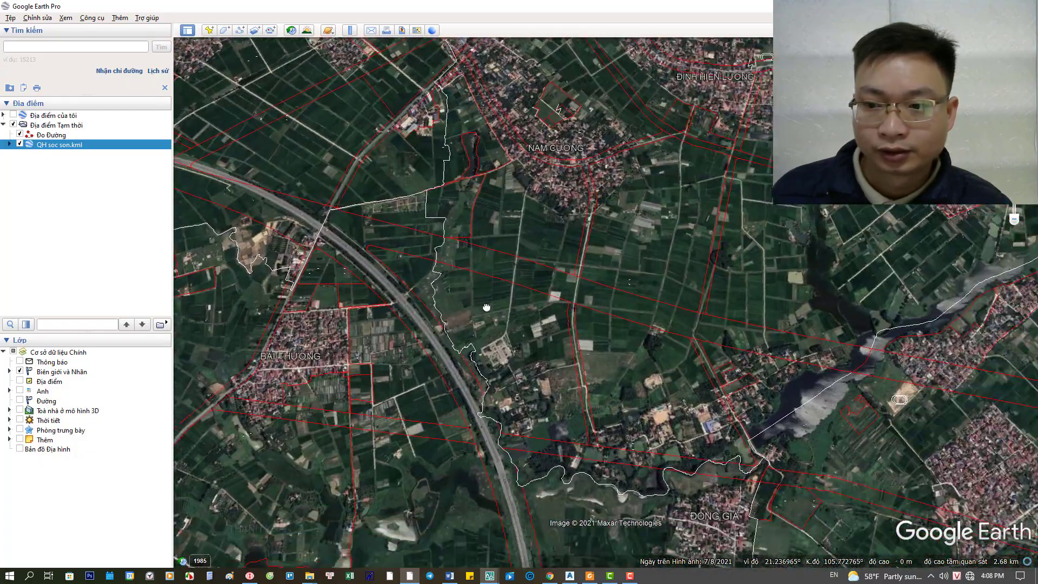
drag(487, 307, 468, 395)
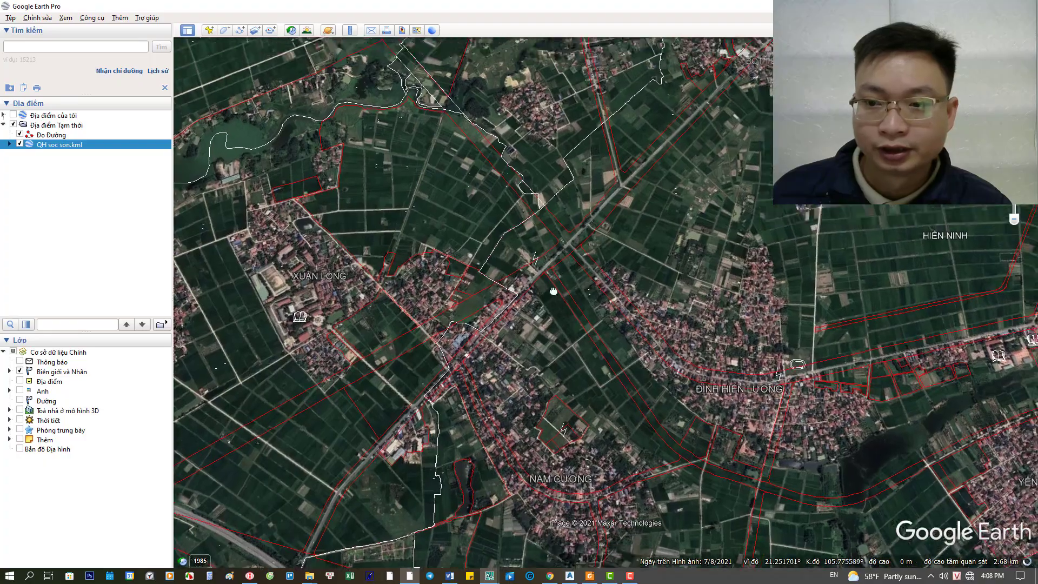
drag(718, 112, 543, 322)
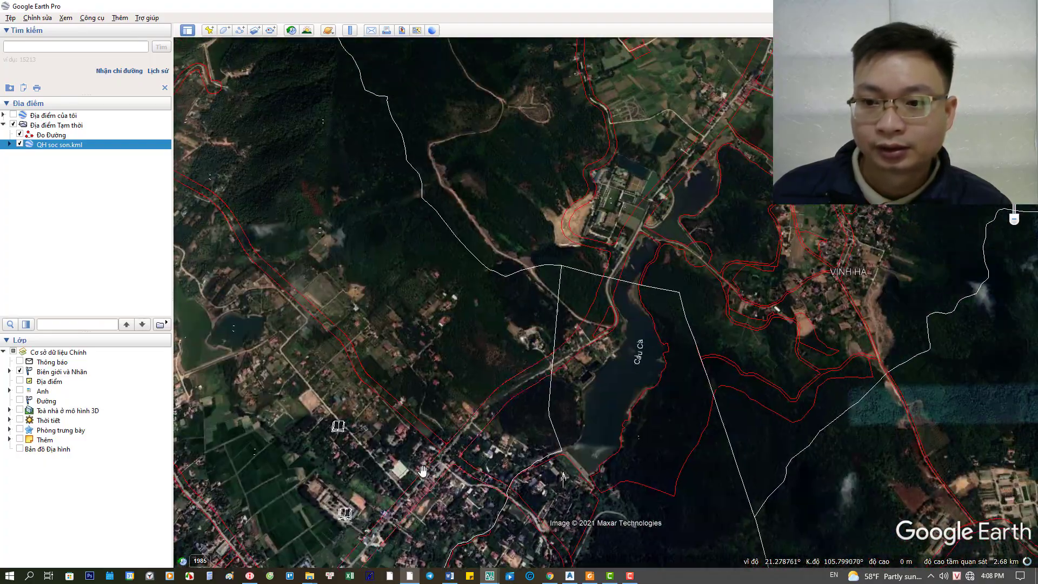
scroll(400, 423, down, 2)
drag(657, 231, 503, 439)
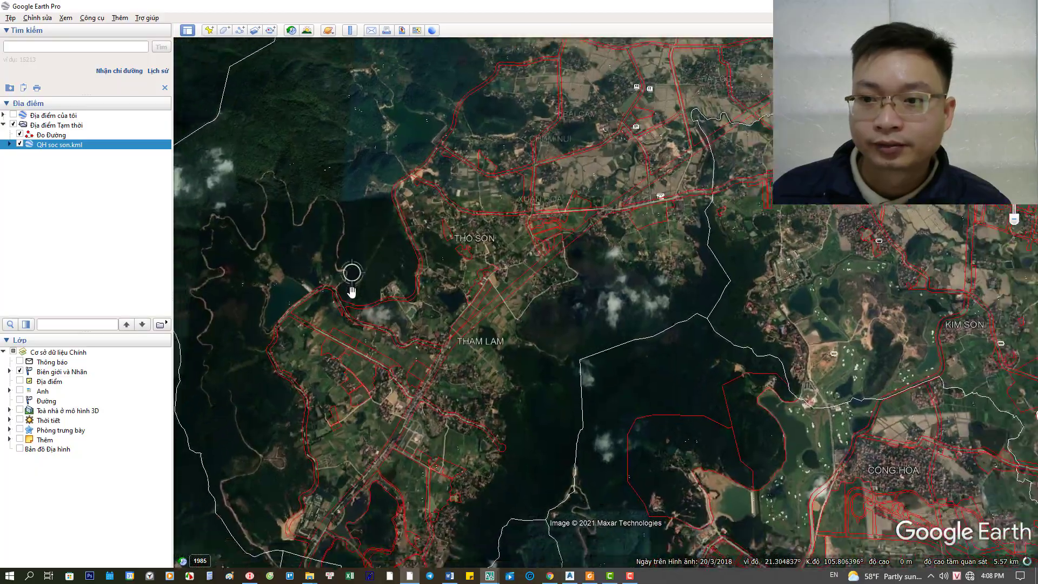
scroll(367, 287, down, 3)
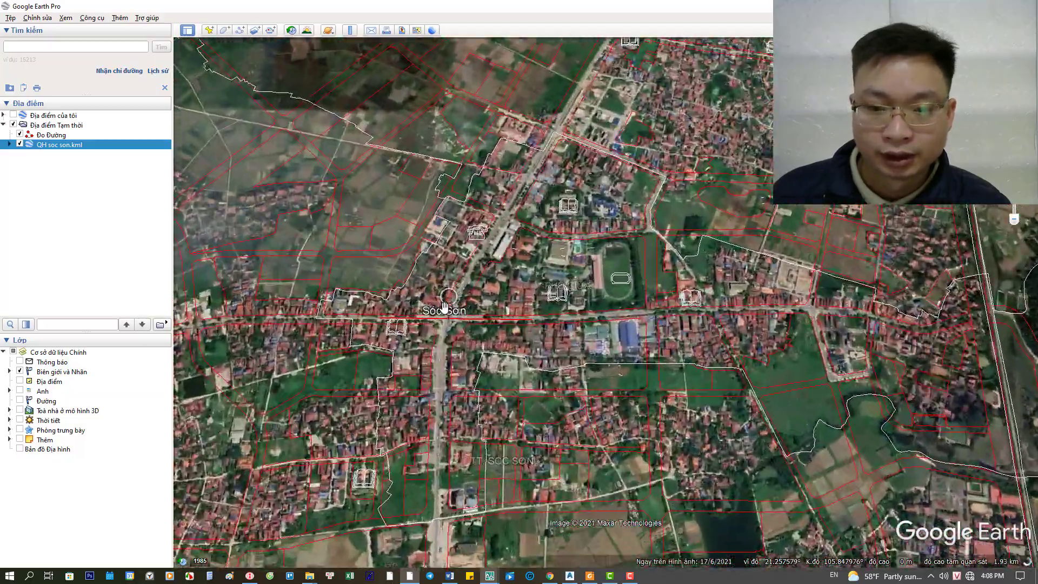
- Zoom and pan over central Sóc Sơn parcels to the riverside factory area beside the expressway
scroll(441, 329, up, 2)
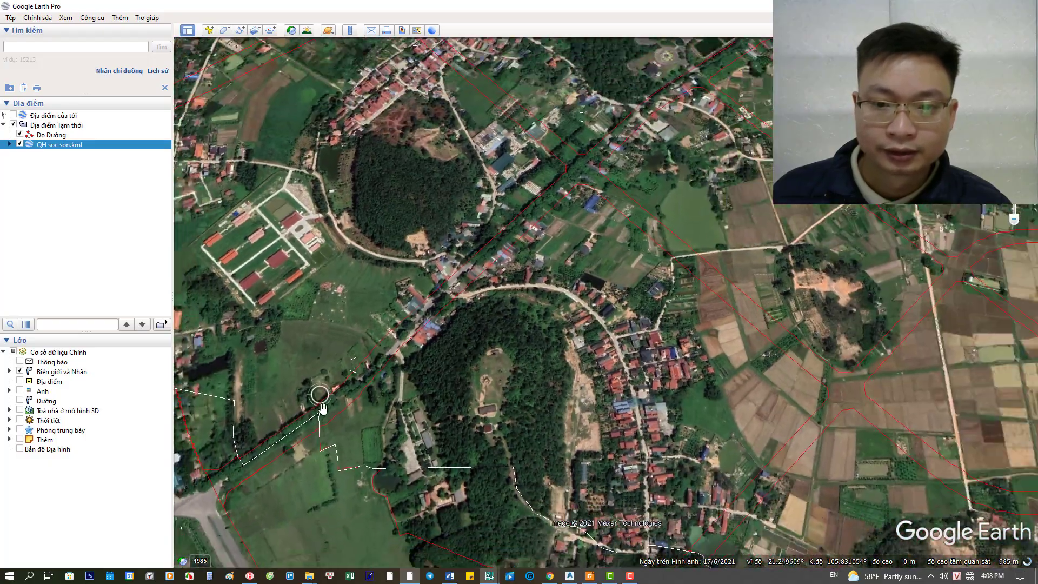
scroll(347, 408, down, 5)
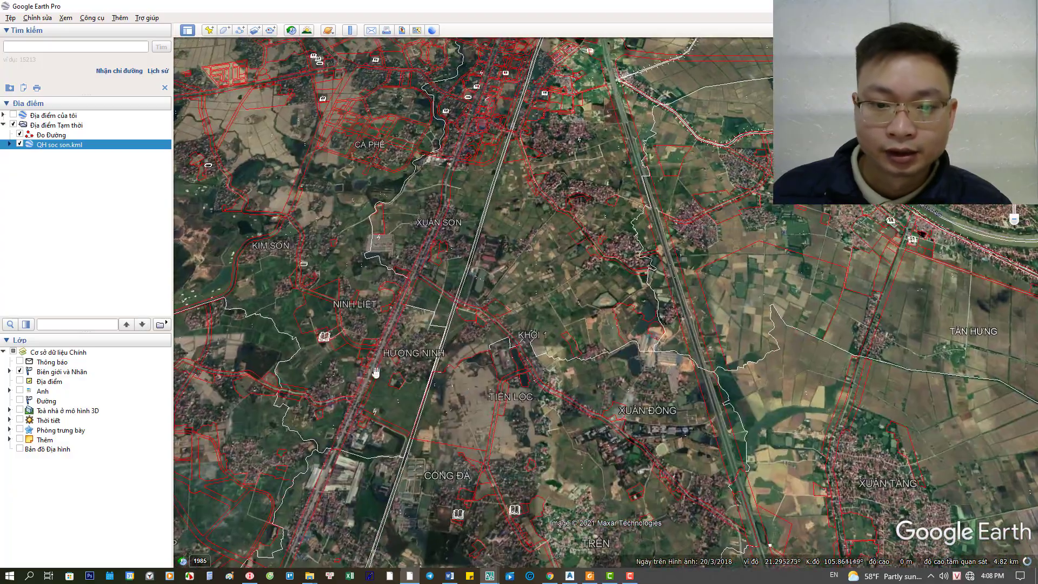
scroll(376, 372, up, 2)
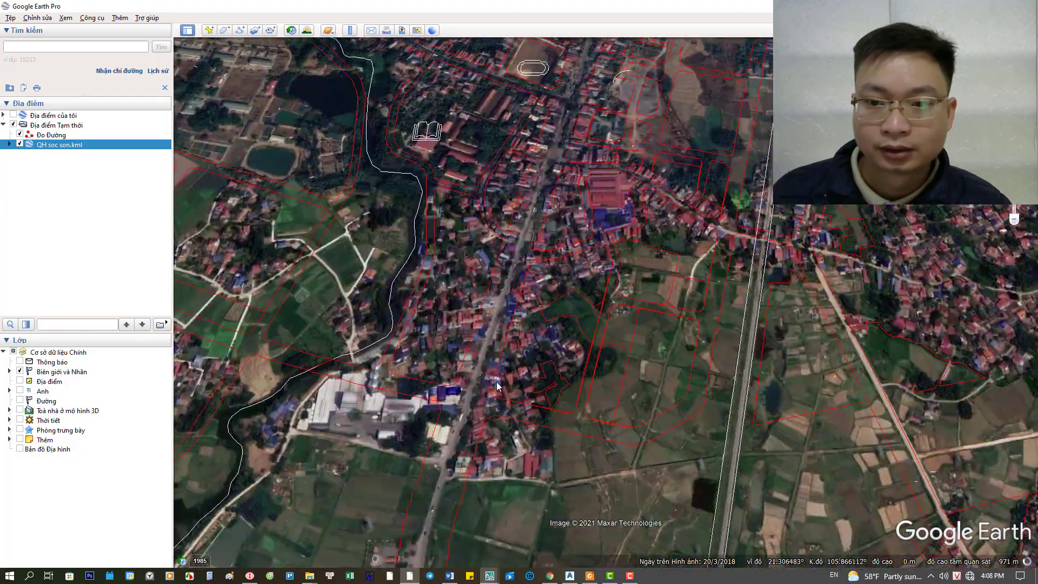
drag(498, 386, 456, 503)
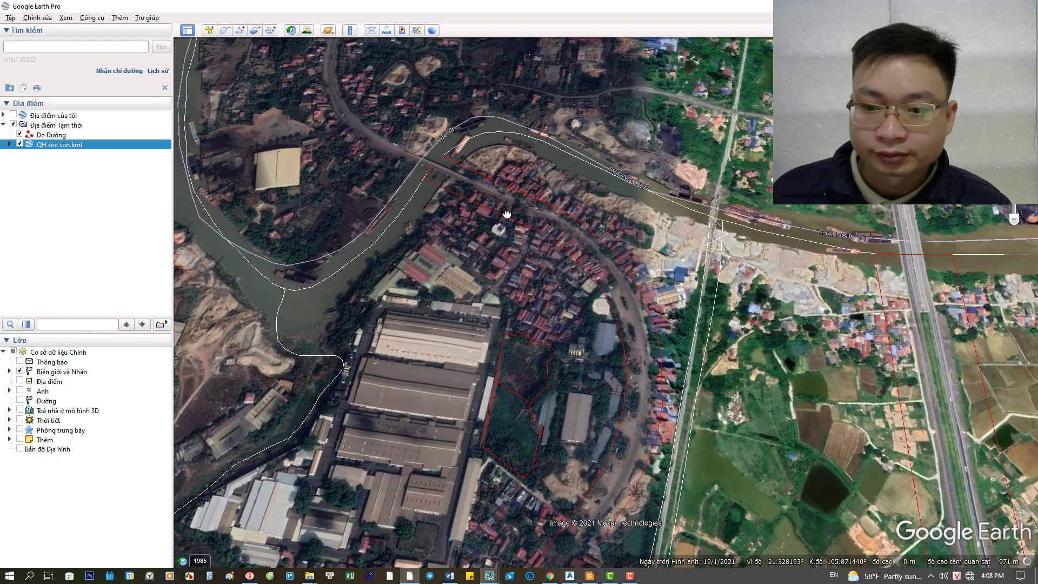
drag(507, 214, 481, 189)
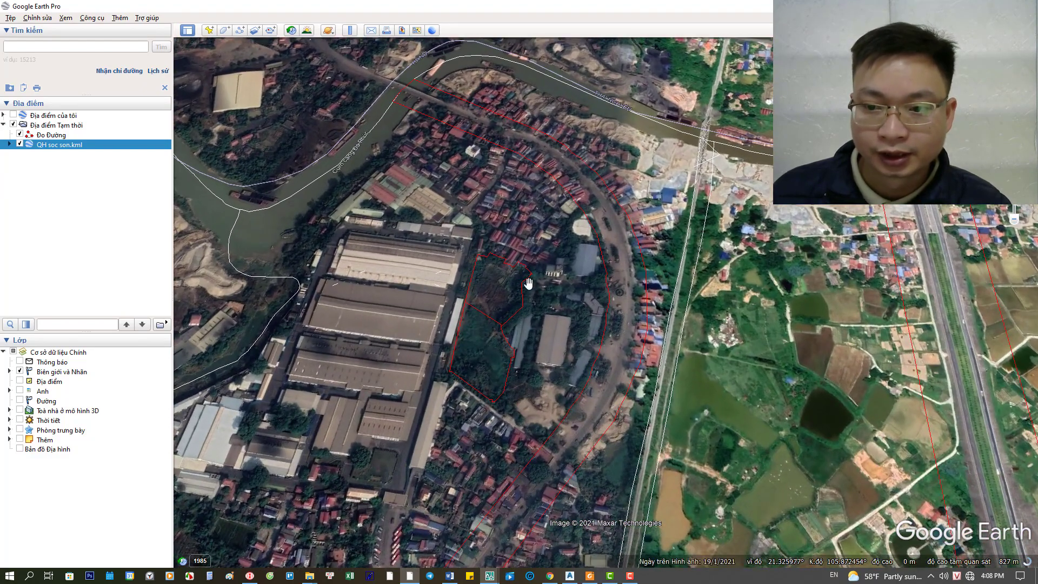
drag(529, 283, 522, 382)
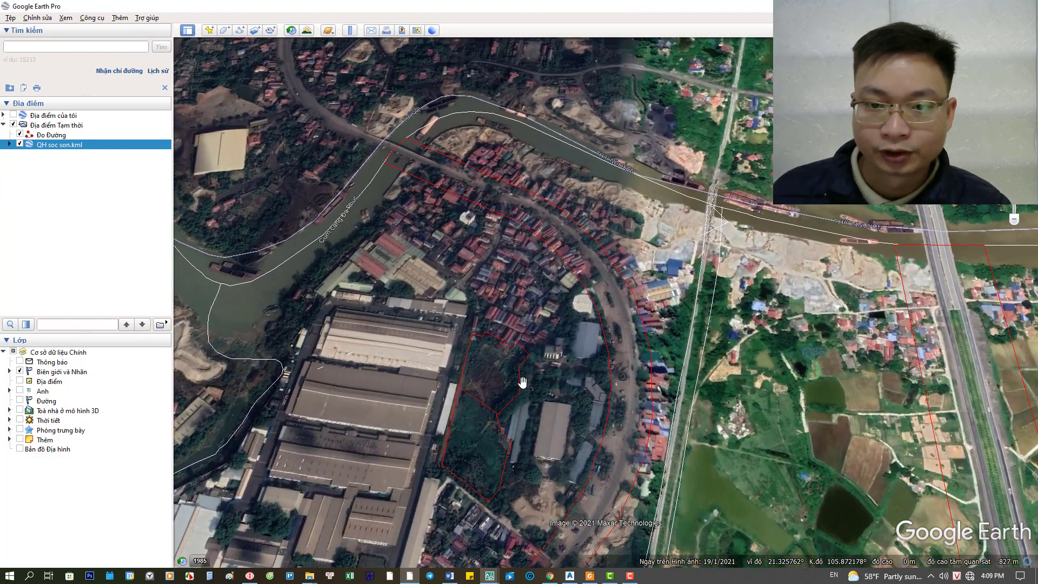
scroll(425, 135, up, 3)
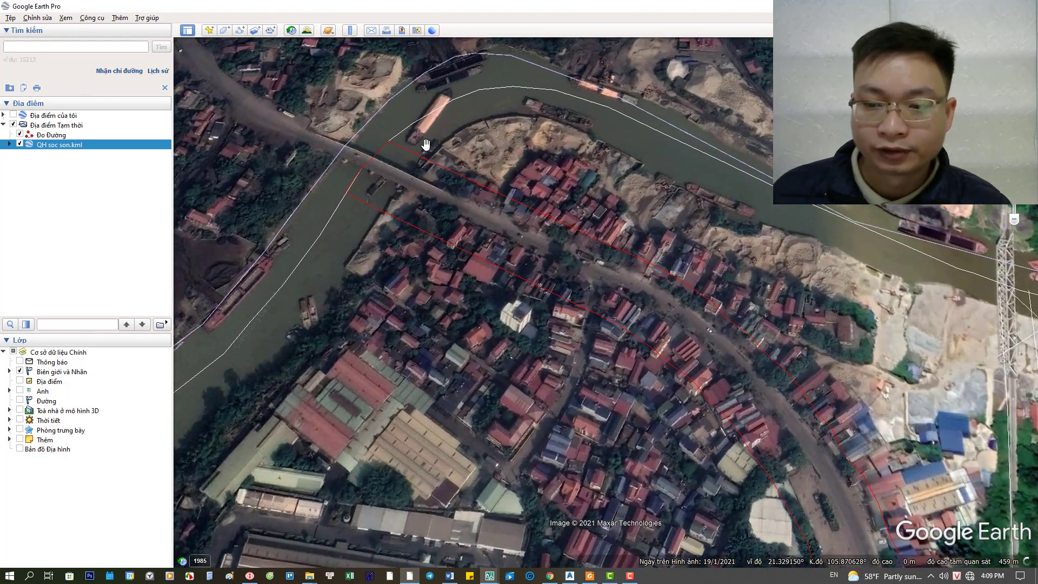
scroll(364, 149, down, 5)
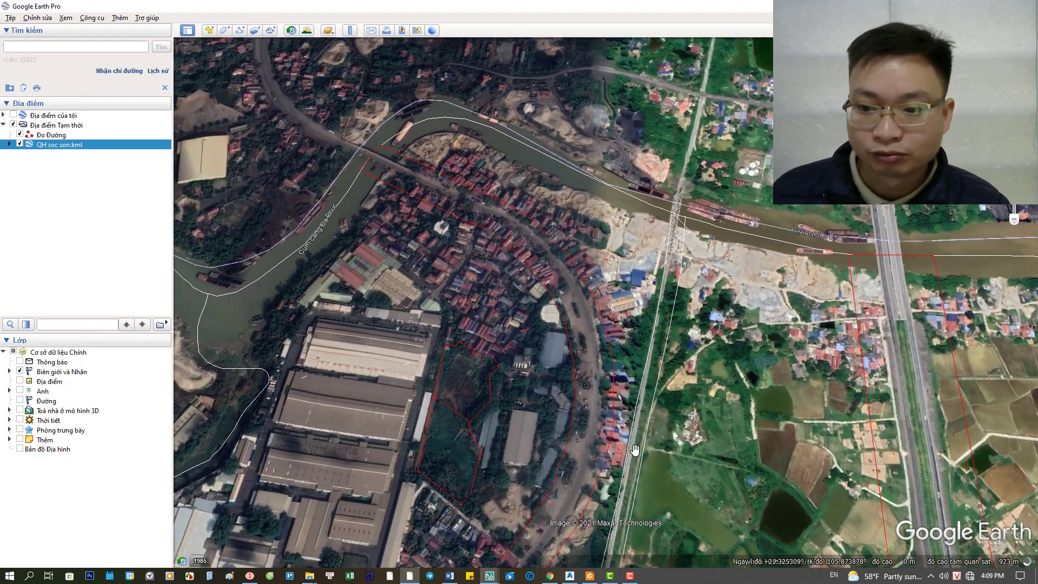